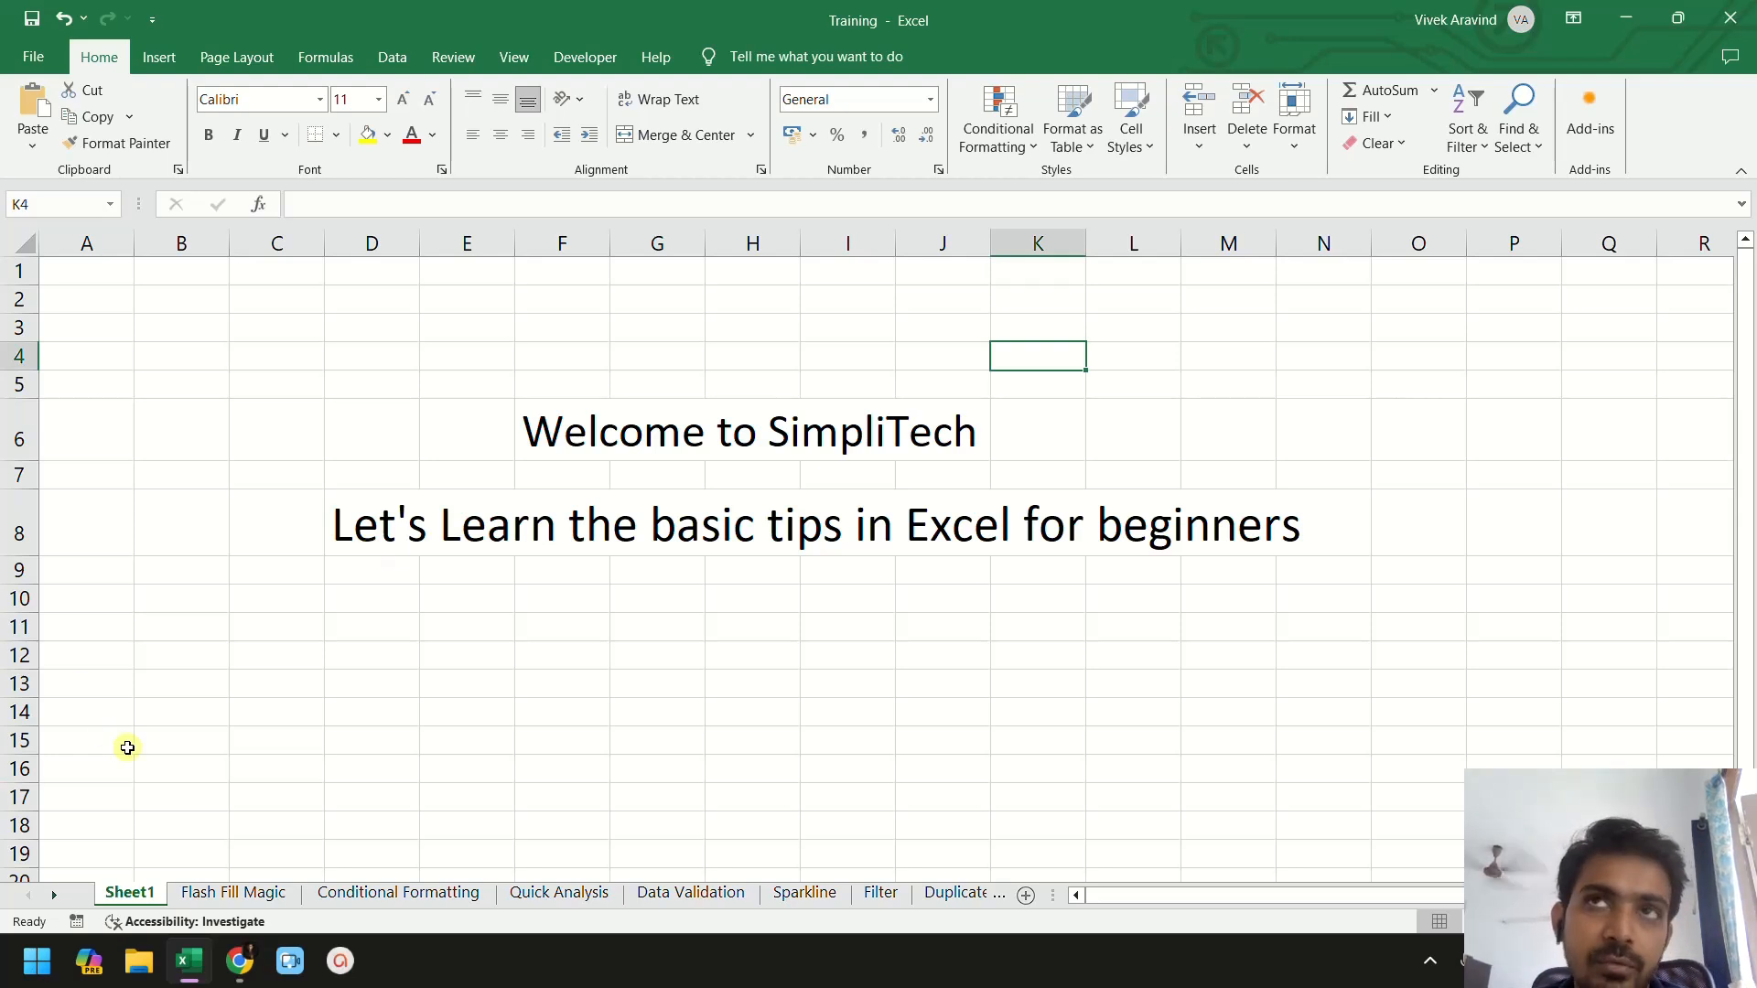
- Open the Flash Fill Magic sheet and review the full names listed in column A
click(220, 892)
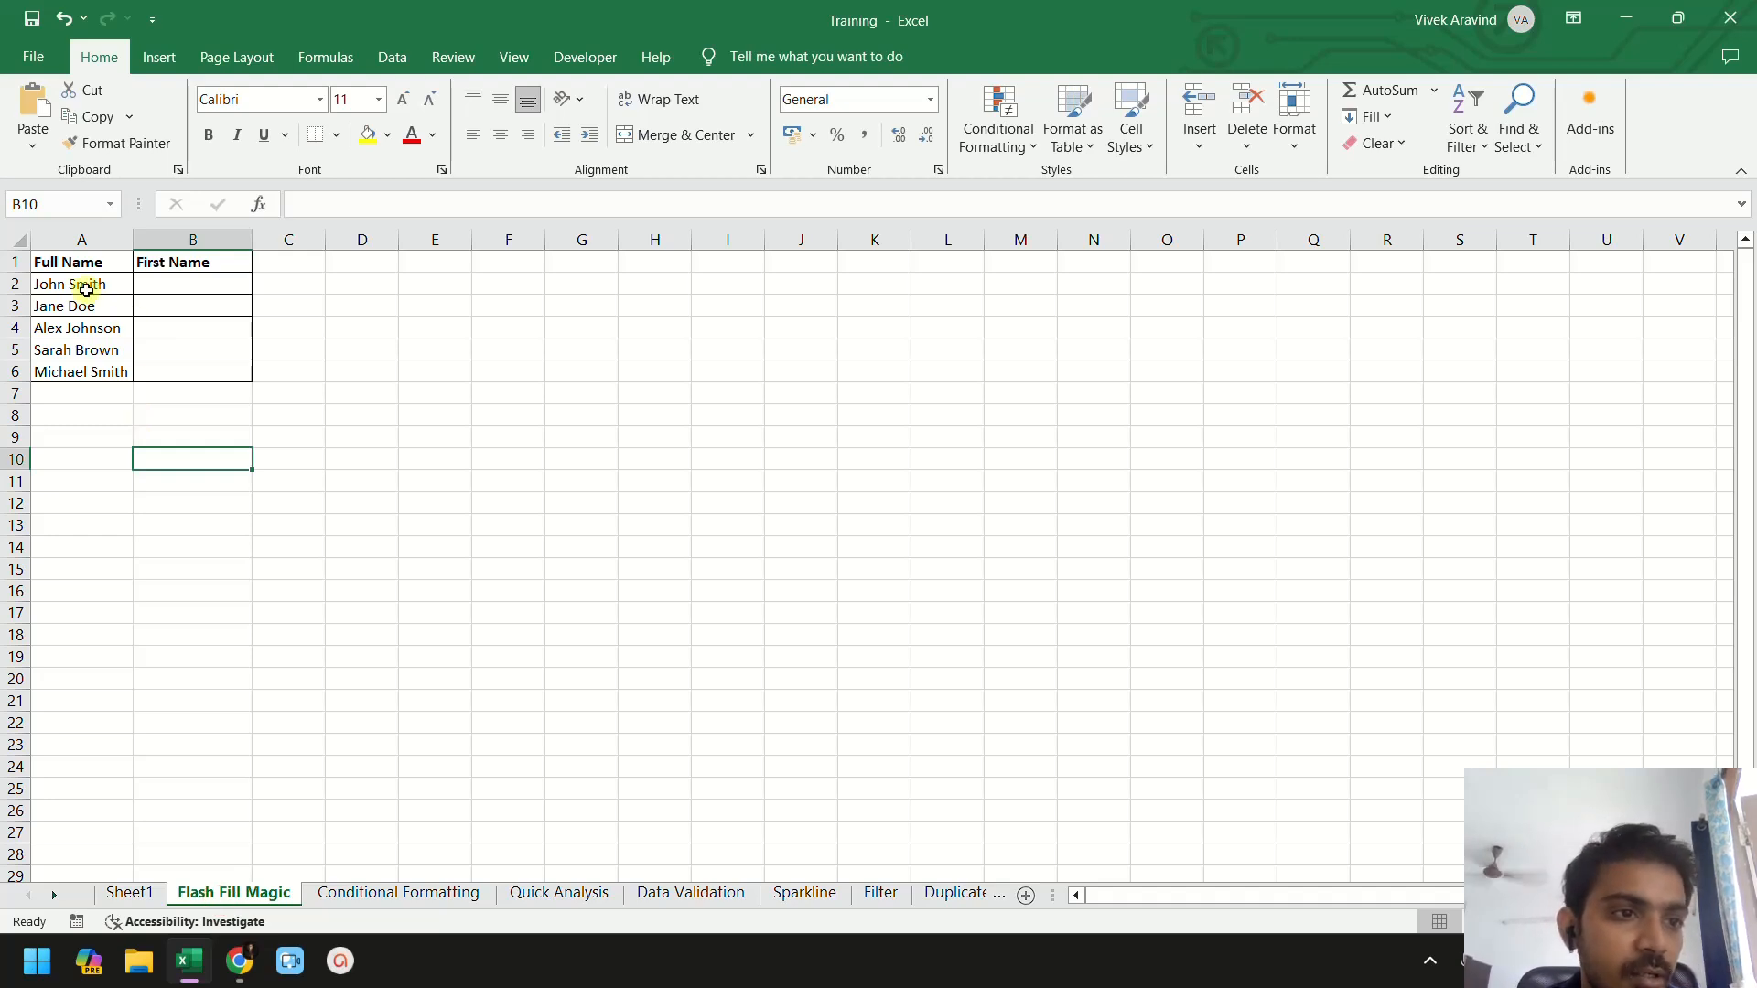
click(81, 256)
click(192, 260)
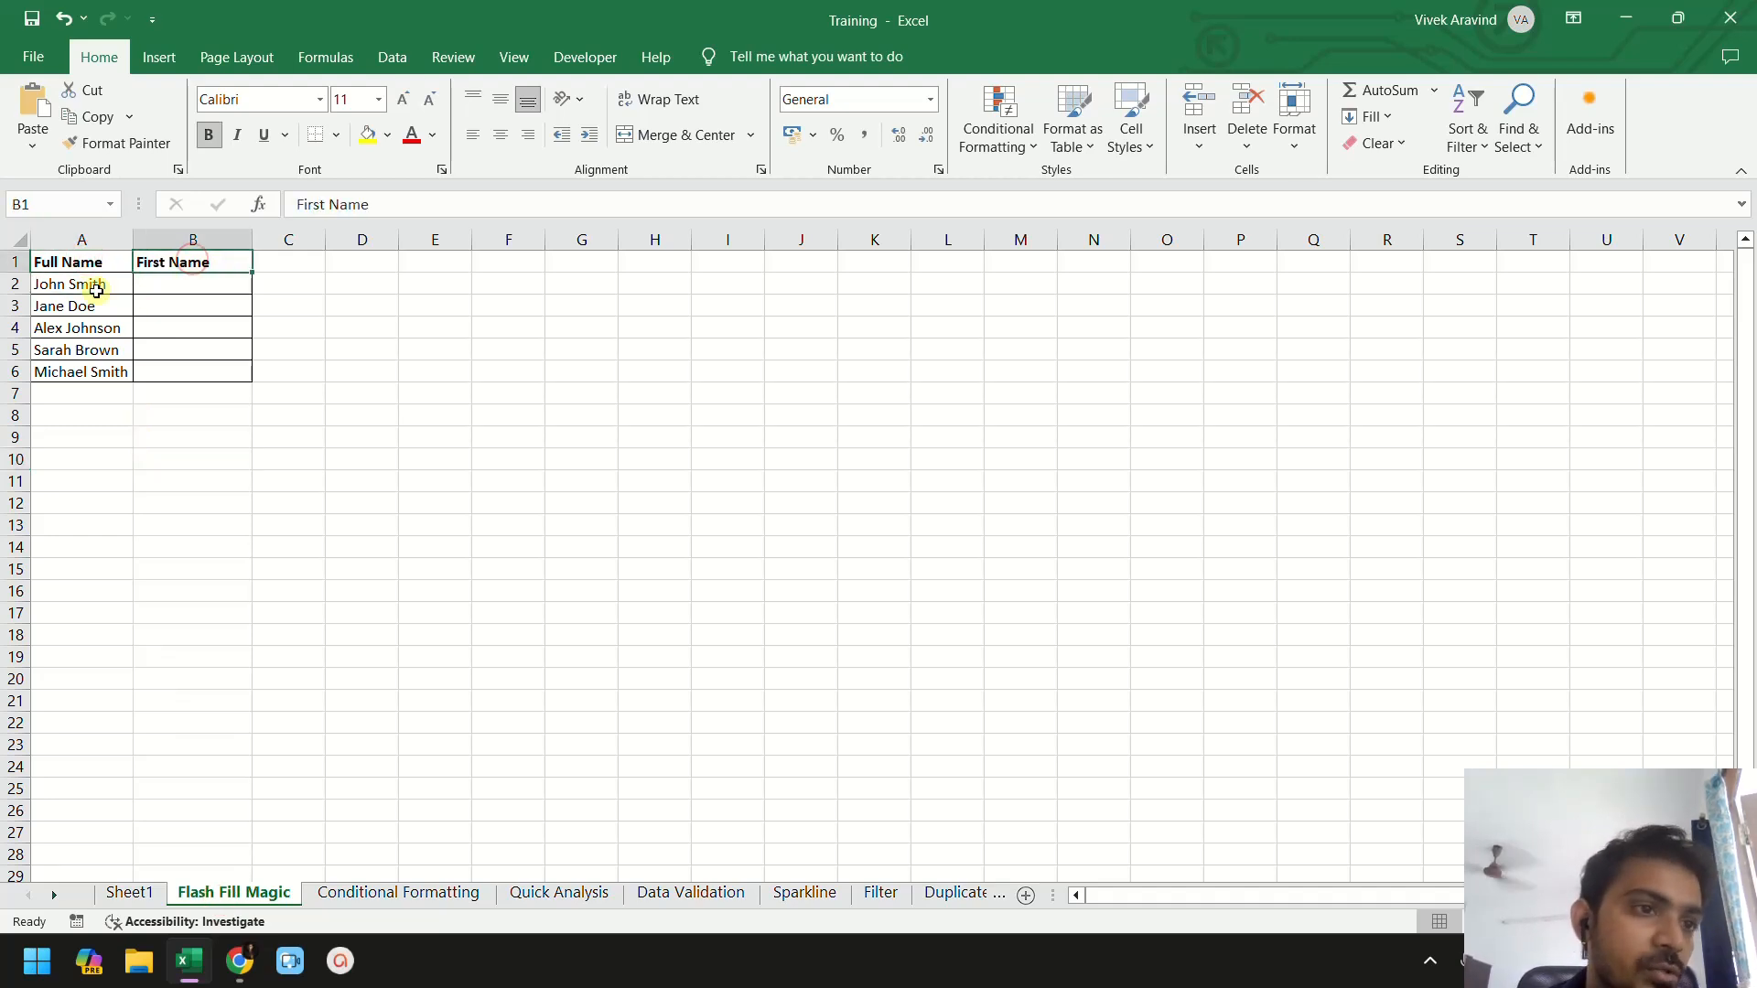
click(77, 266)
click(82, 287)
click(106, 306)
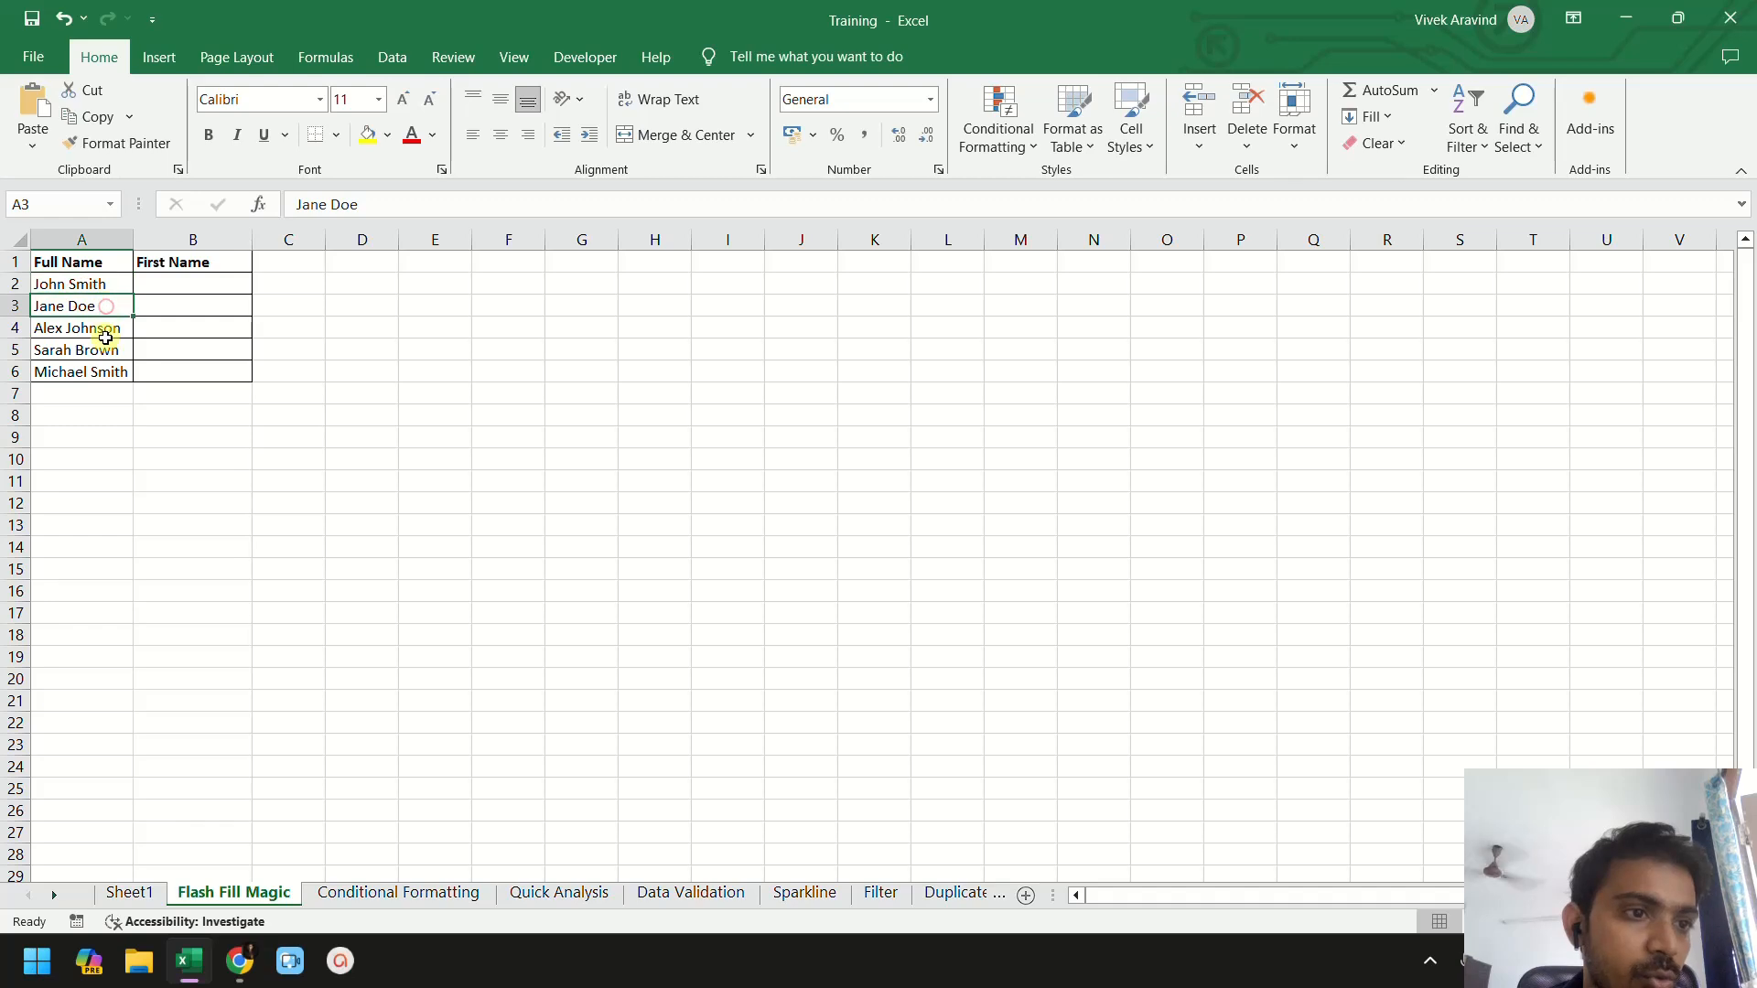
click(106, 328)
click(99, 286)
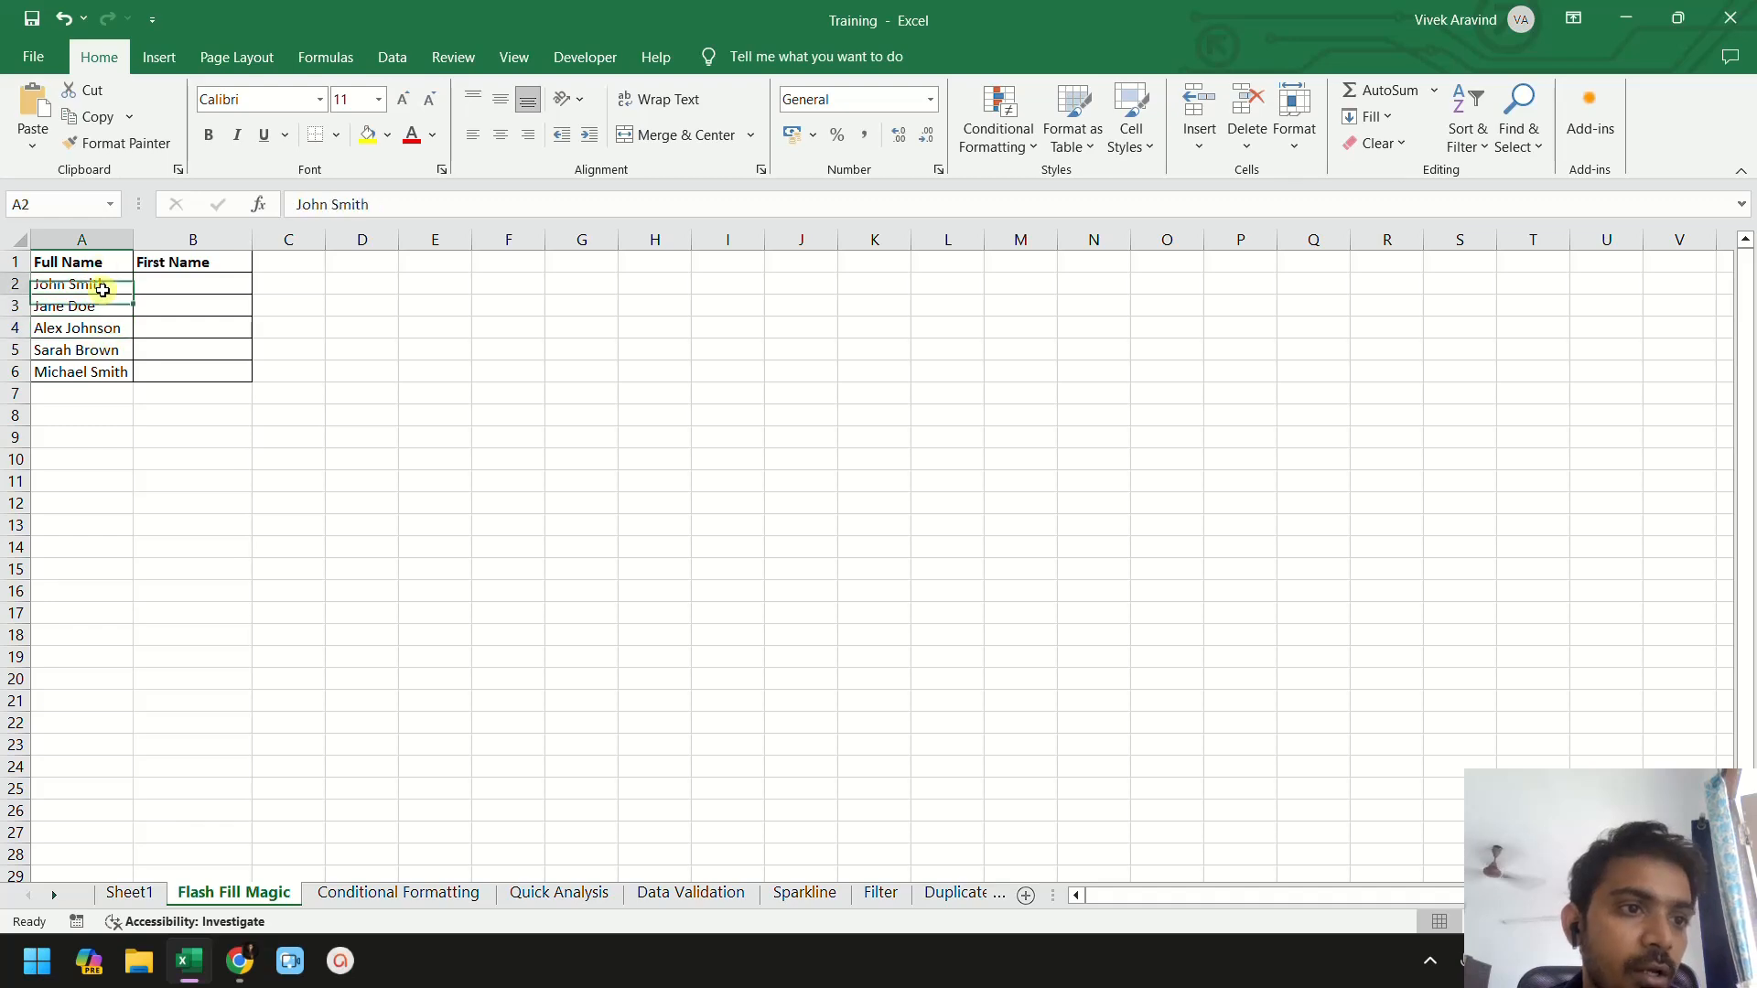
- Enter the first names John in B2 and Jane in B3 as examples
click(173, 283)
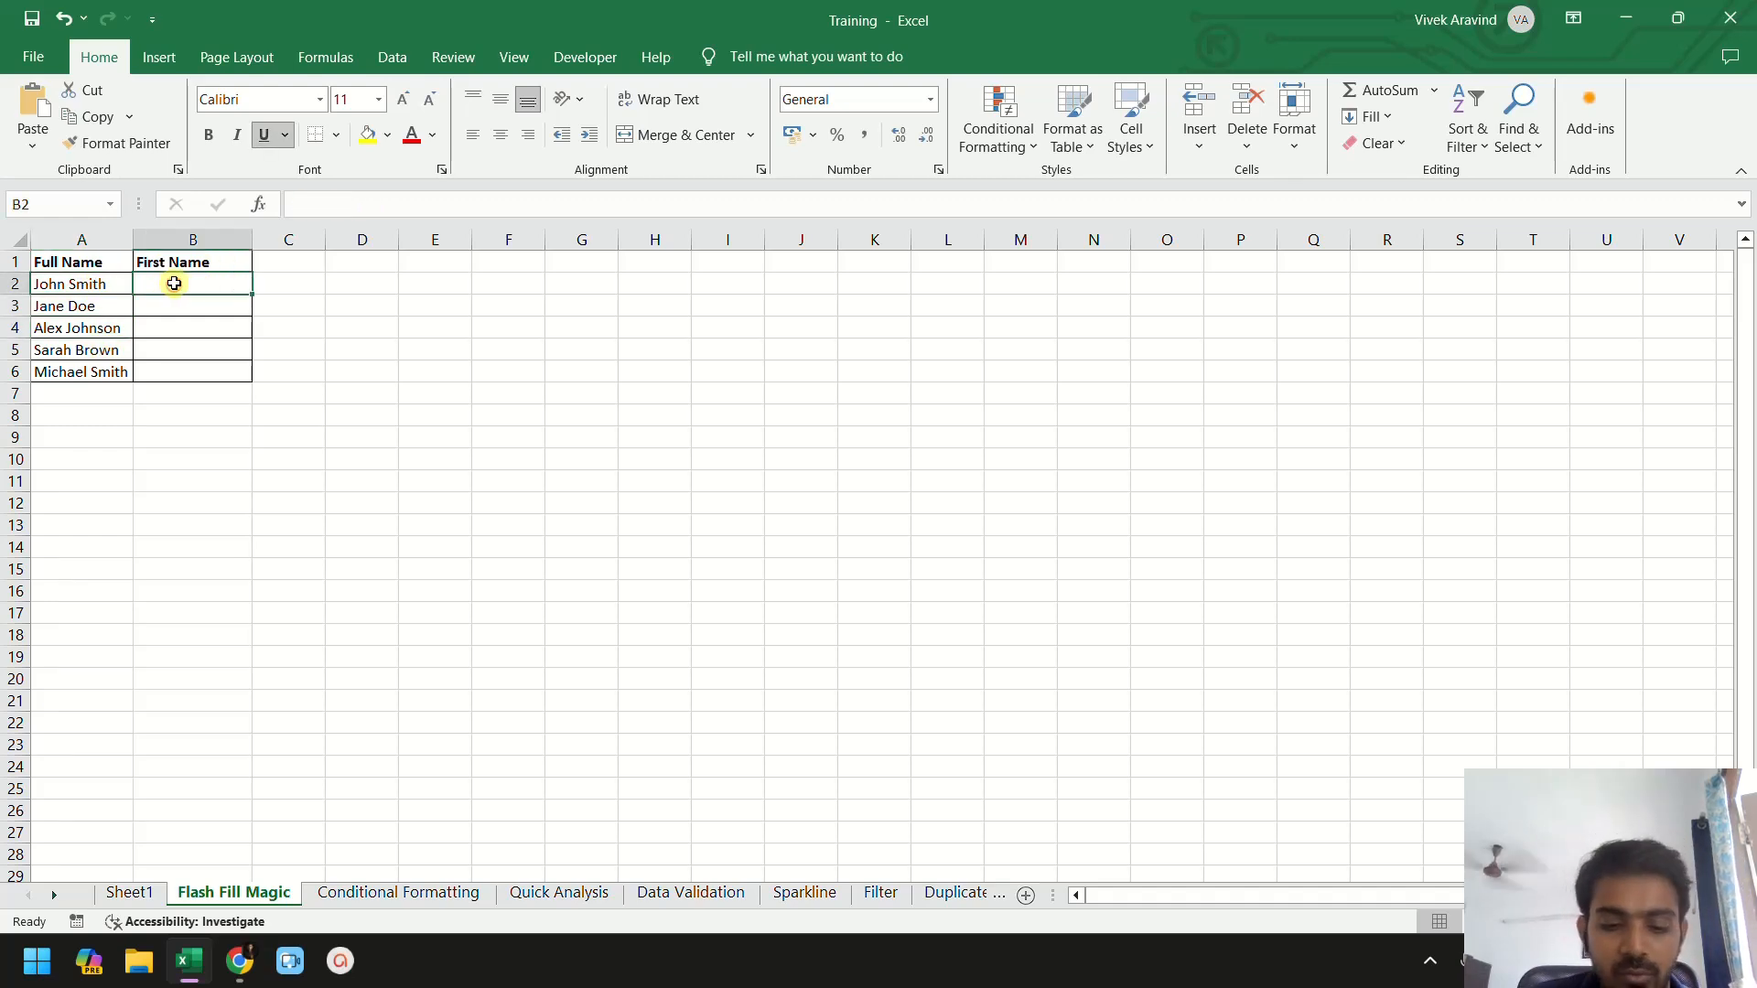
text(John)
key(Return)
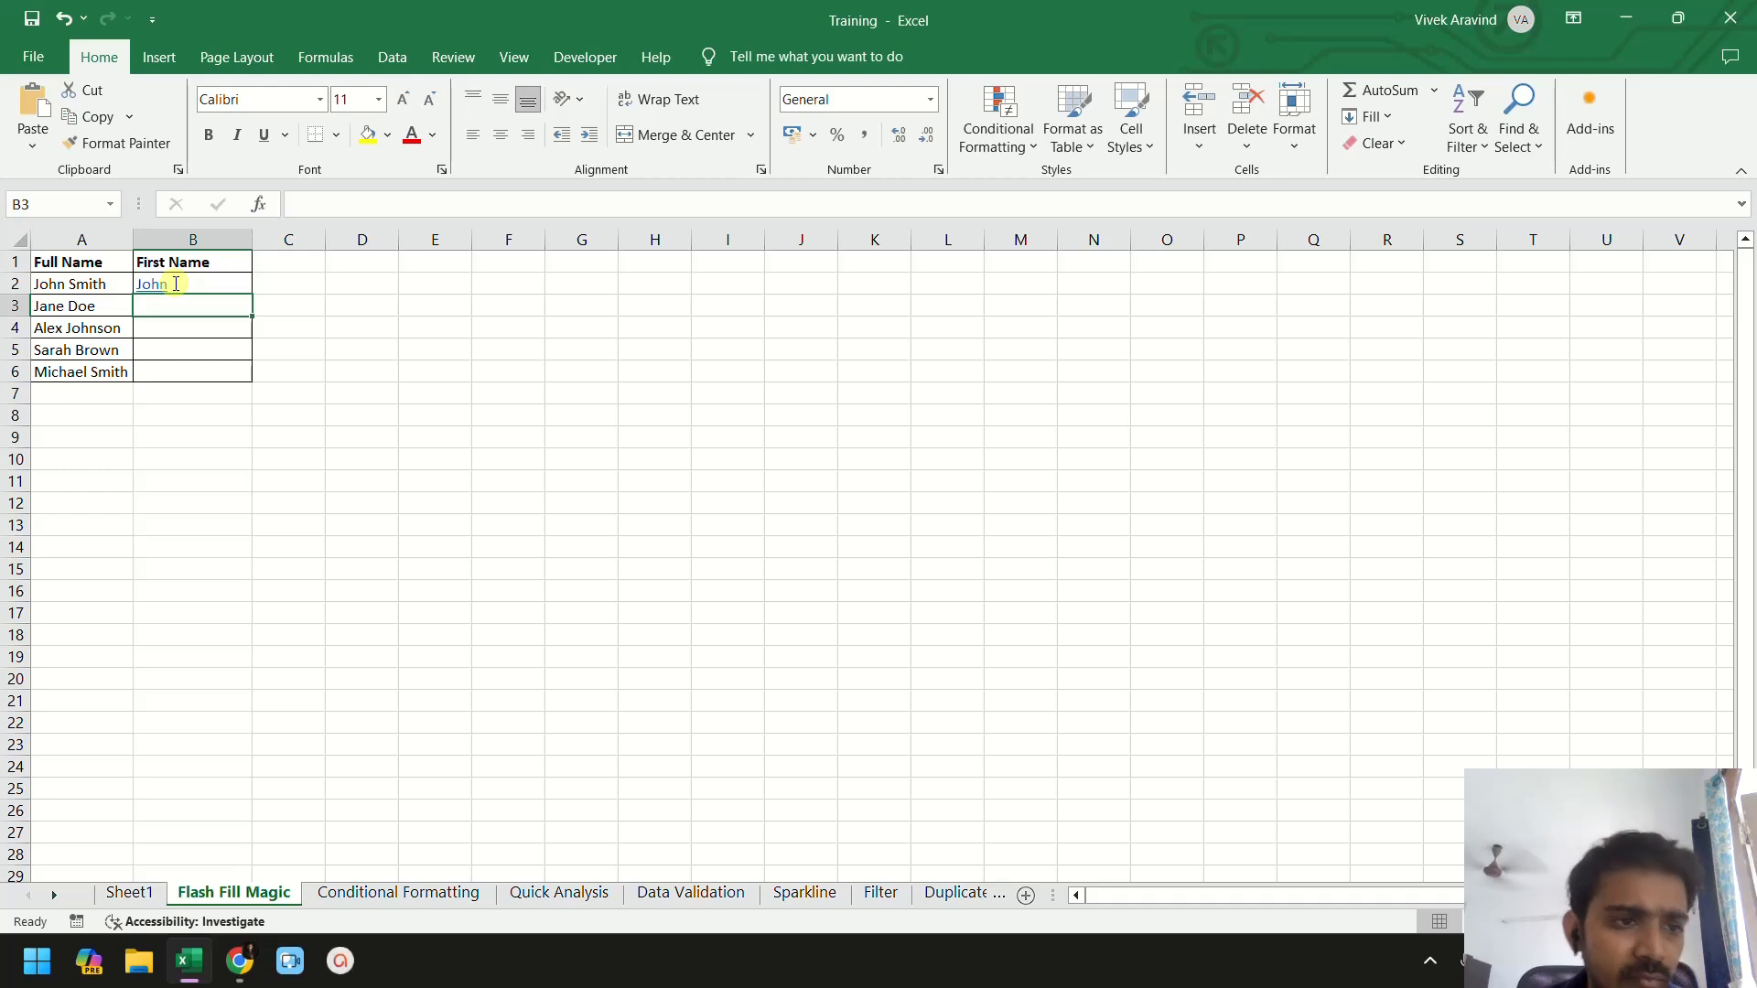
text(Jane)
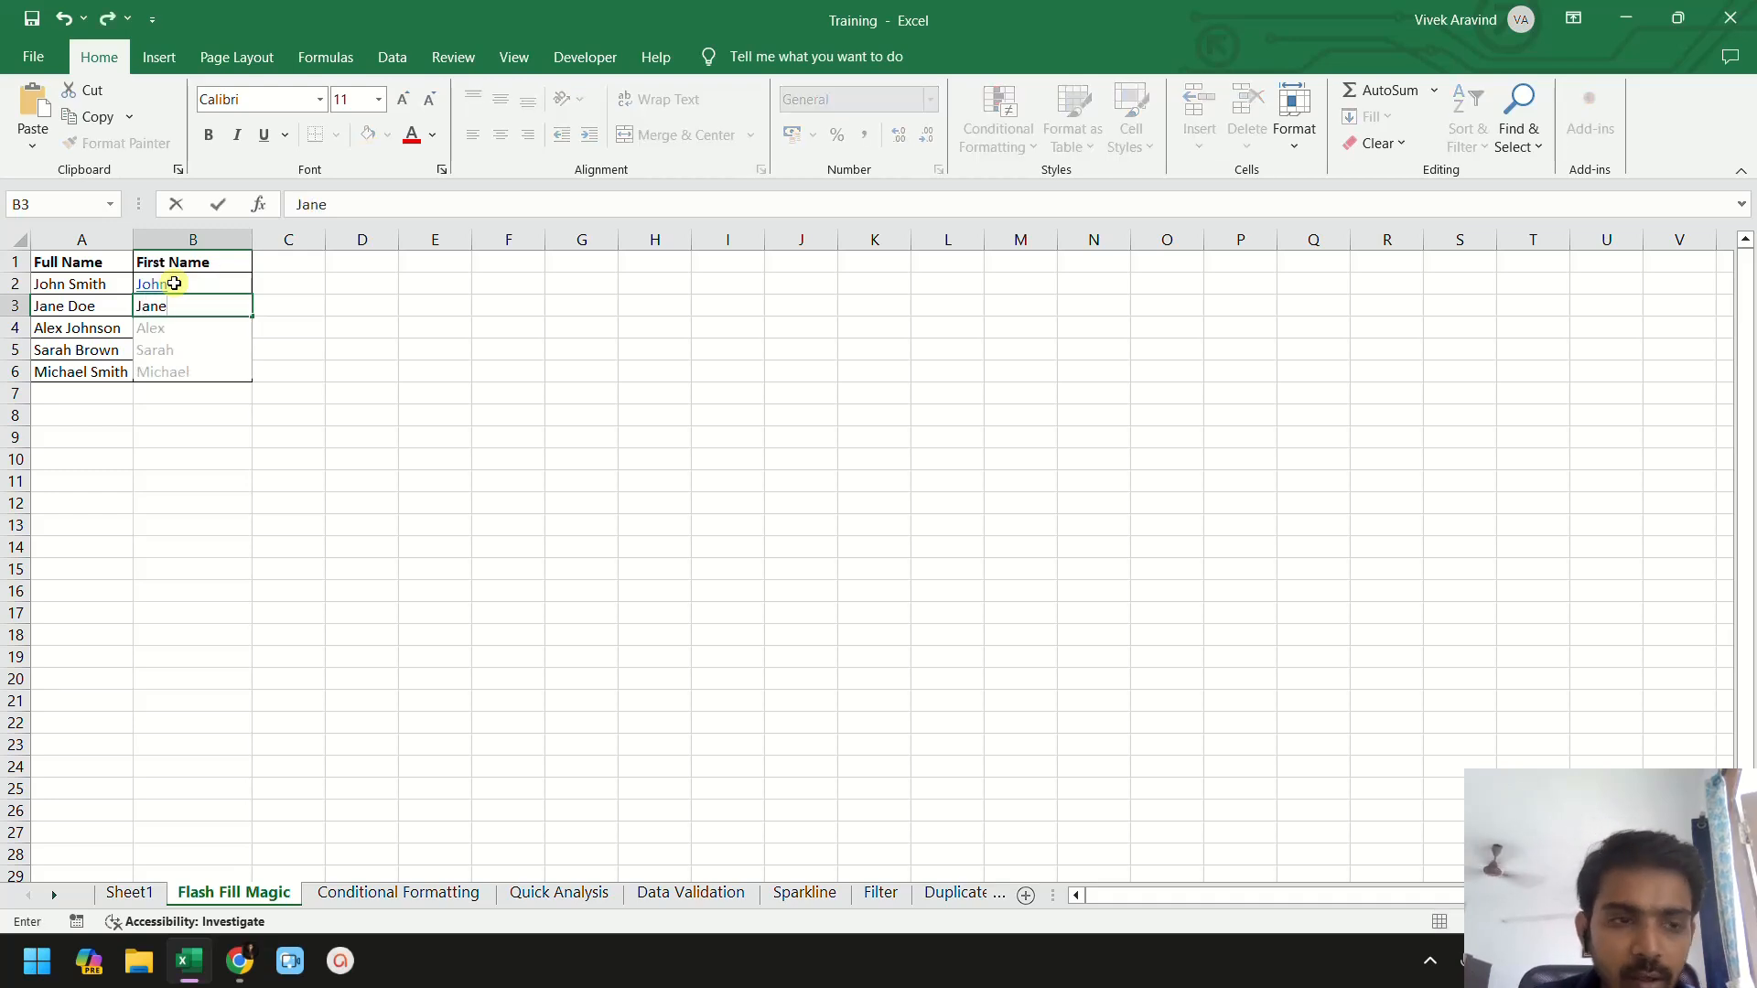
key(Return)
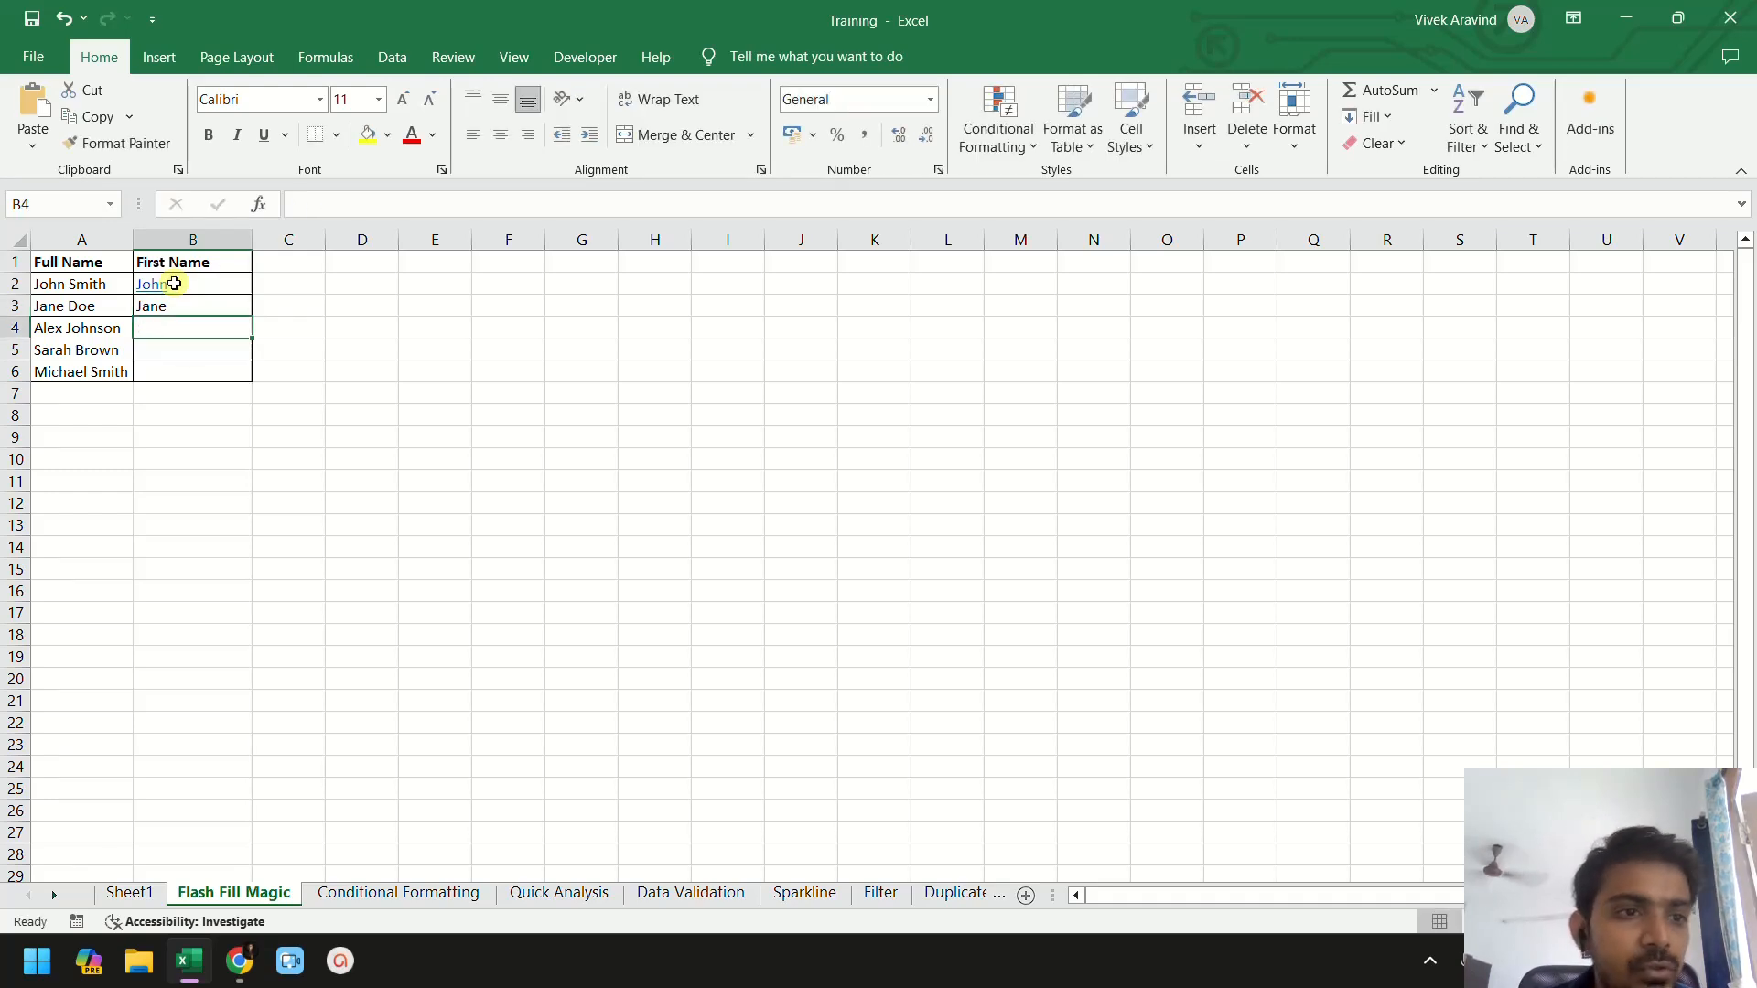
drag(83, 280, 96, 370)
click(102, 392)
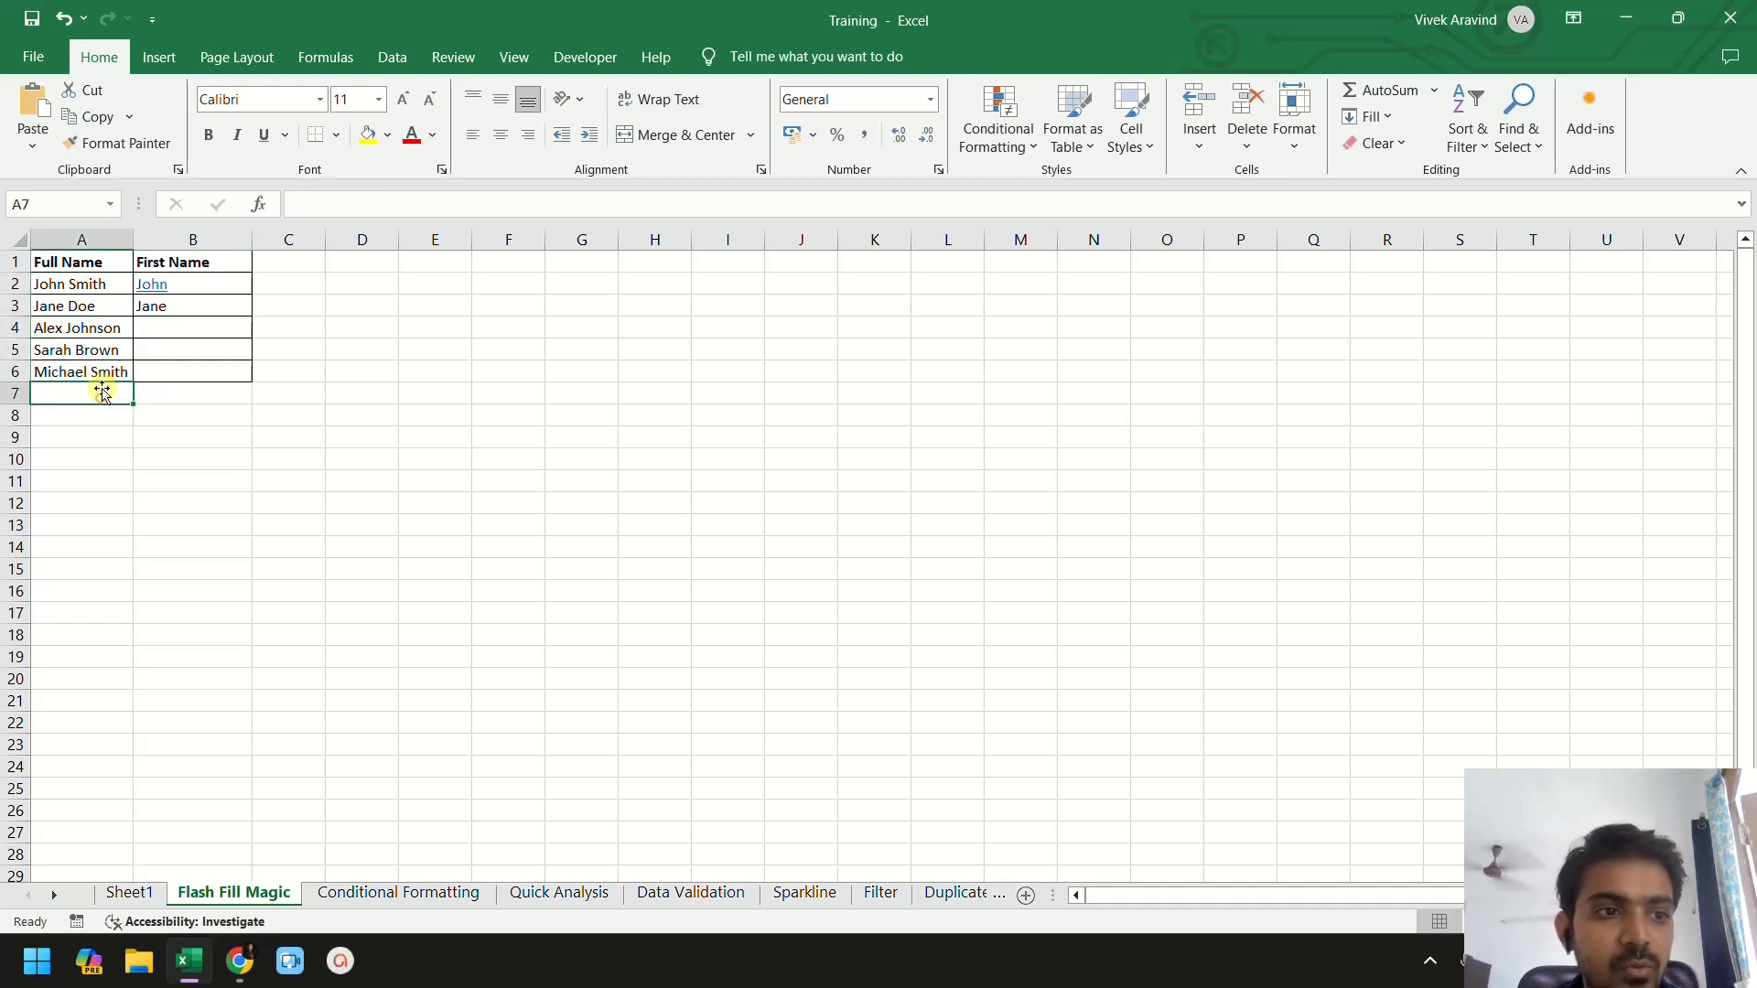
click(92, 328)
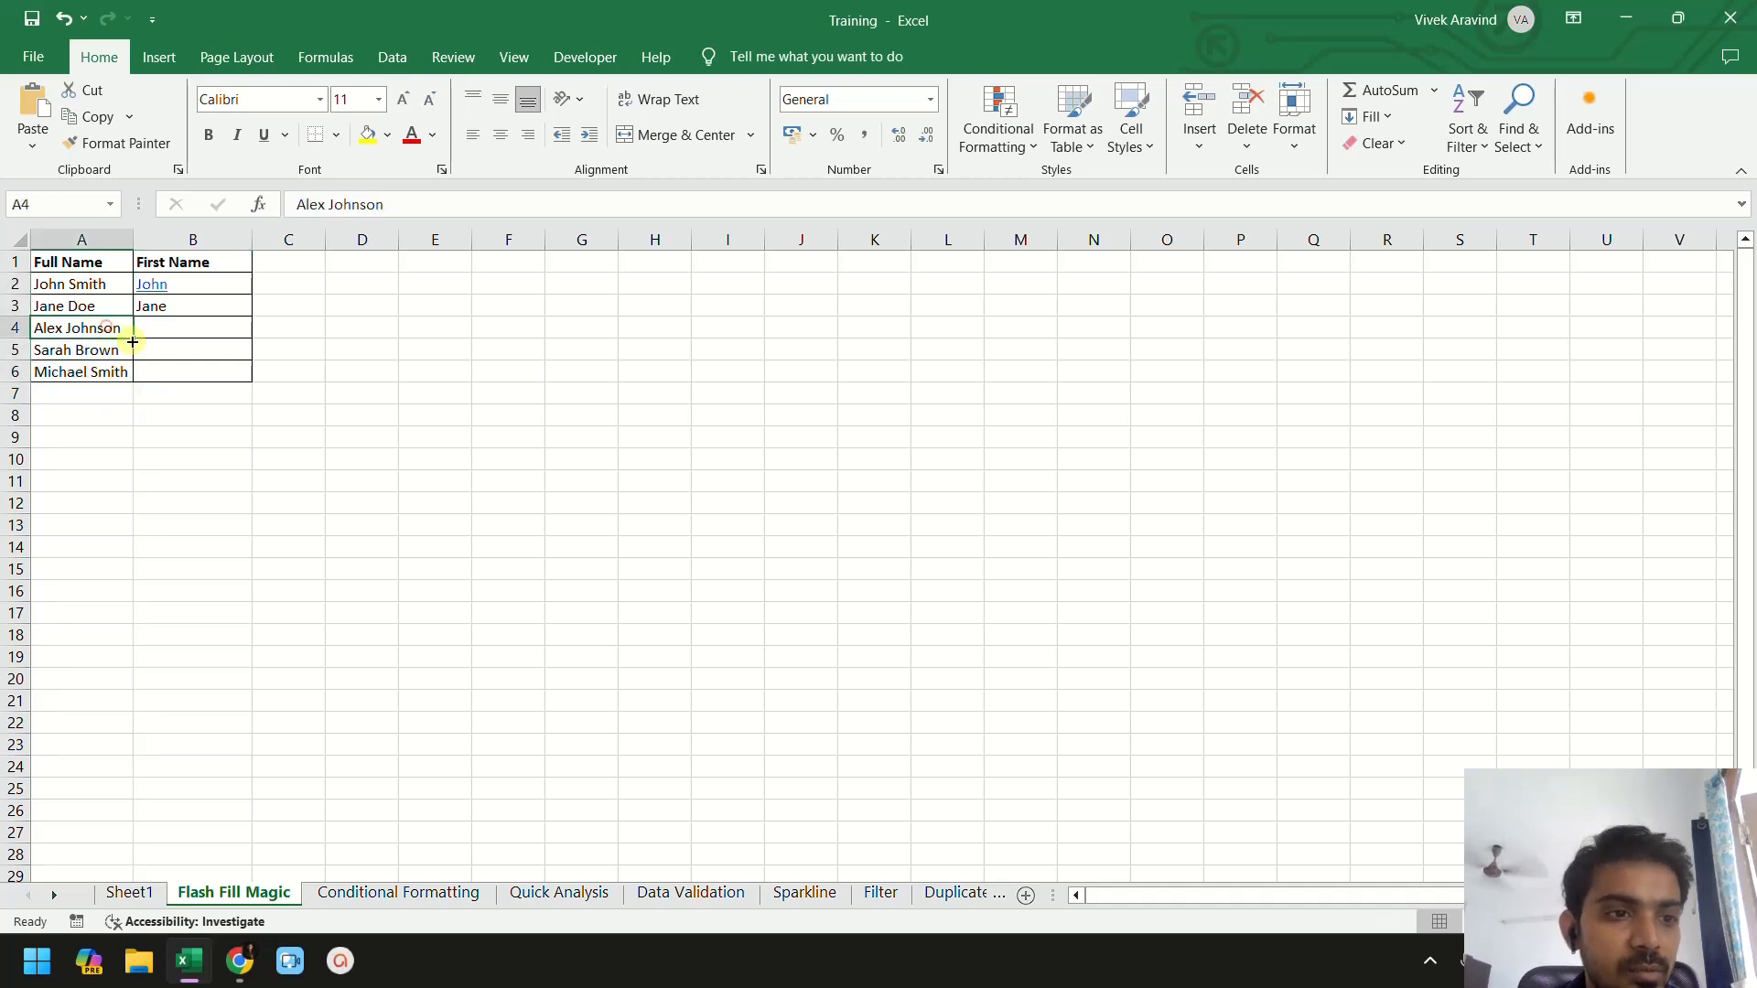
drag(132, 338, 124, 378)
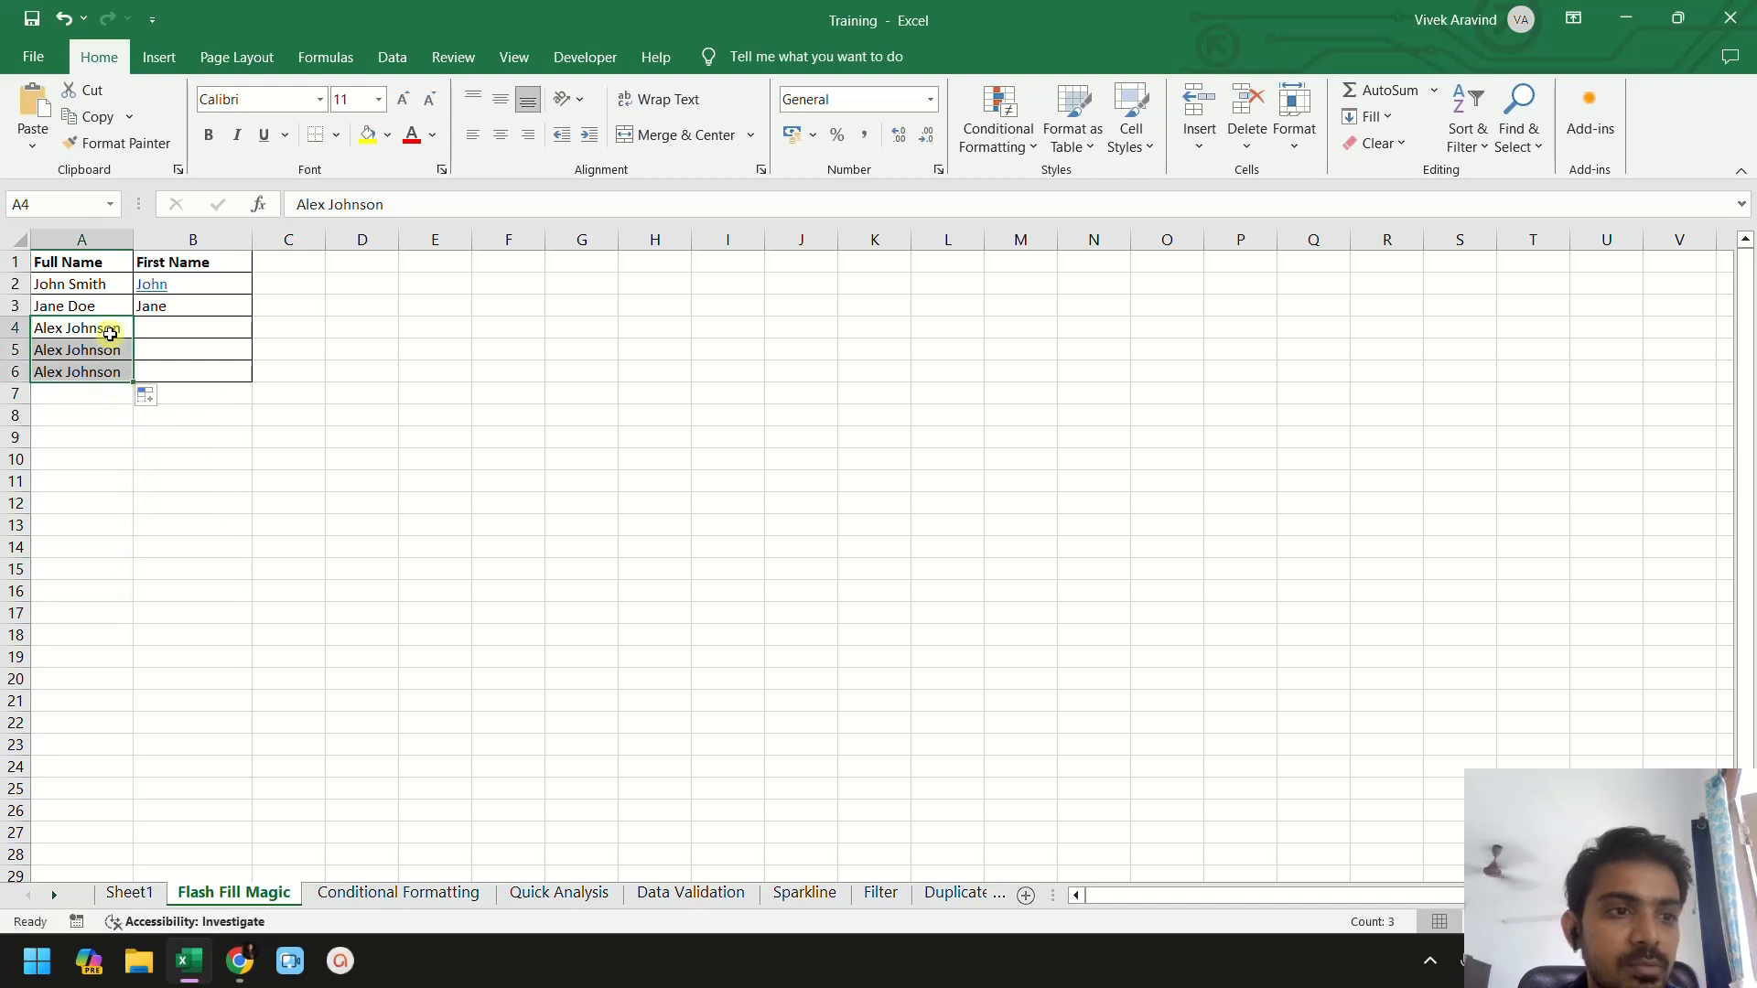
key(ctrl+z)
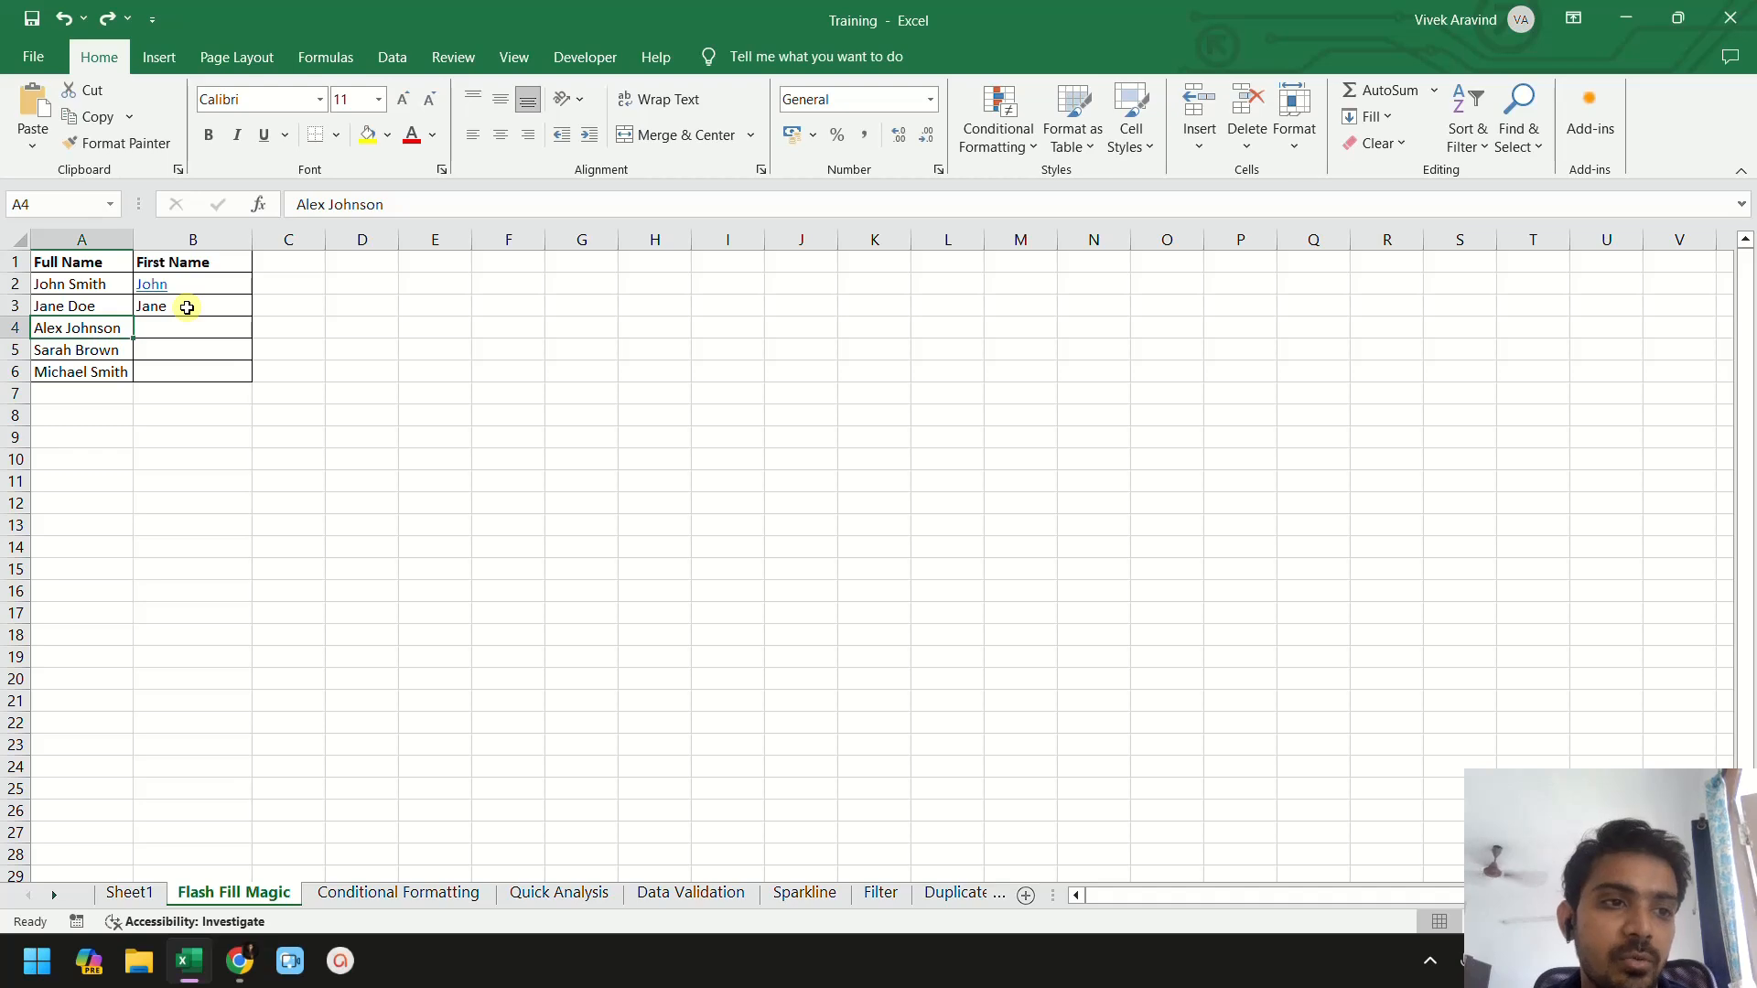
- Try to autofill John from B2 down the First Name column, then undo the fill
click(80, 282)
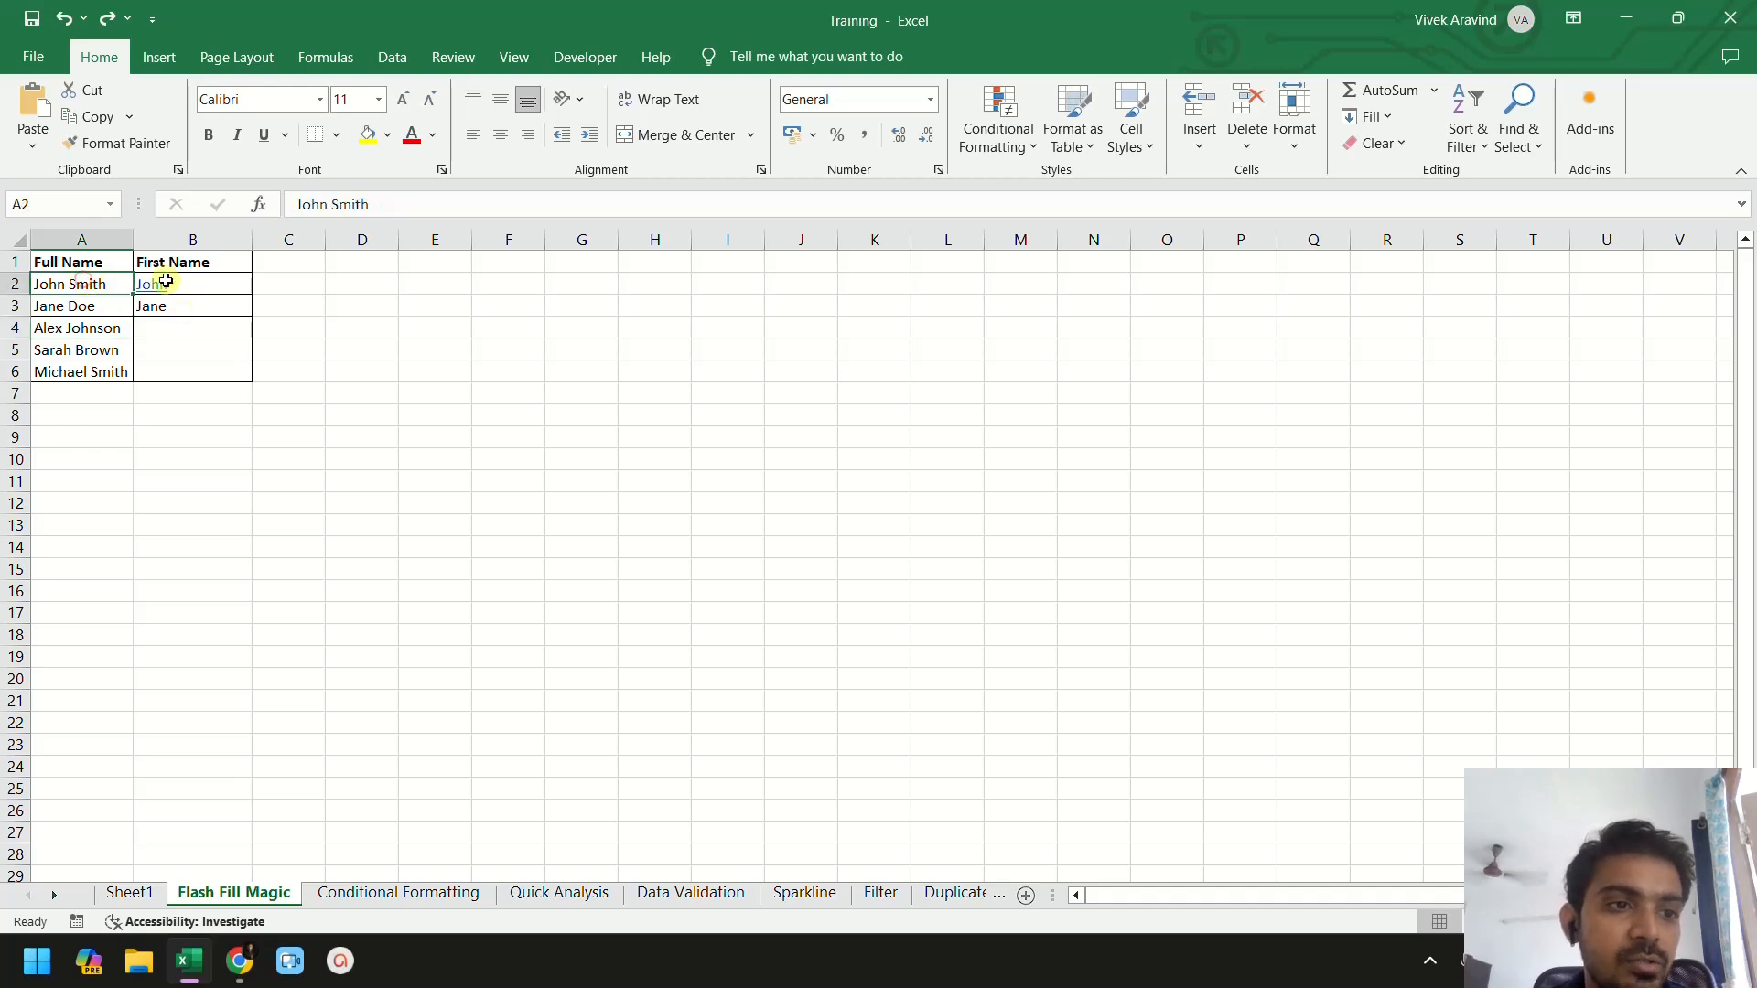
click(96, 305)
click(109, 330)
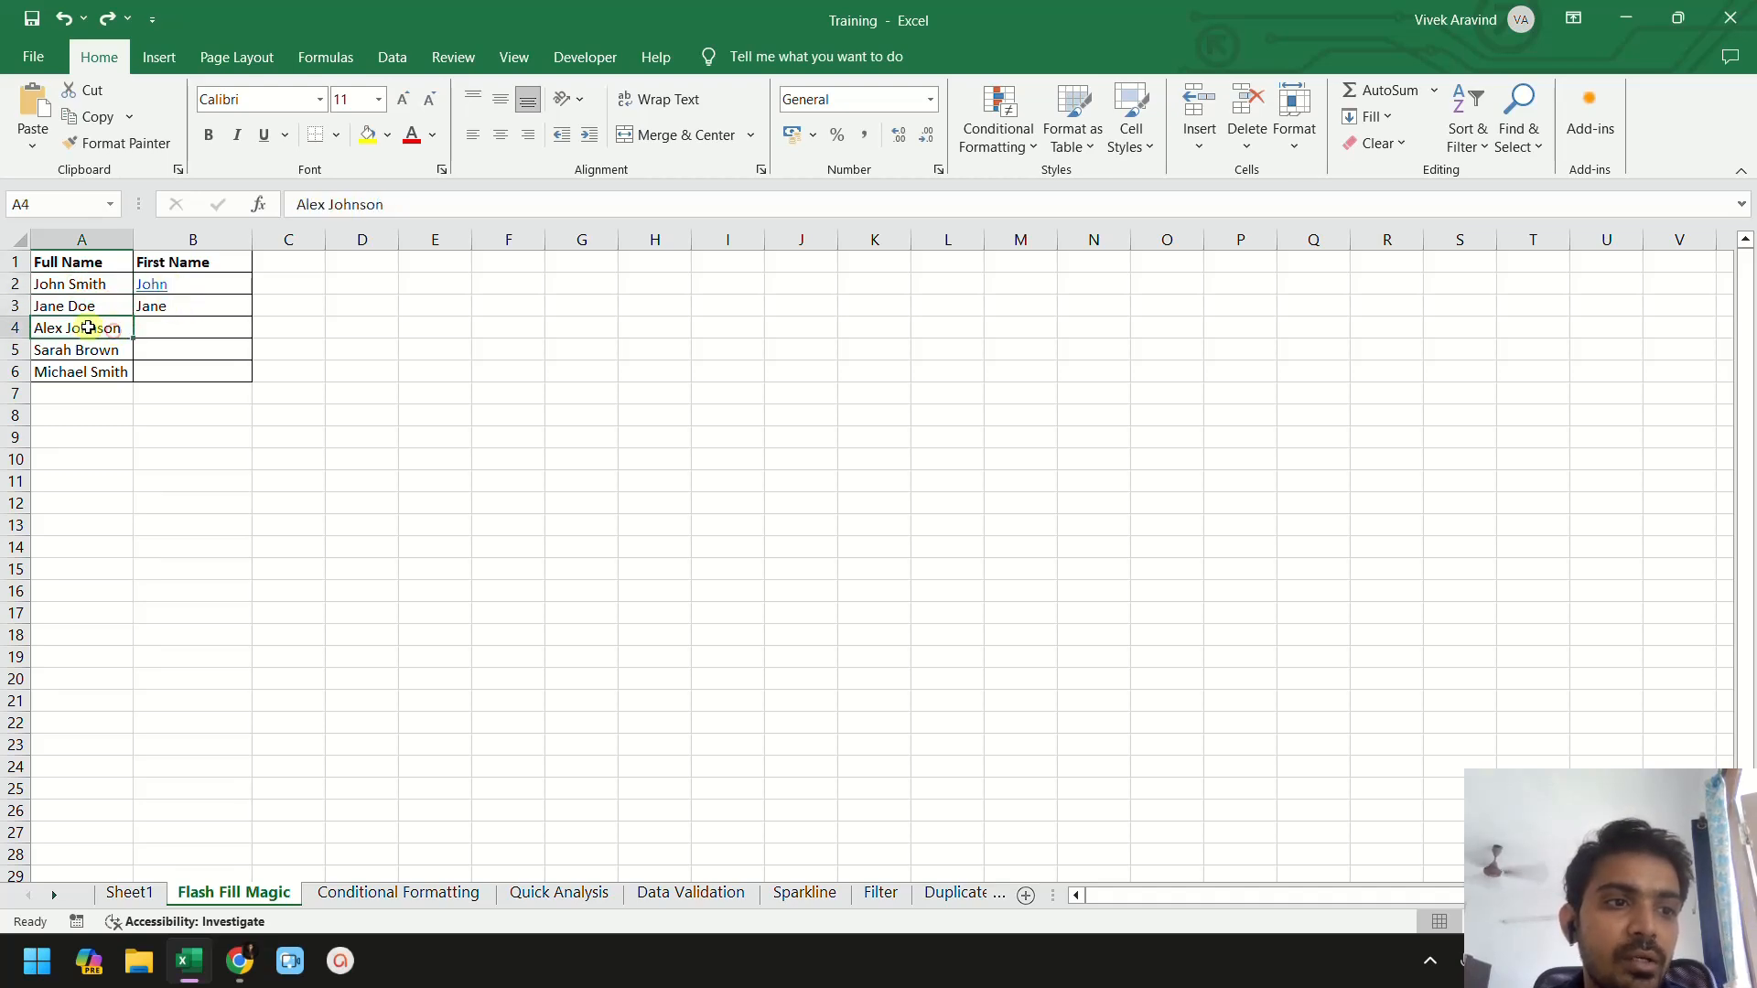
click(228, 278)
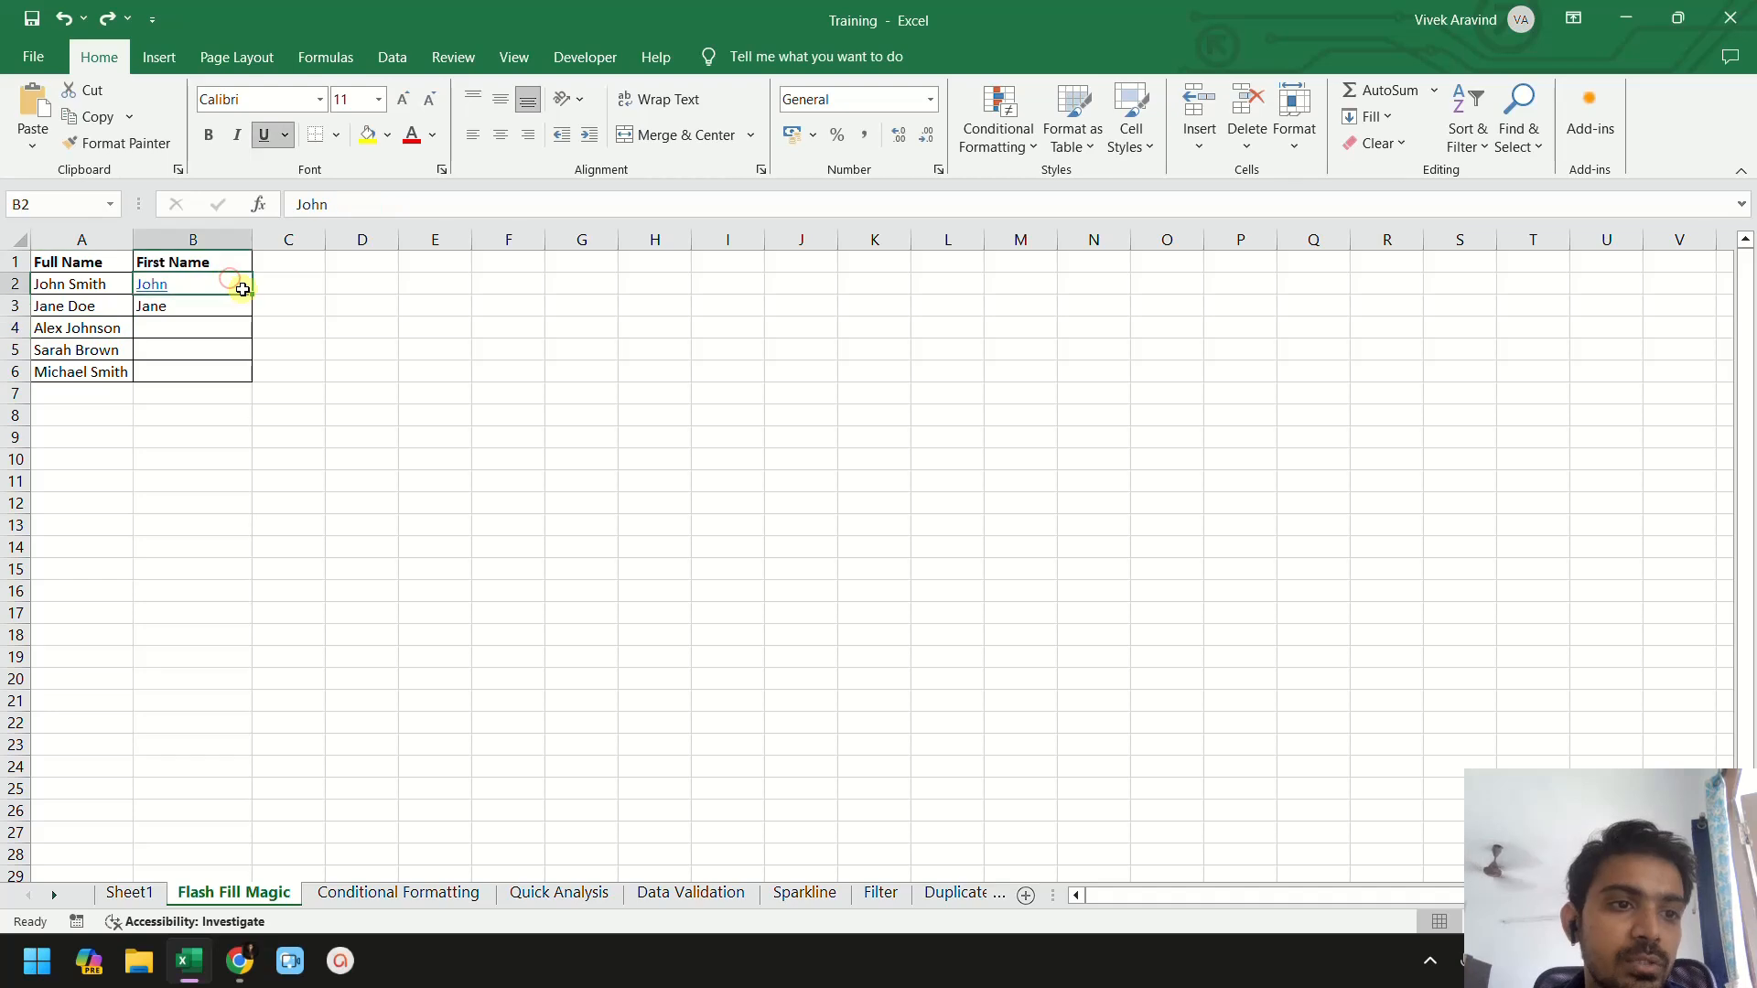
mouse_move(253, 294)
mouse_down()
mouse_move(249, 329)
mouse_move(254, 314)
mouse_up()
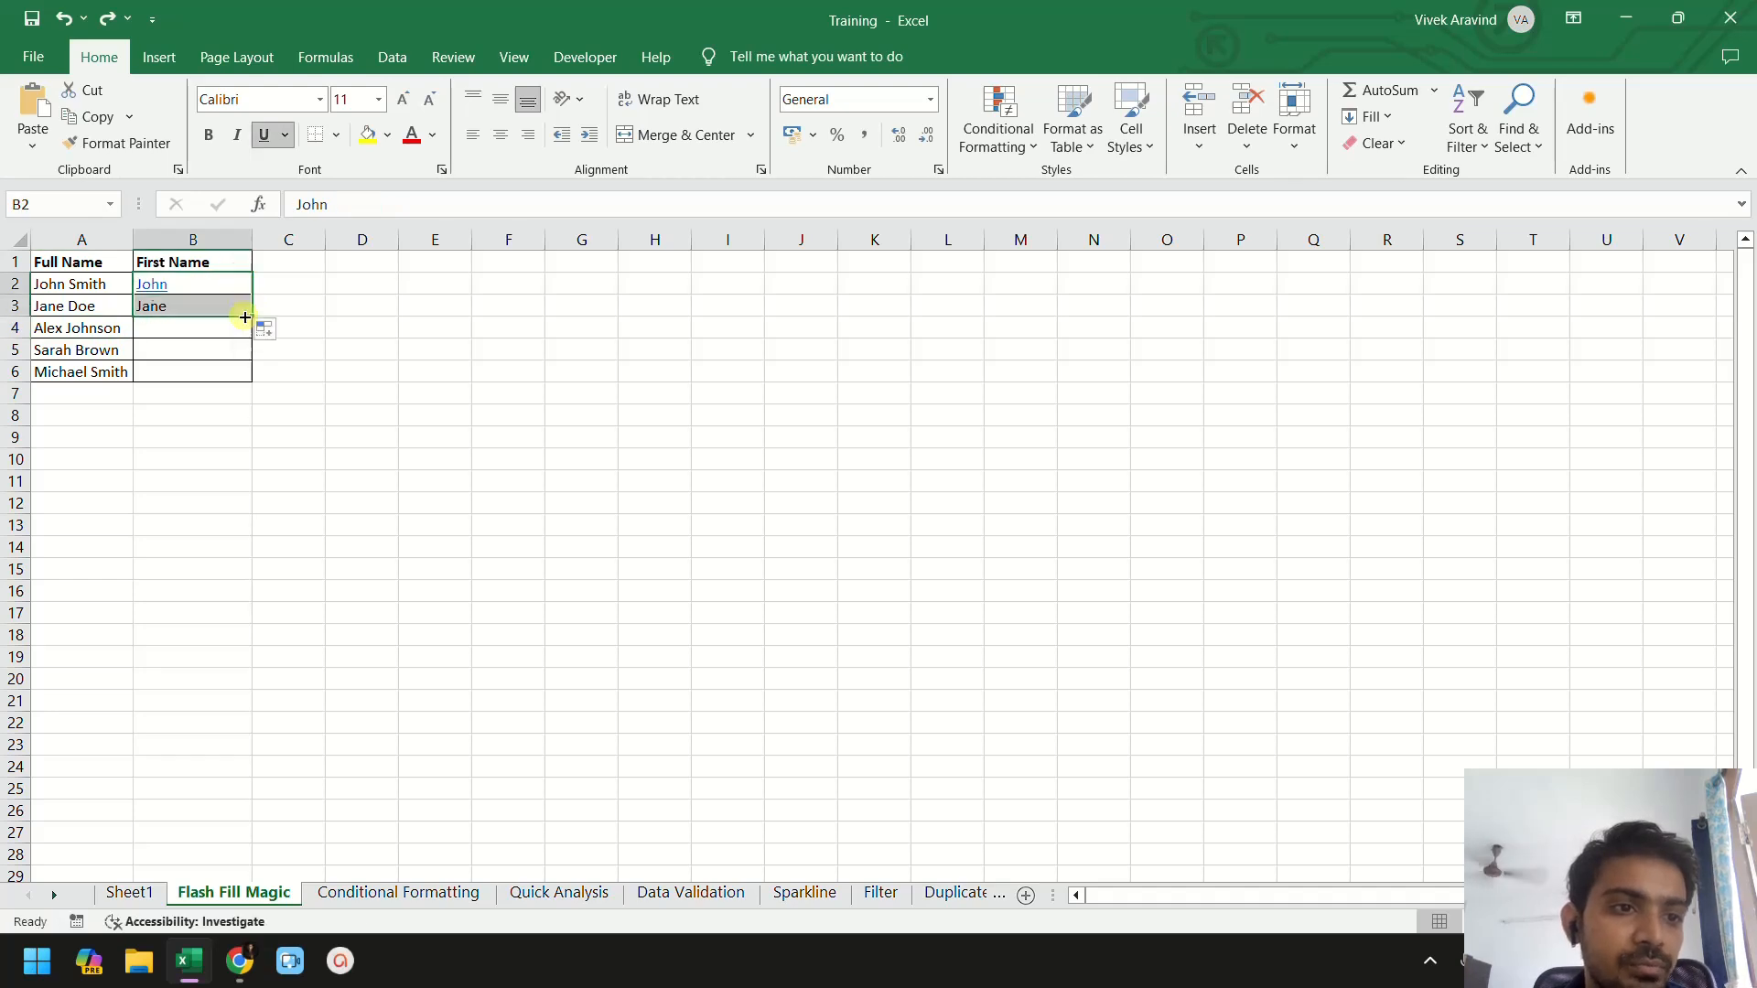
click(265, 329)
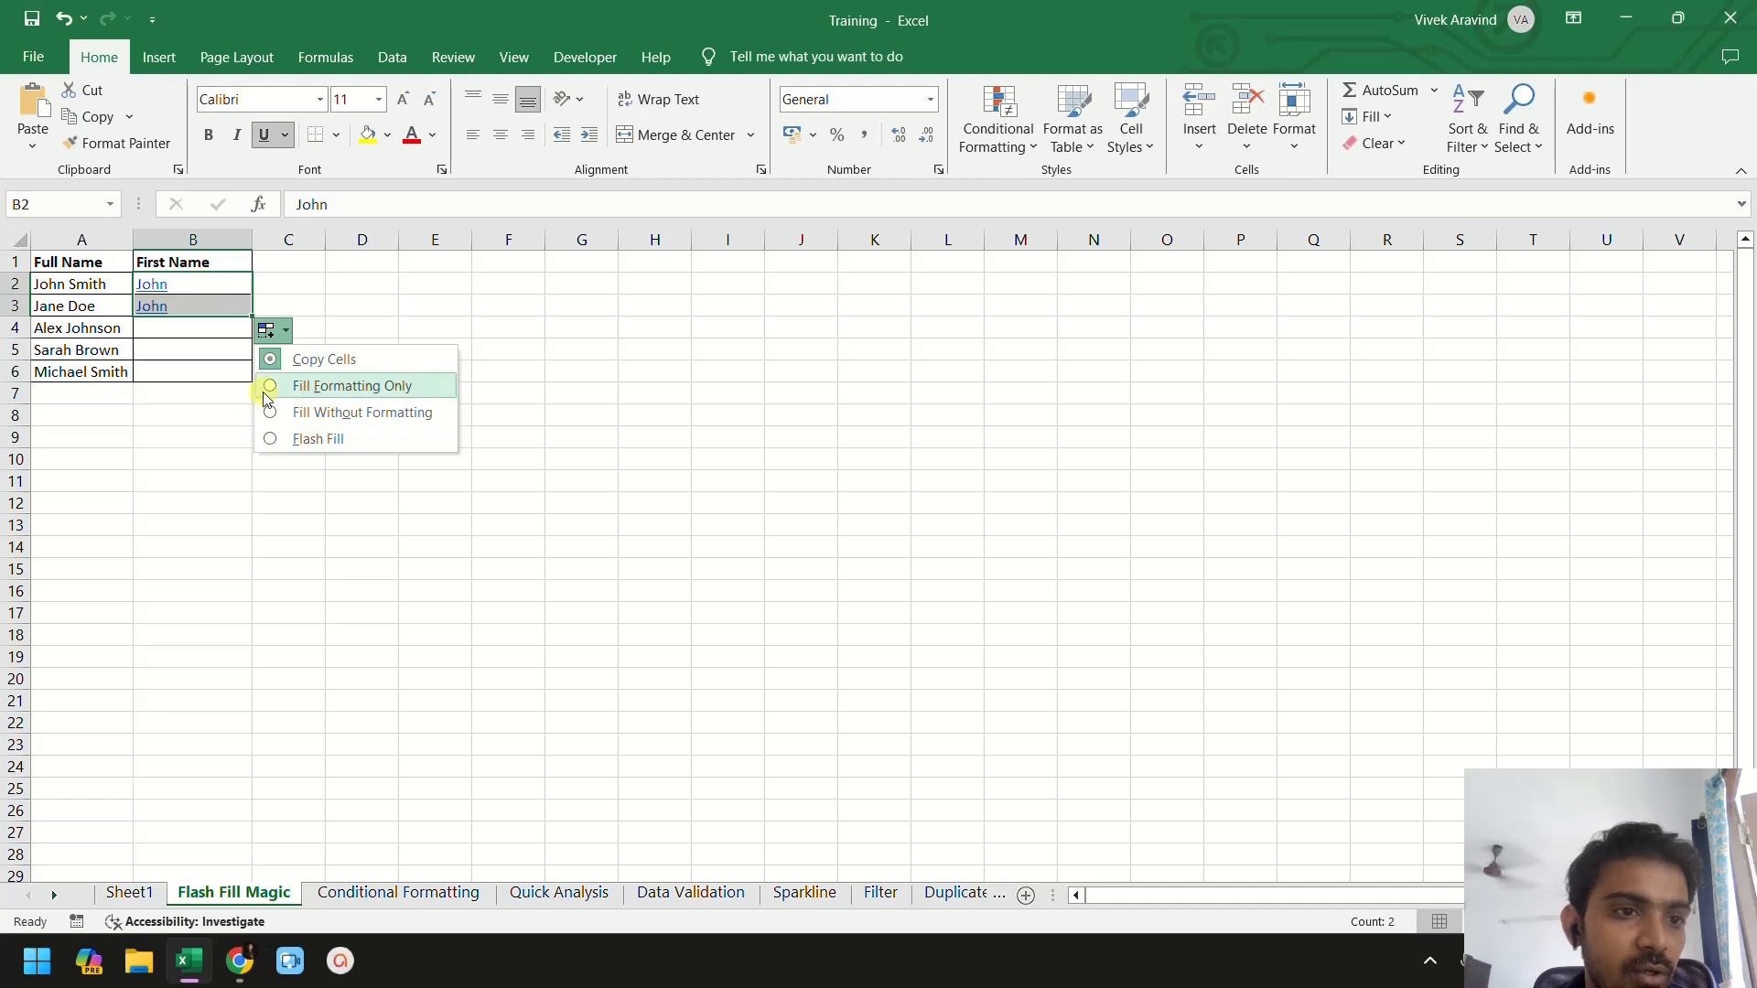
click(236, 314)
click(238, 281)
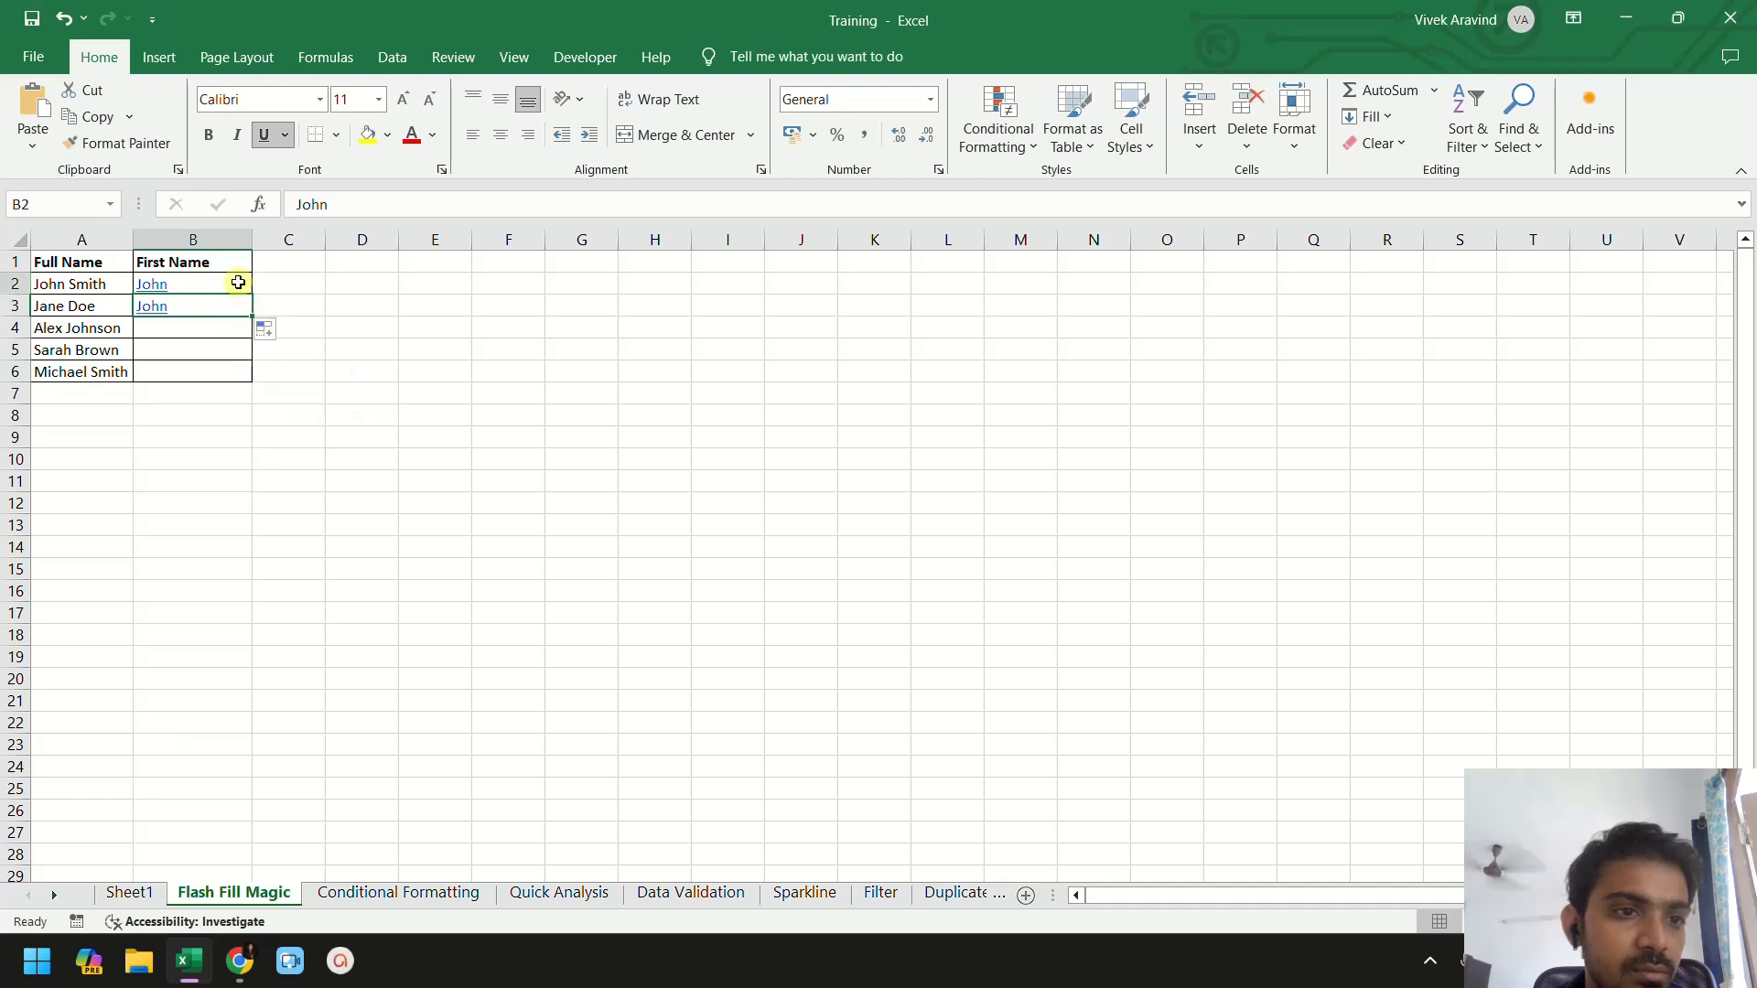
drag(252, 304, 253, 380)
key(ctrl+z)
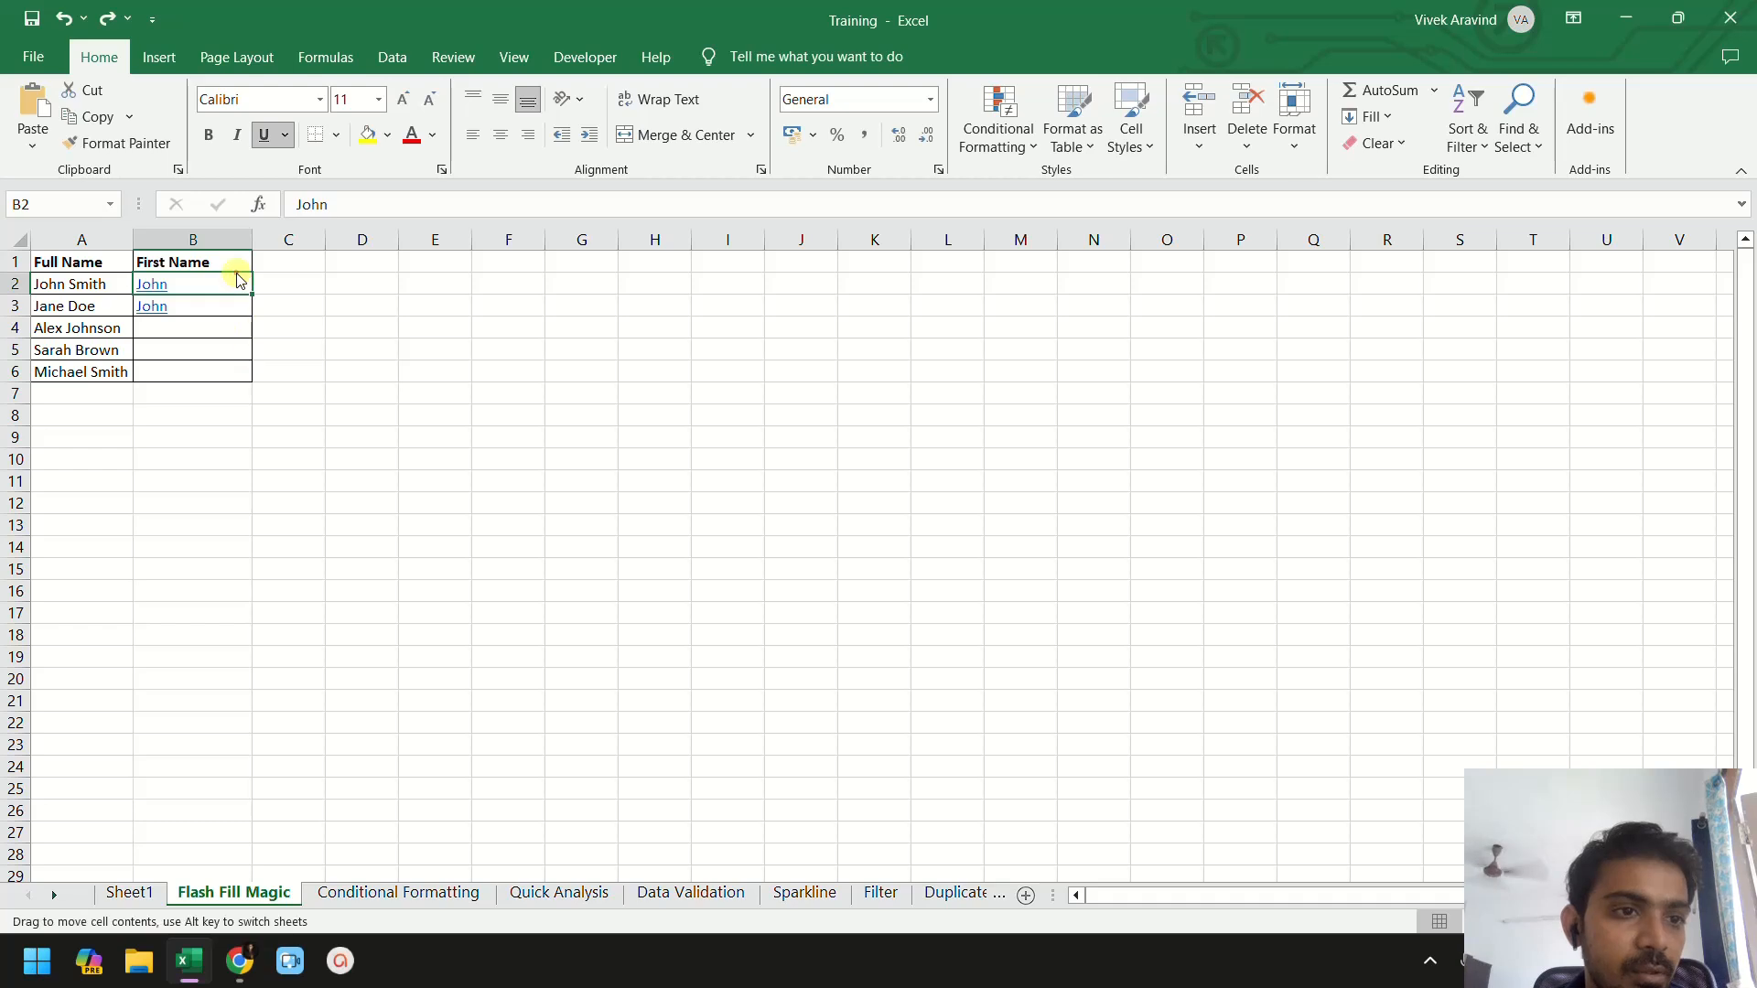
- Try Flash Fill from the autofill options after extending B2 into B3, dismissing the alert
drag(252, 291, 252, 314)
click(265, 330)
click(302, 435)
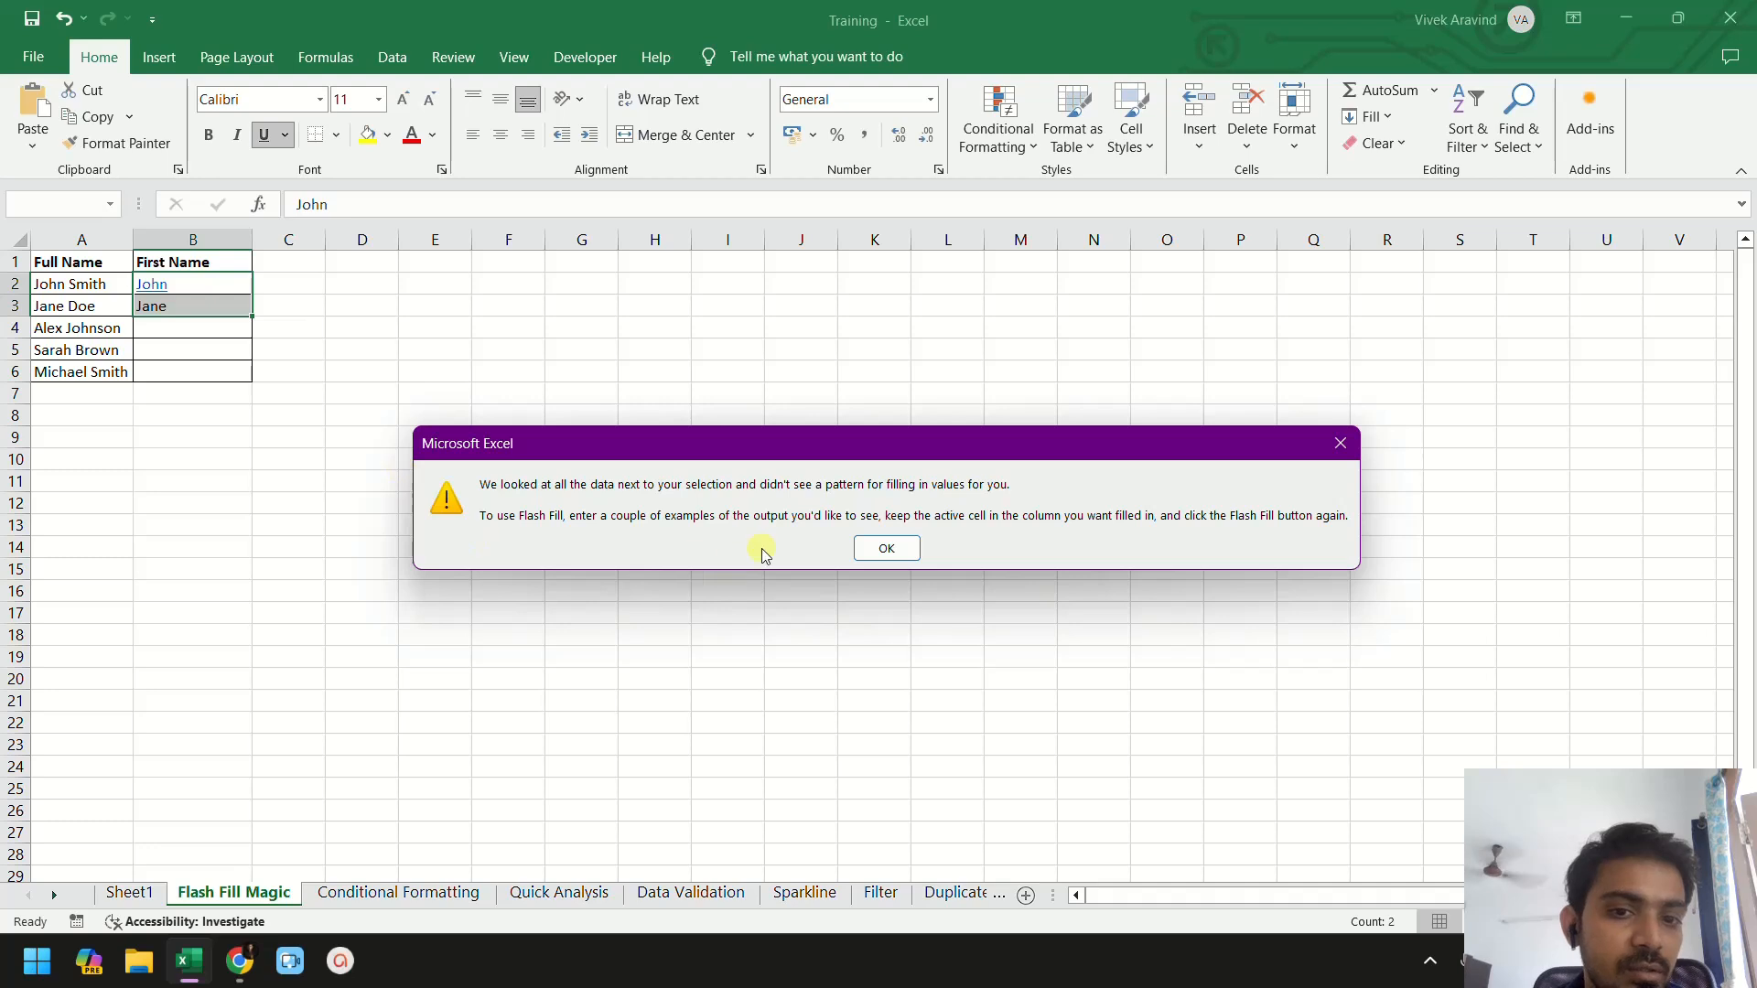
click(884, 548)
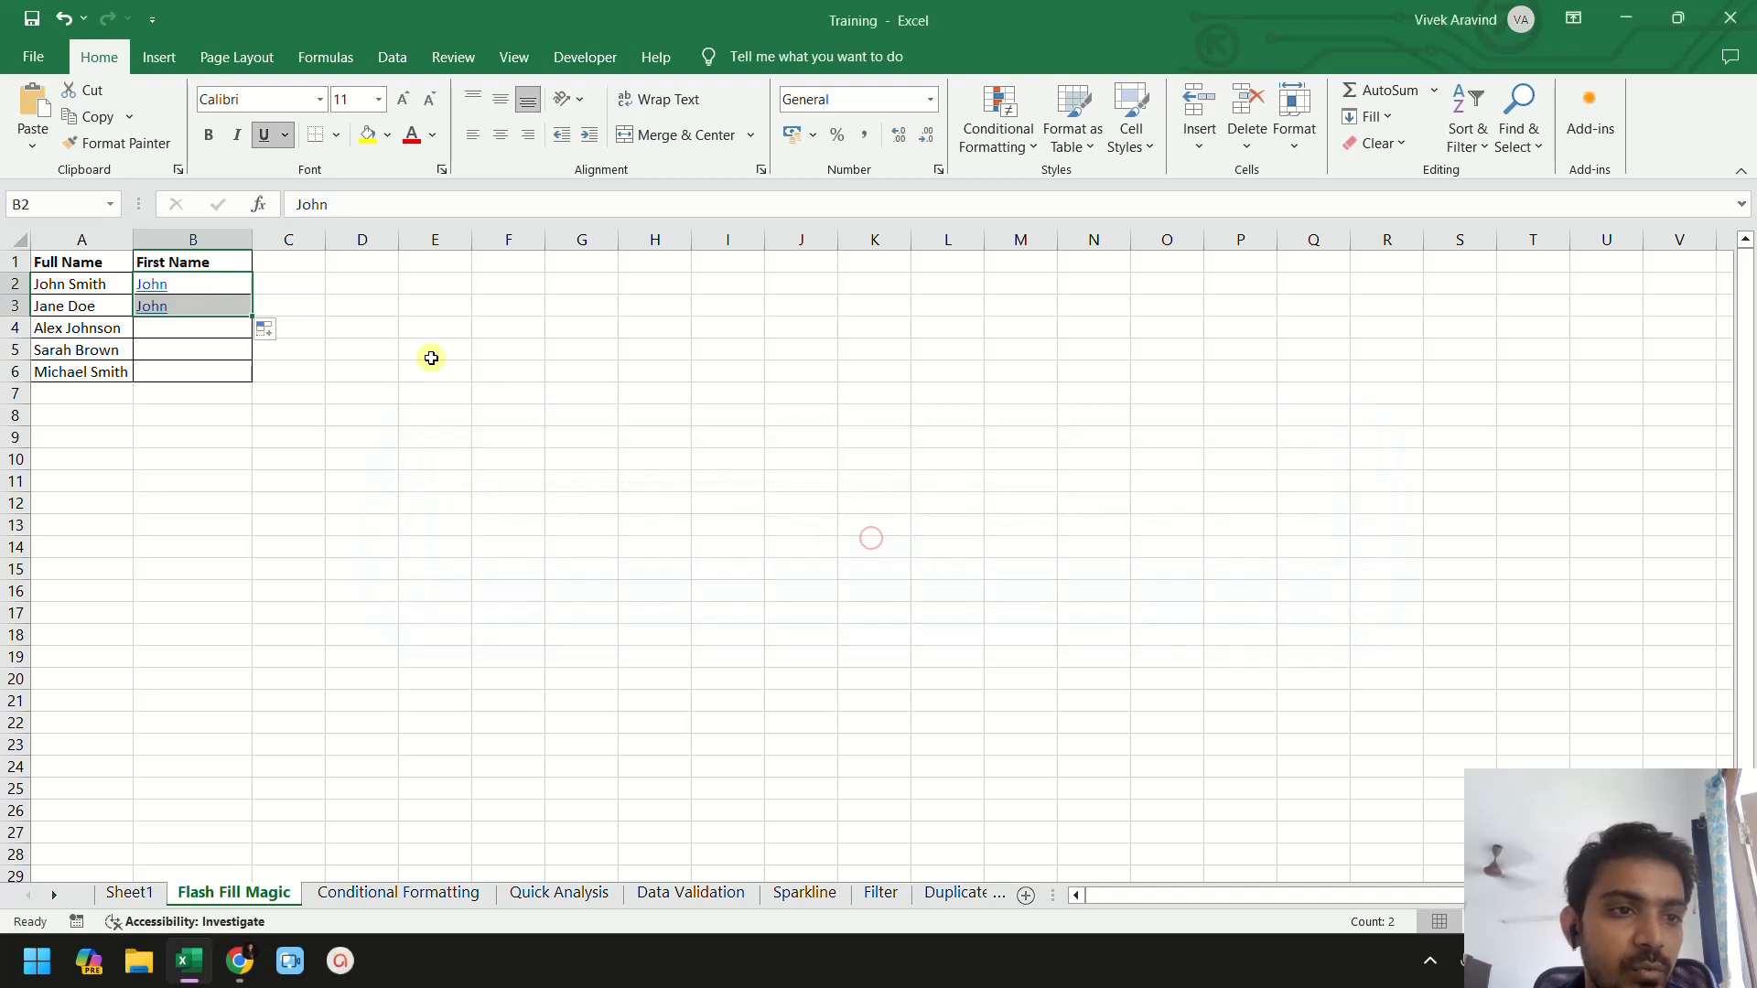
- Try filling the First Name column from B2 down to B6, then undo the fill
click(229, 281)
double_click(251, 286)
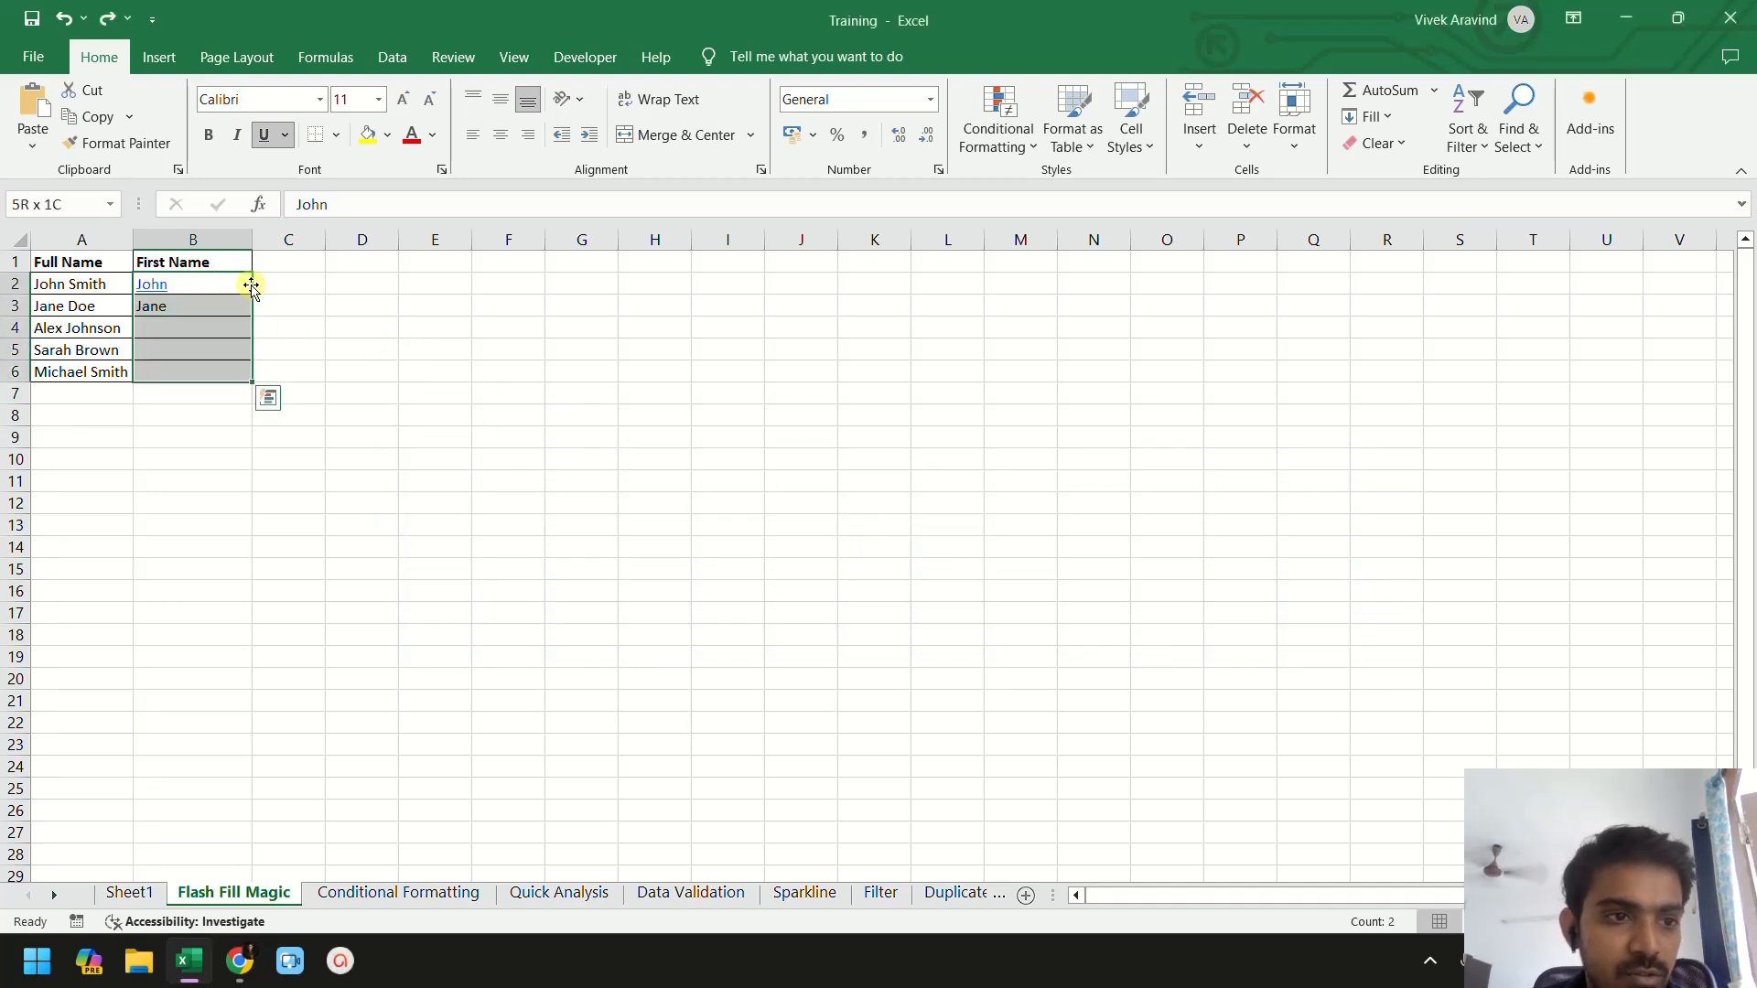
click(268, 397)
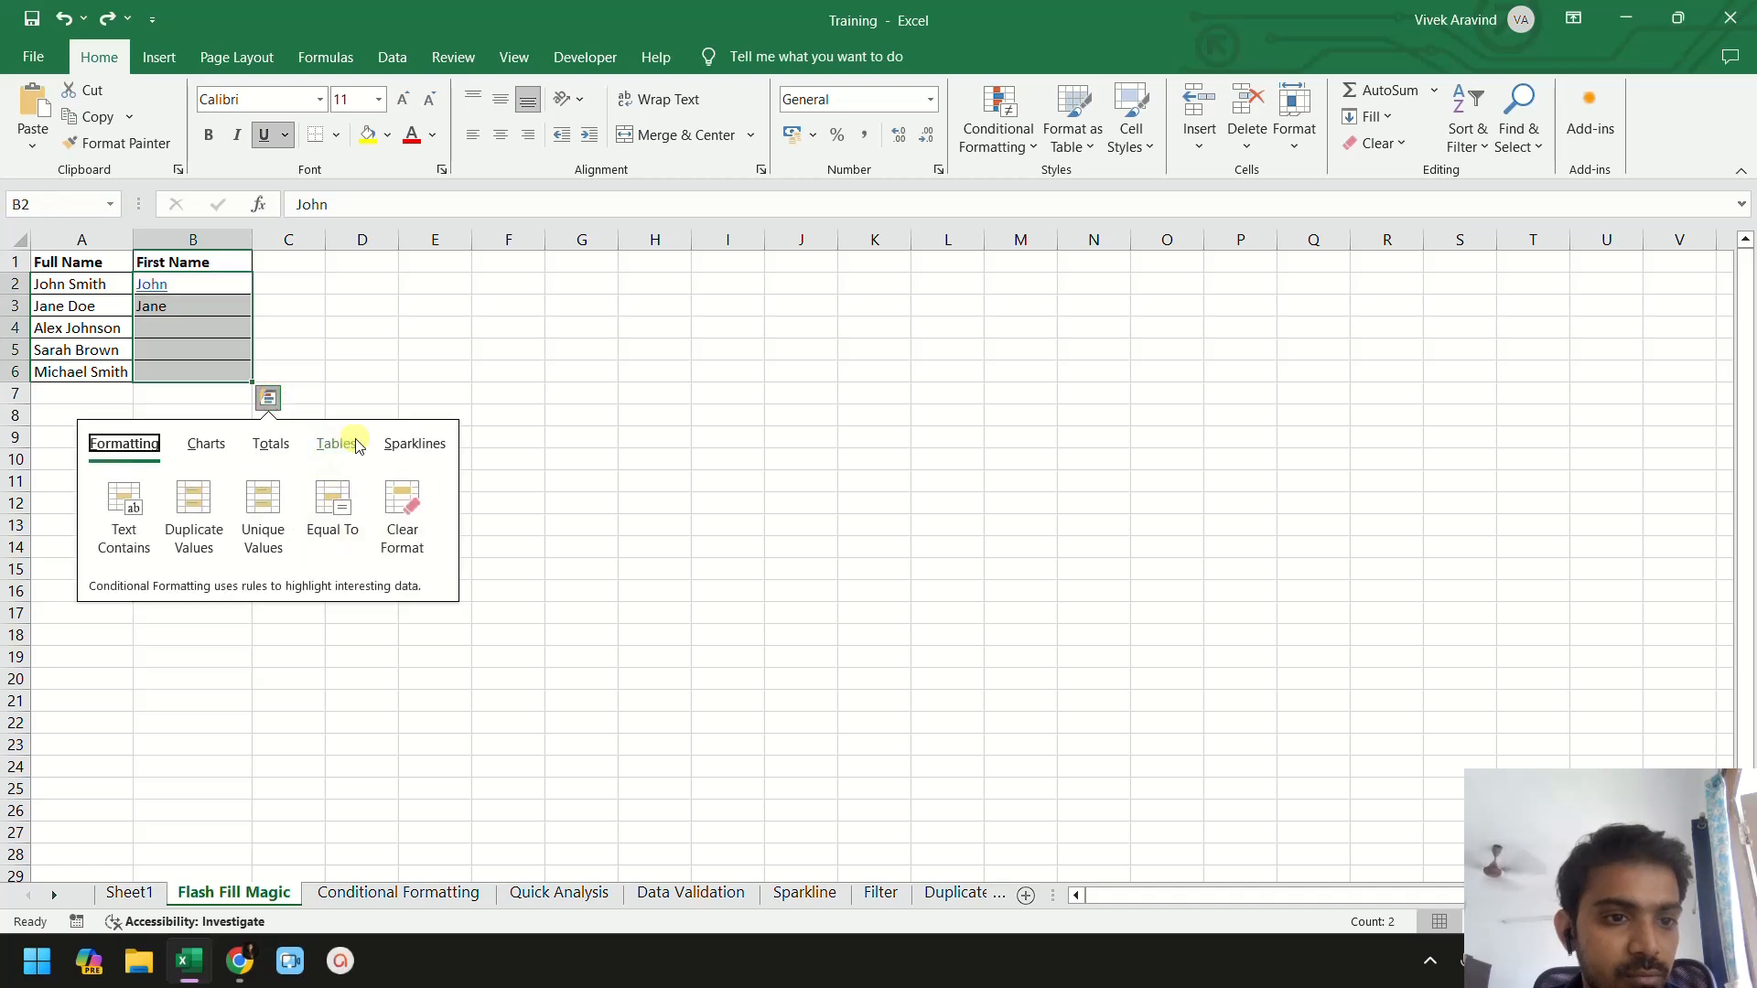
right_click(208, 307)
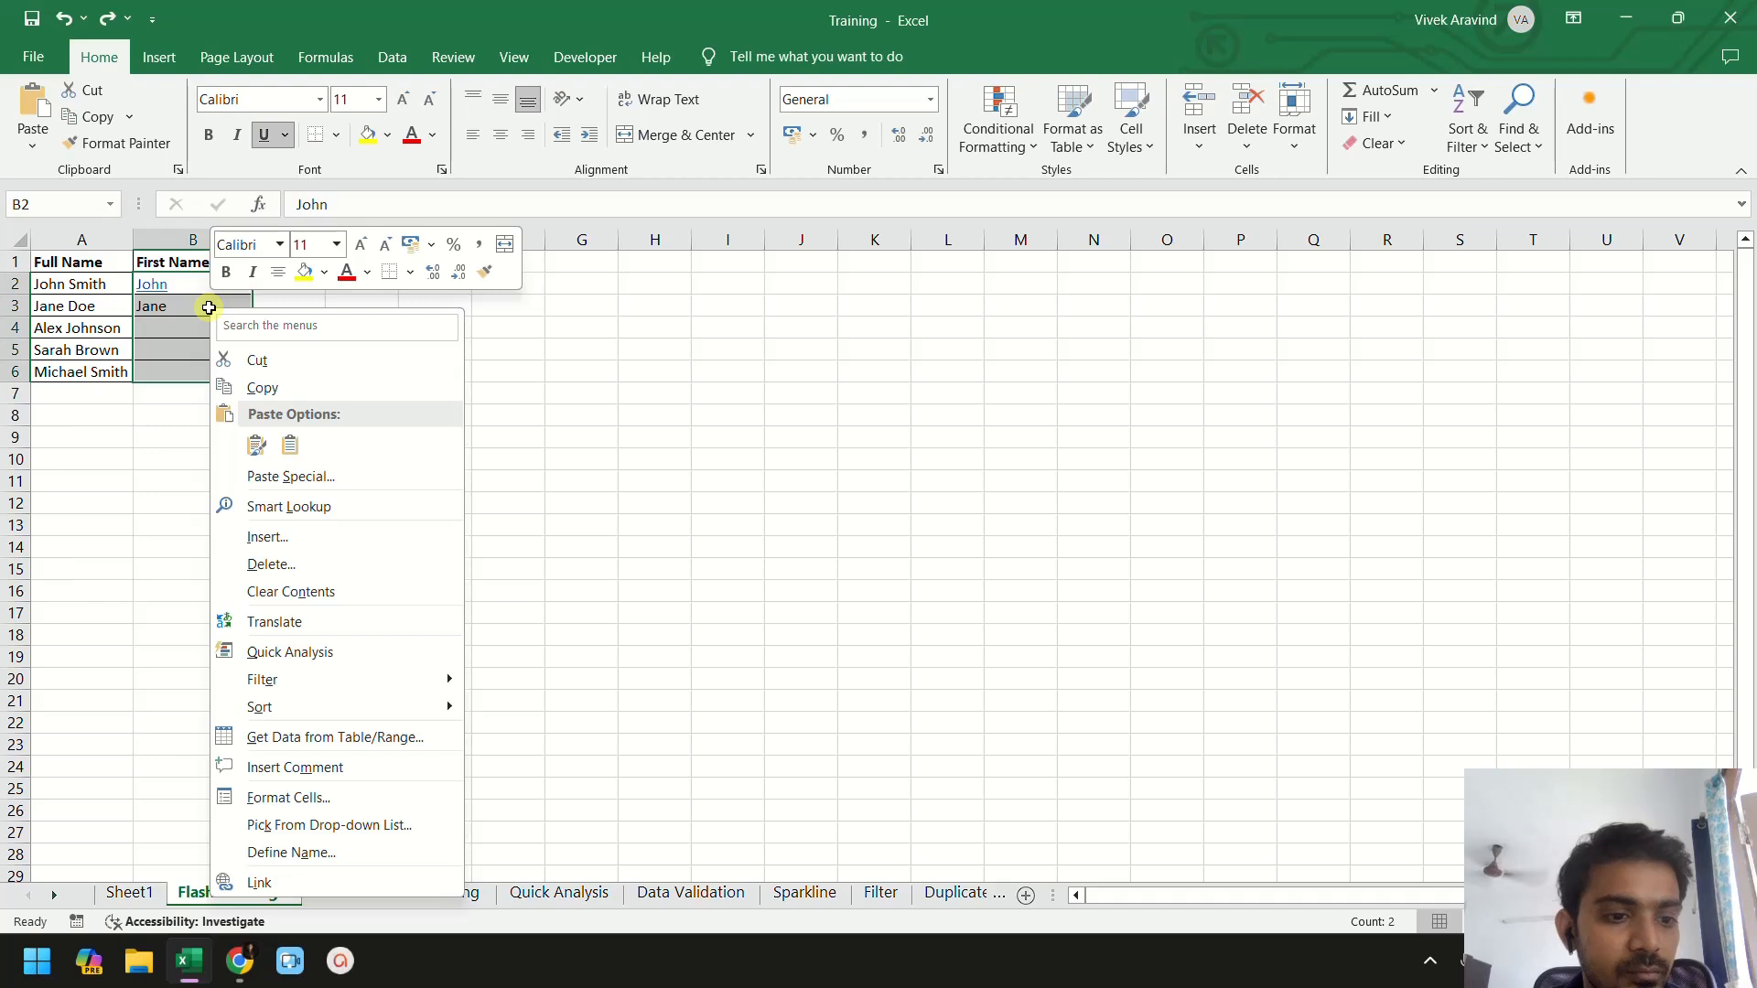
key(Escape)
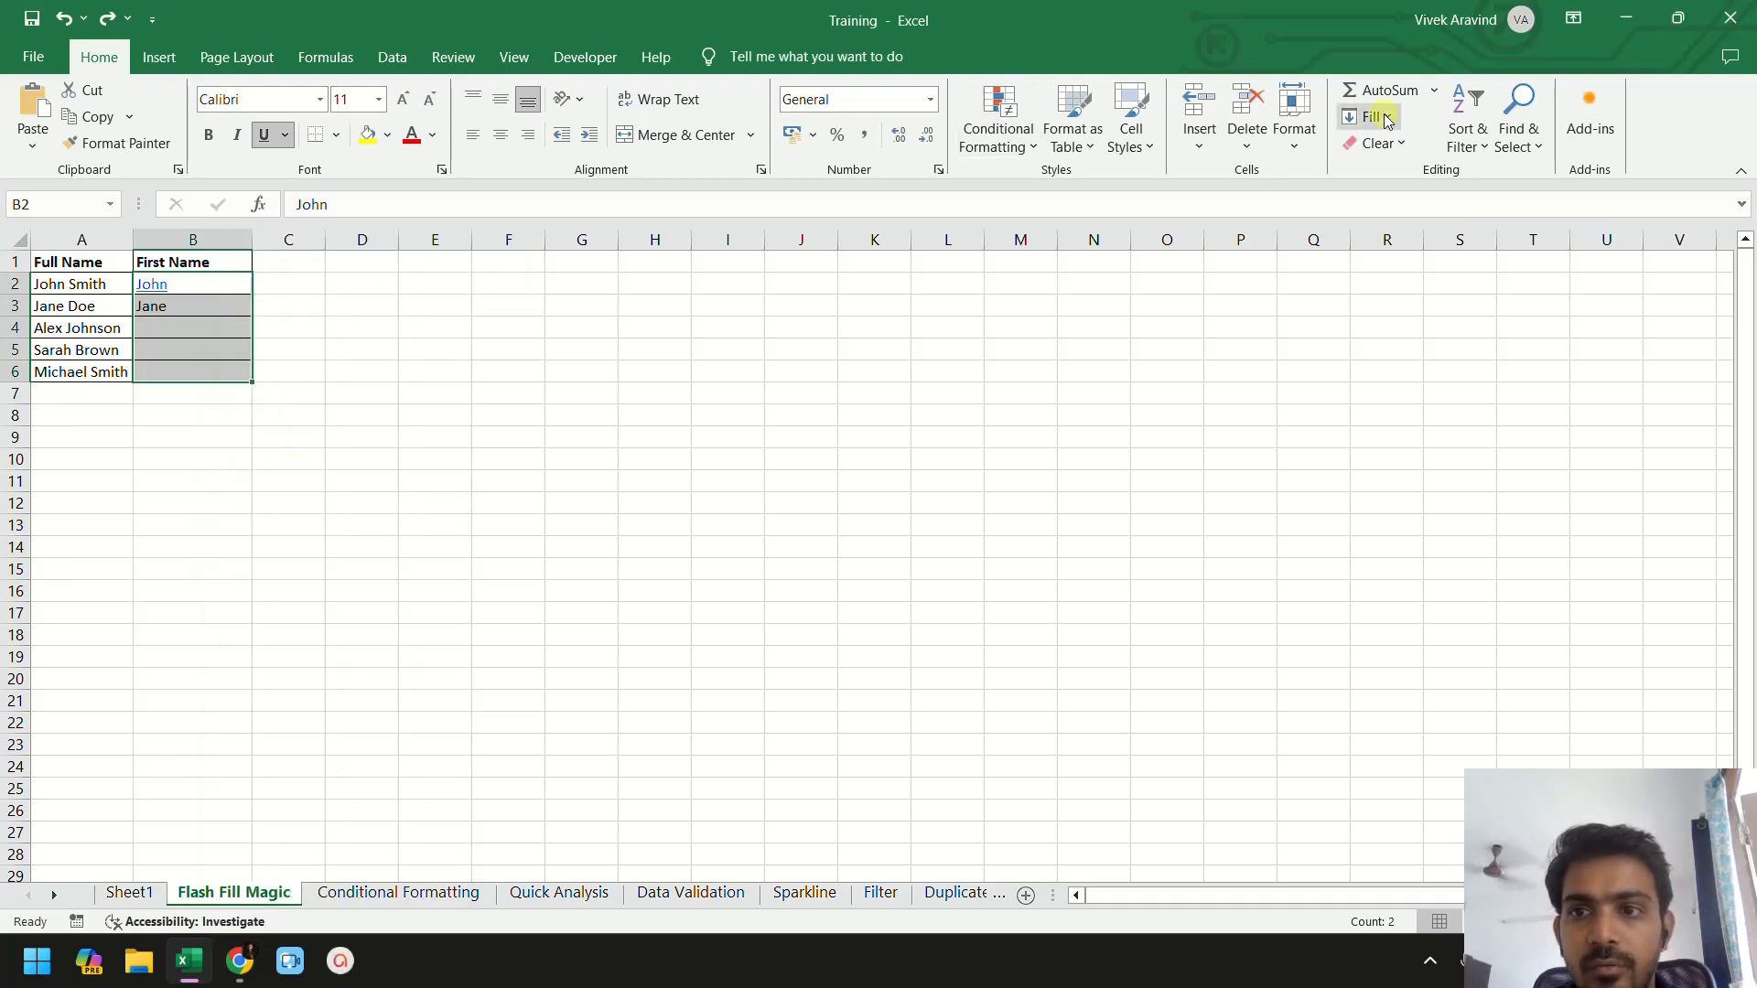
click(1385, 118)
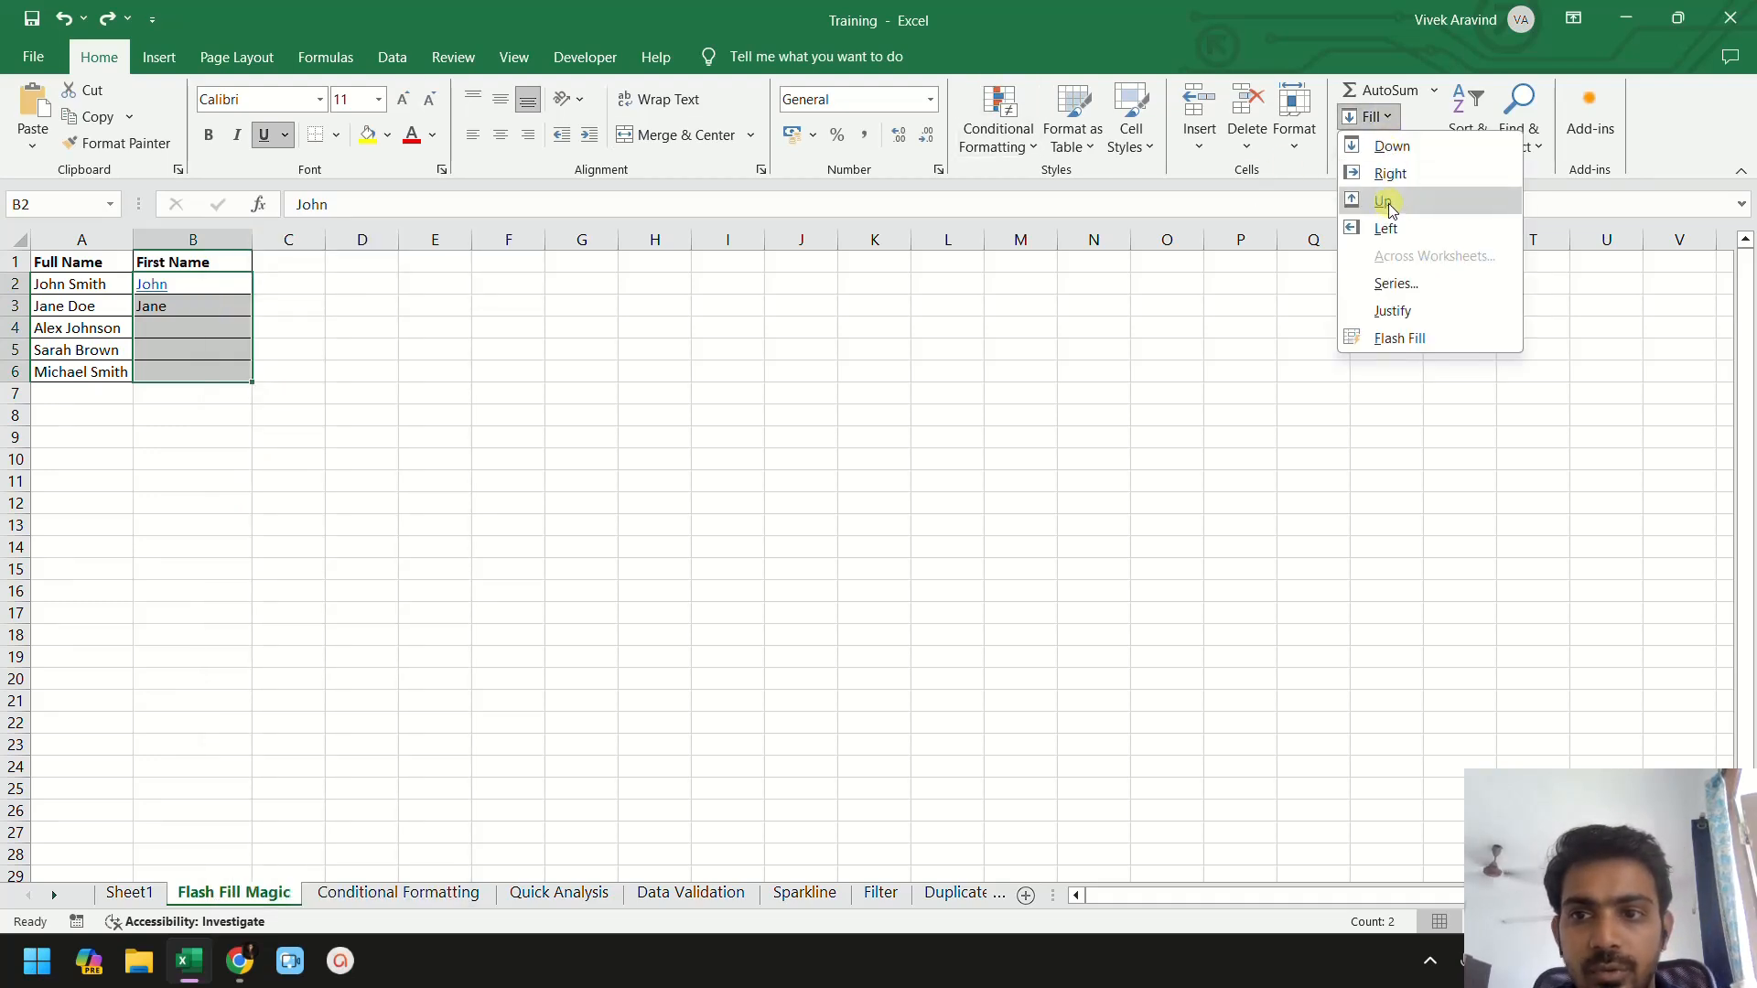
click(1392, 146)
key(ctrl+z)
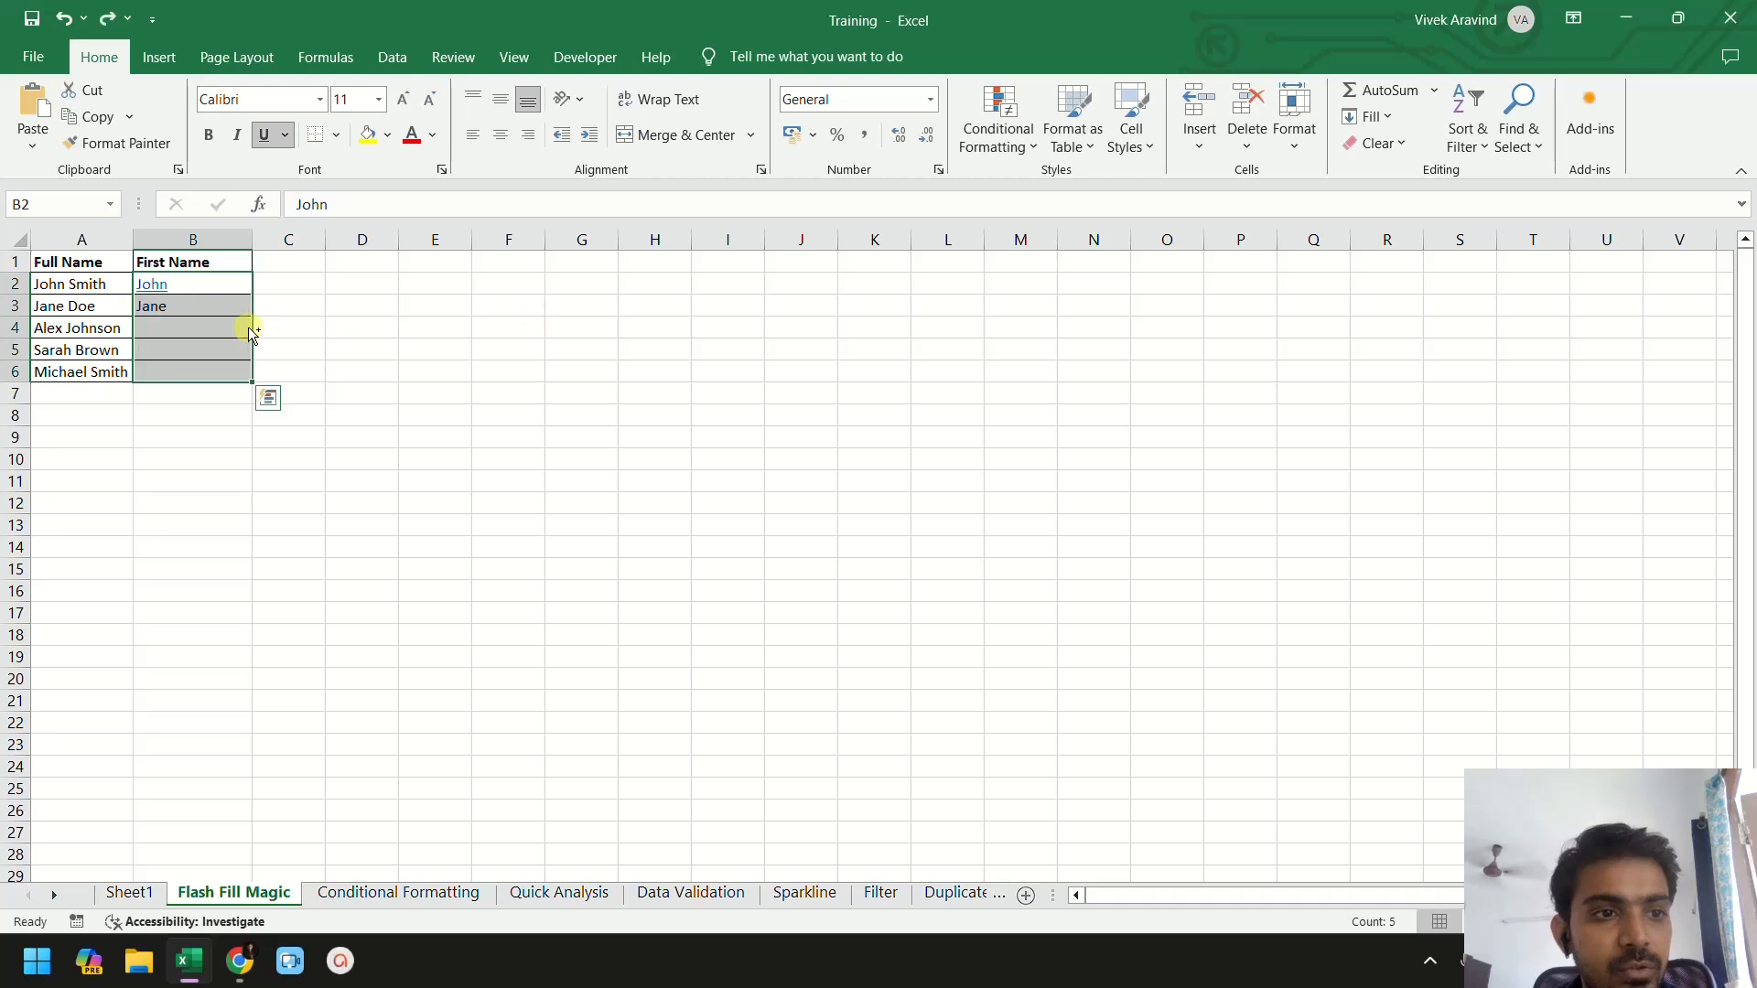
- Copy John from B2 down through B6, then undo that fill
click(229, 289)
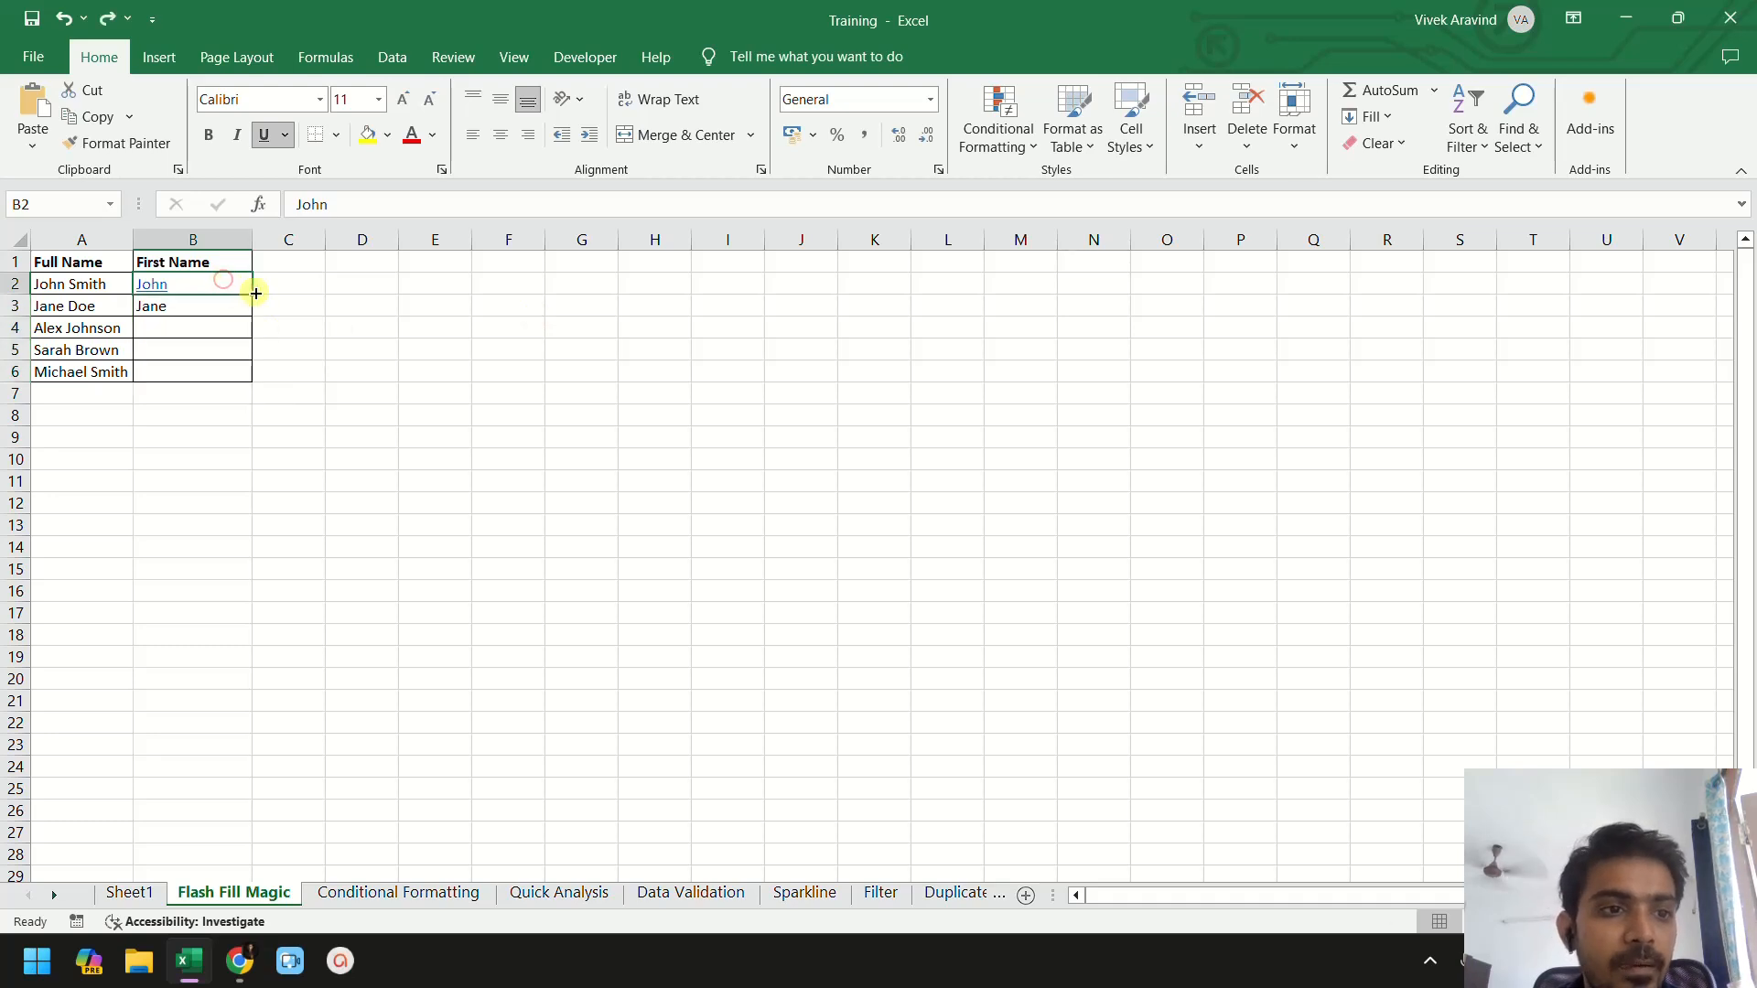
drag(248, 293, 255, 382)
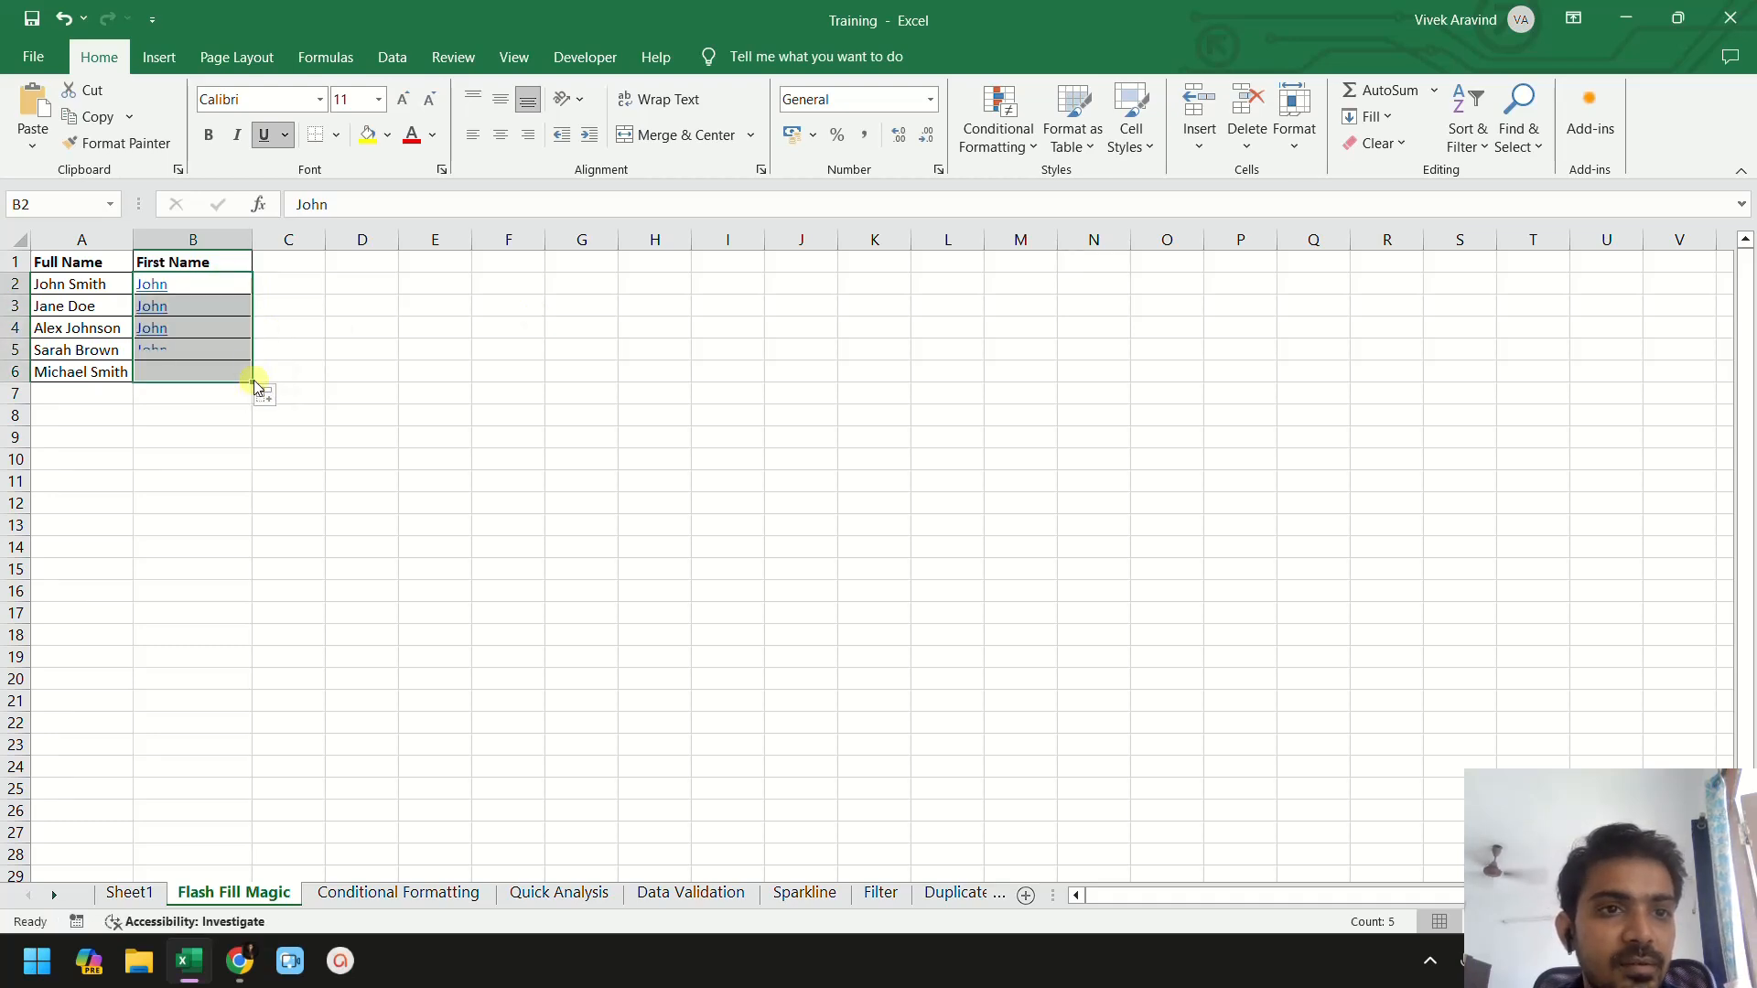
click(393, 59)
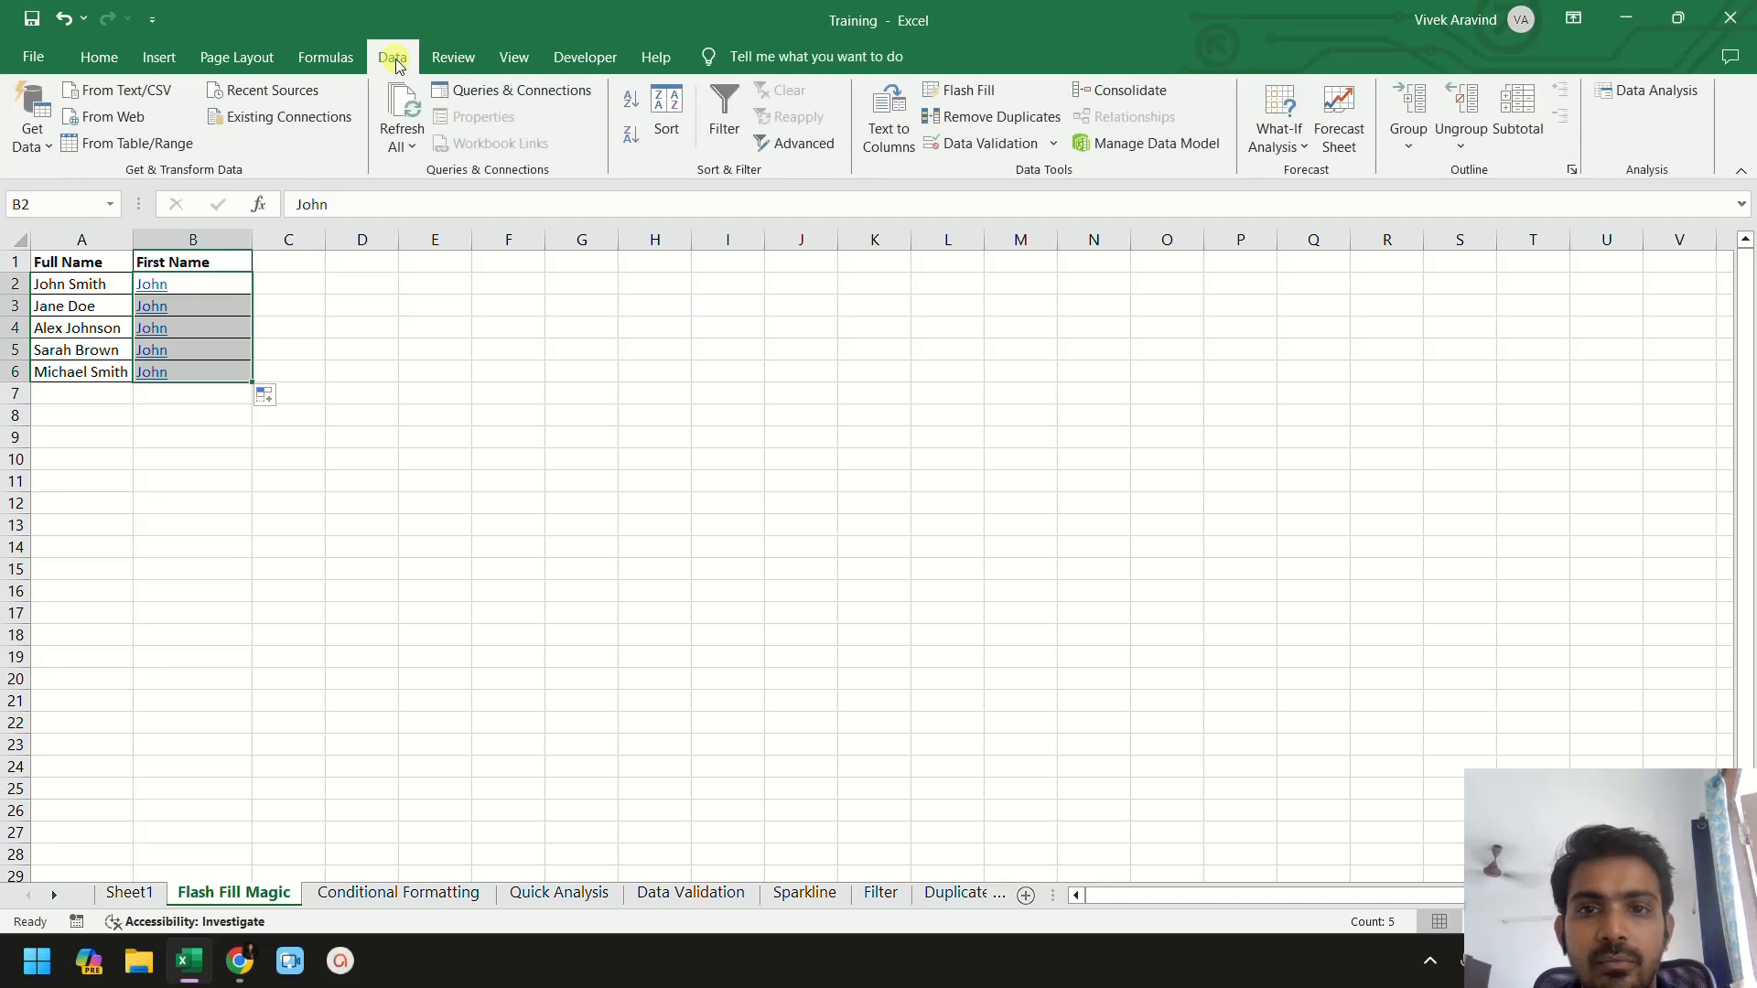
click(313, 56)
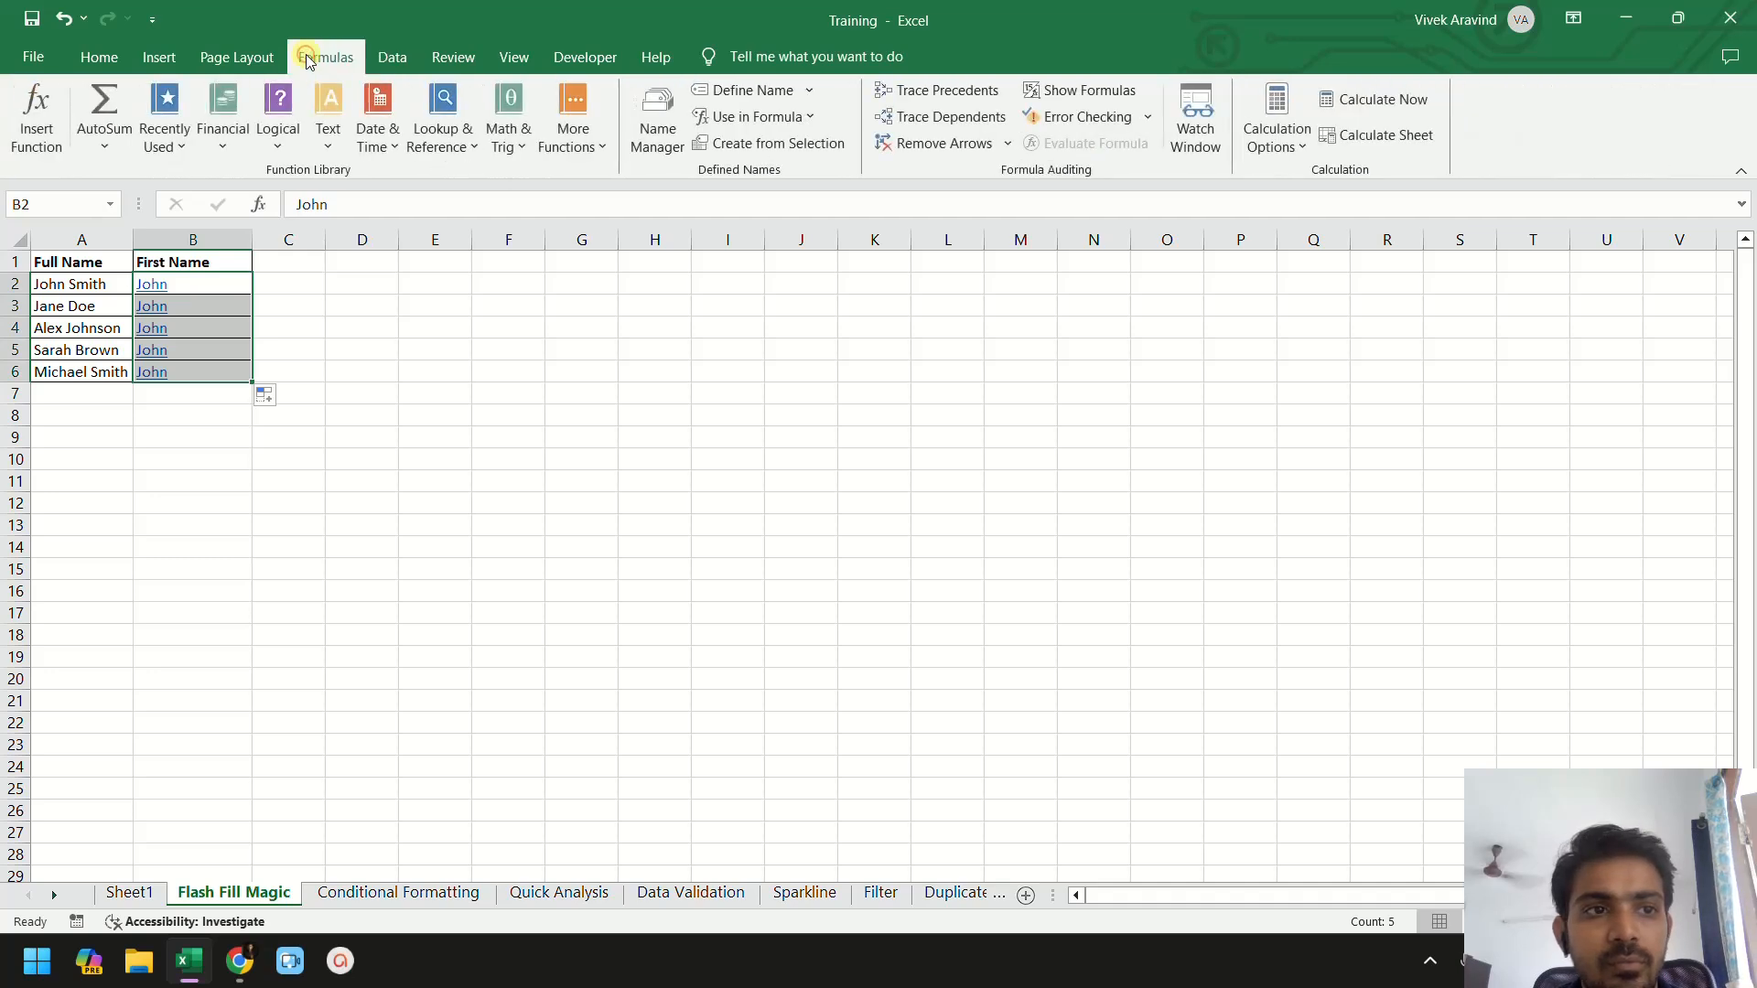
click(101, 58)
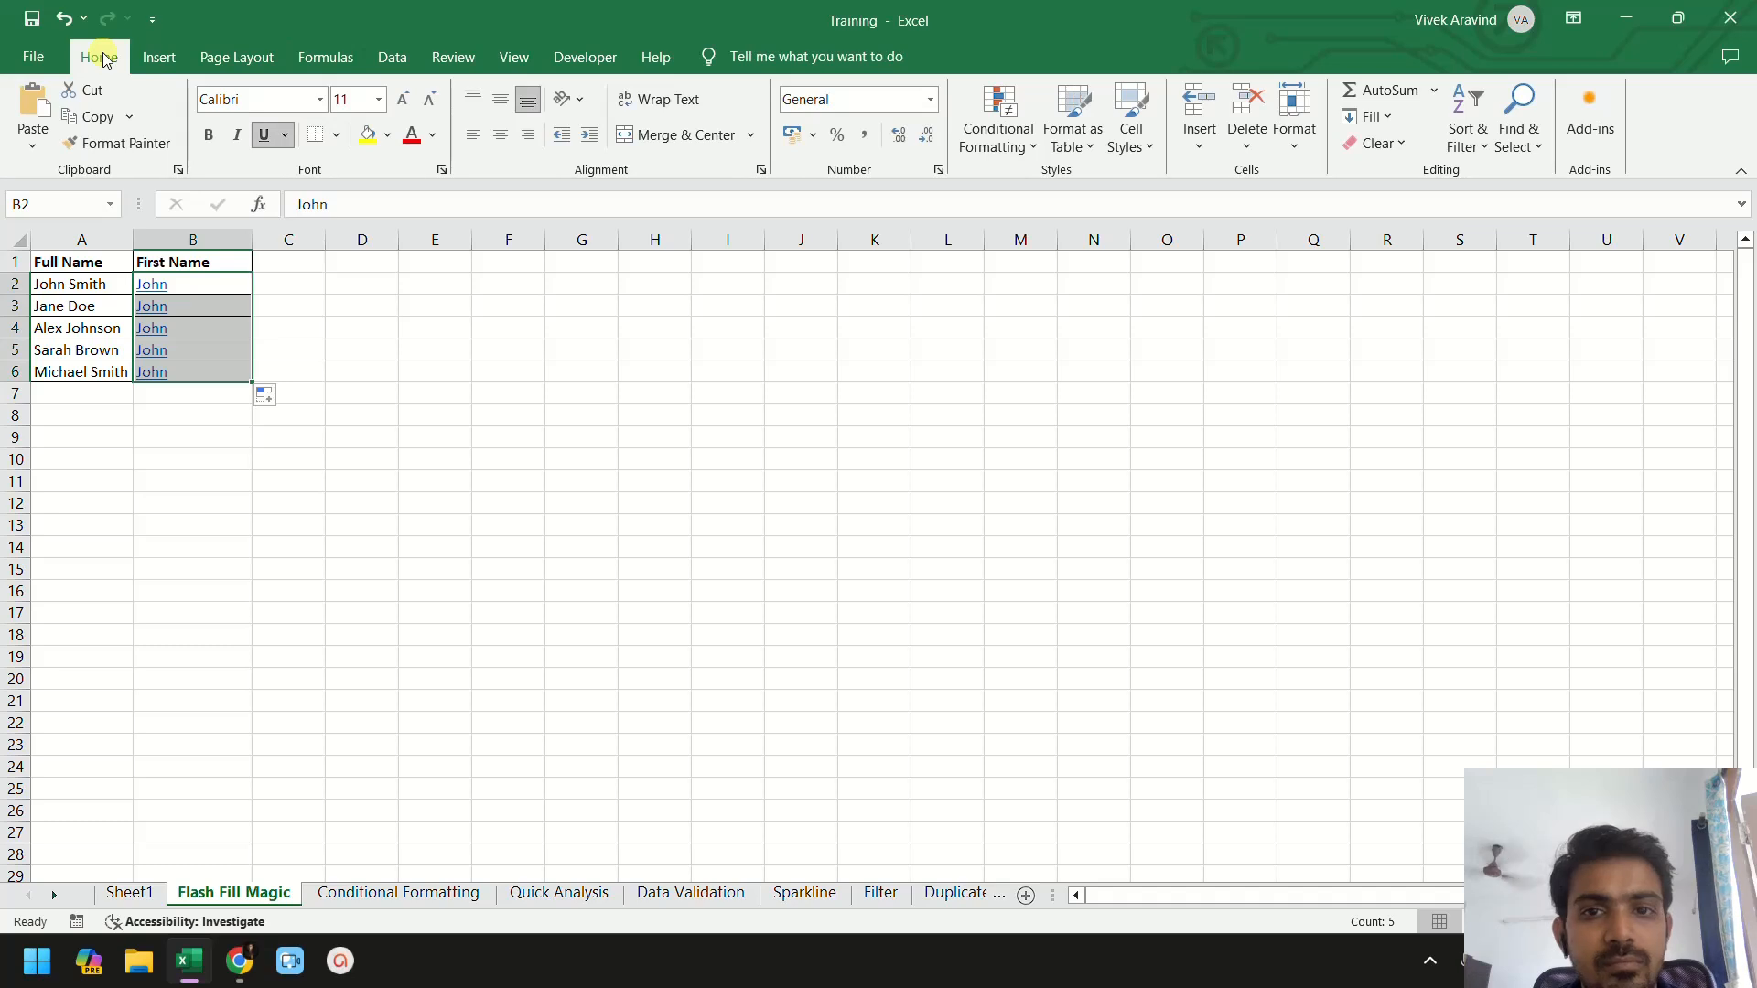
key(ctrl+z)
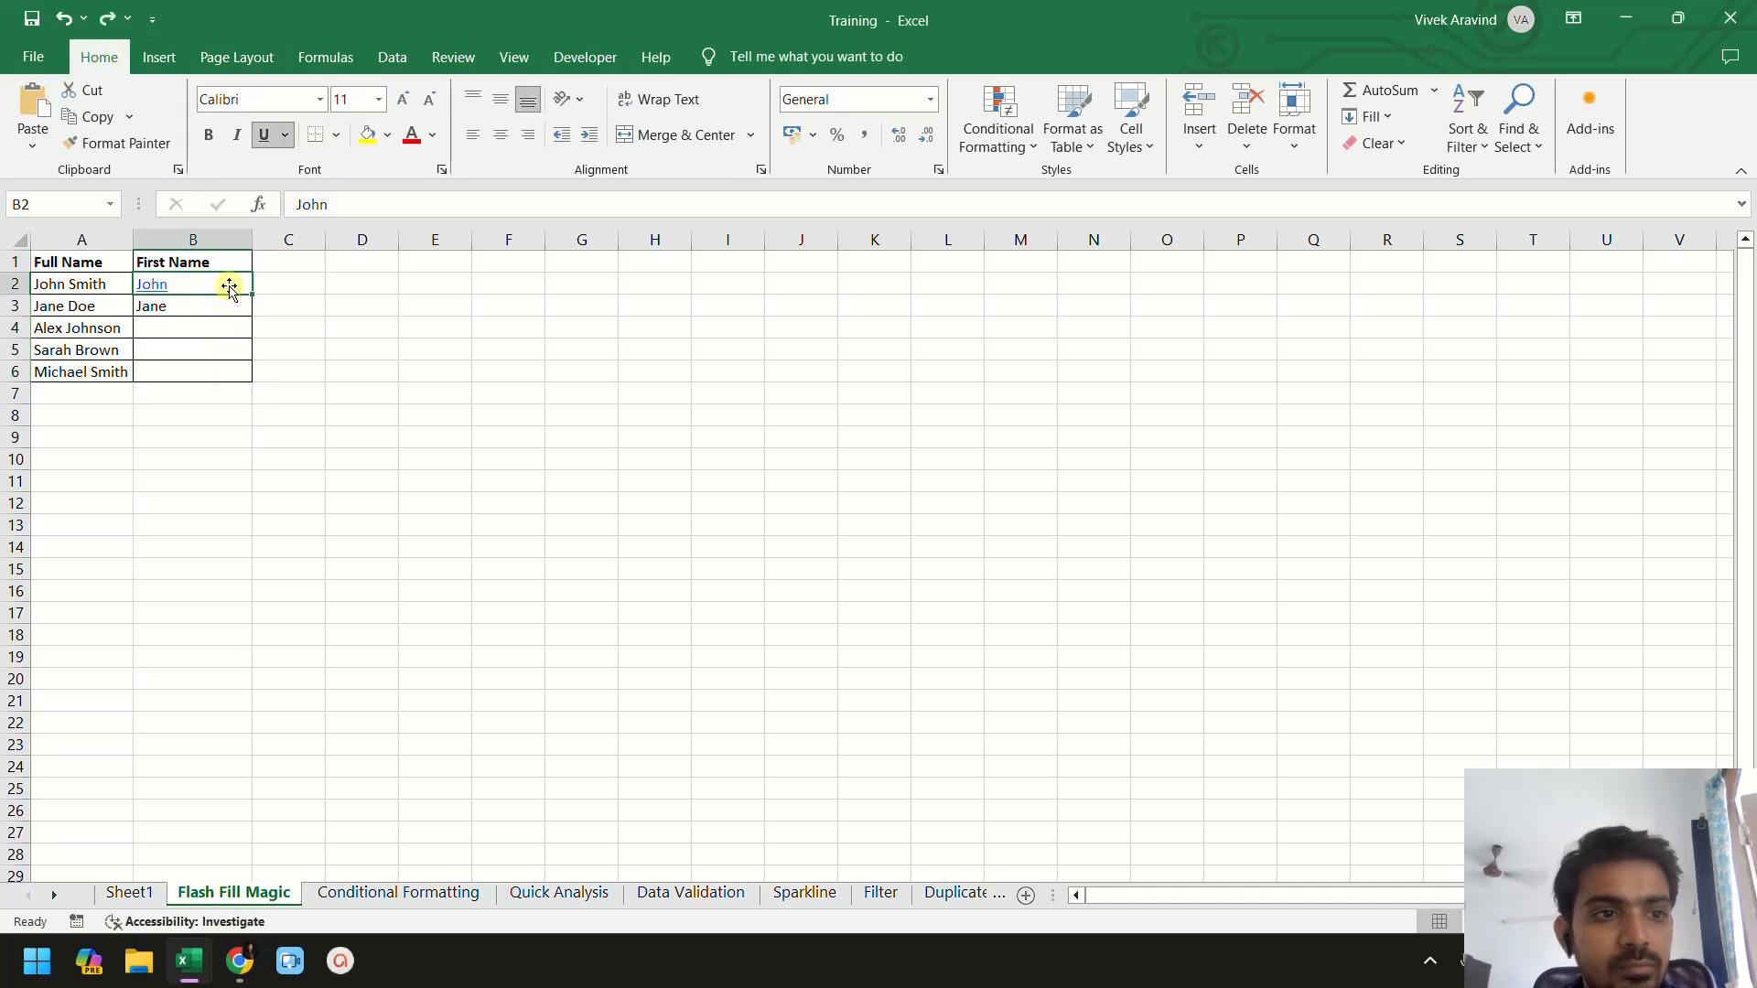
- Flash Fill the first names down the First Name column from B2 to B6
key(shift+Down)
key(shift+Down)
key(shift+Down)
key(shift+Down)
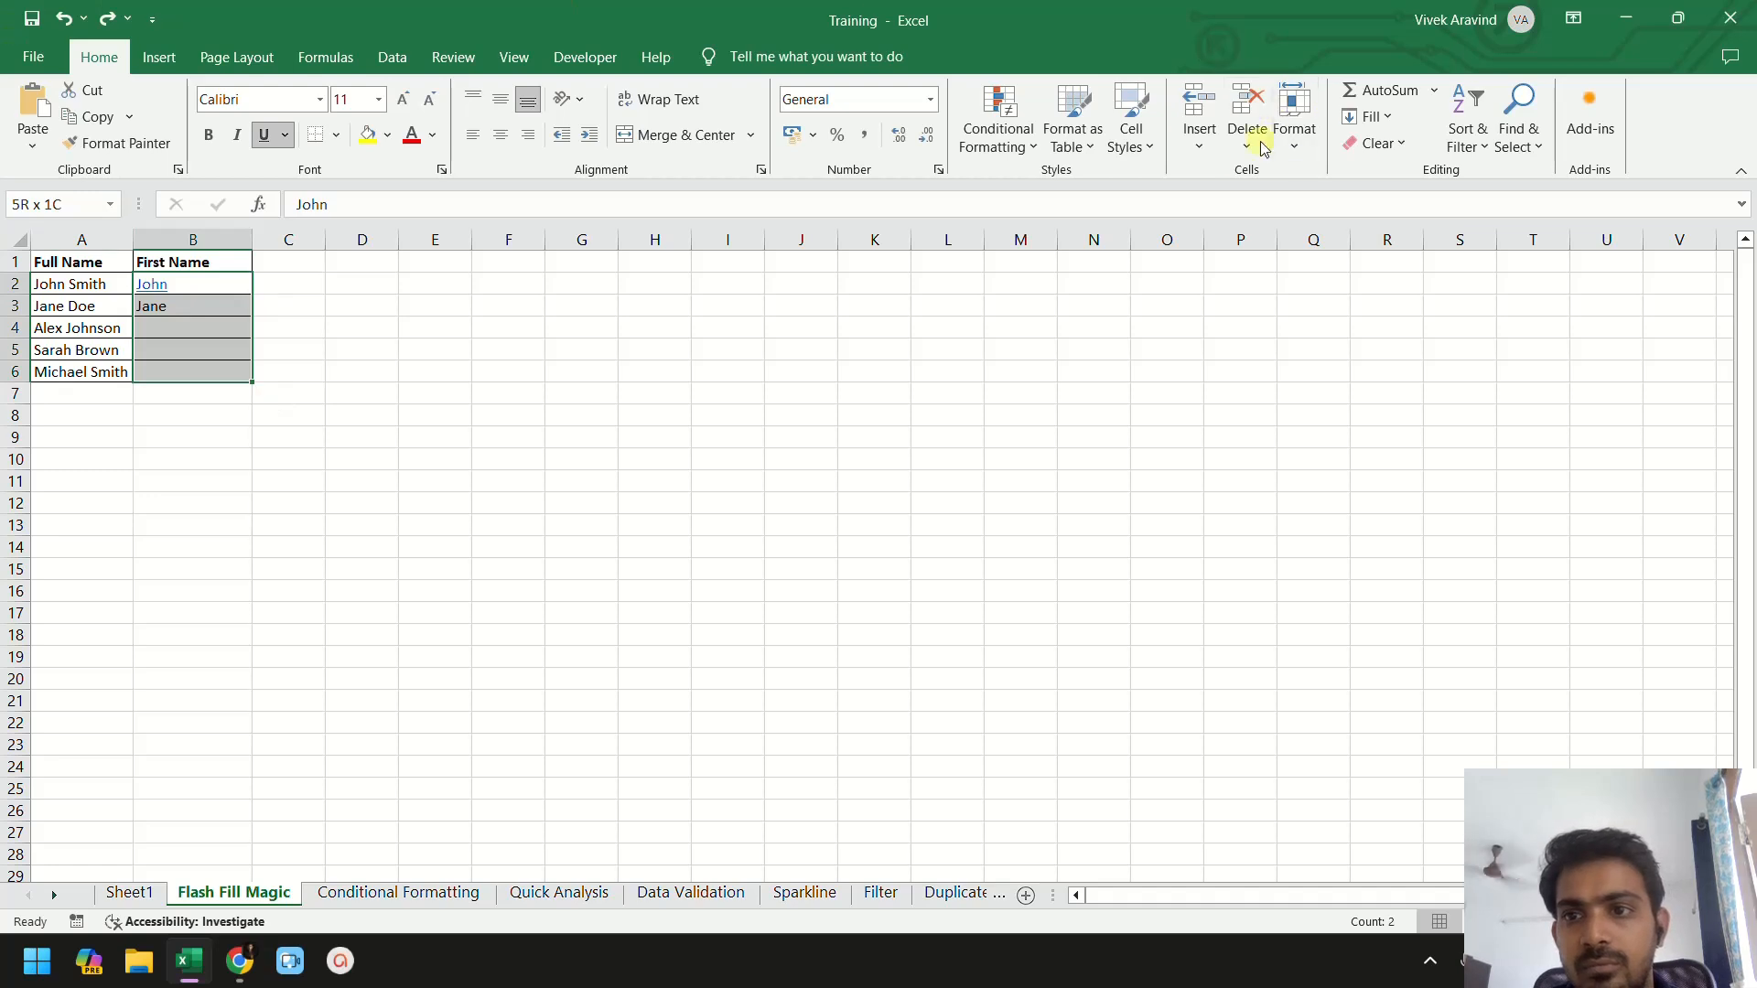
click(1382, 117)
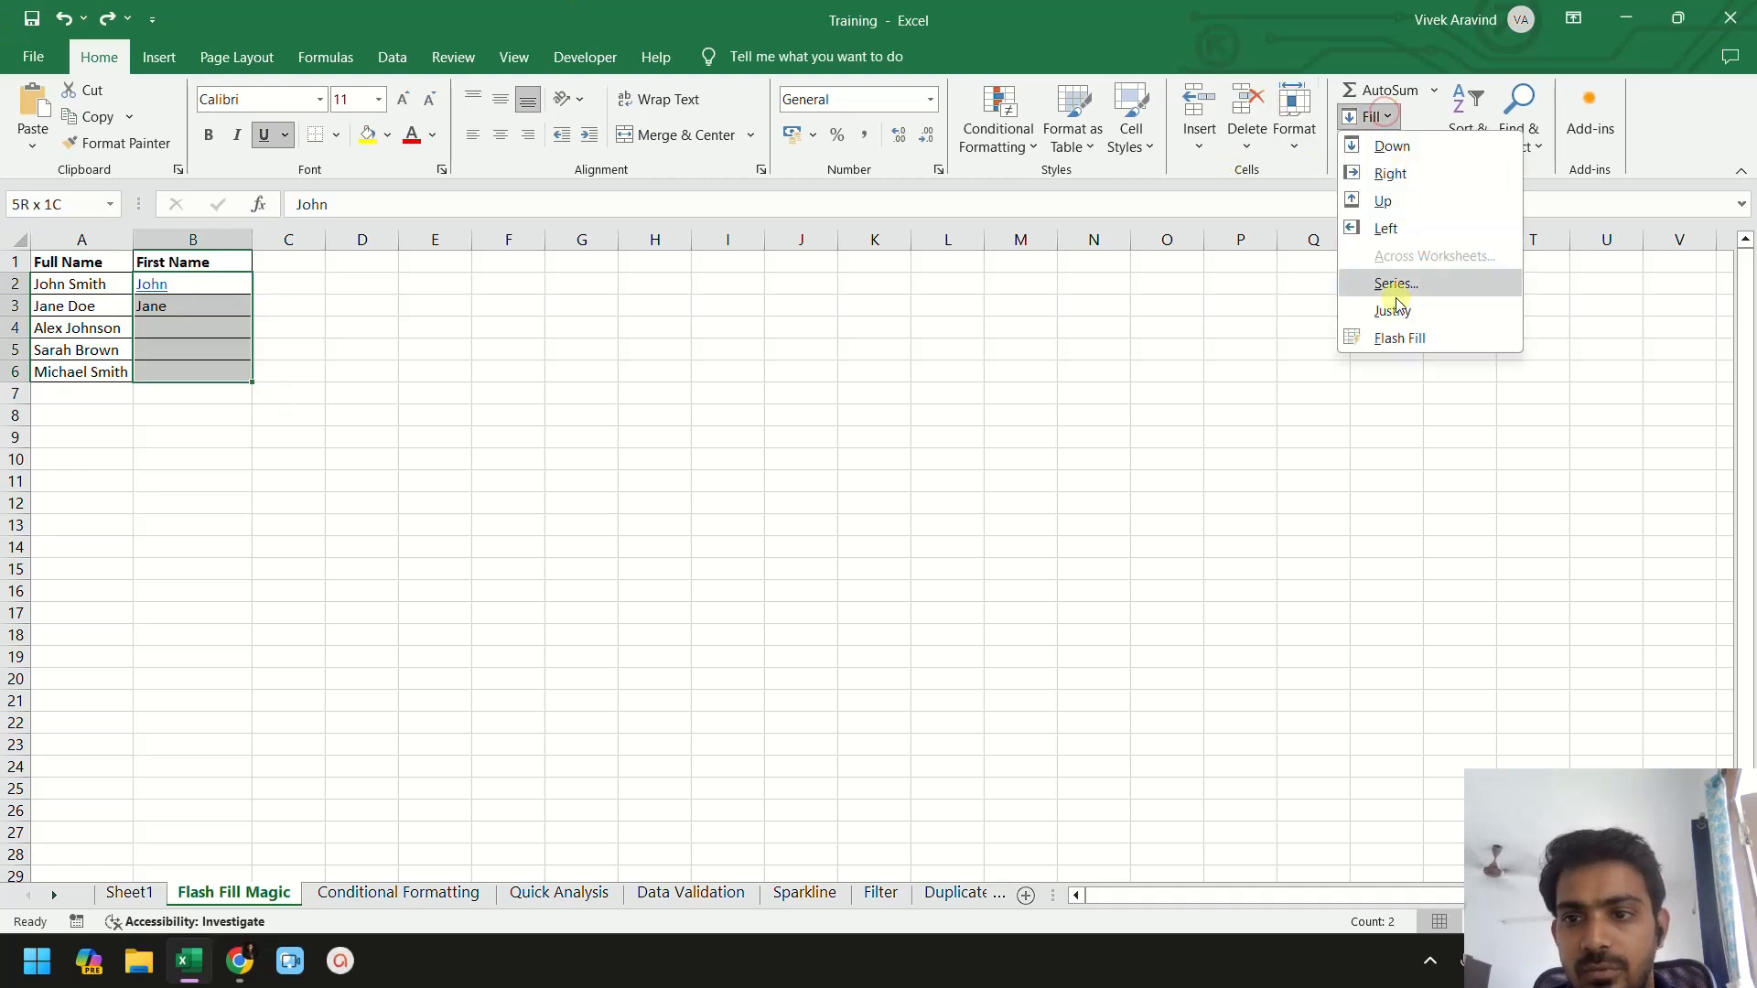
click(1389, 336)
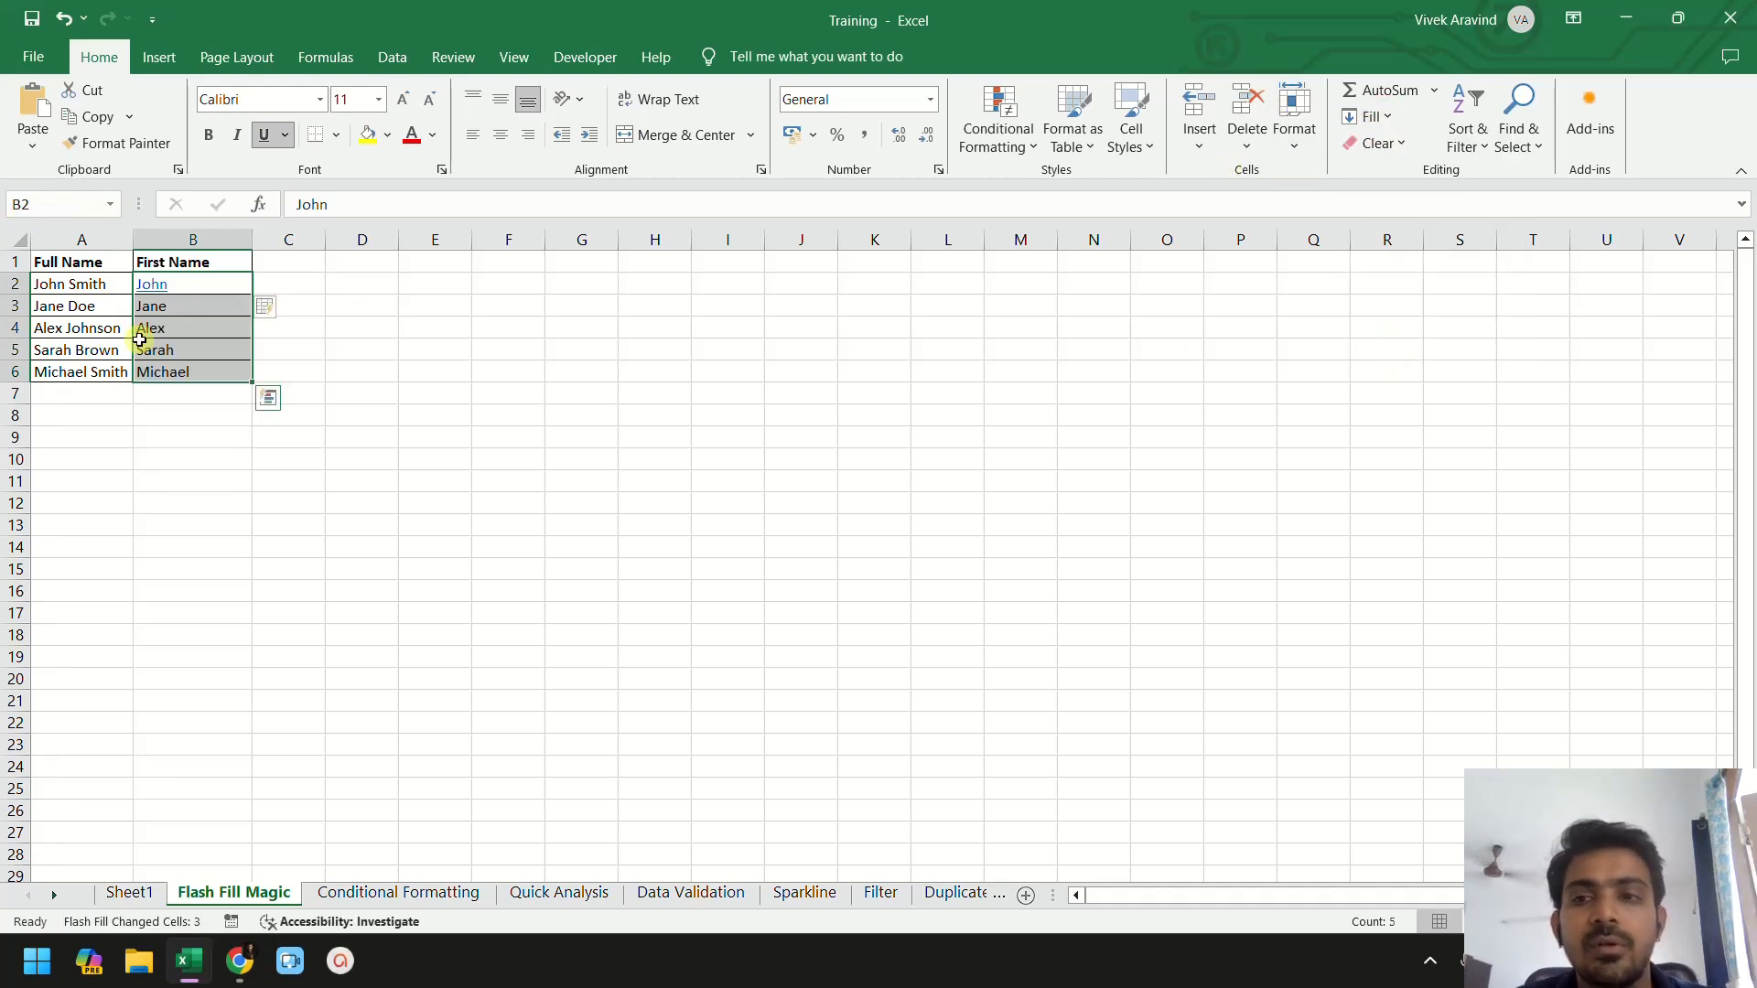
click(184, 306)
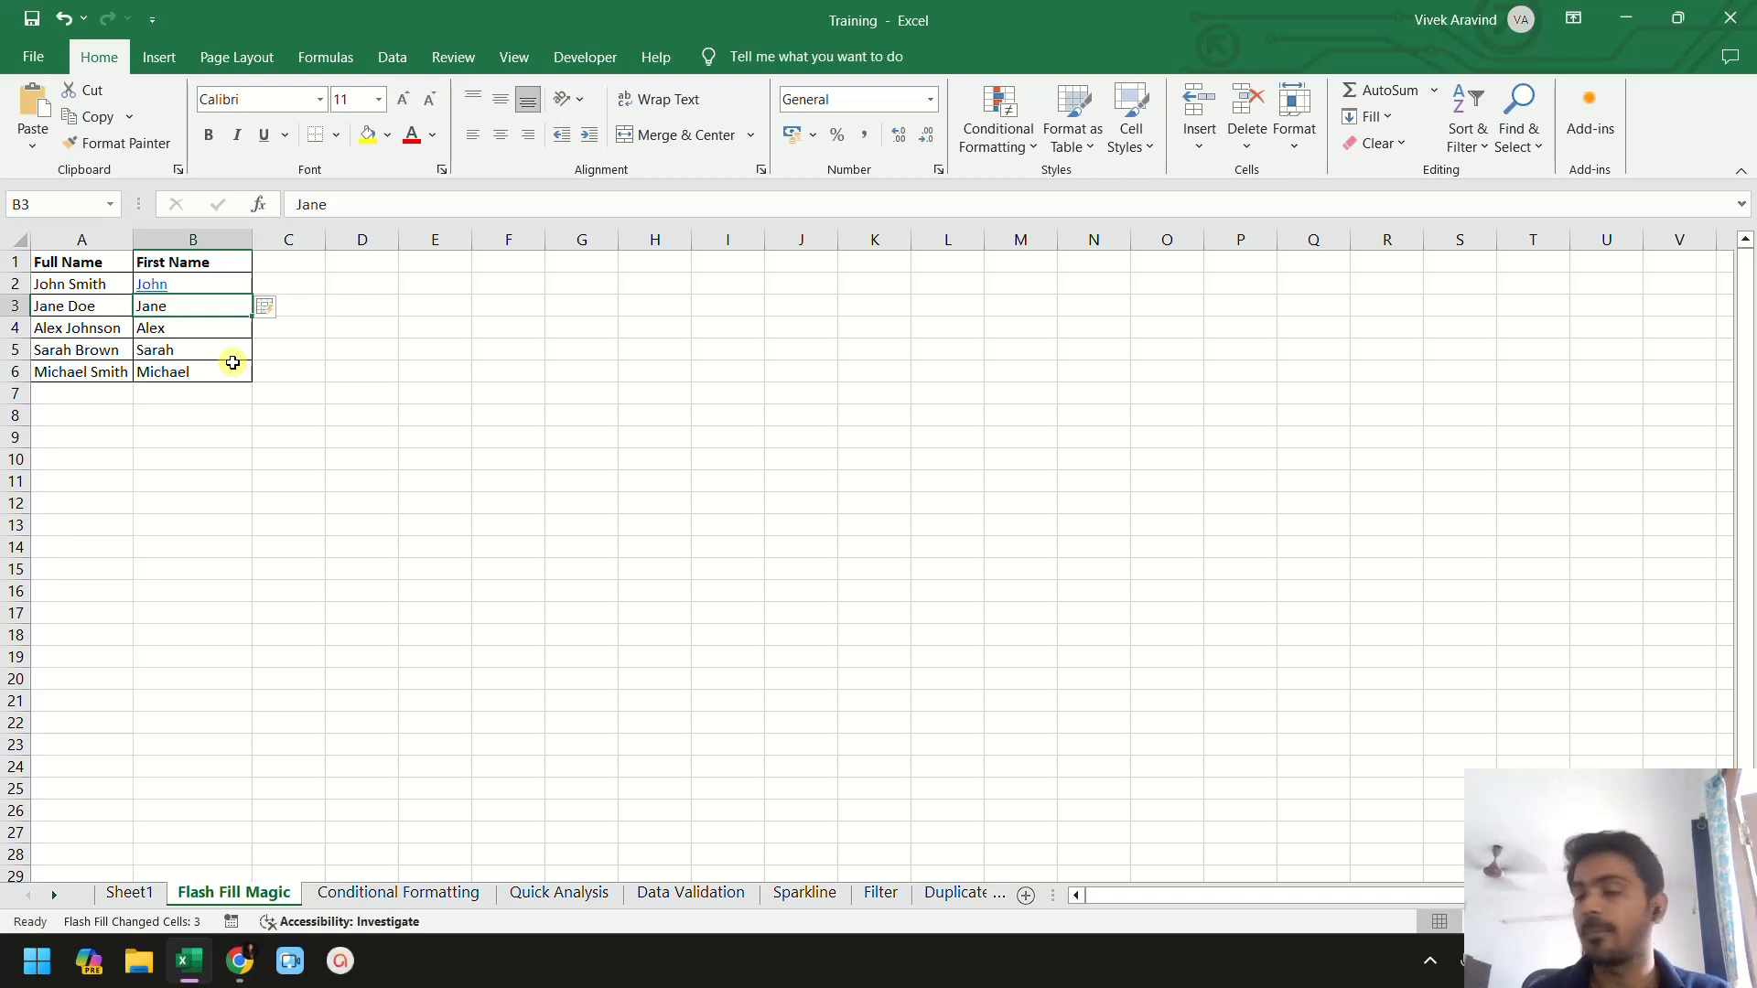
- Switch to the Conditional Formatting sheet and select the Product and Sales table D3:E7
click(327, 893)
click(271, 423)
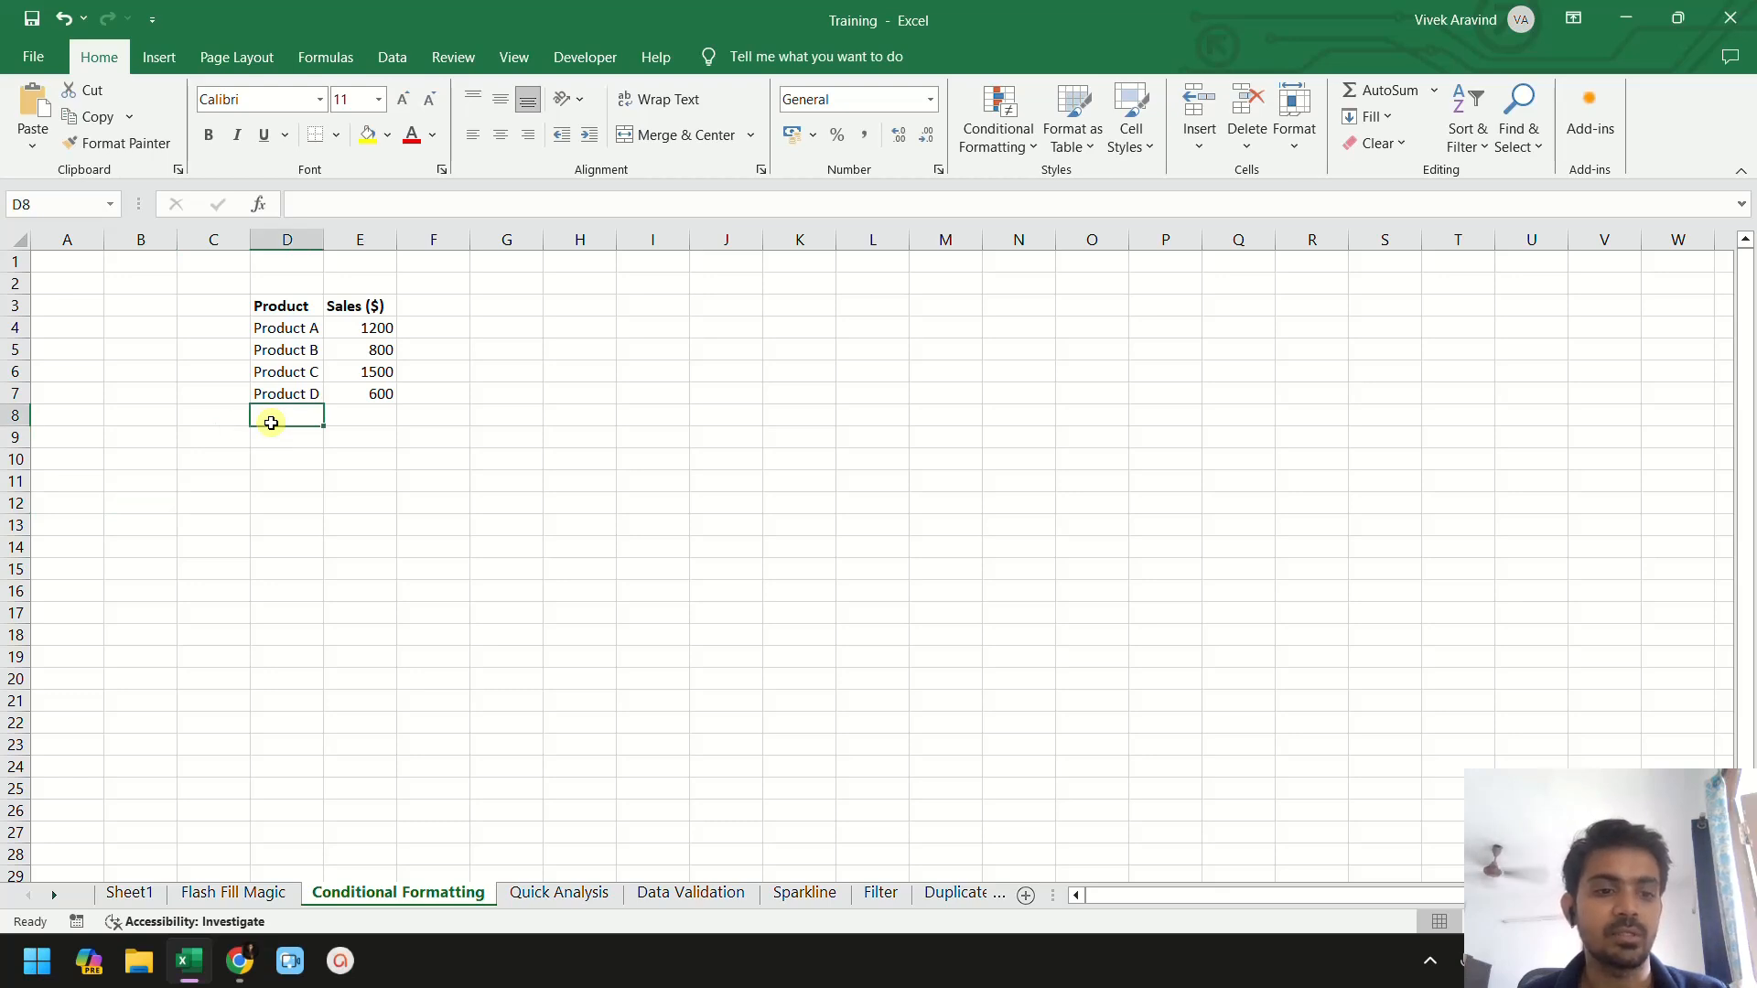
click(280, 308)
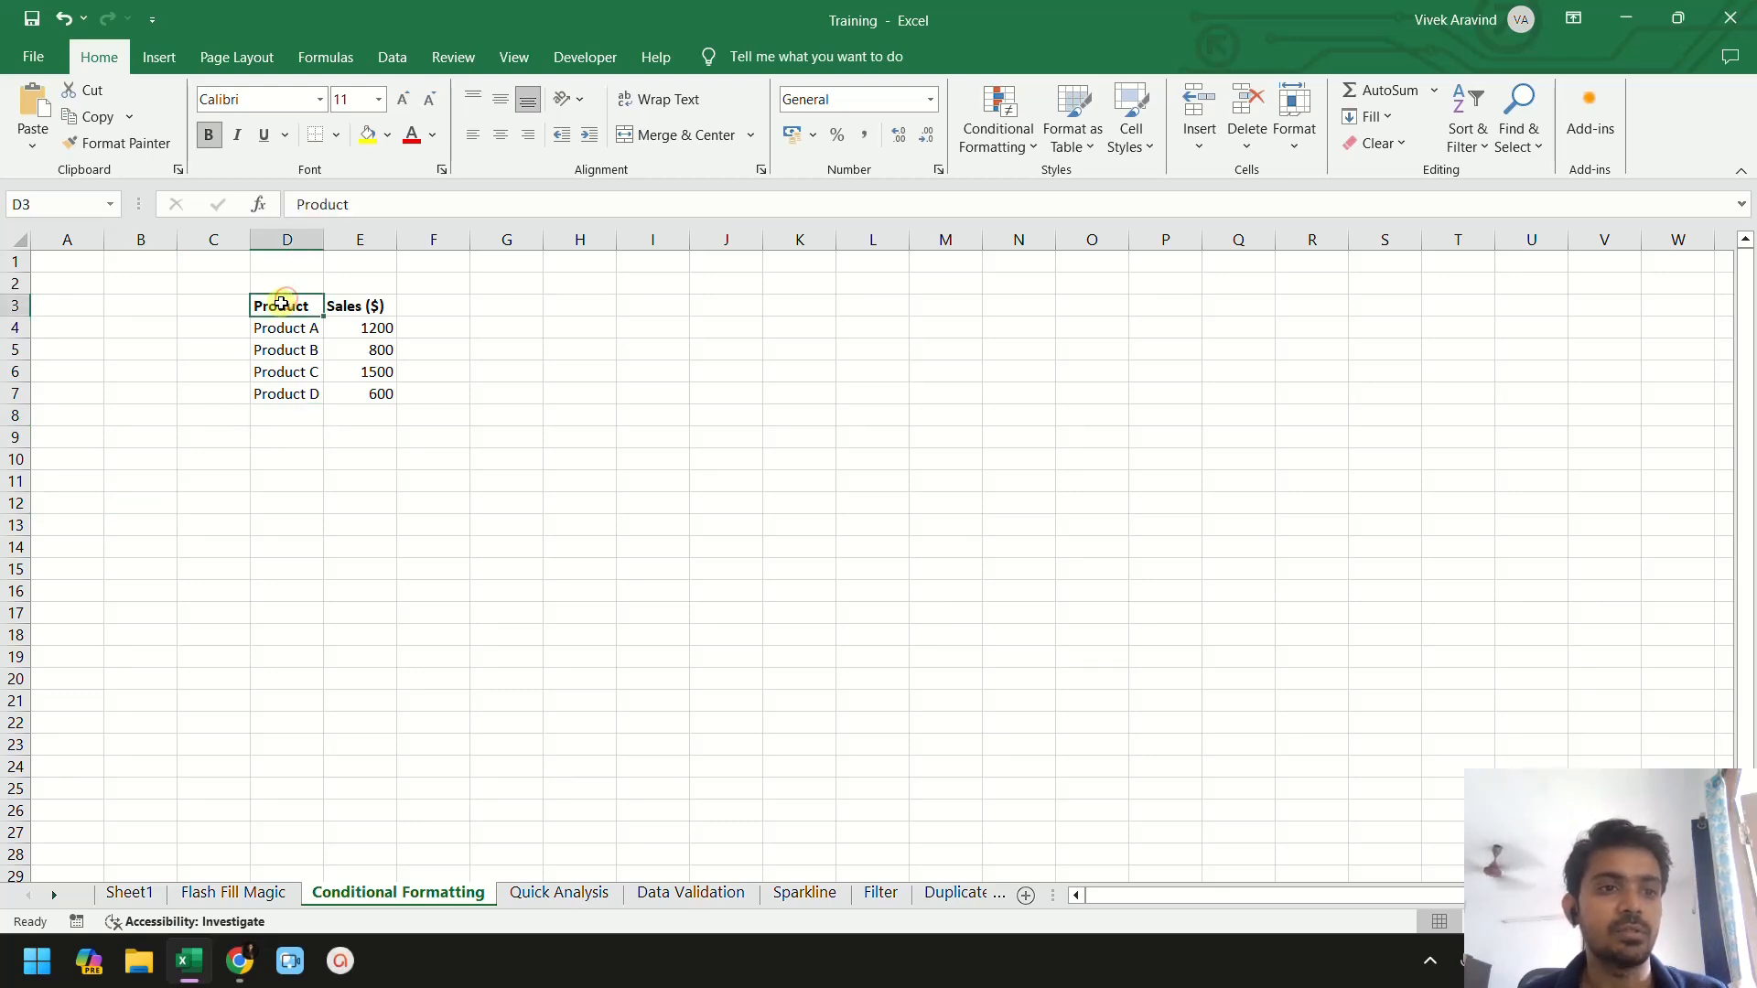
click(363, 308)
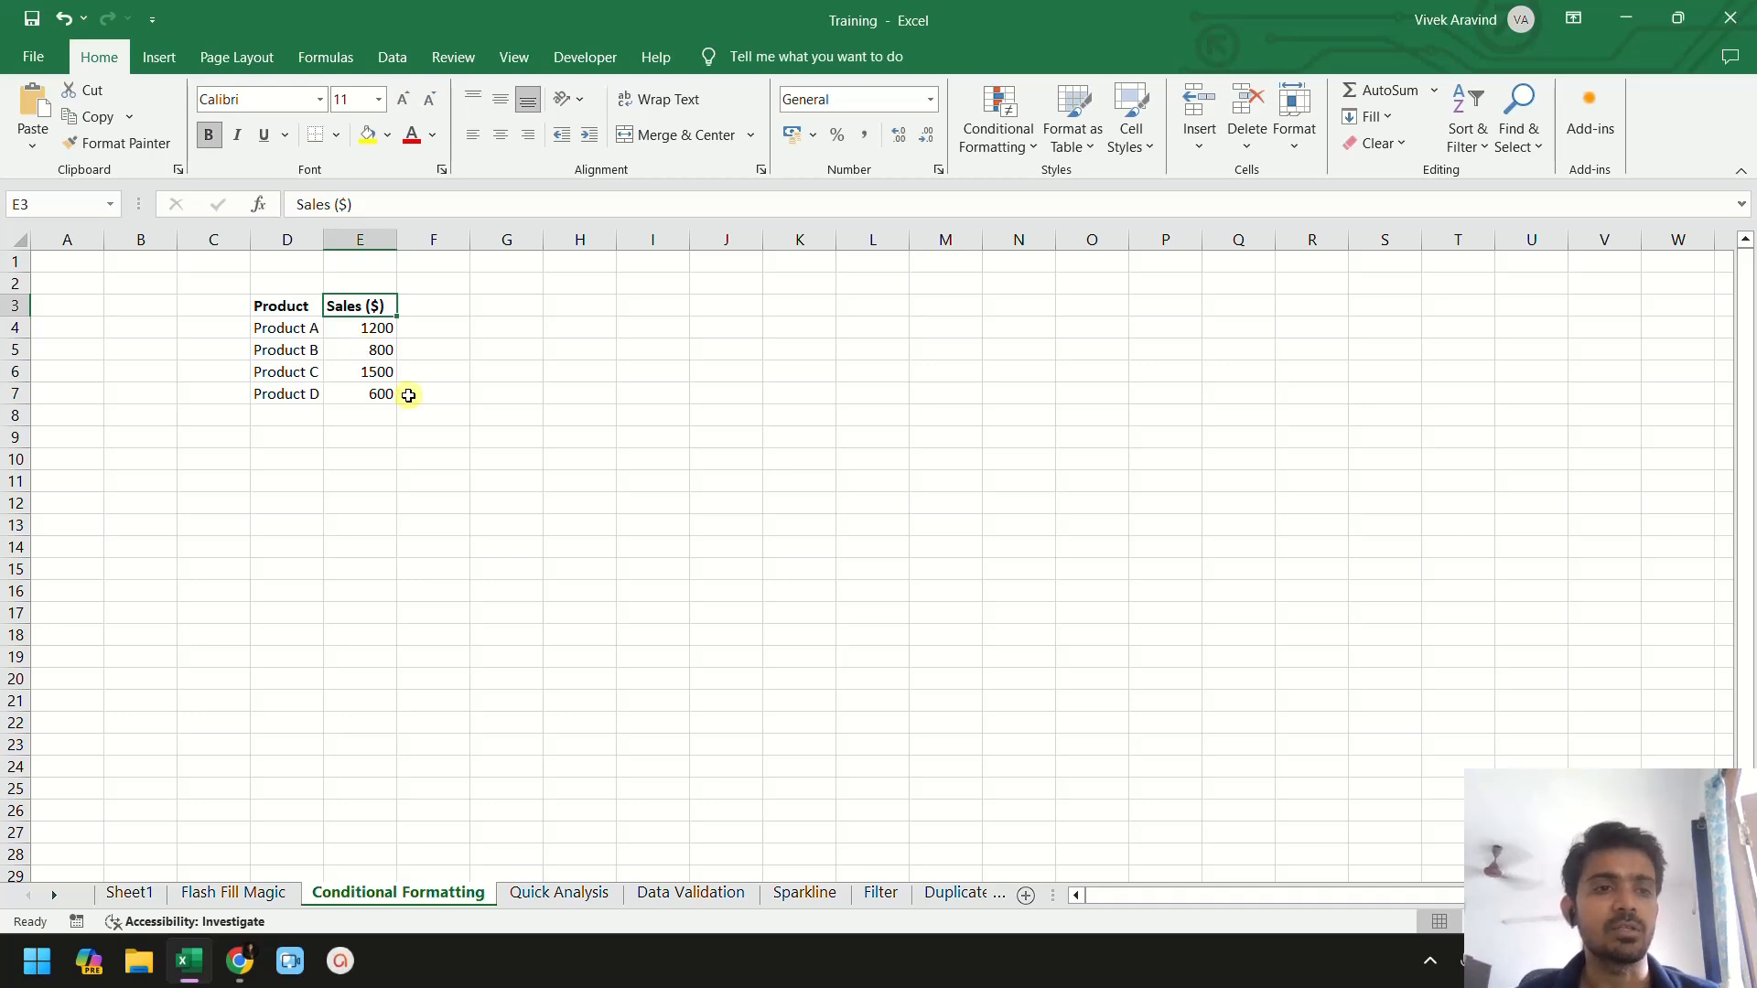
click(421, 351)
drag(295, 302, 365, 396)
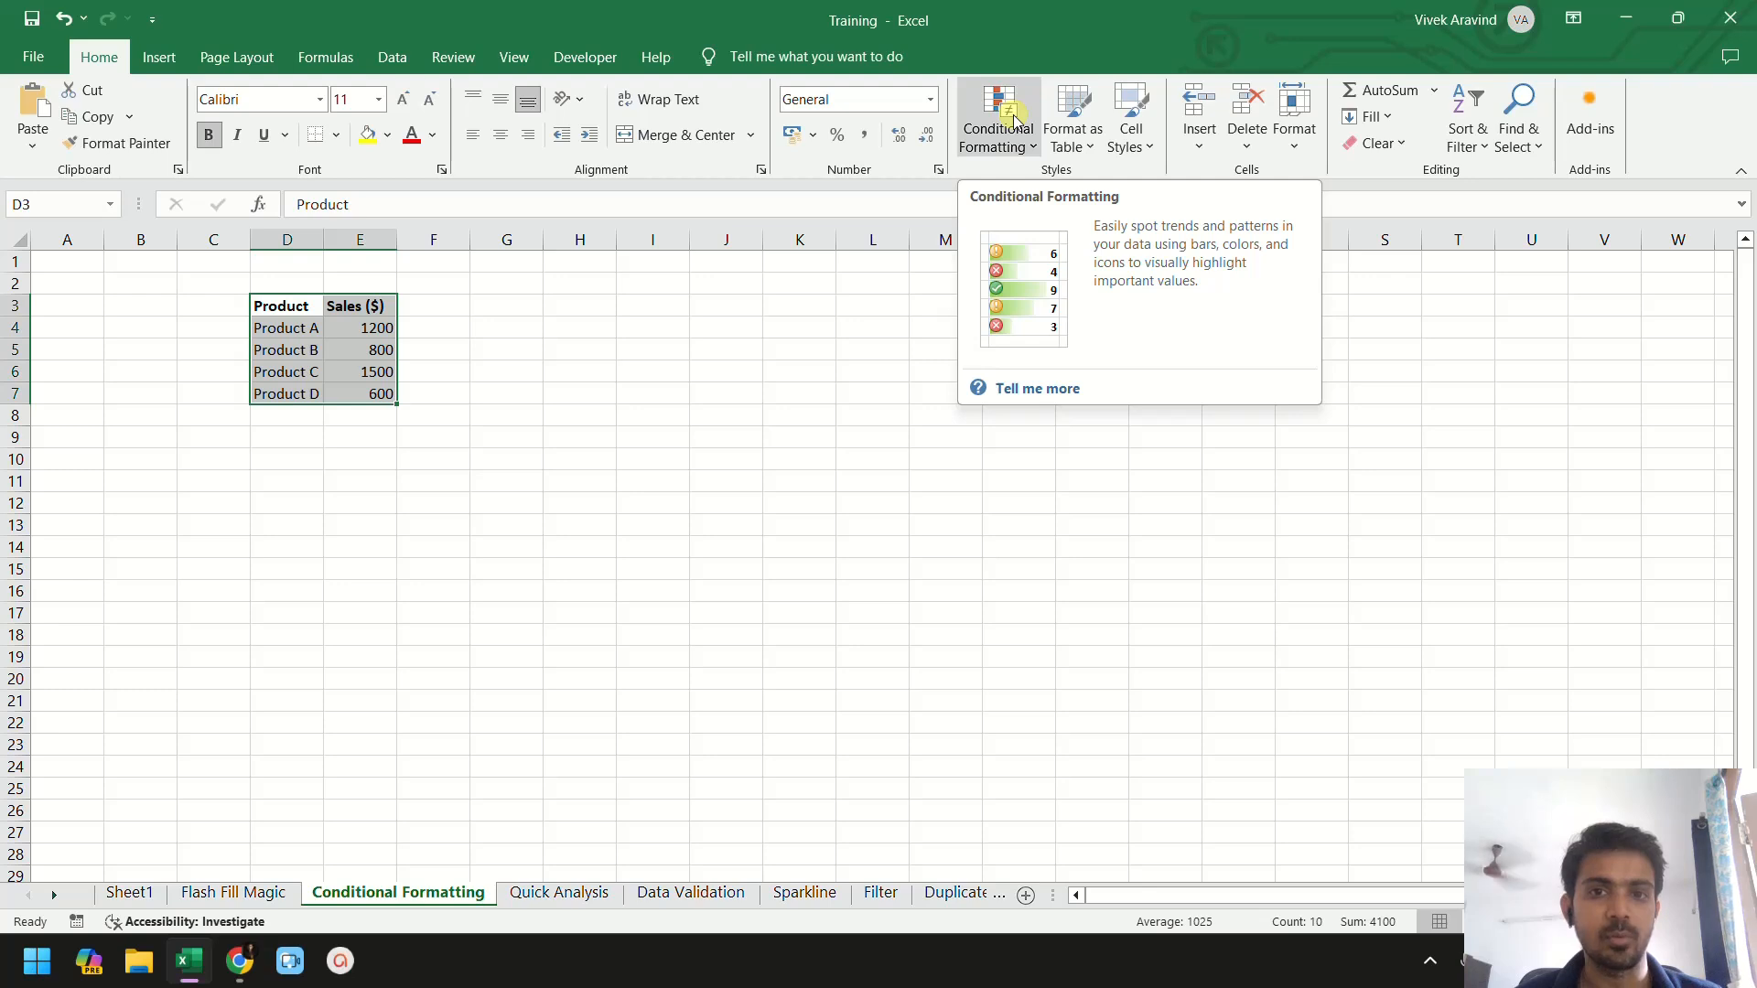
- Try a Greater Than highlight rule for sales above 1000 with Green Fill with Dark Green Text, cancelling the dialog
click(1032, 148)
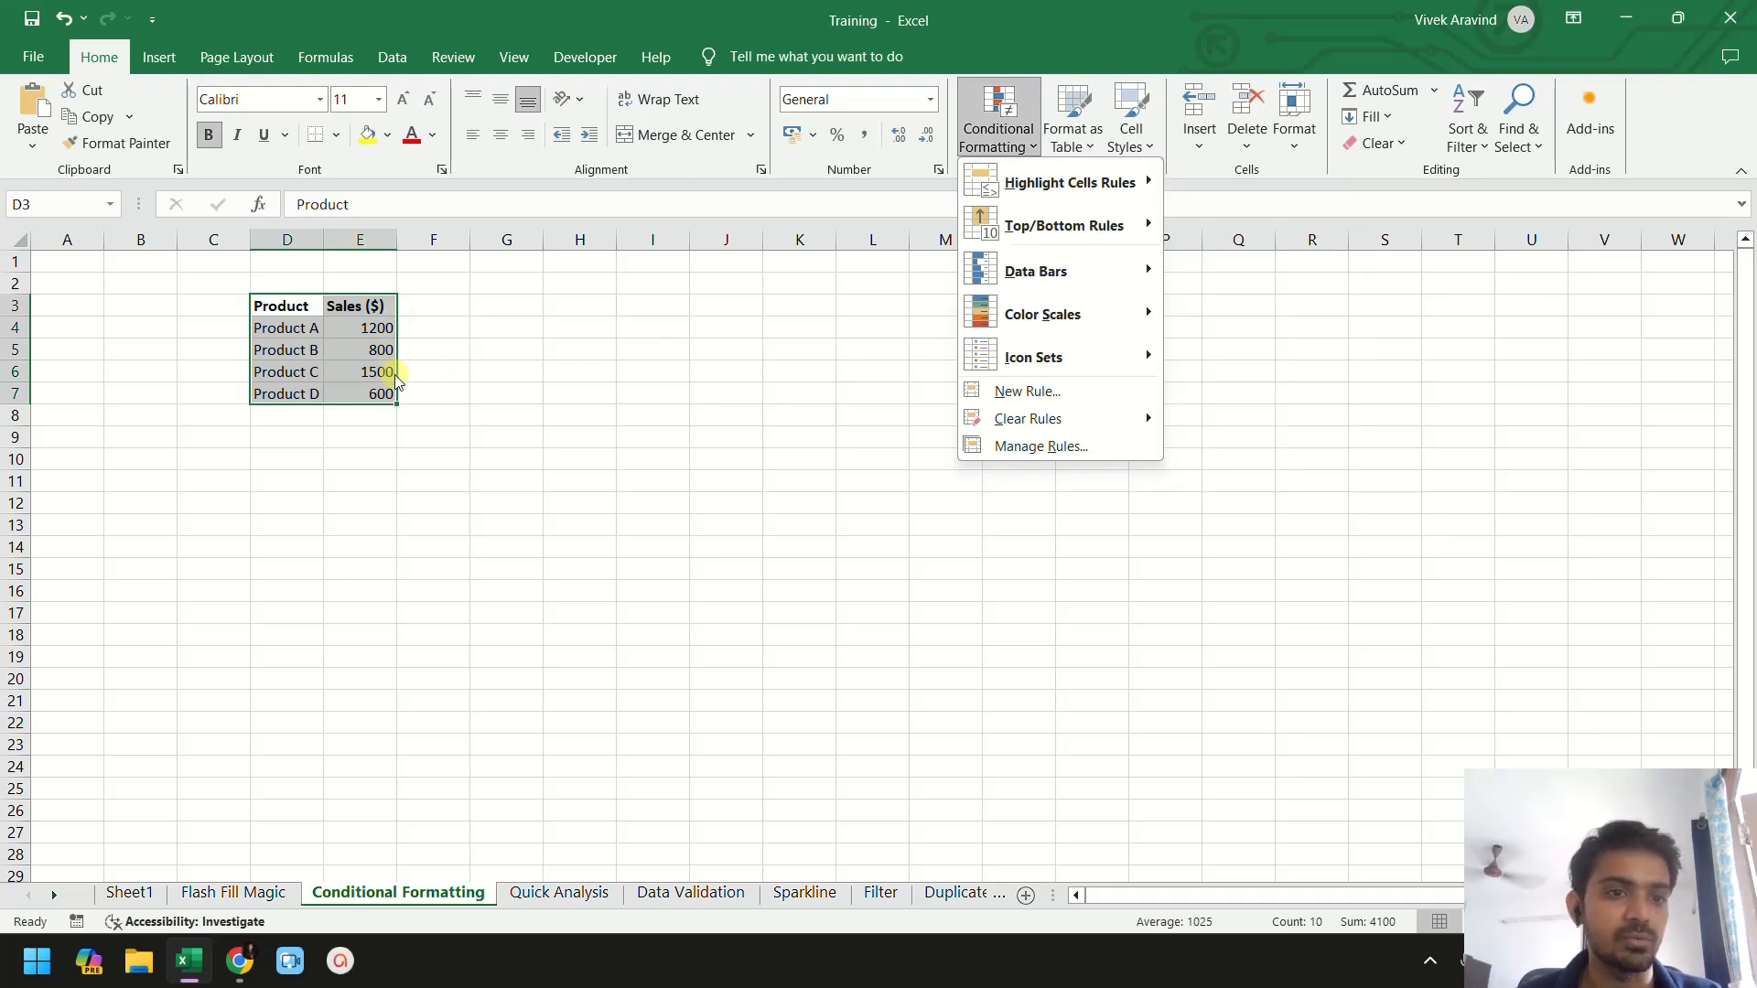
mouse_move(1075, 191)
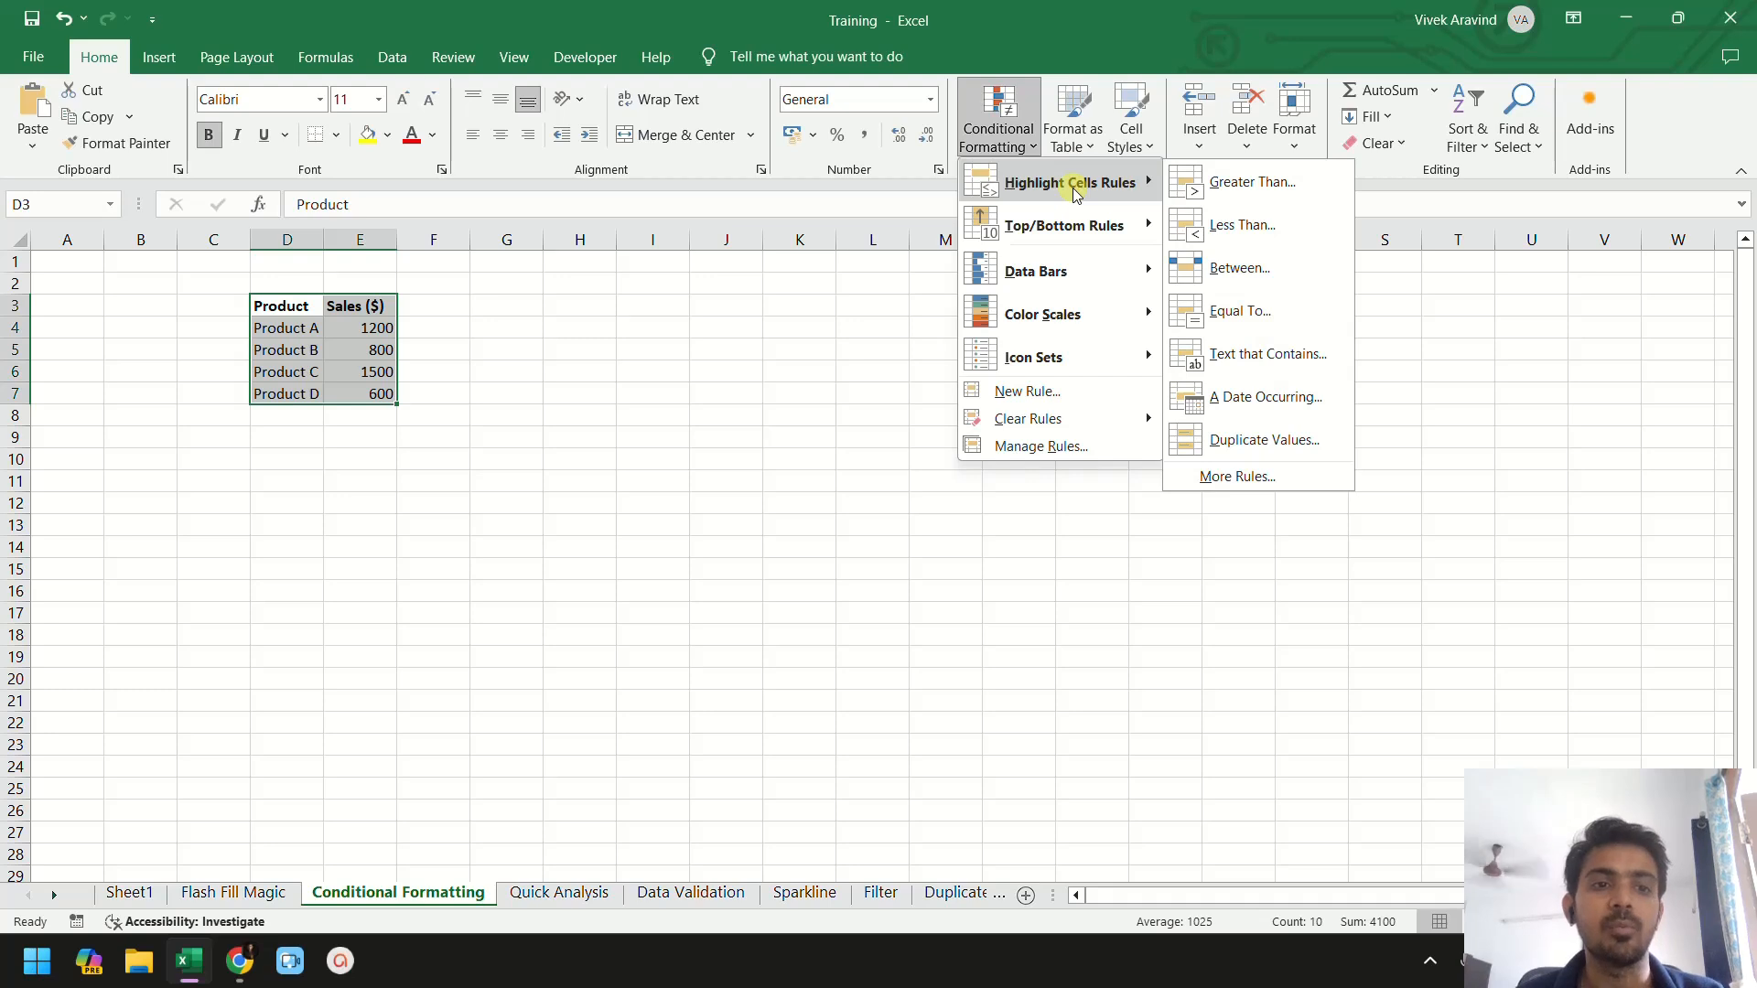
click(1250, 182)
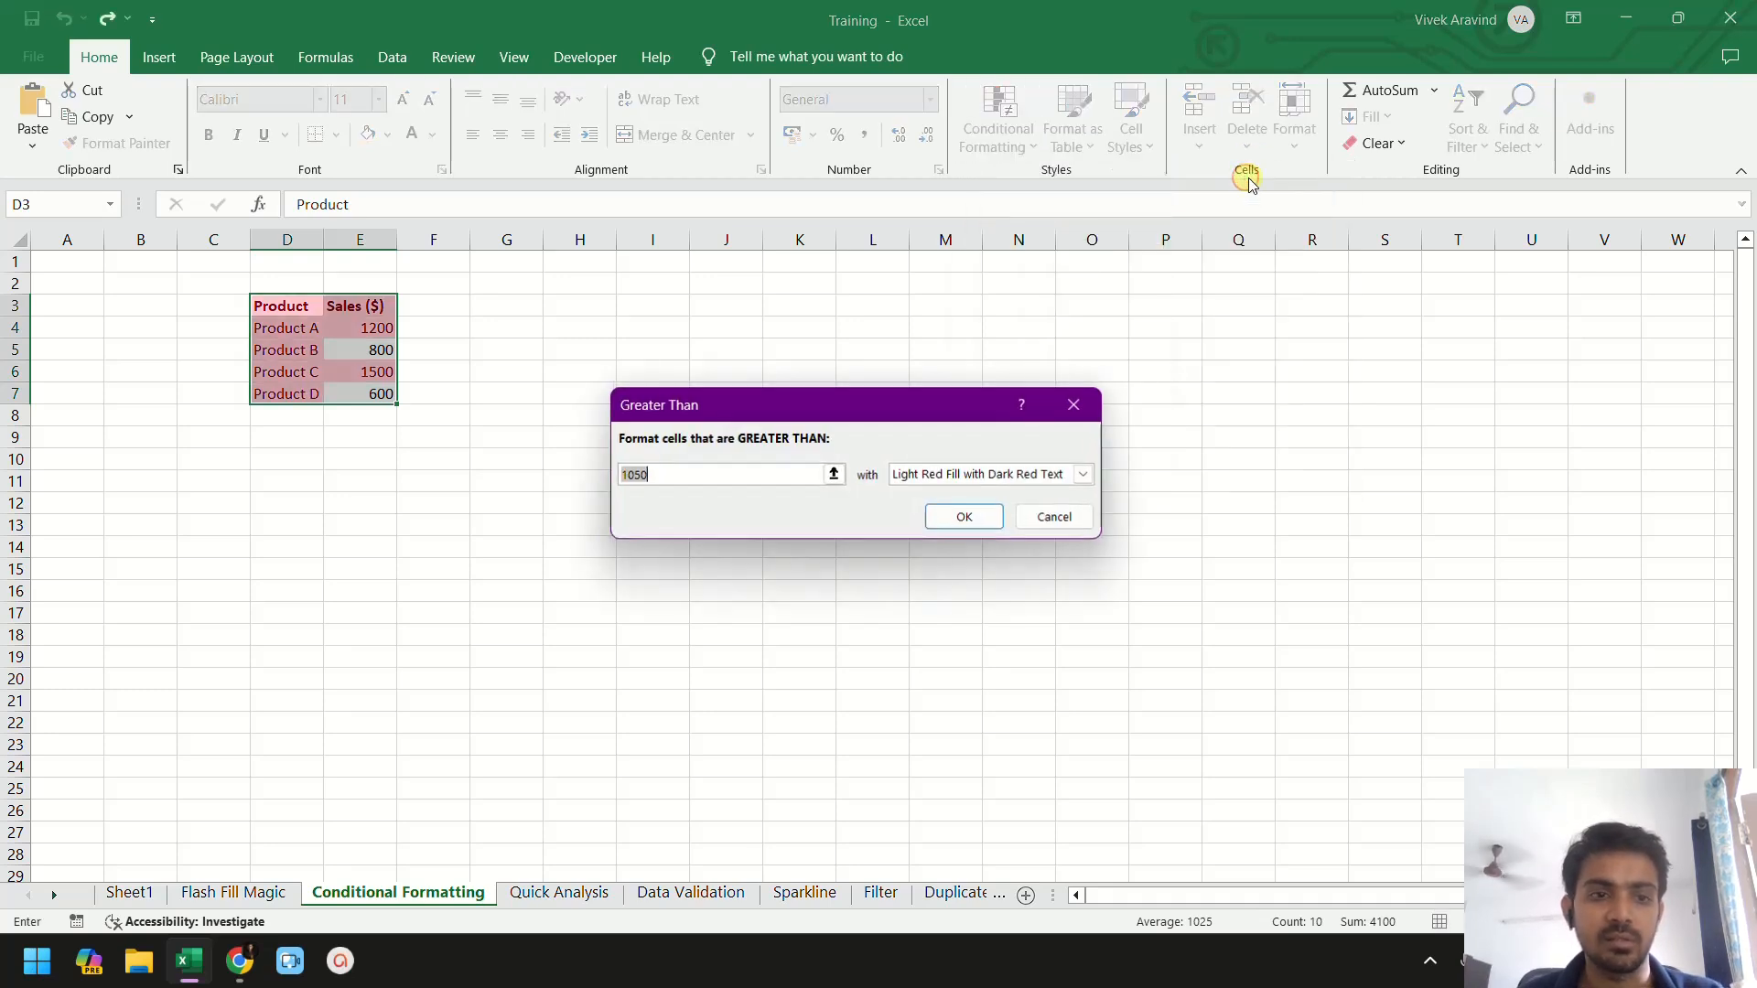
text(1)
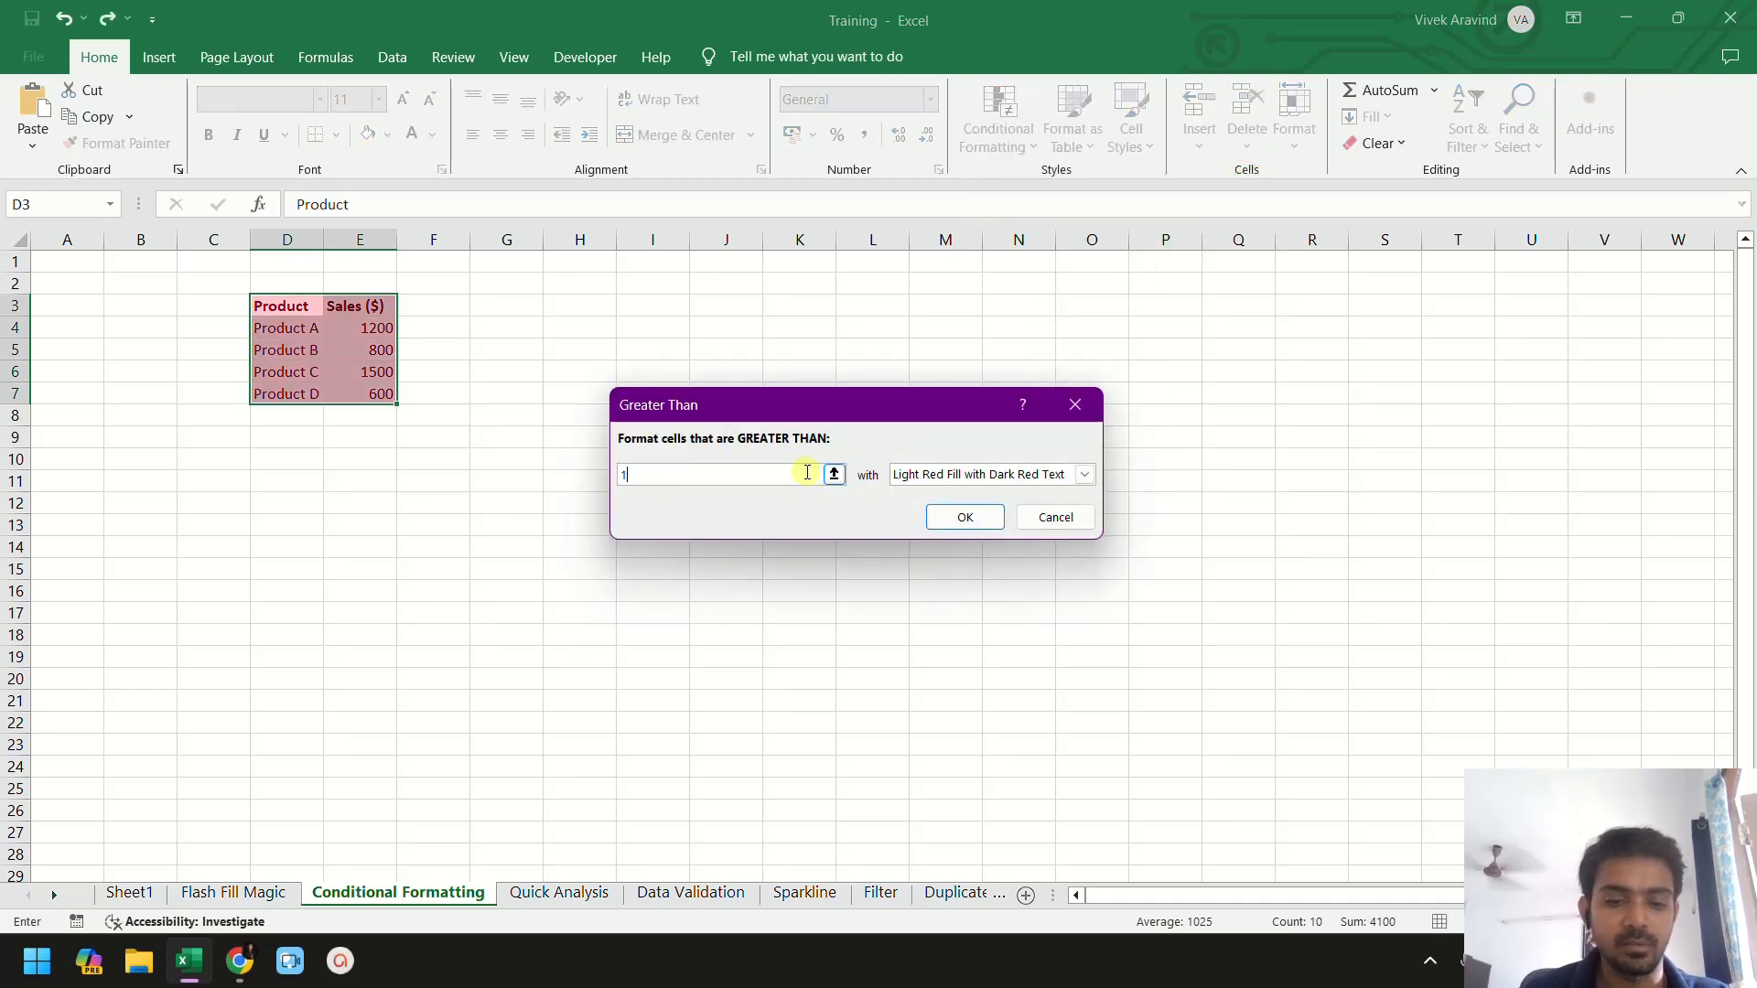
text(000)
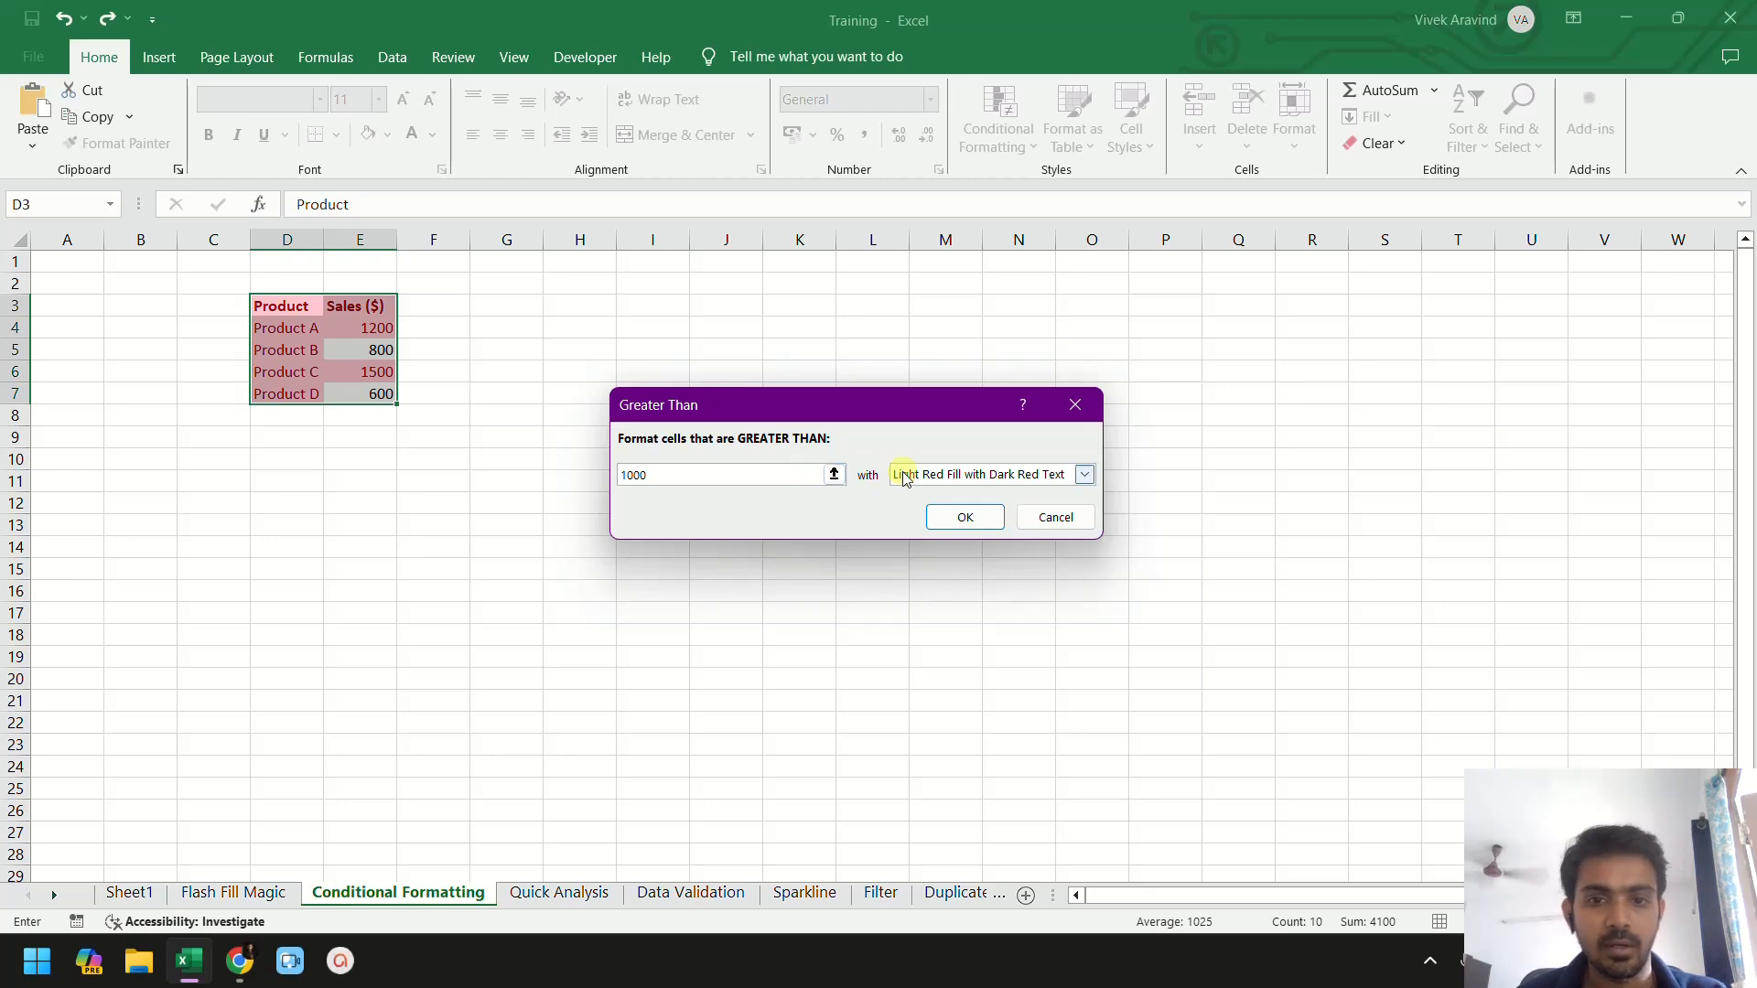
click(932, 470)
click(942, 527)
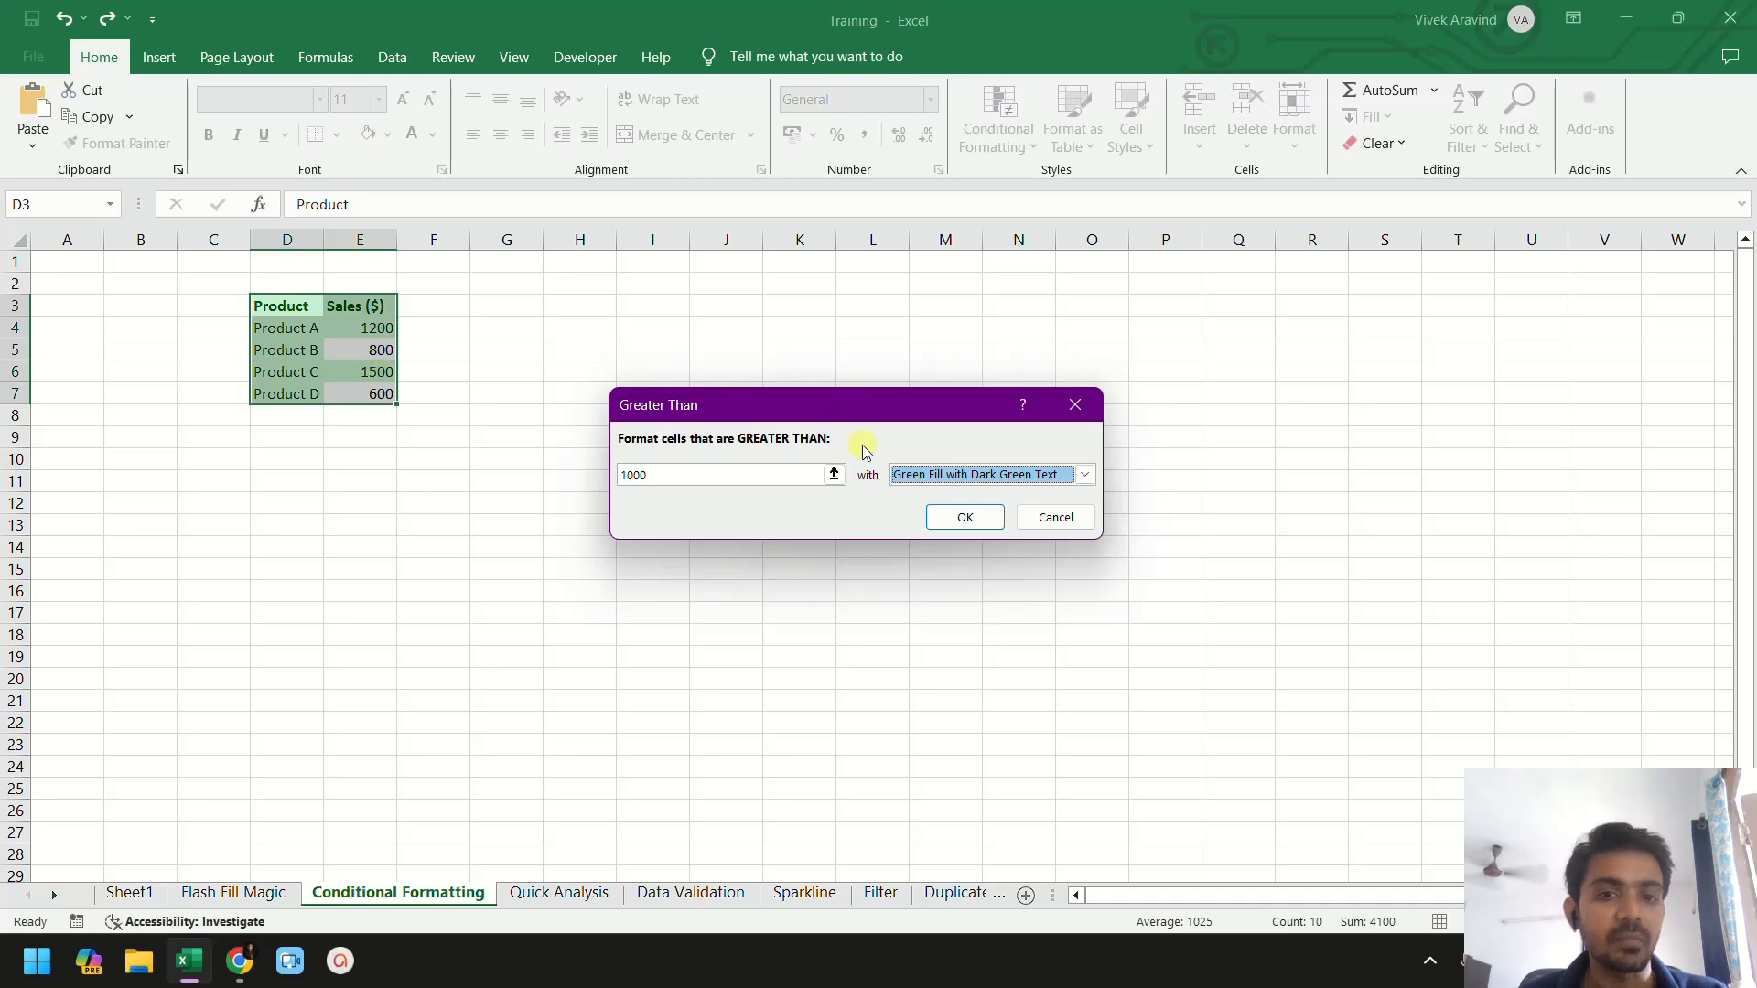
click(1041, 516)
click(1005, 152)
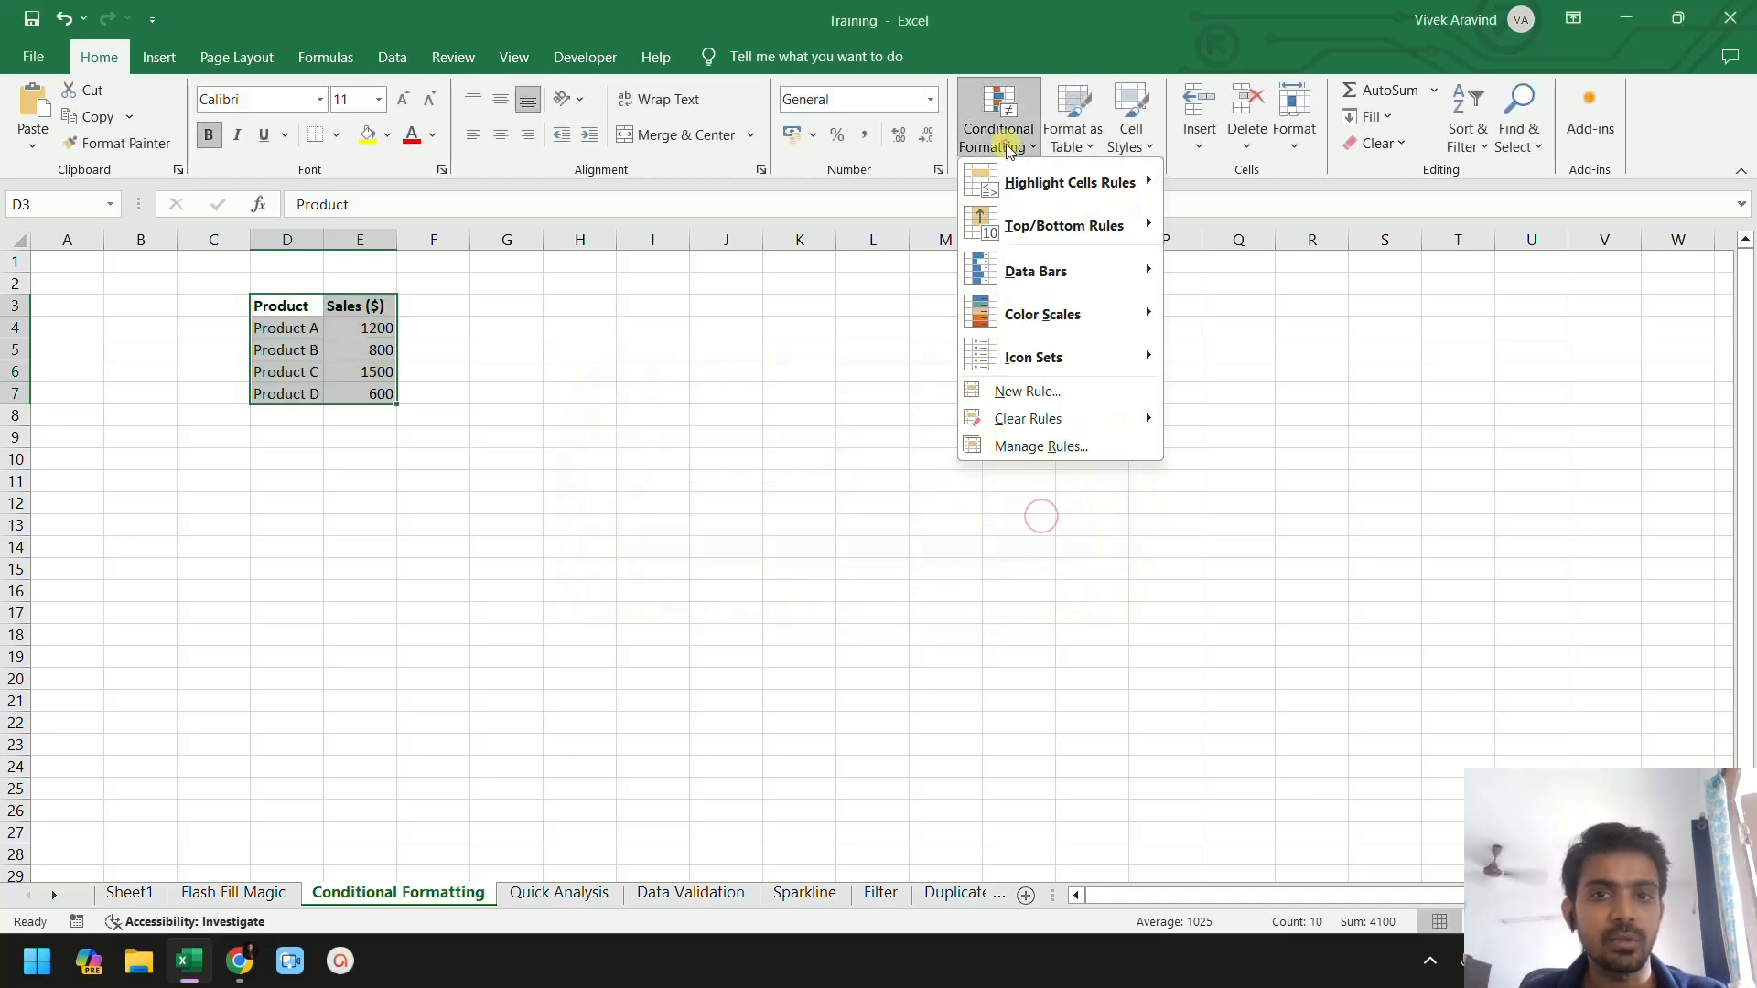
mouse_move(1066, 182)
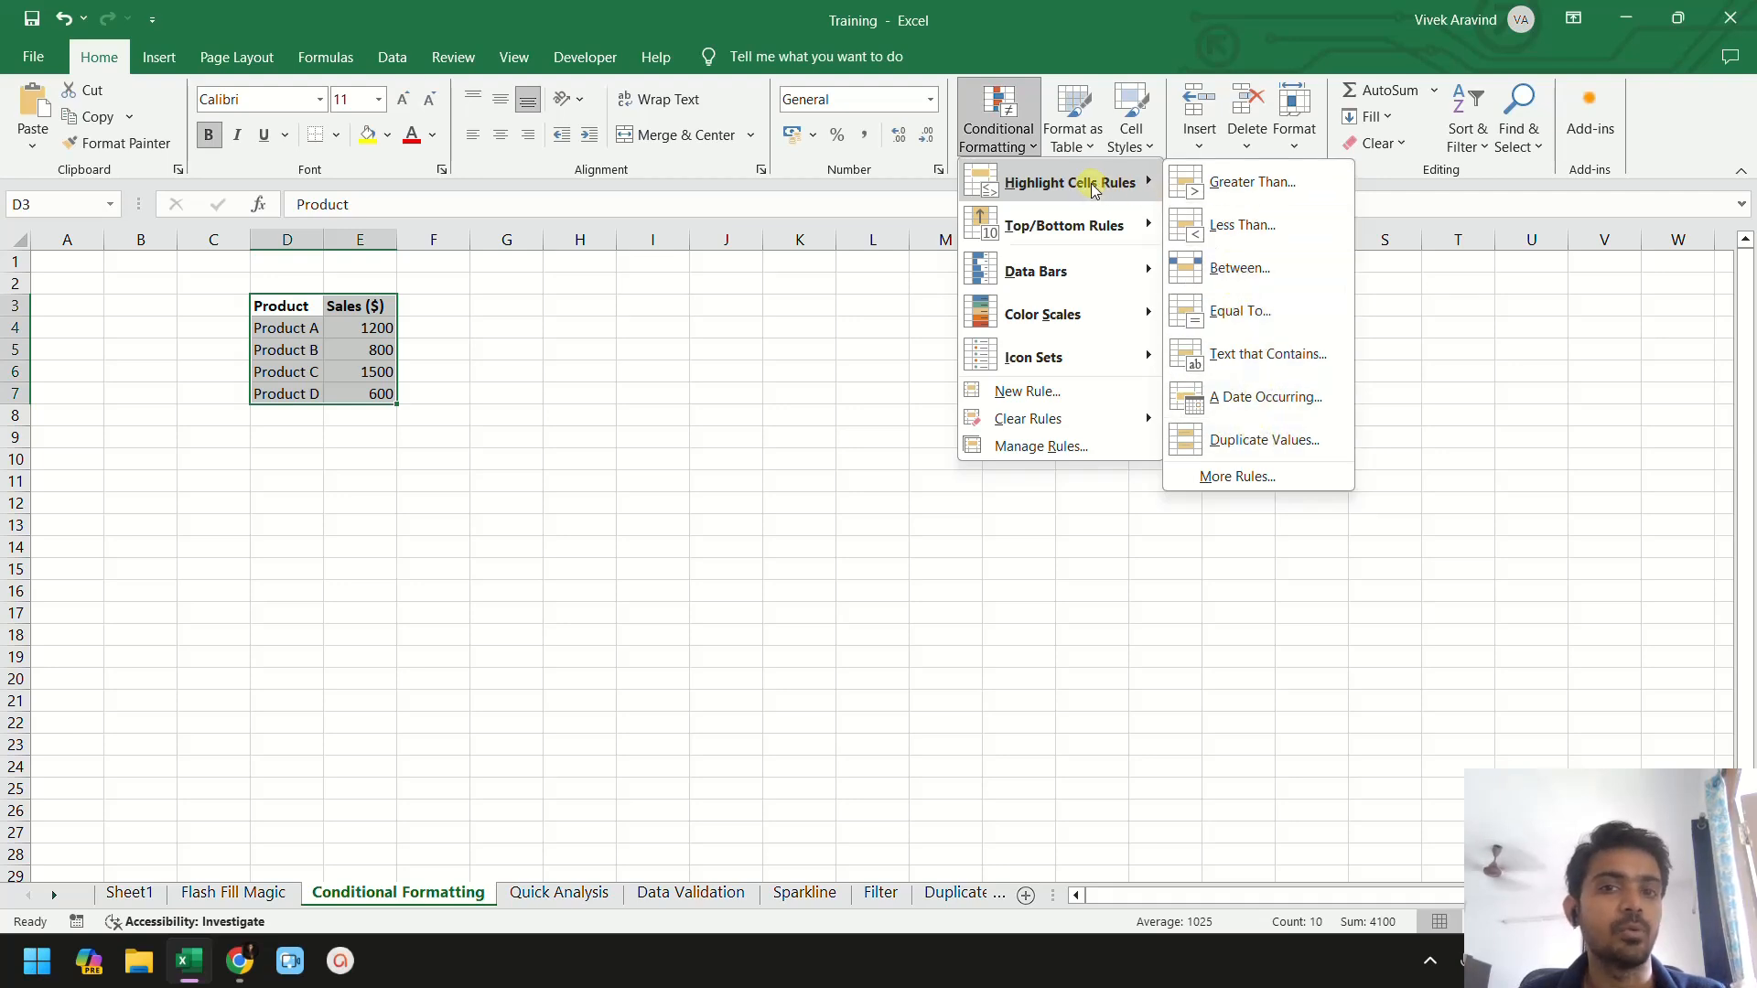
click(1146, 226)
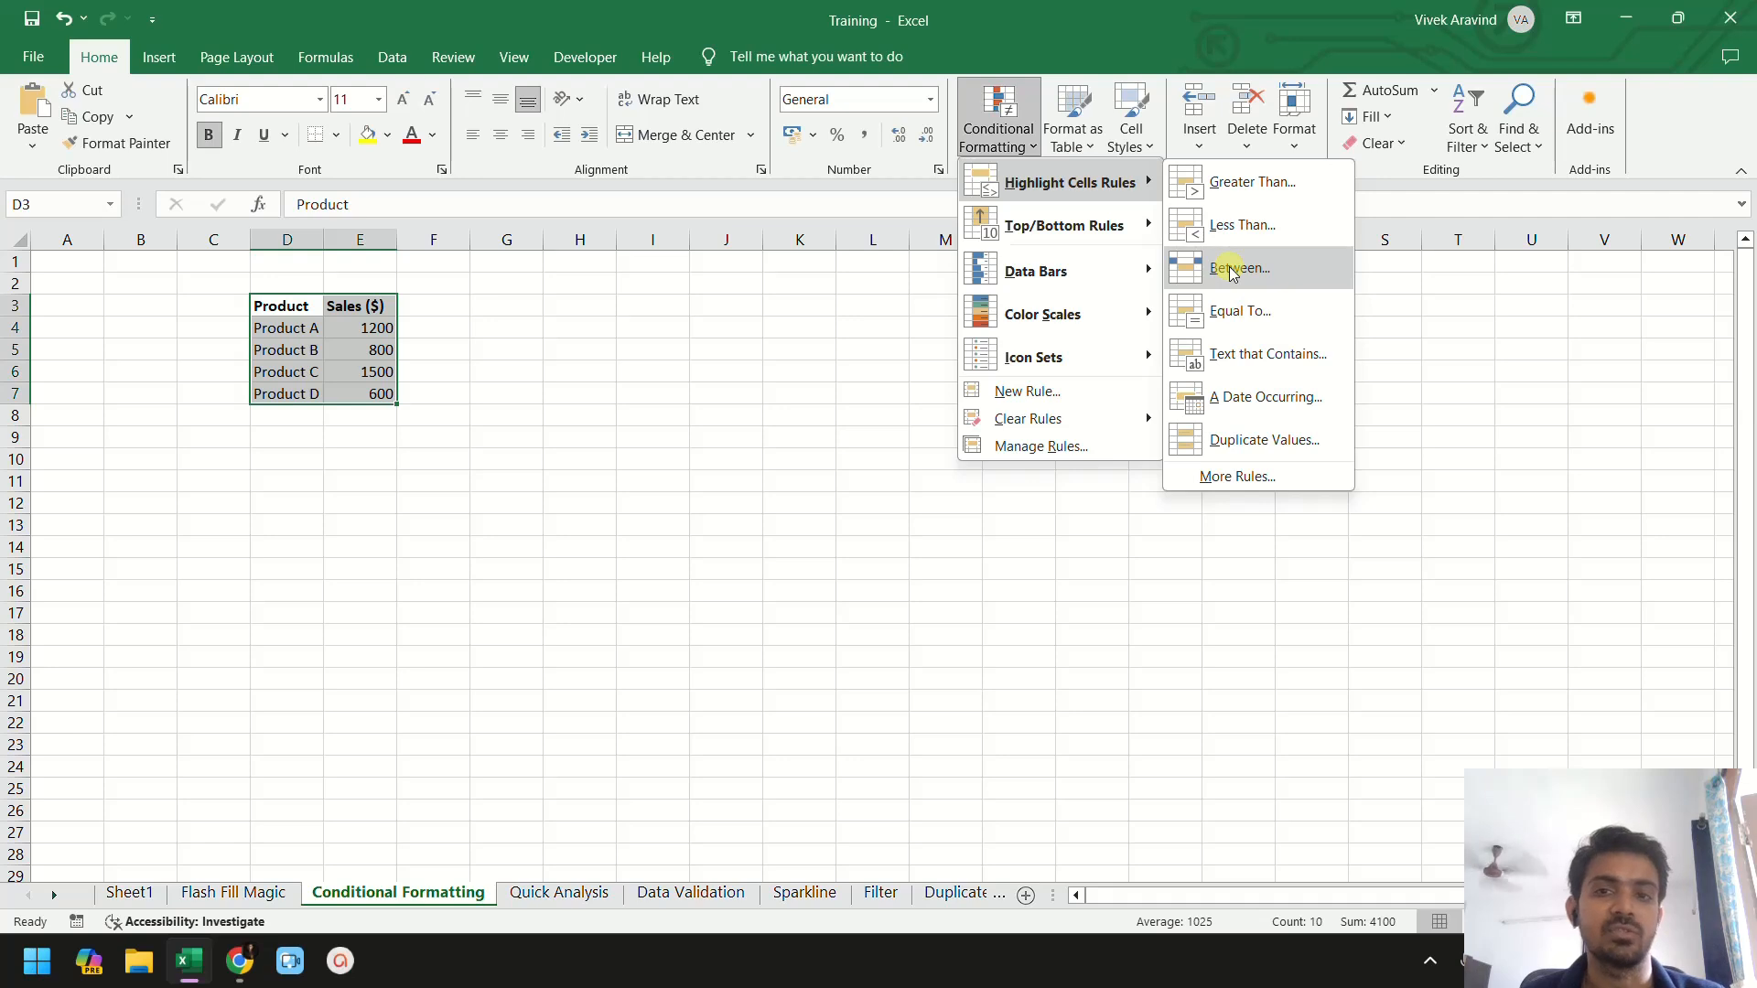
click(516, 414)
click(502, 379)
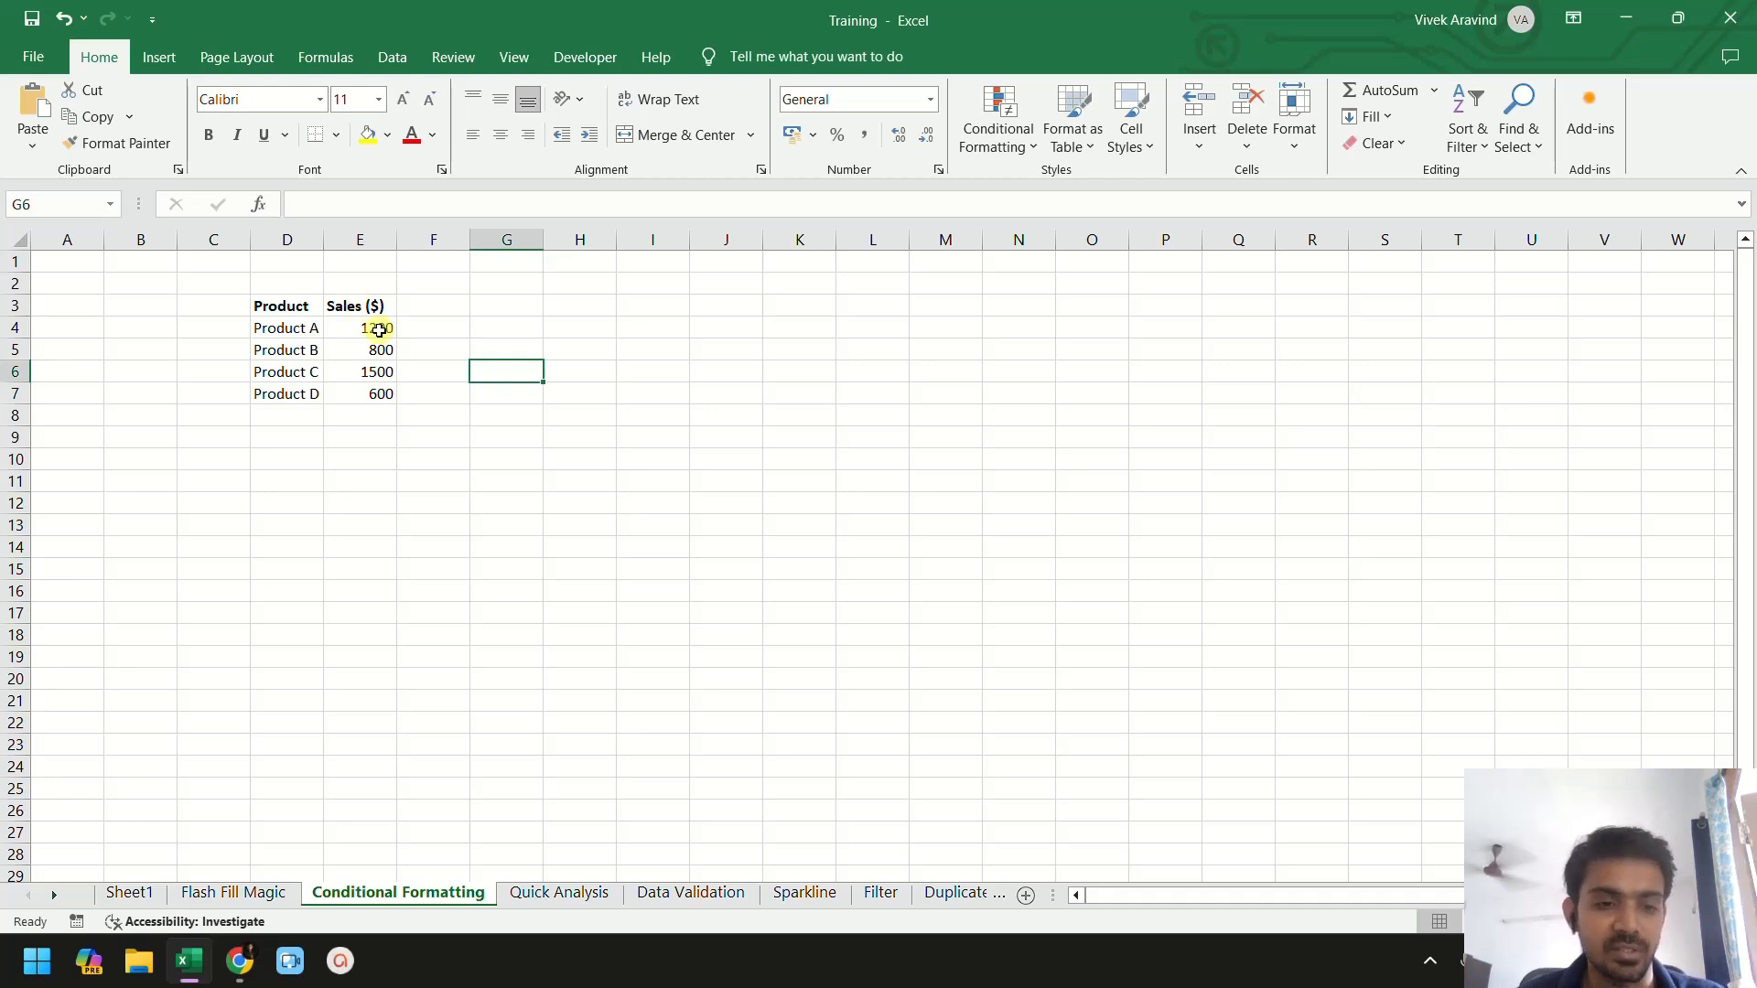
- Switch to the Quick Analysis sheet and select the Month and Sales table C4:D8
click(561, 895)
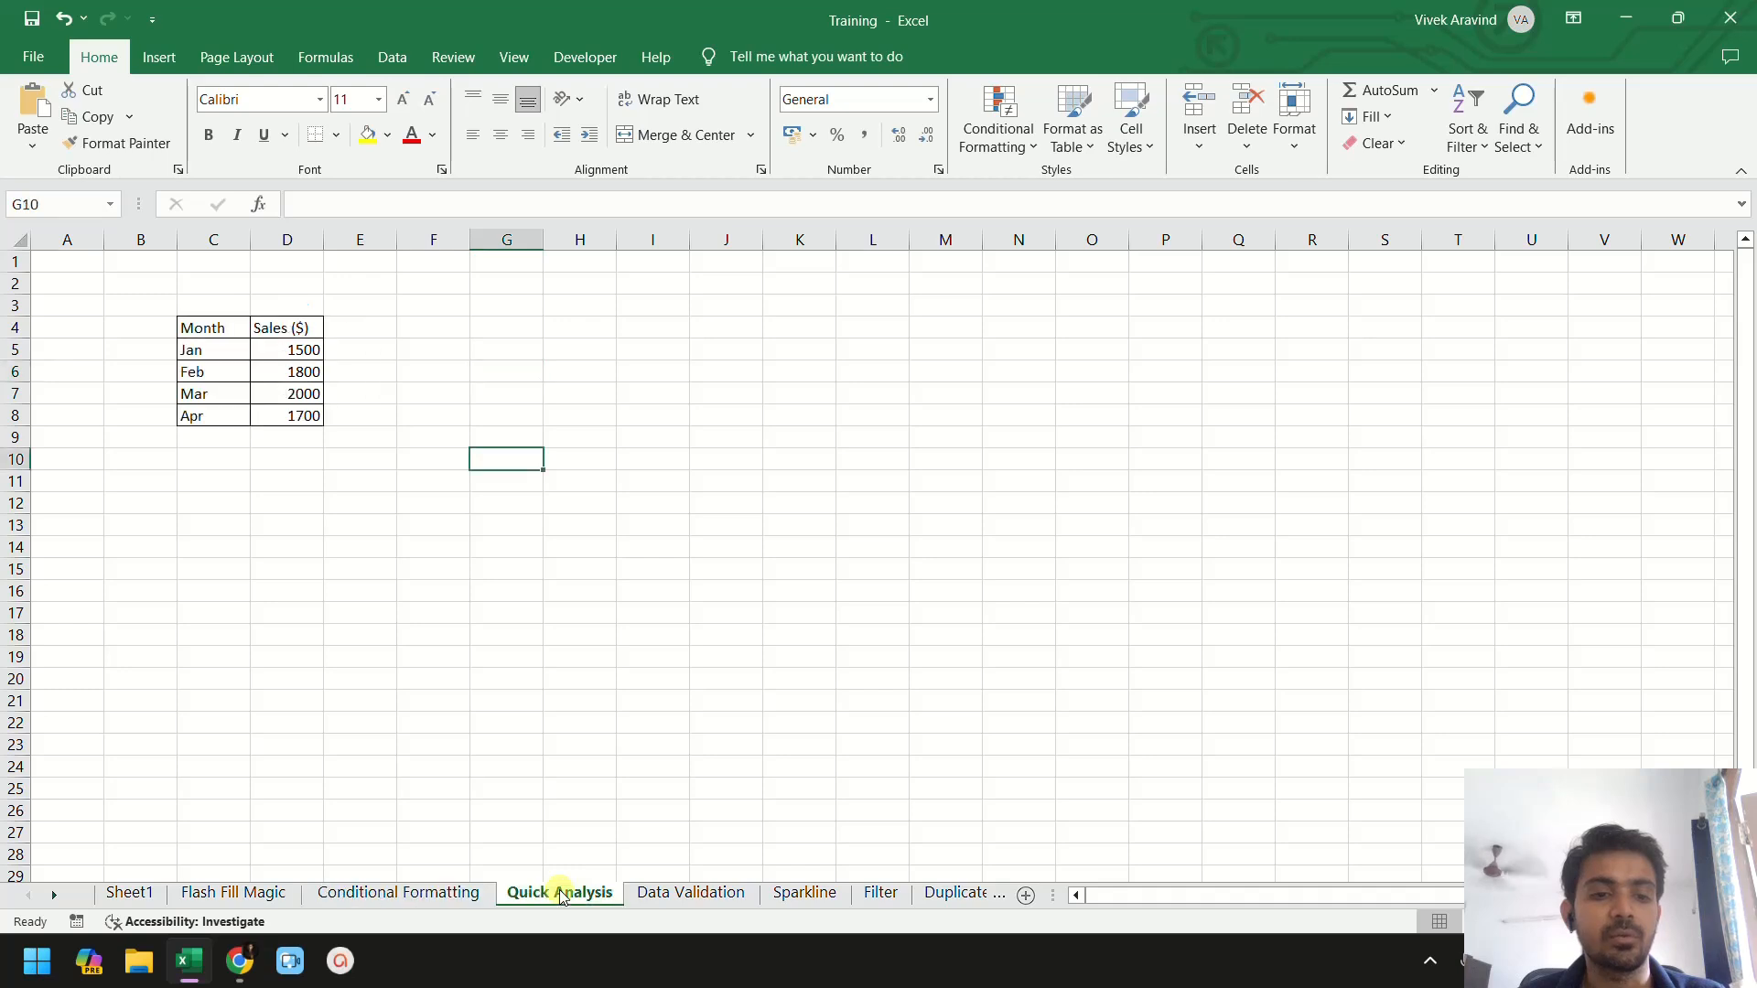
click(275, 326)
click(226, 326)
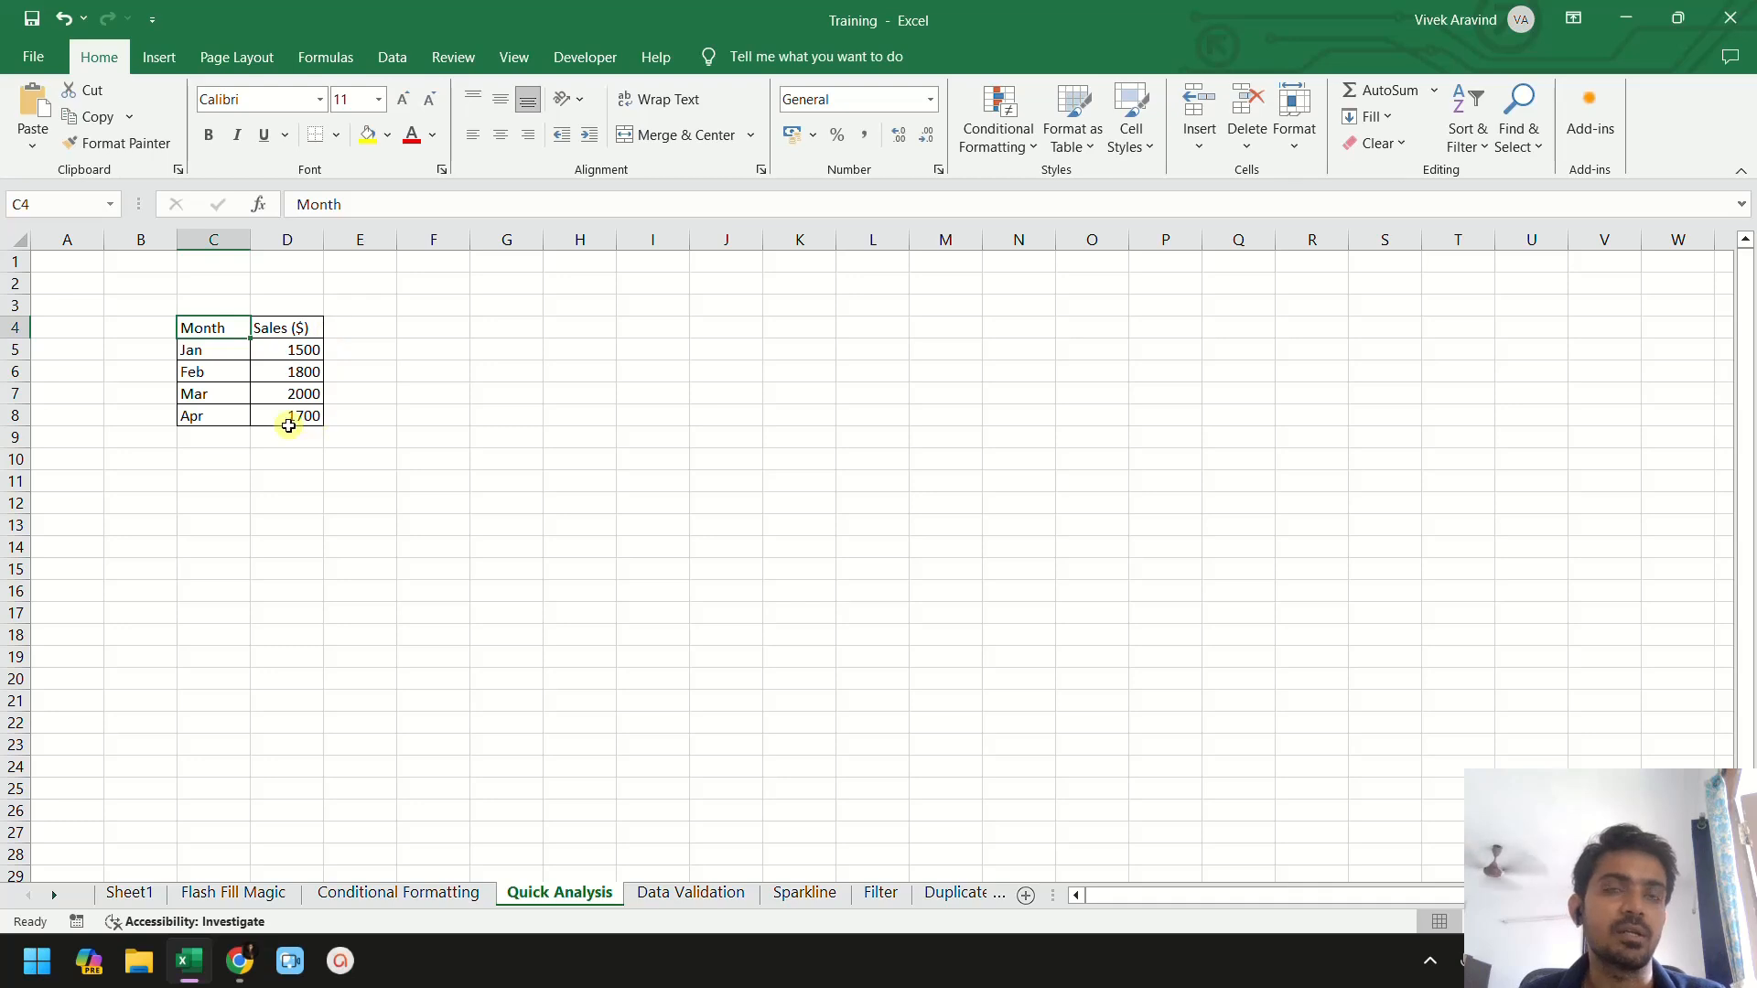
click(270, 326)
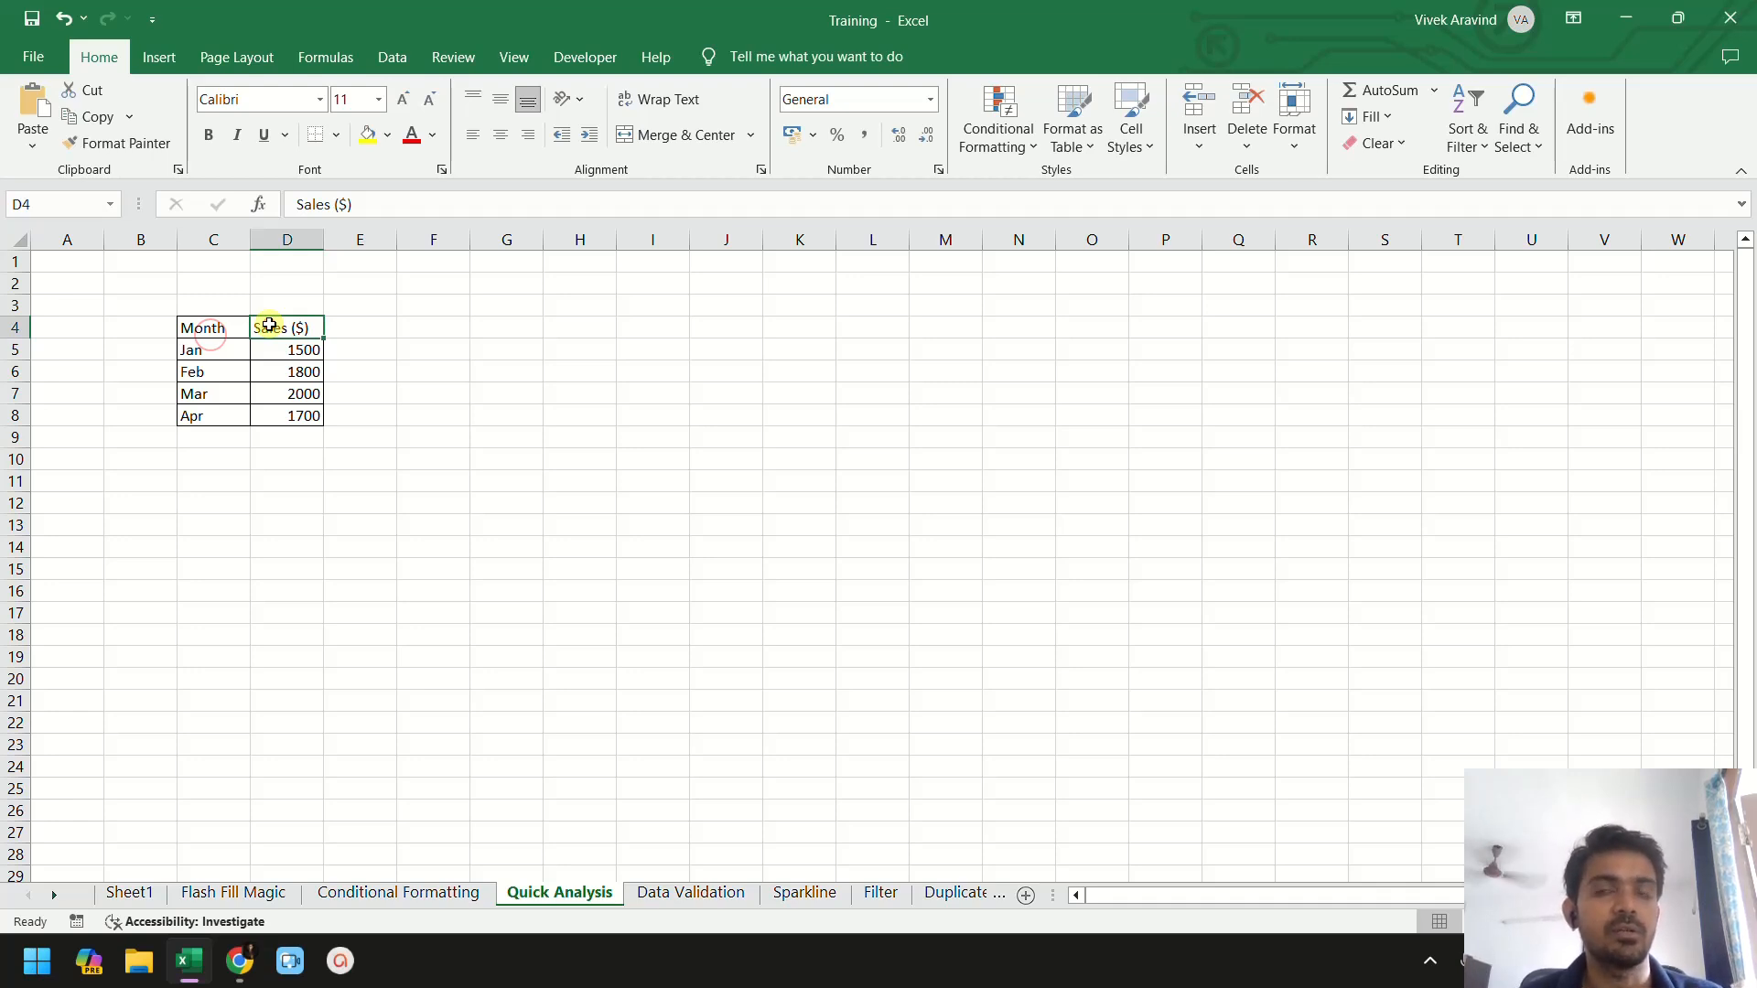
drag(194, 327, 296, 429)
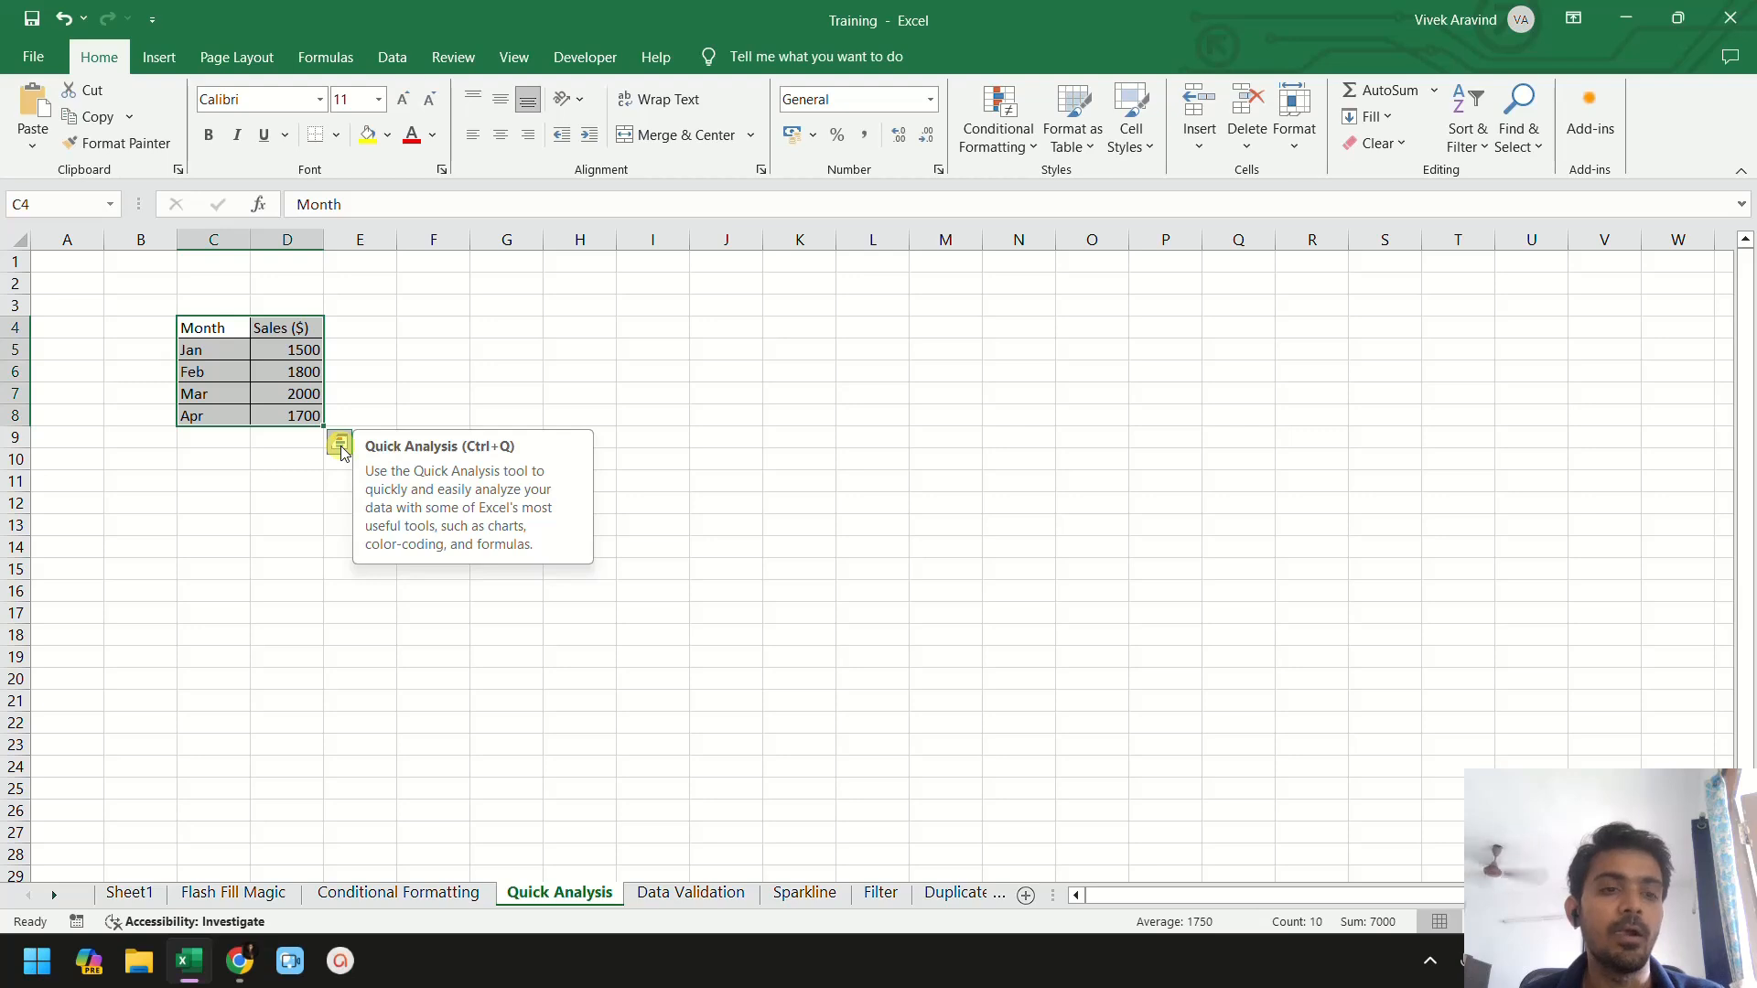
- Browse the Quick Analysis categories, then apply a Color Scale to the sales values
click(339, 445)
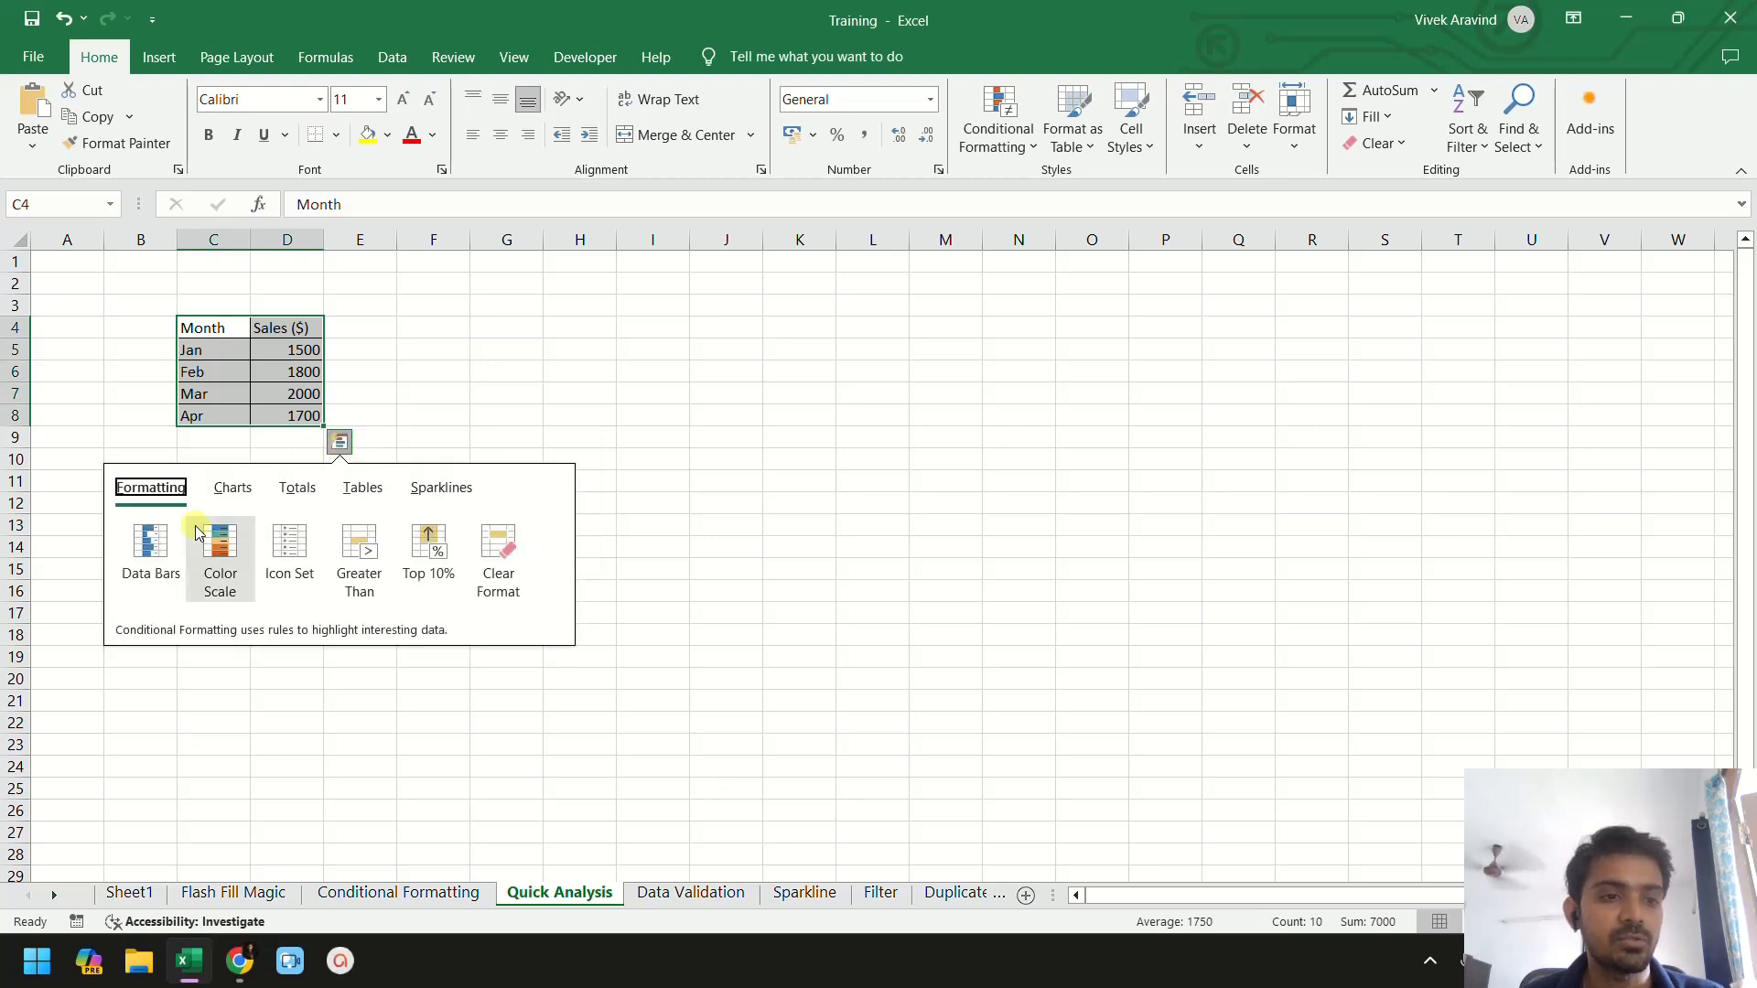
click(234, 491)
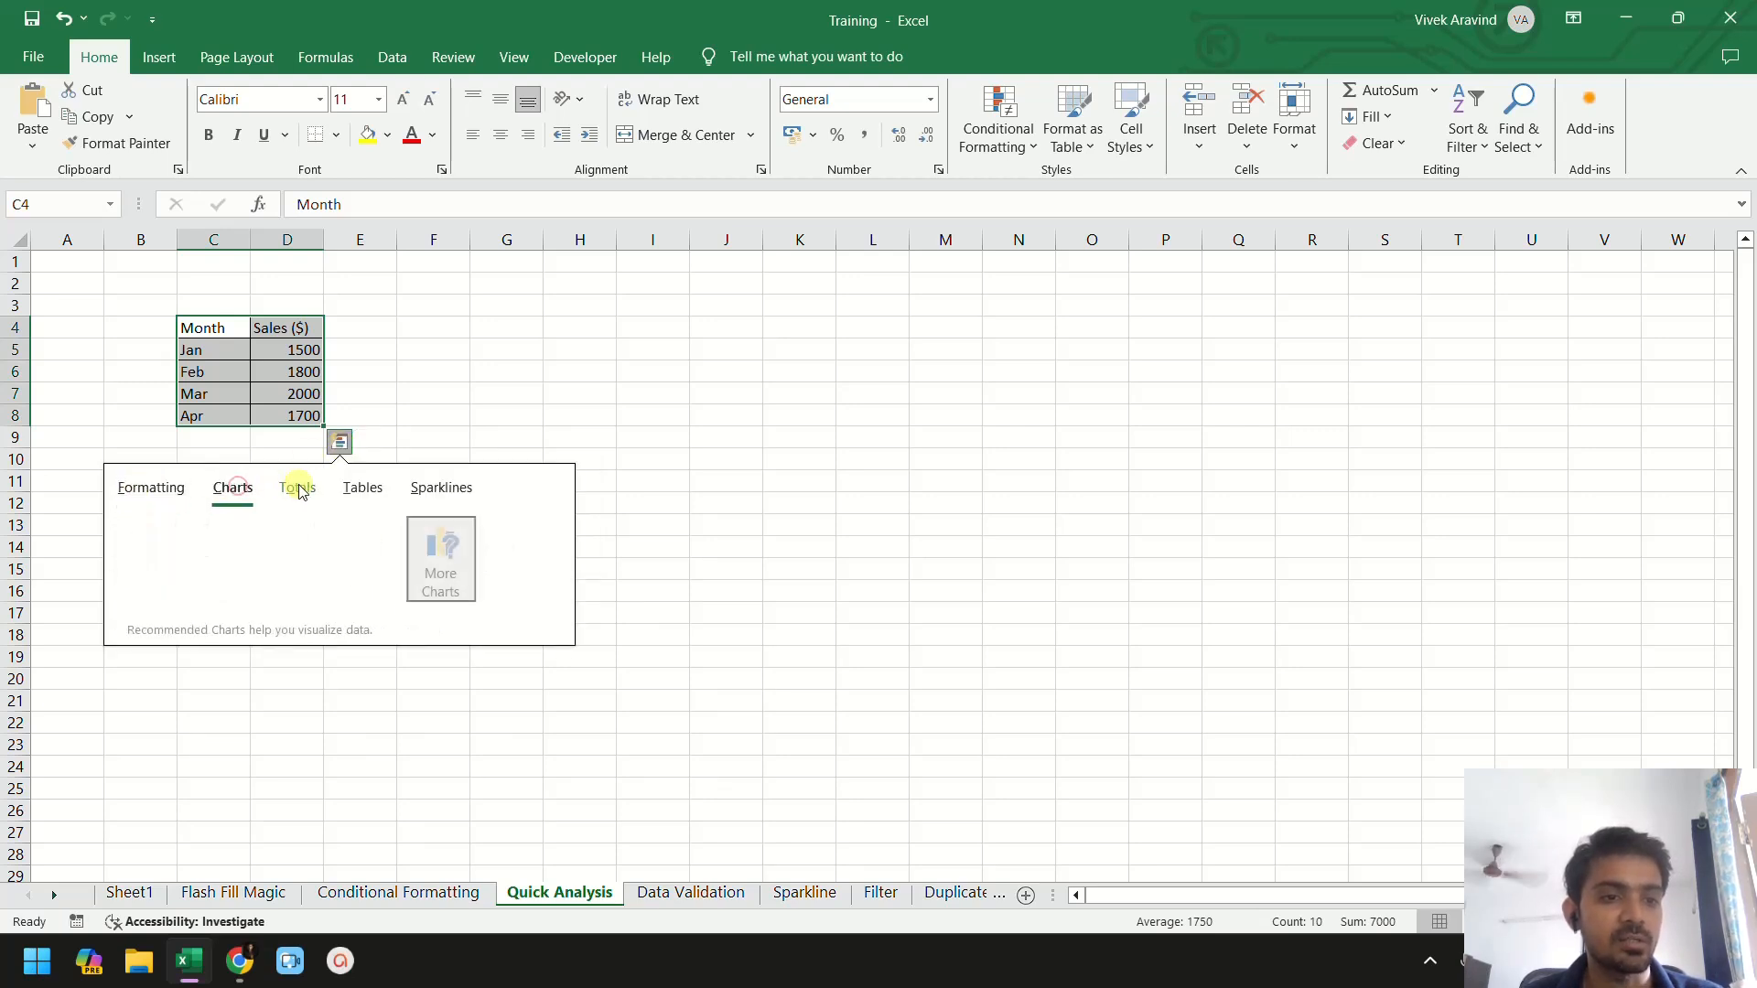
click(297, 490)
click(351, 492)
click(430, 492)
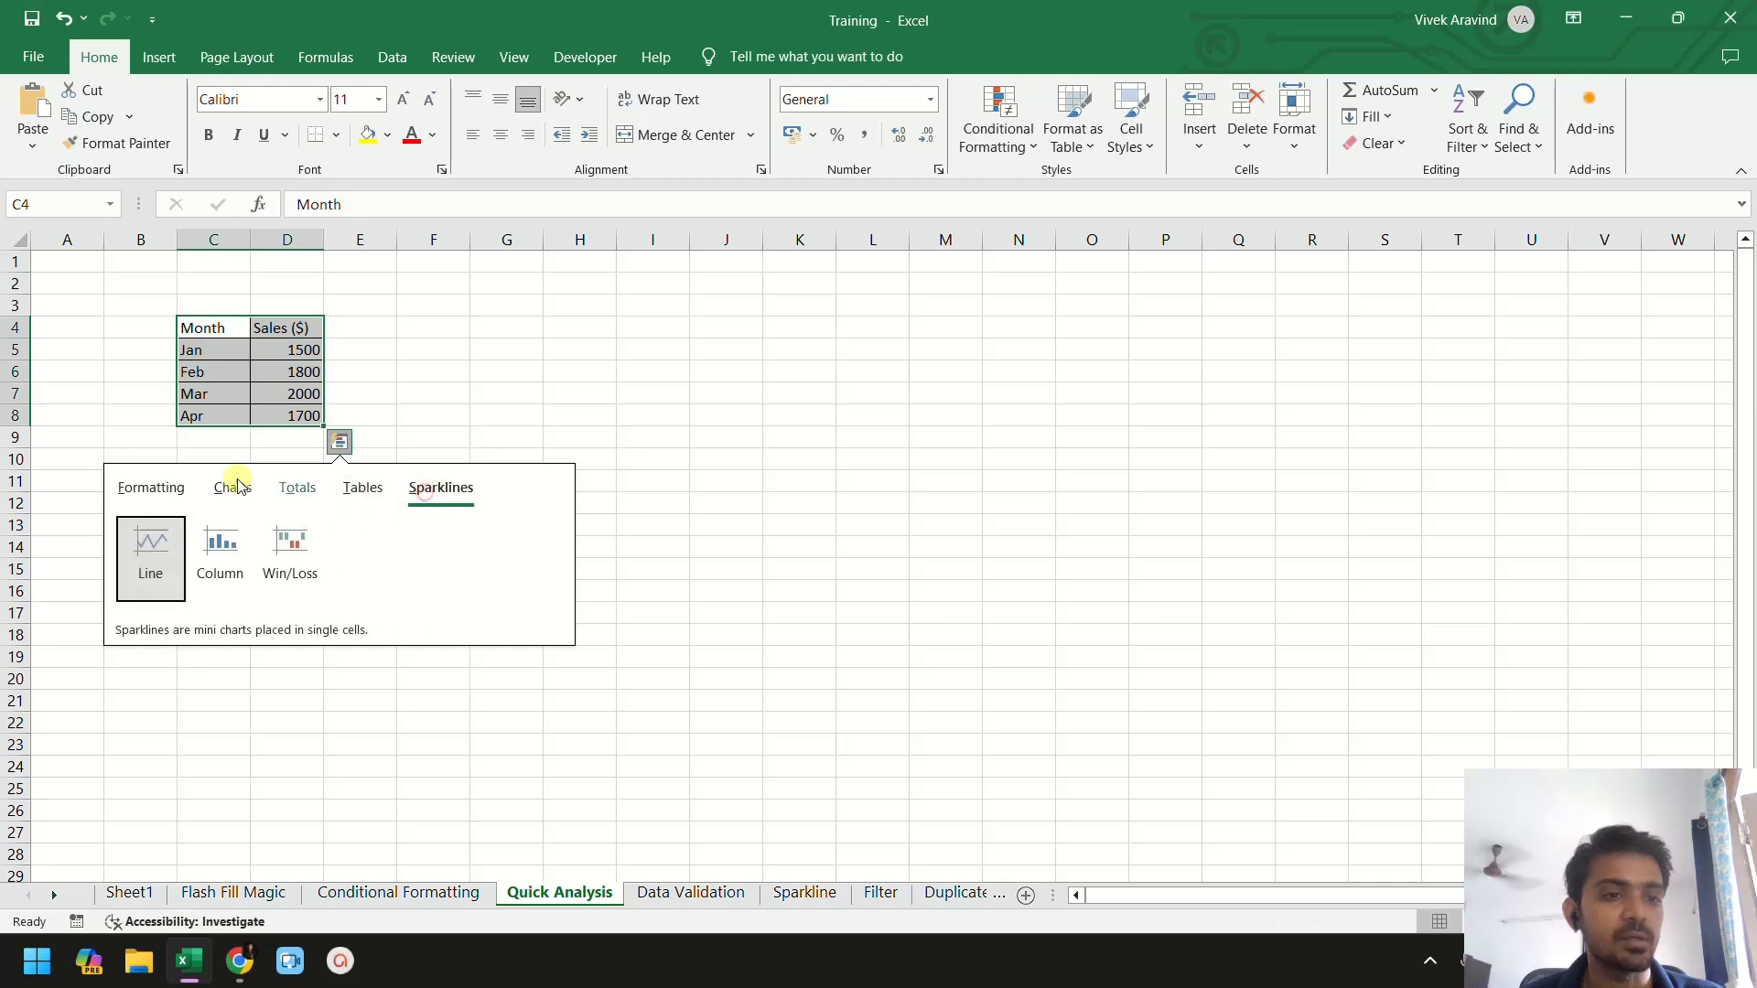
click(151, 488)
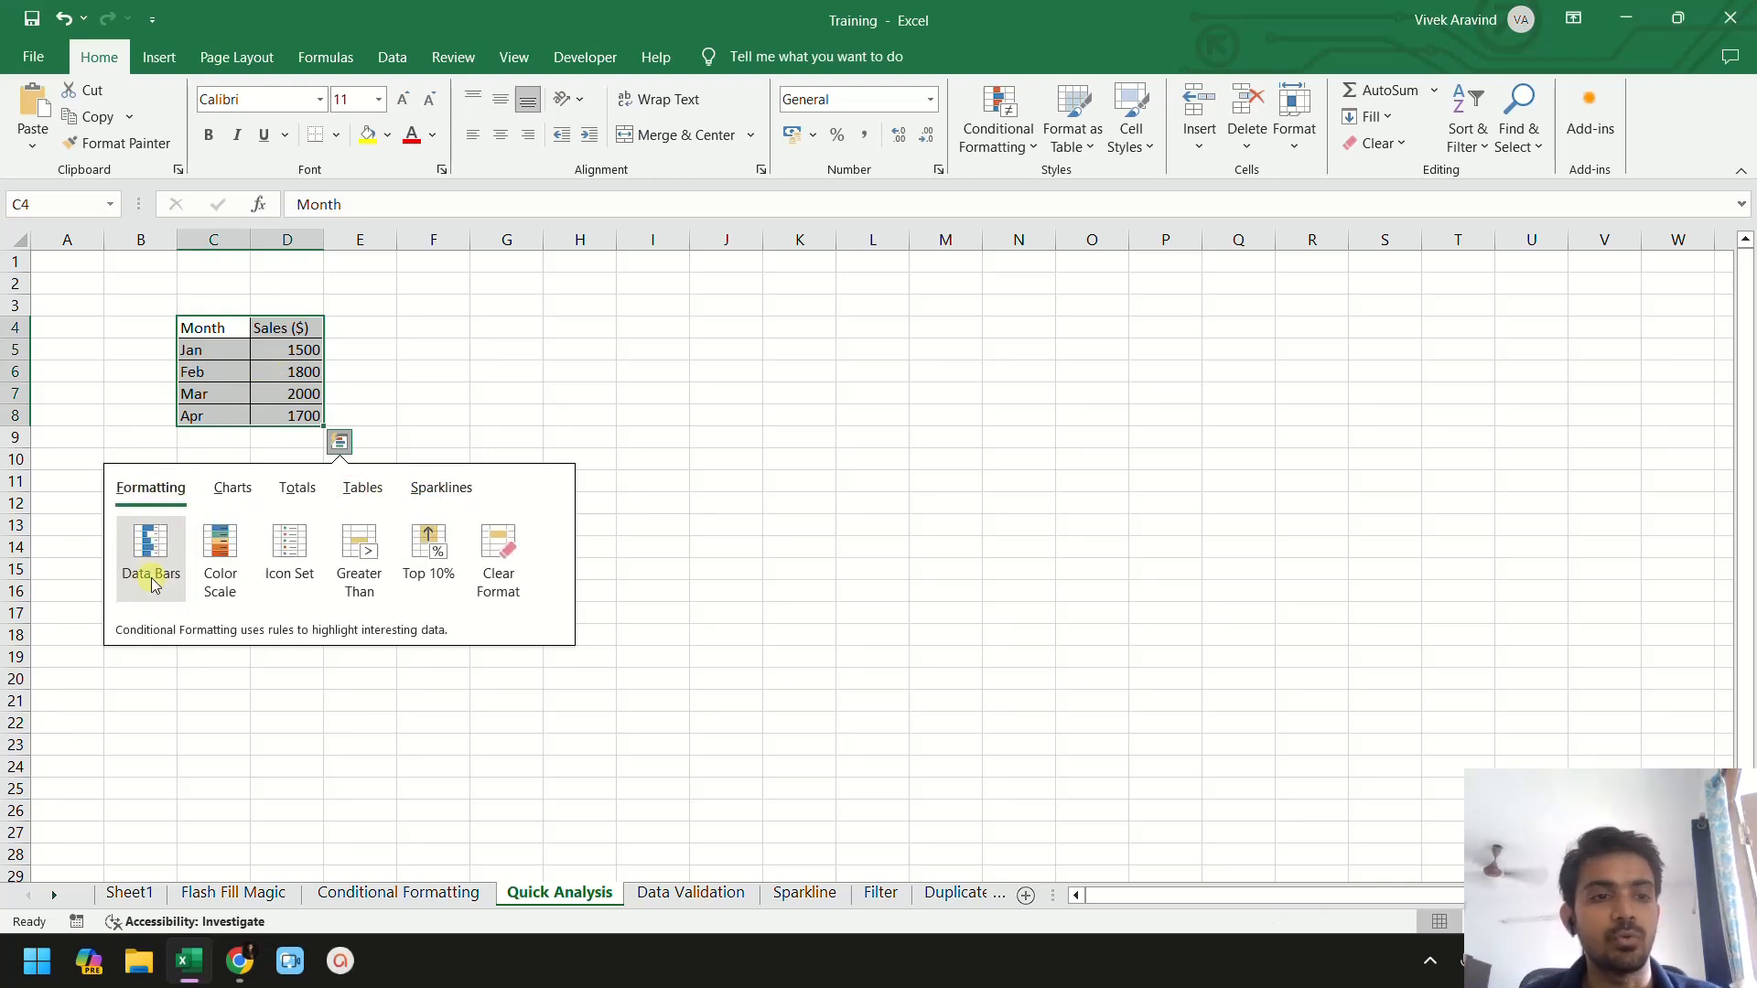
mouse_move(154, 586)
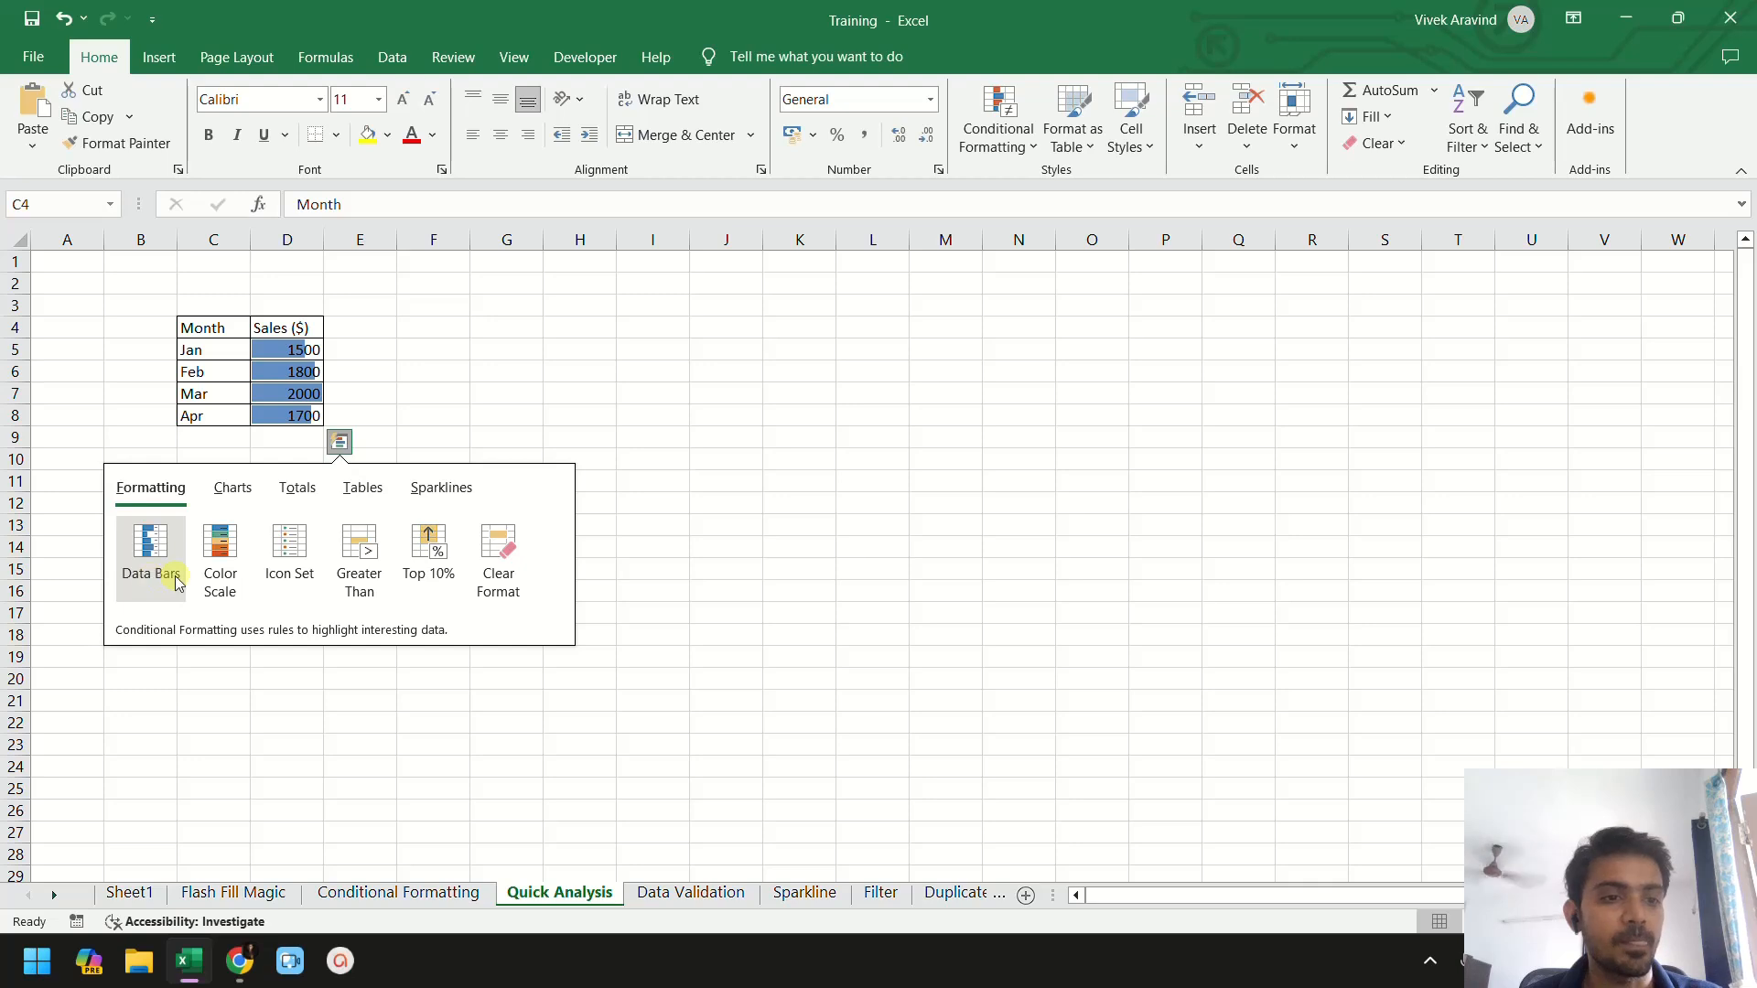
click(229, 567)
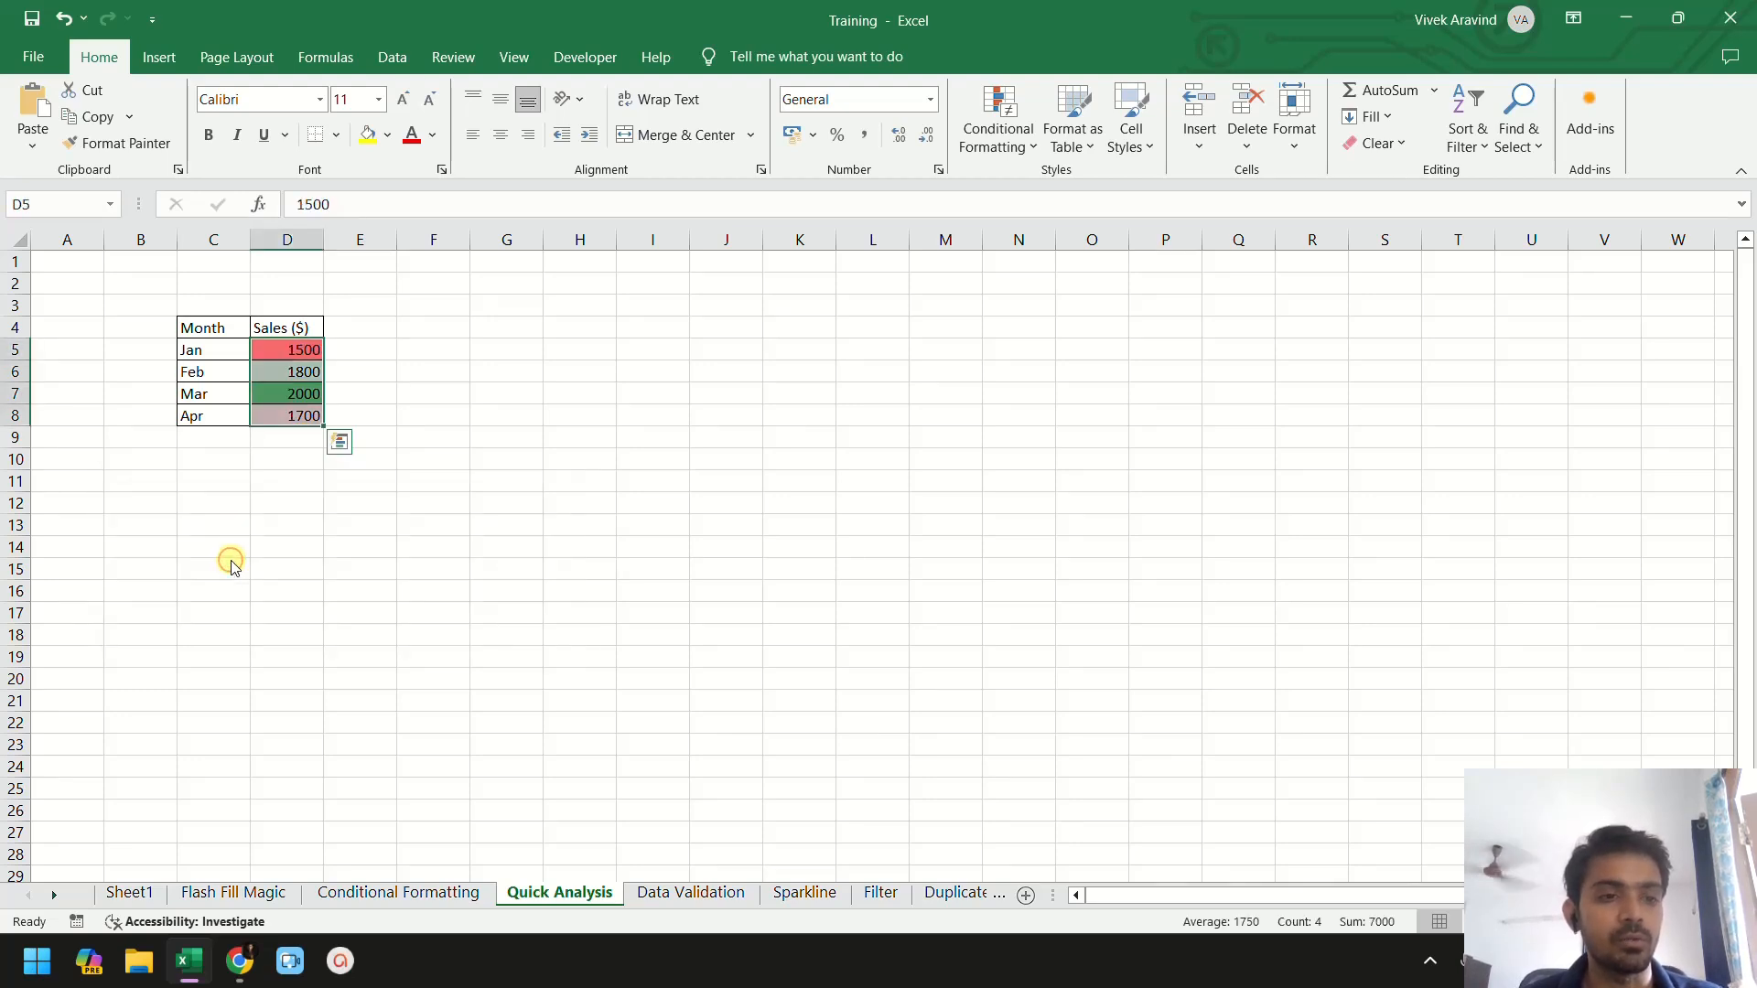
- Insert a line chart of the monthly sales through Quick Analysis
click(335, 445)
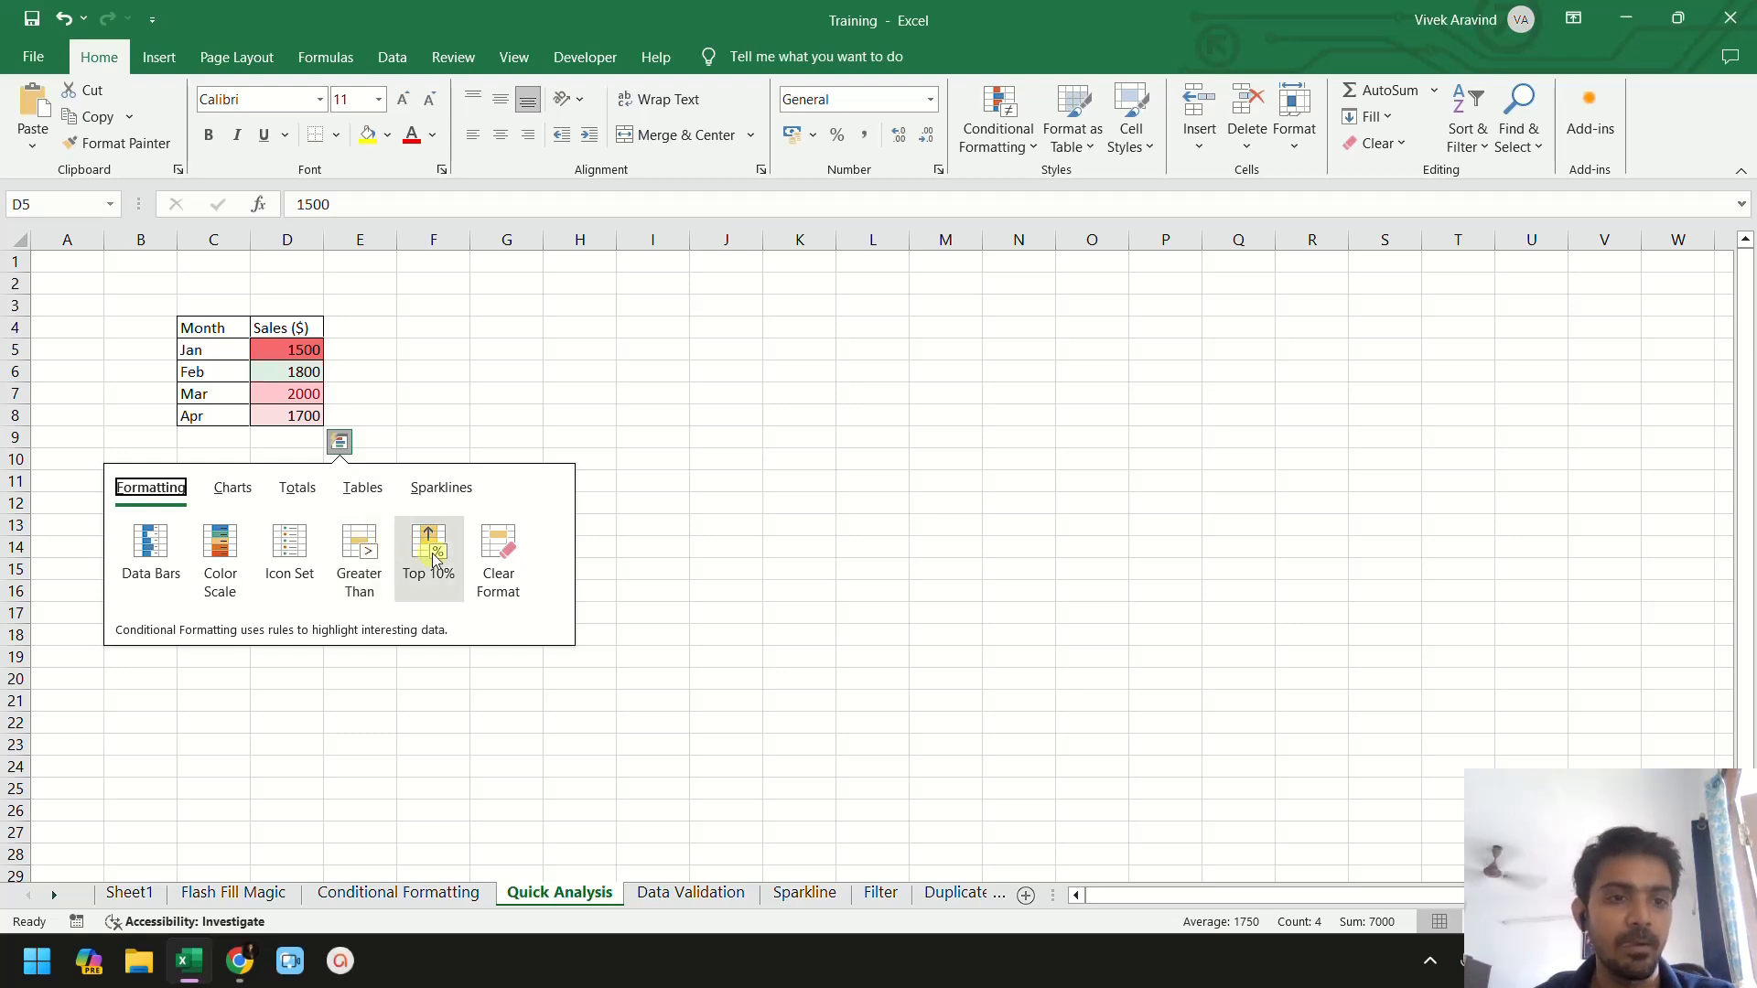
click(230, 490)
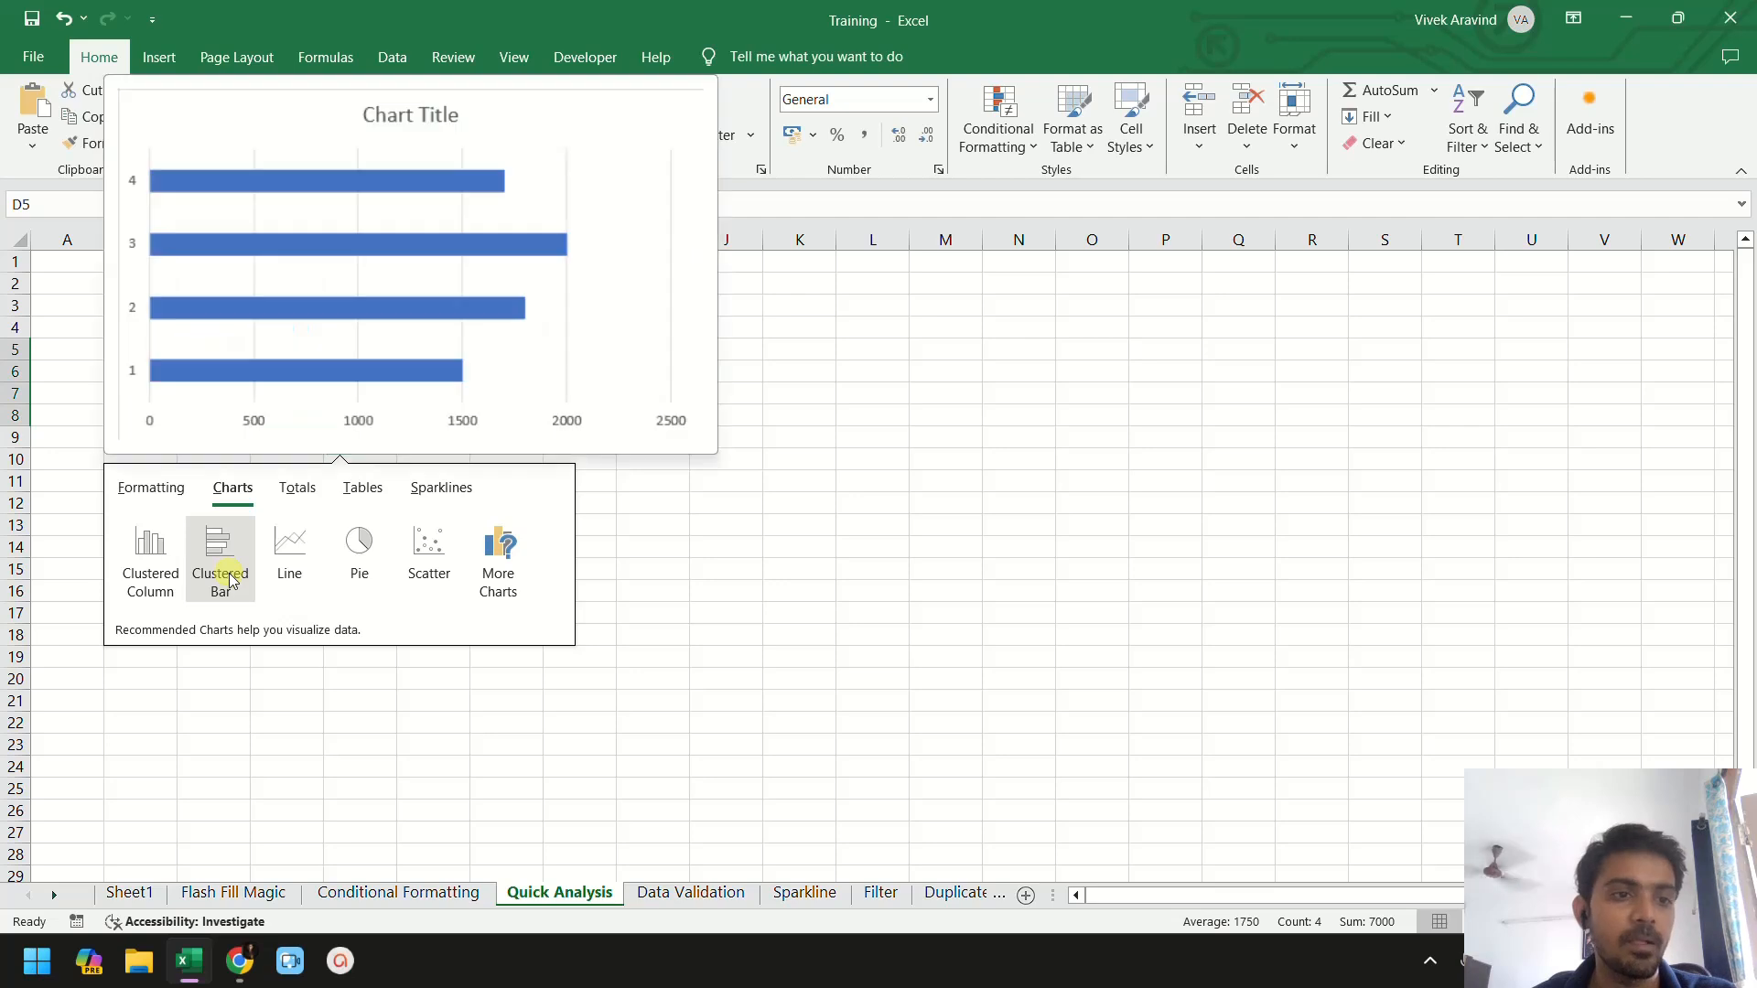
click(301, 546)
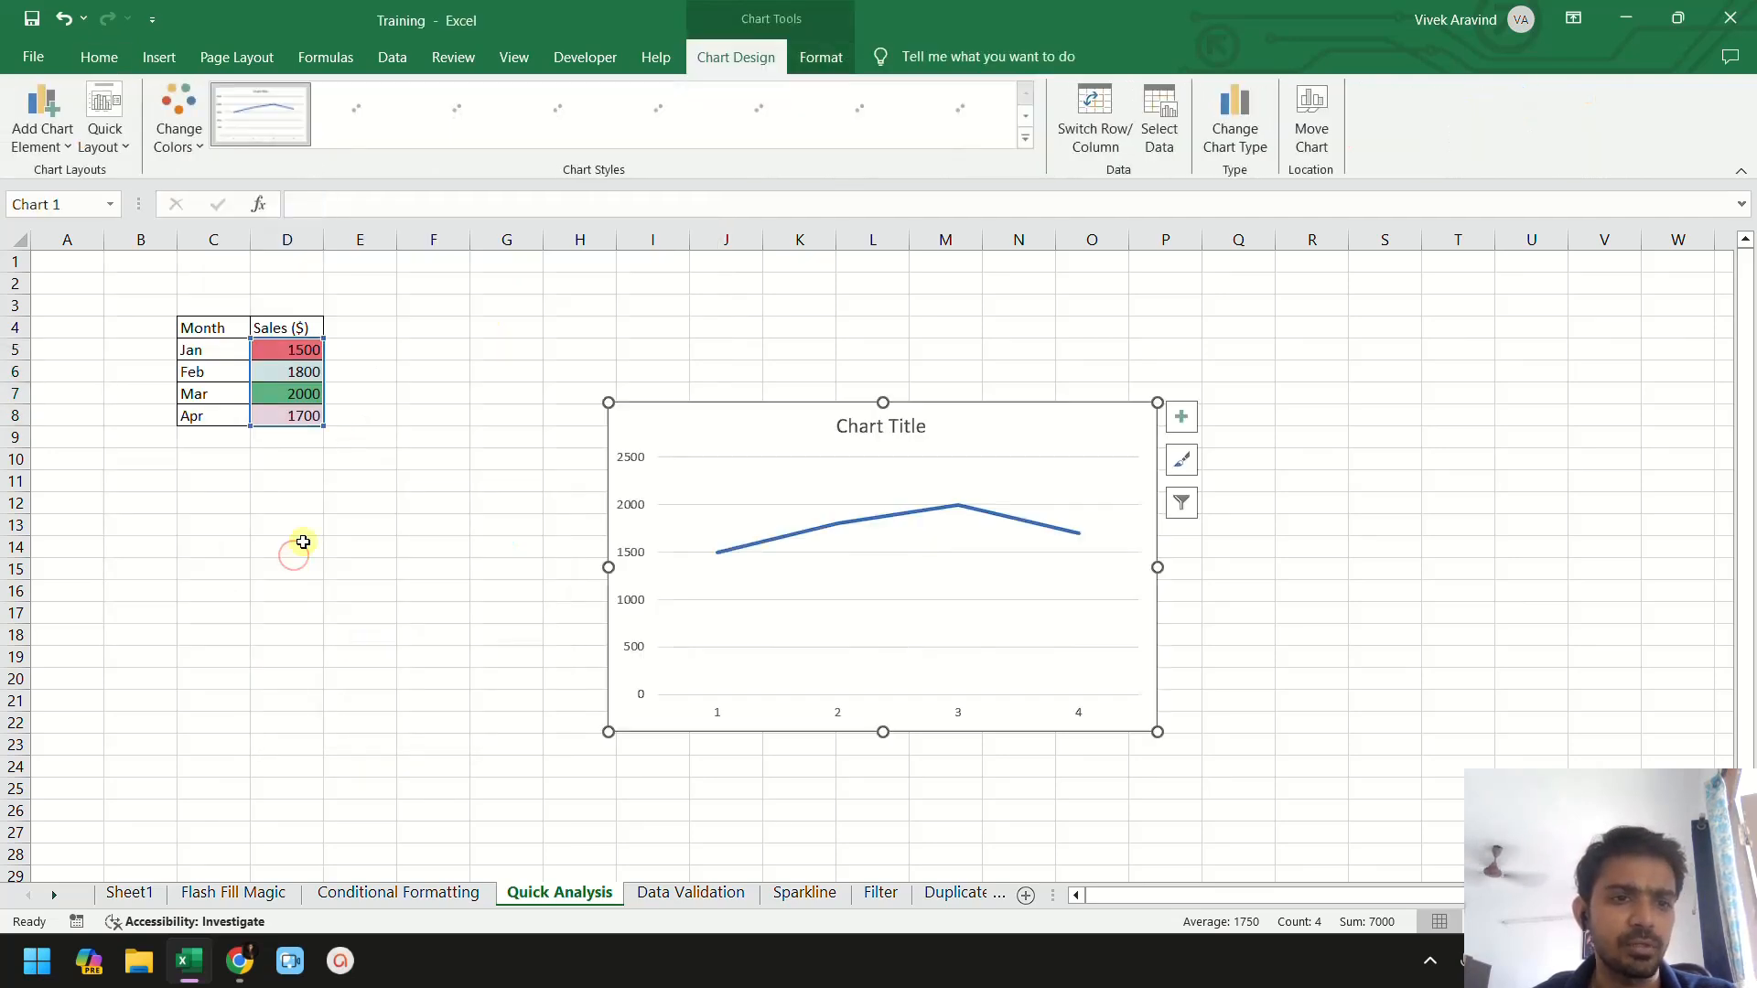
- Delete the line chart's horizontal axis labels
click(723, 713)
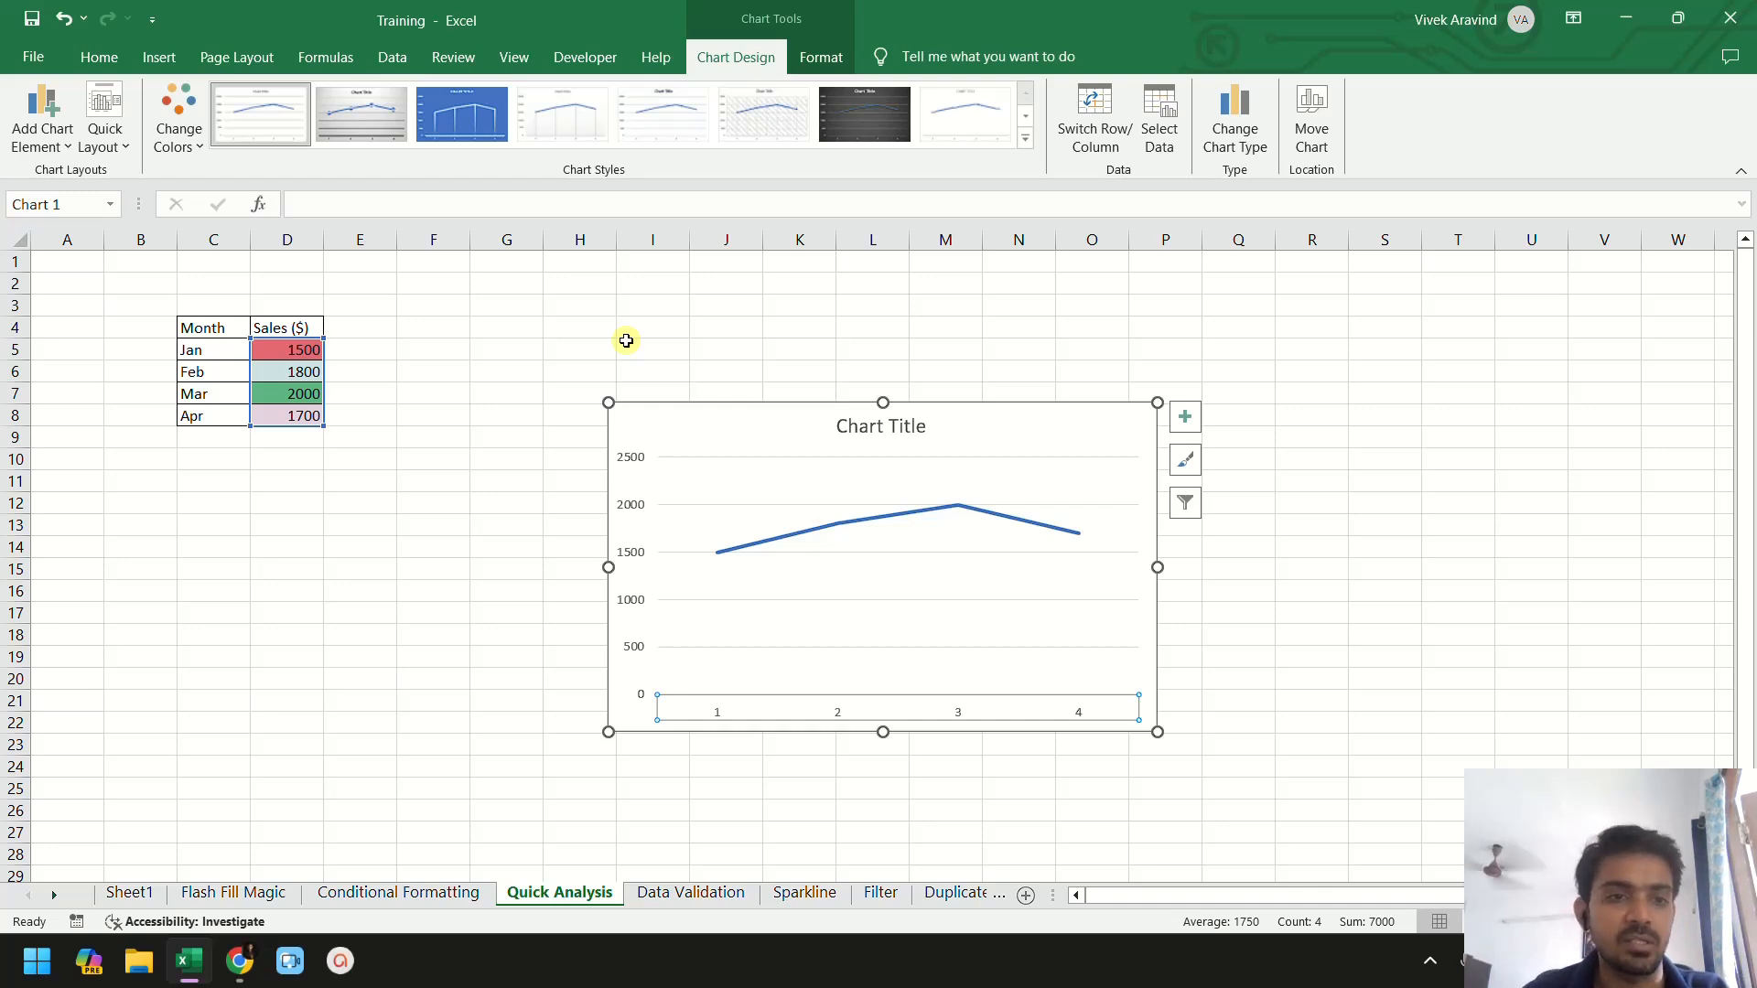
key(Delete)
key(Escape)
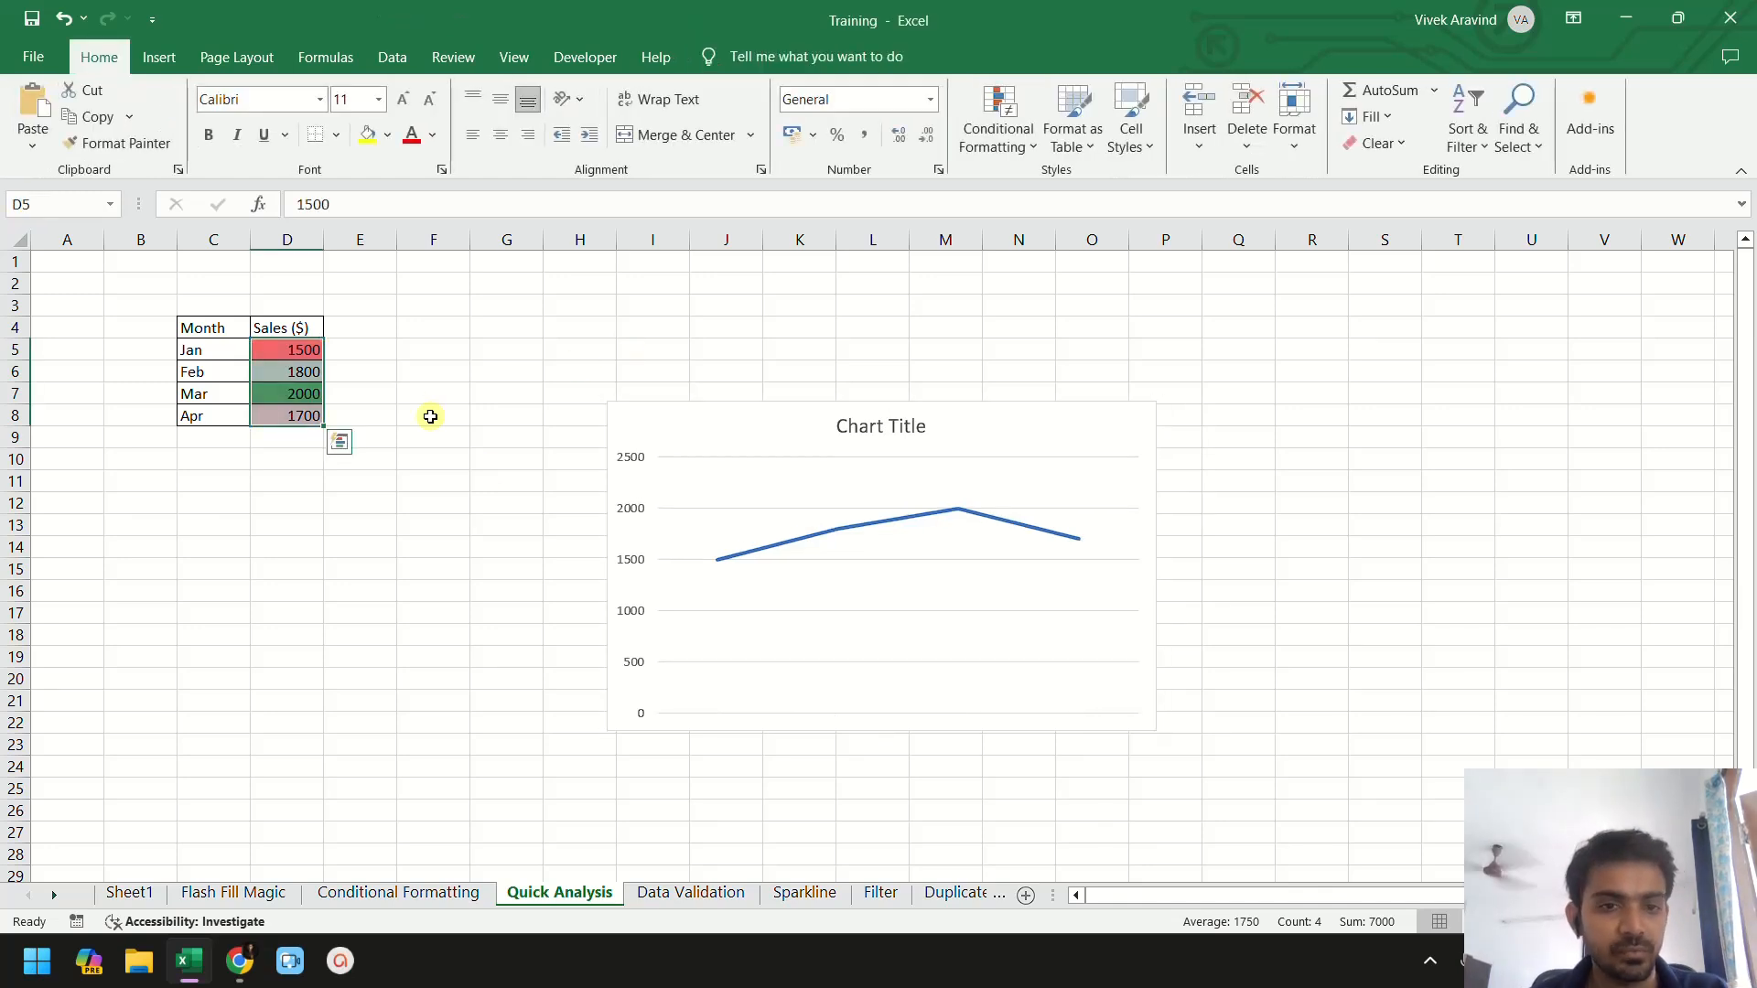
click(353, 444)
click(314, 412)
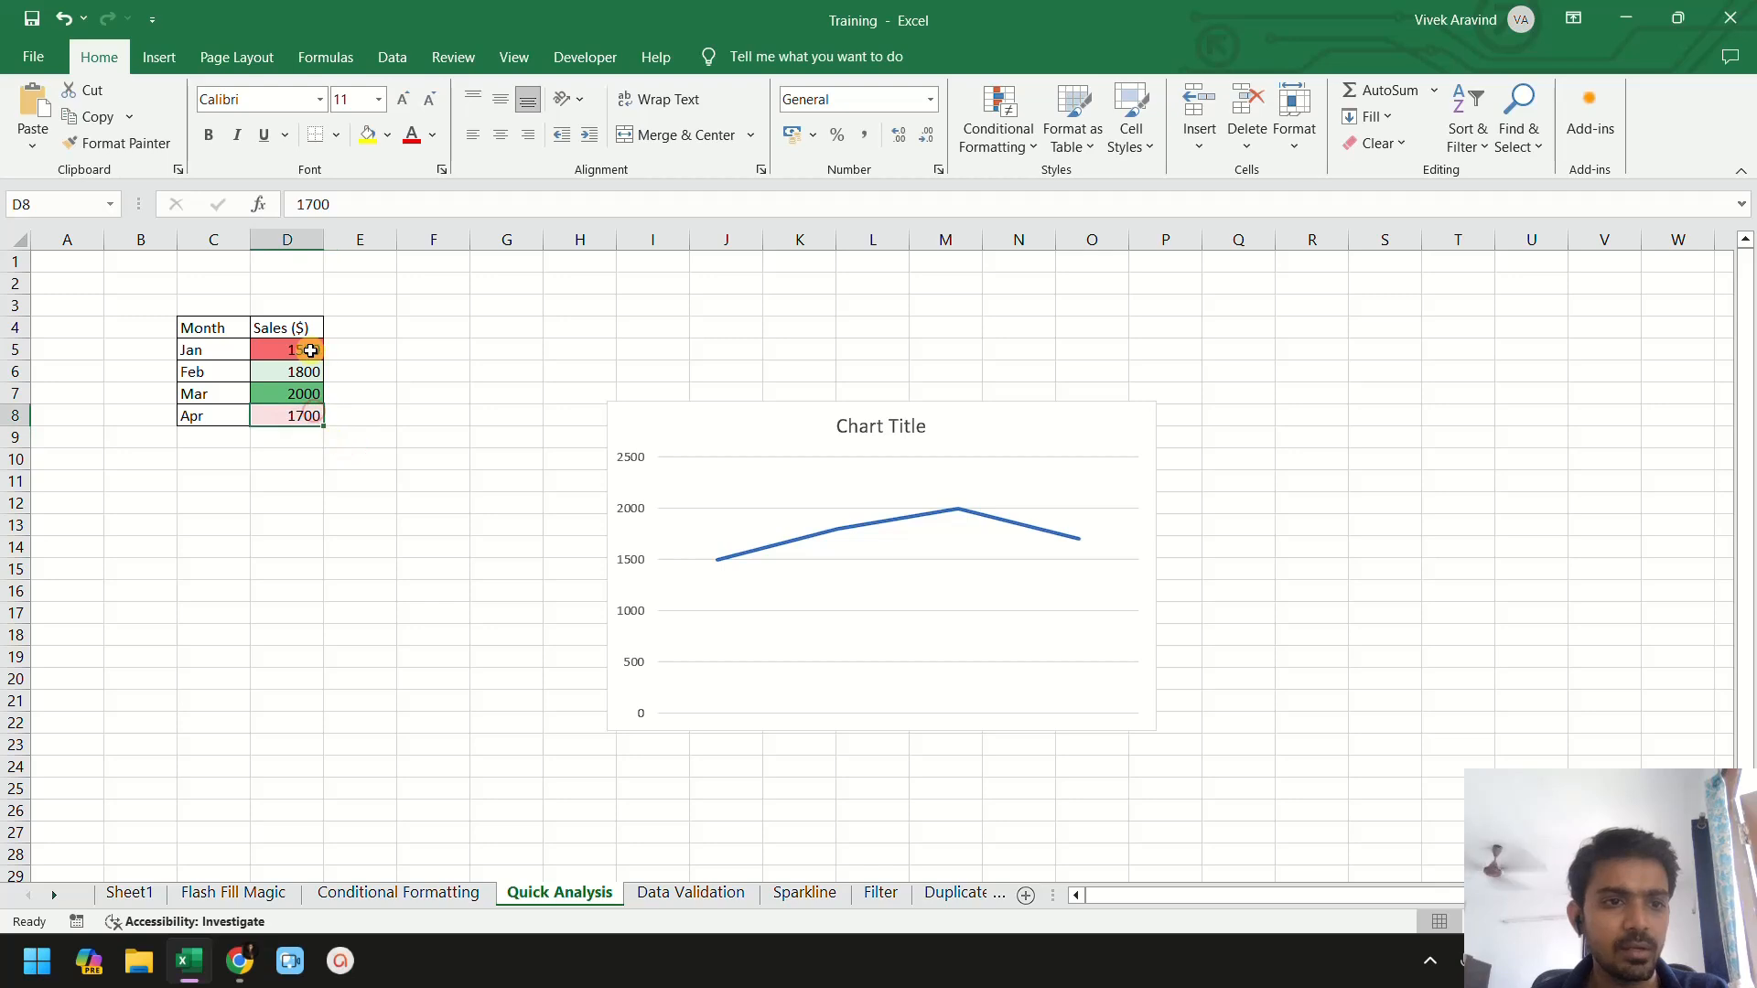
drag(303, 327, 310, 420)
click(226, 327)
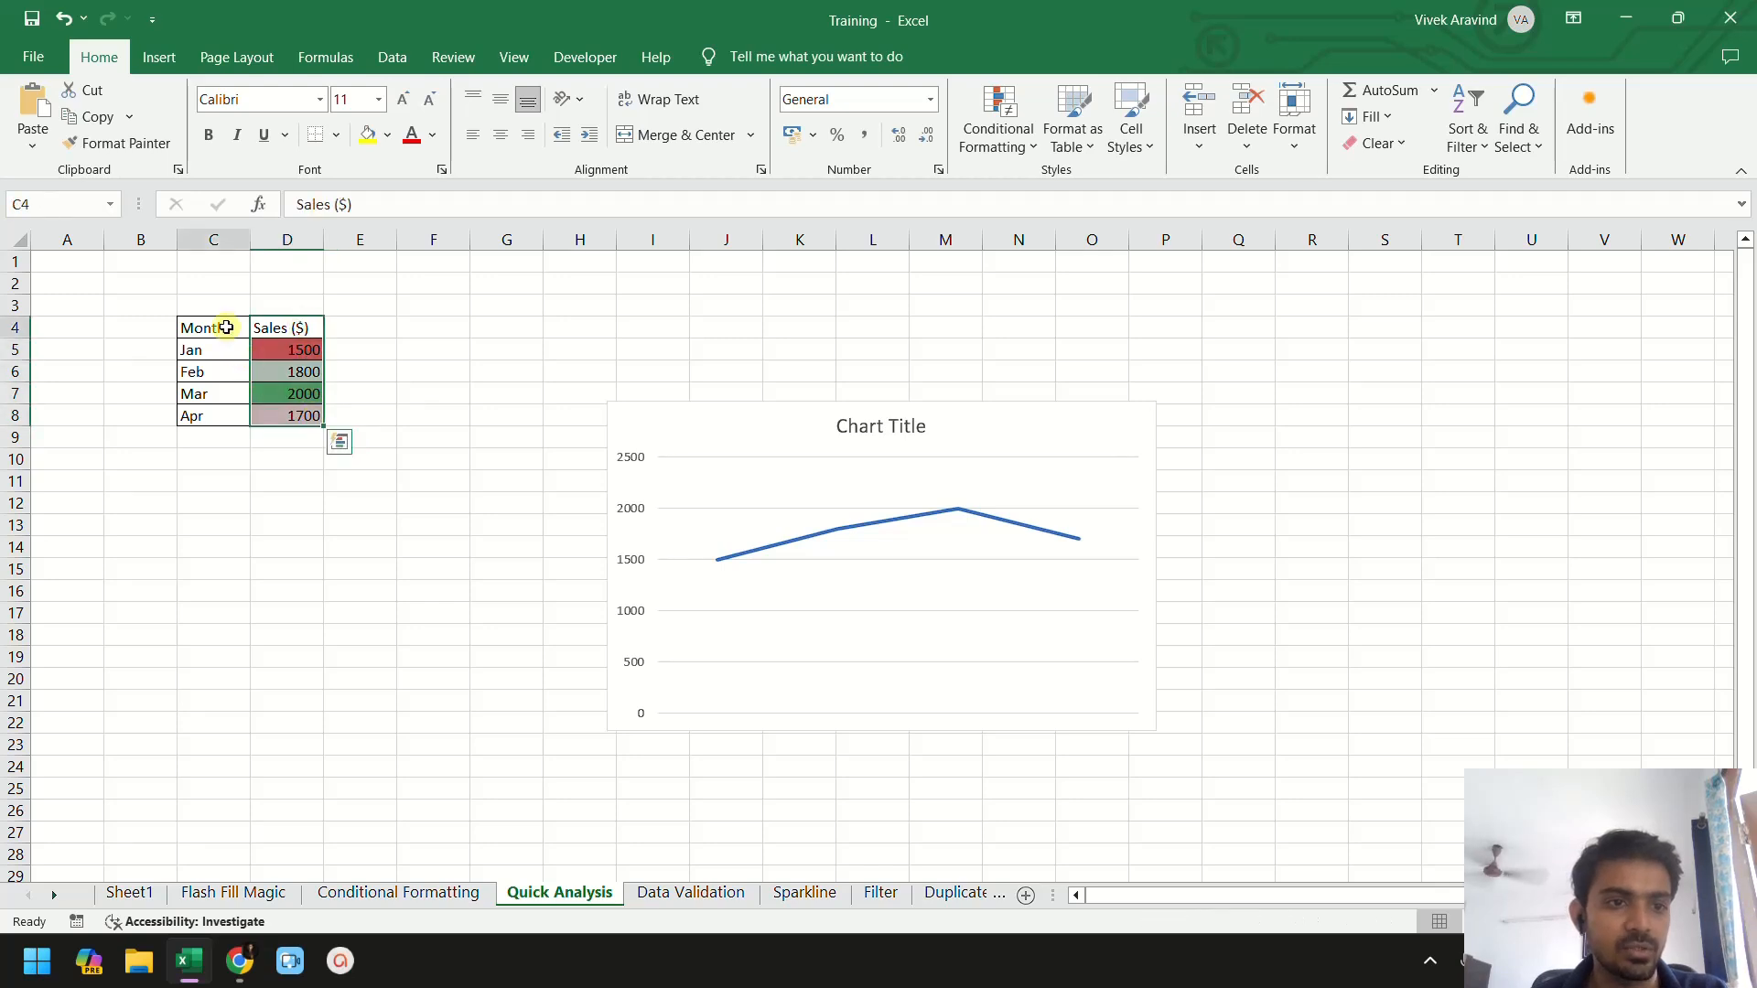
- Delete the line chart from the Quick Analysis sheet
click(721, 431)
key(Delete)
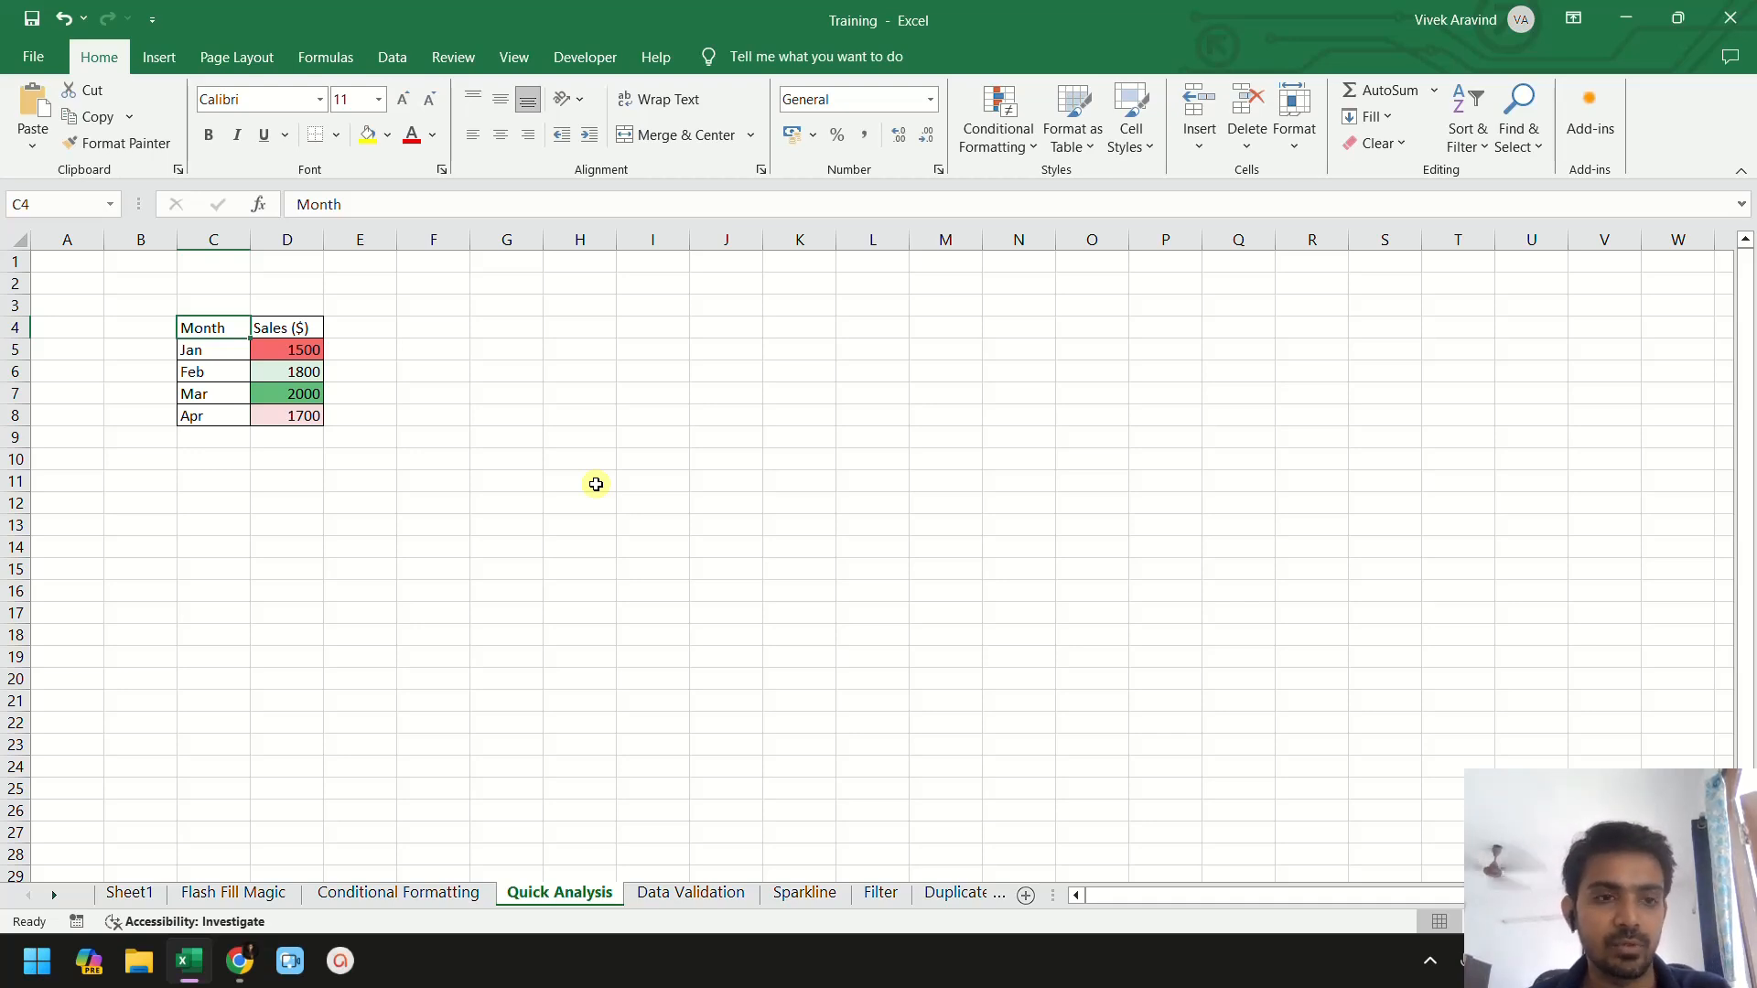
- Switch to the Data Validation sheet and look over the Students and Status table
click(659, 899)
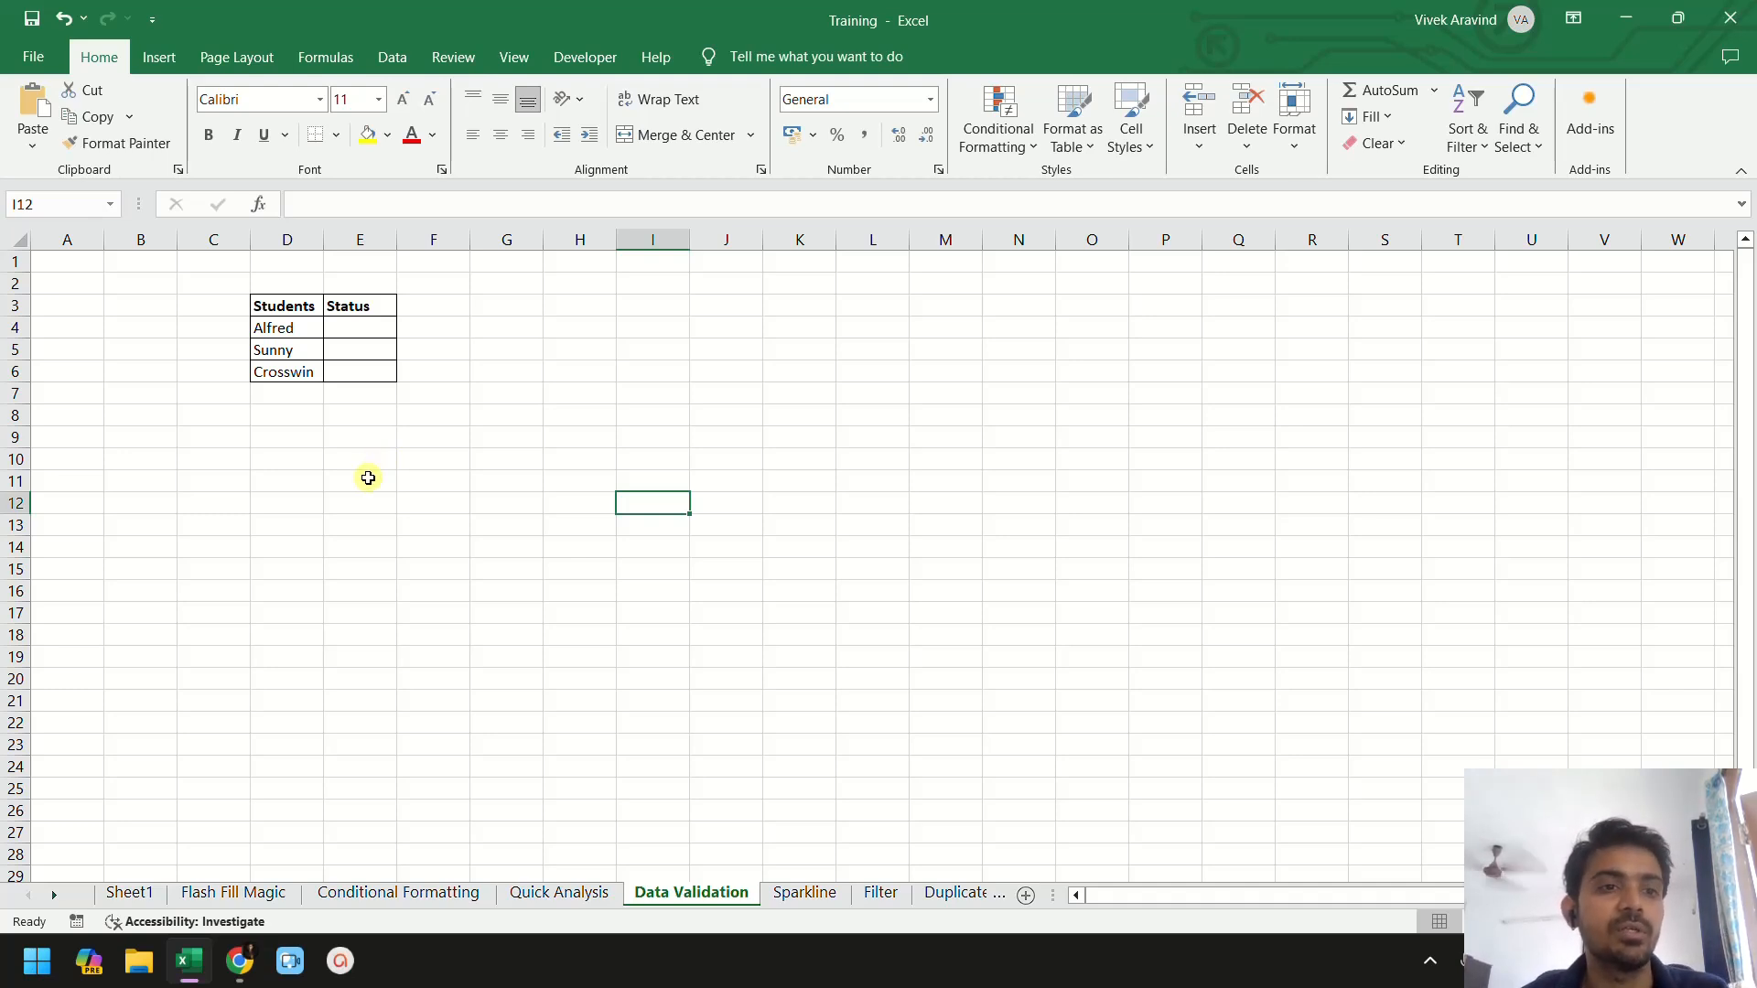
click(290, 306)
drag(327, 311, 374, 373)
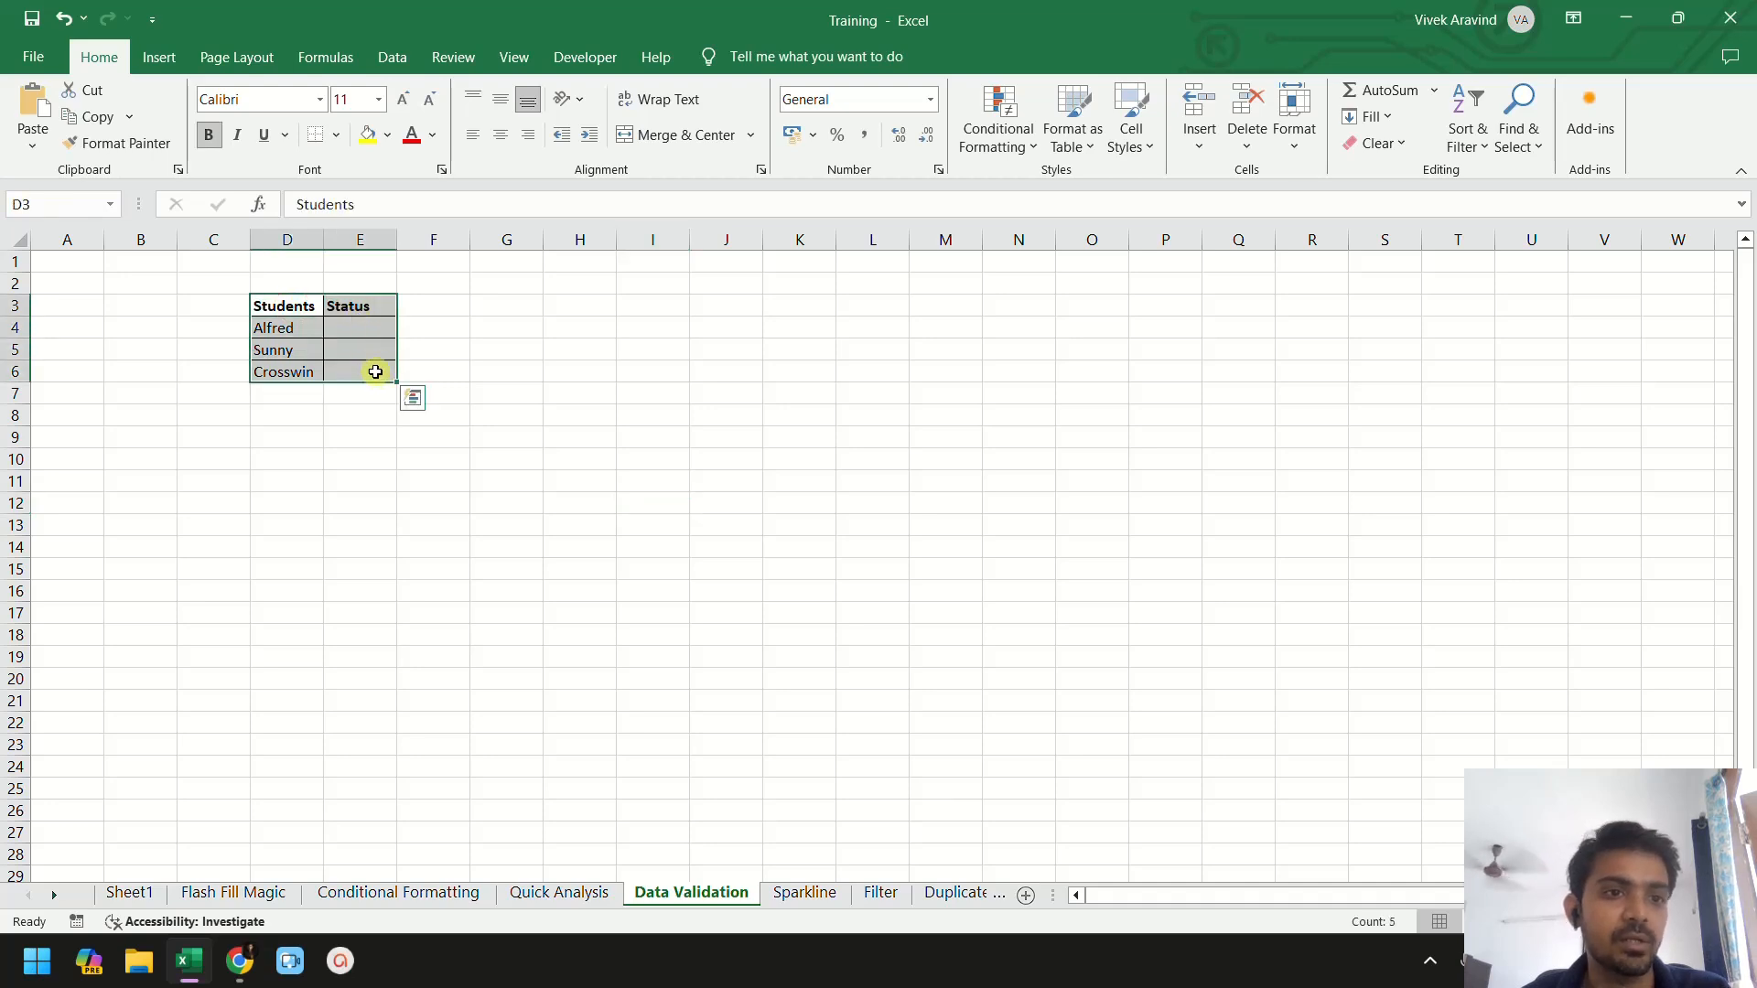
click(370, 306)
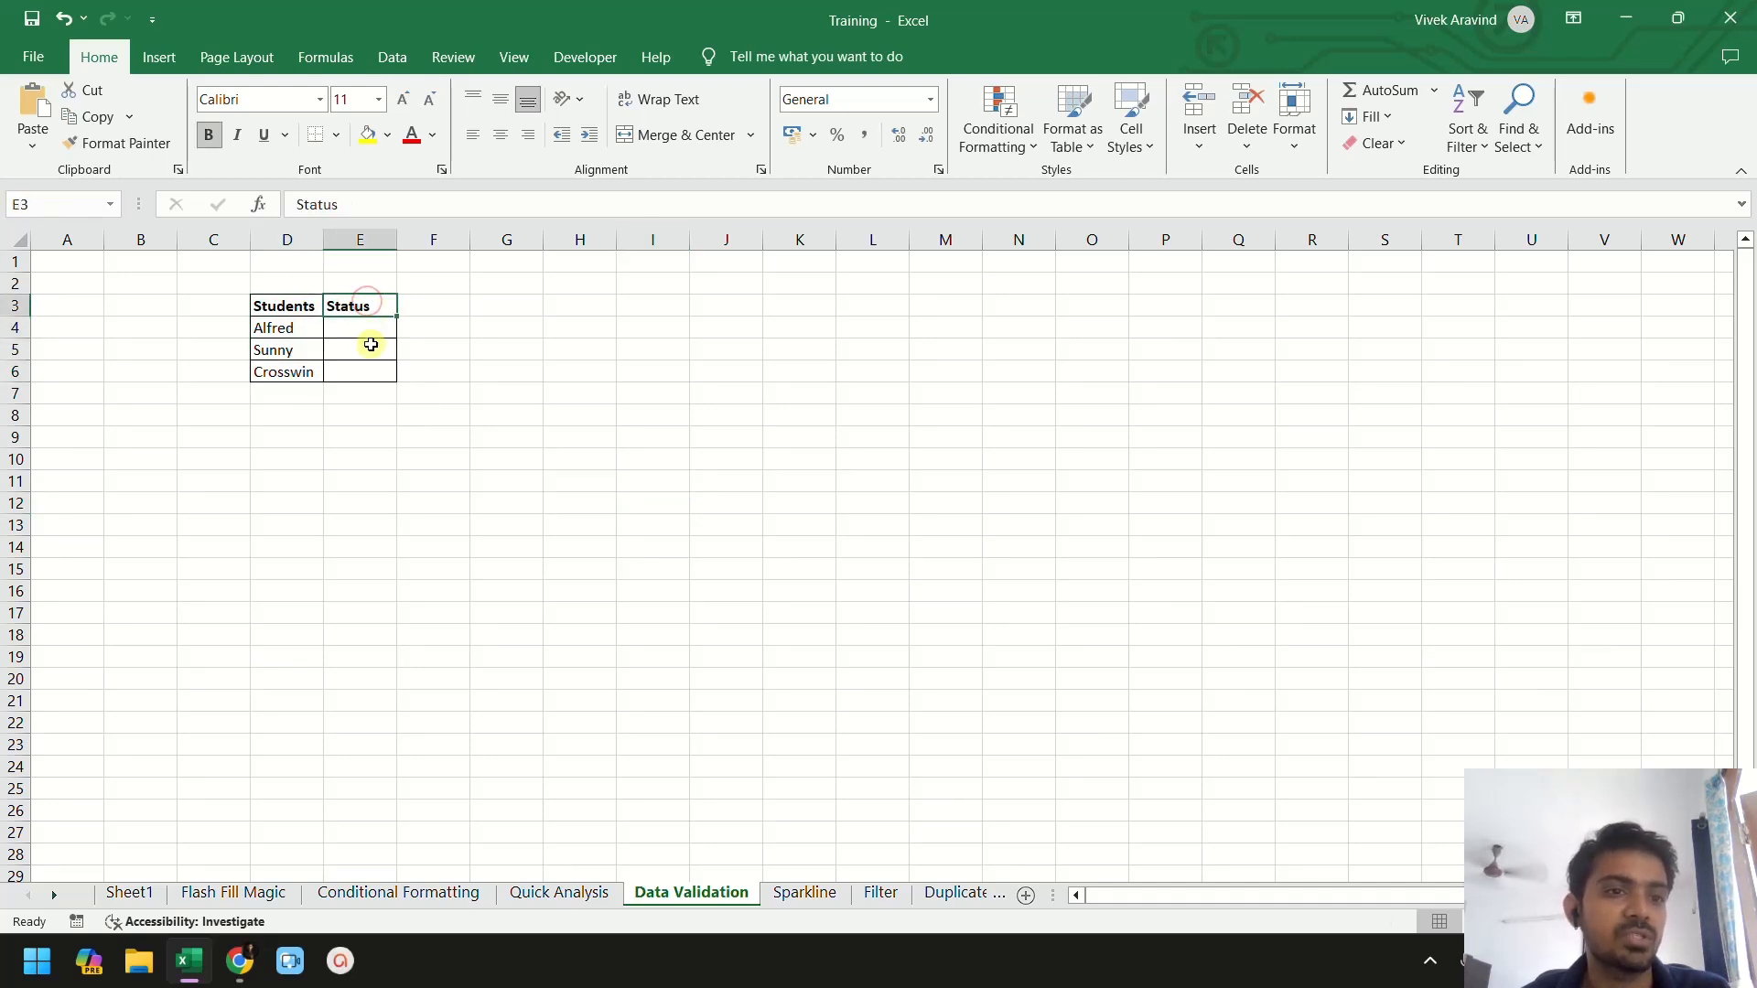
click(371, 330)
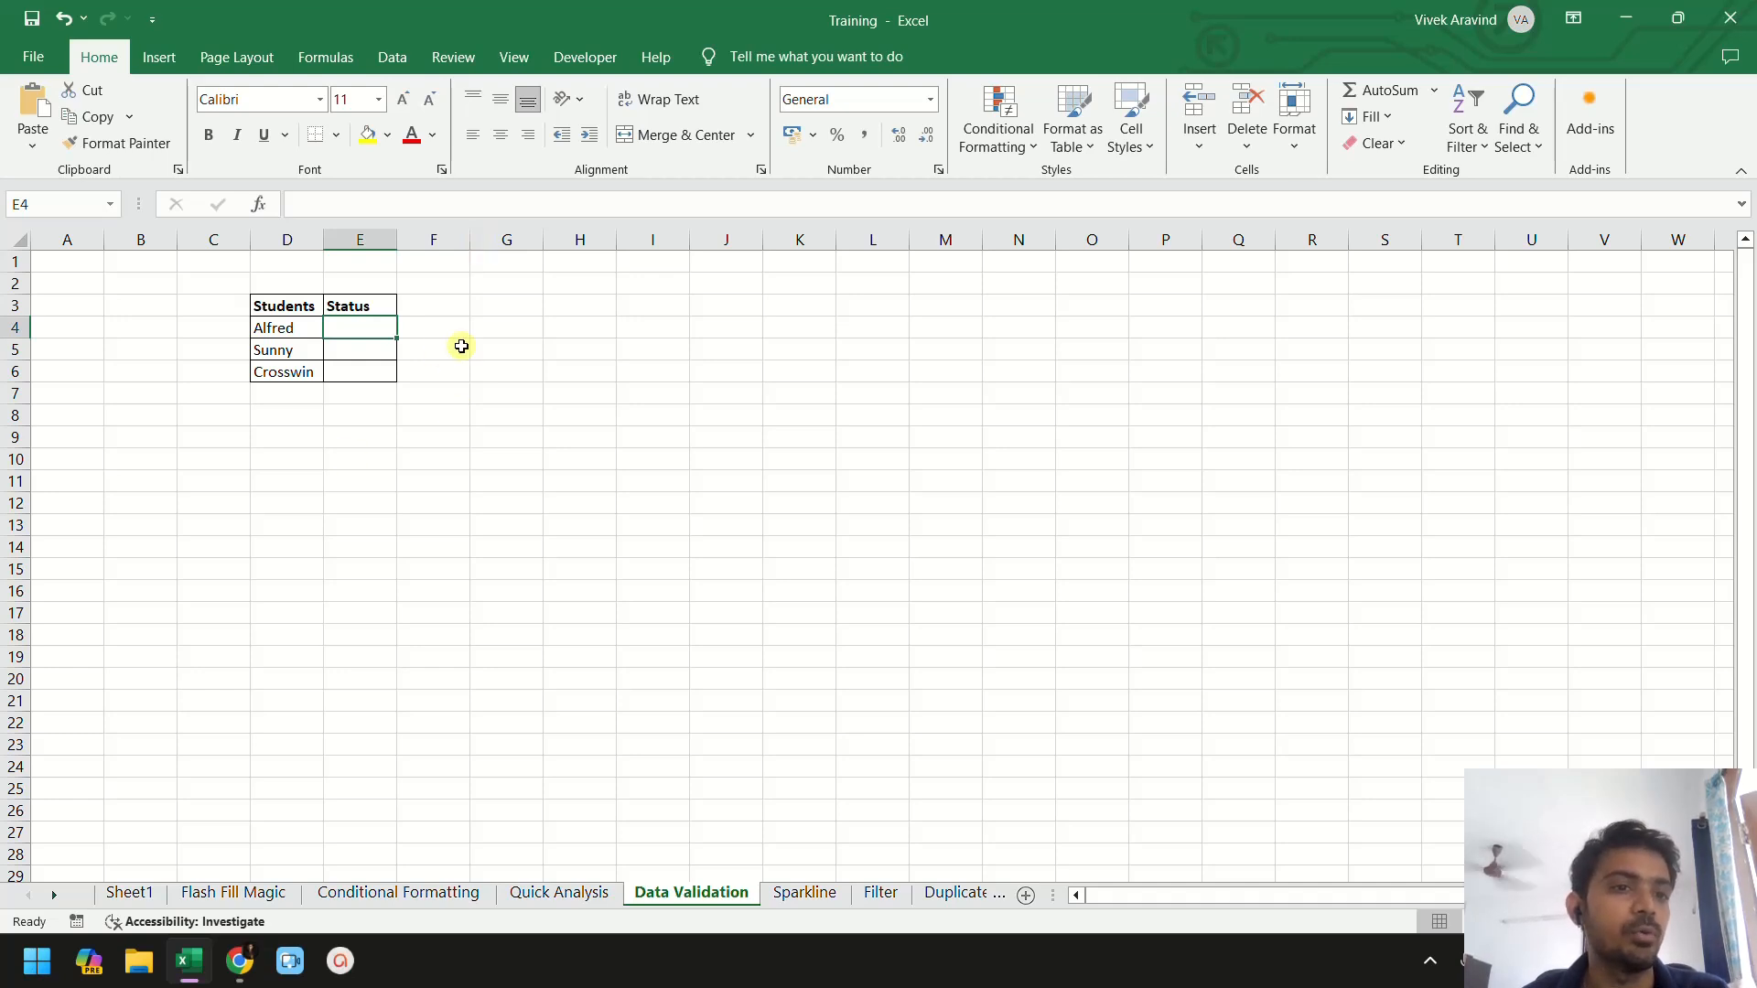
- Enter Pass, Fail and Pass as the students' statuses manually, then clear those Status cells
text(Pass)
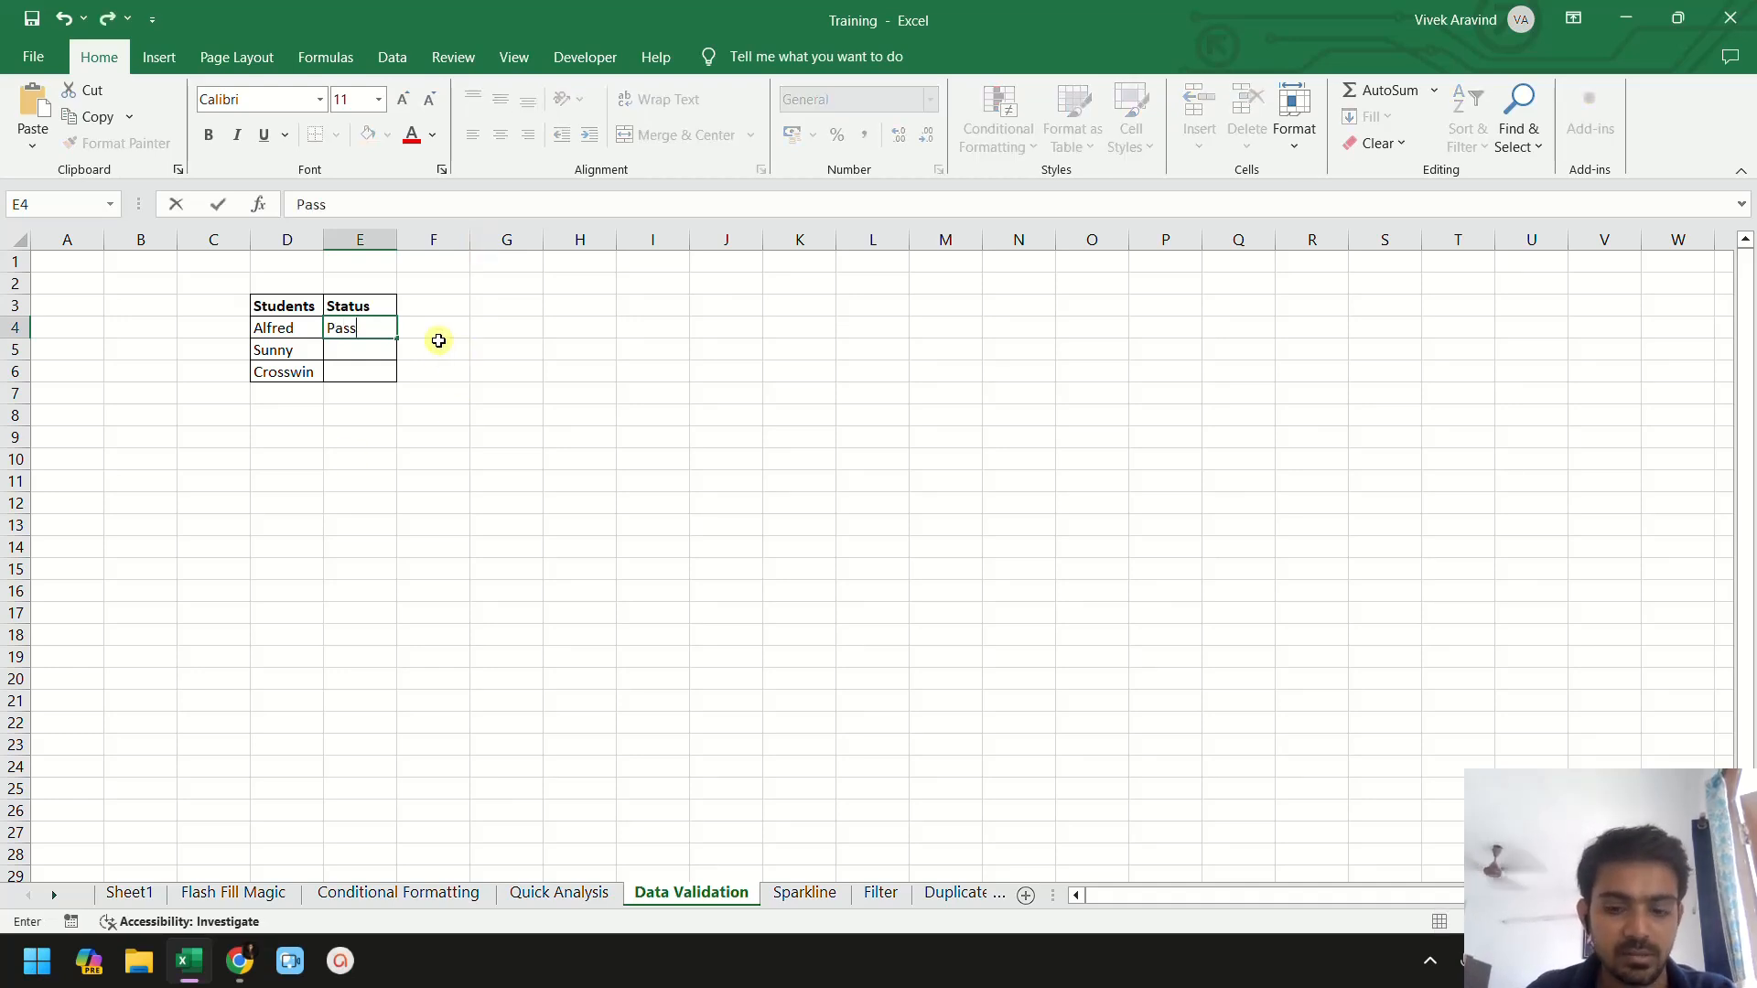
key(Return)
text(Fai)
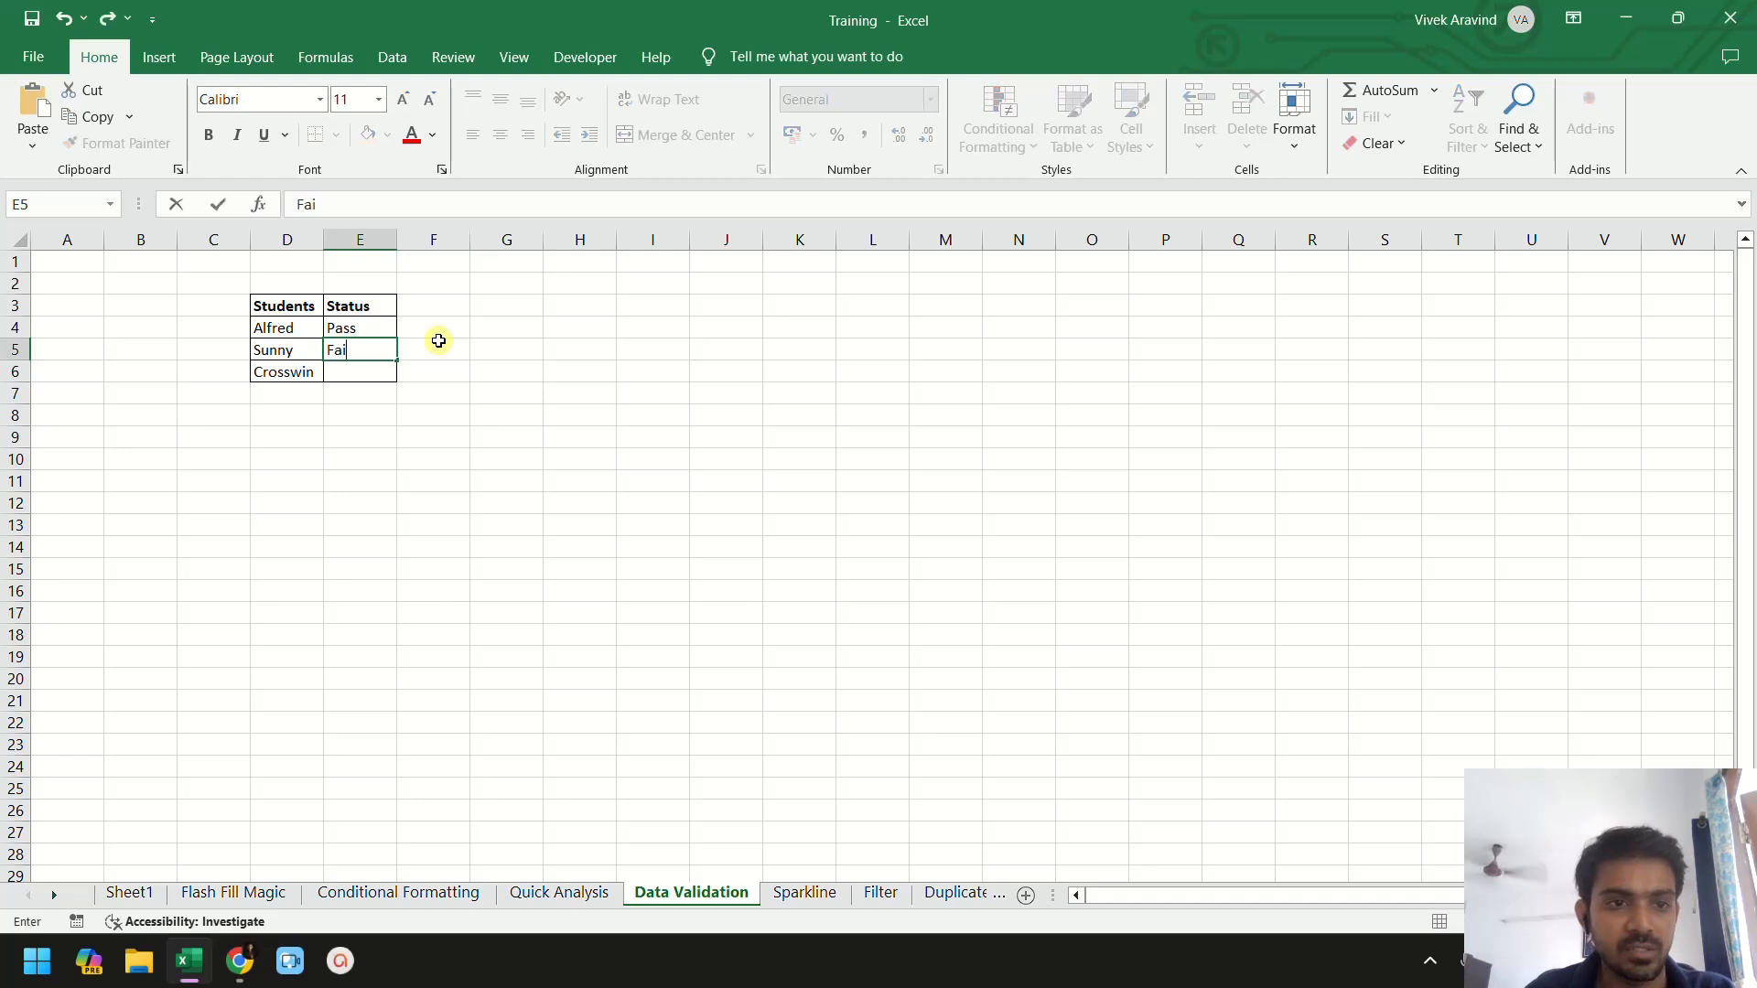
text(l)
key(Return)
text(Pass)
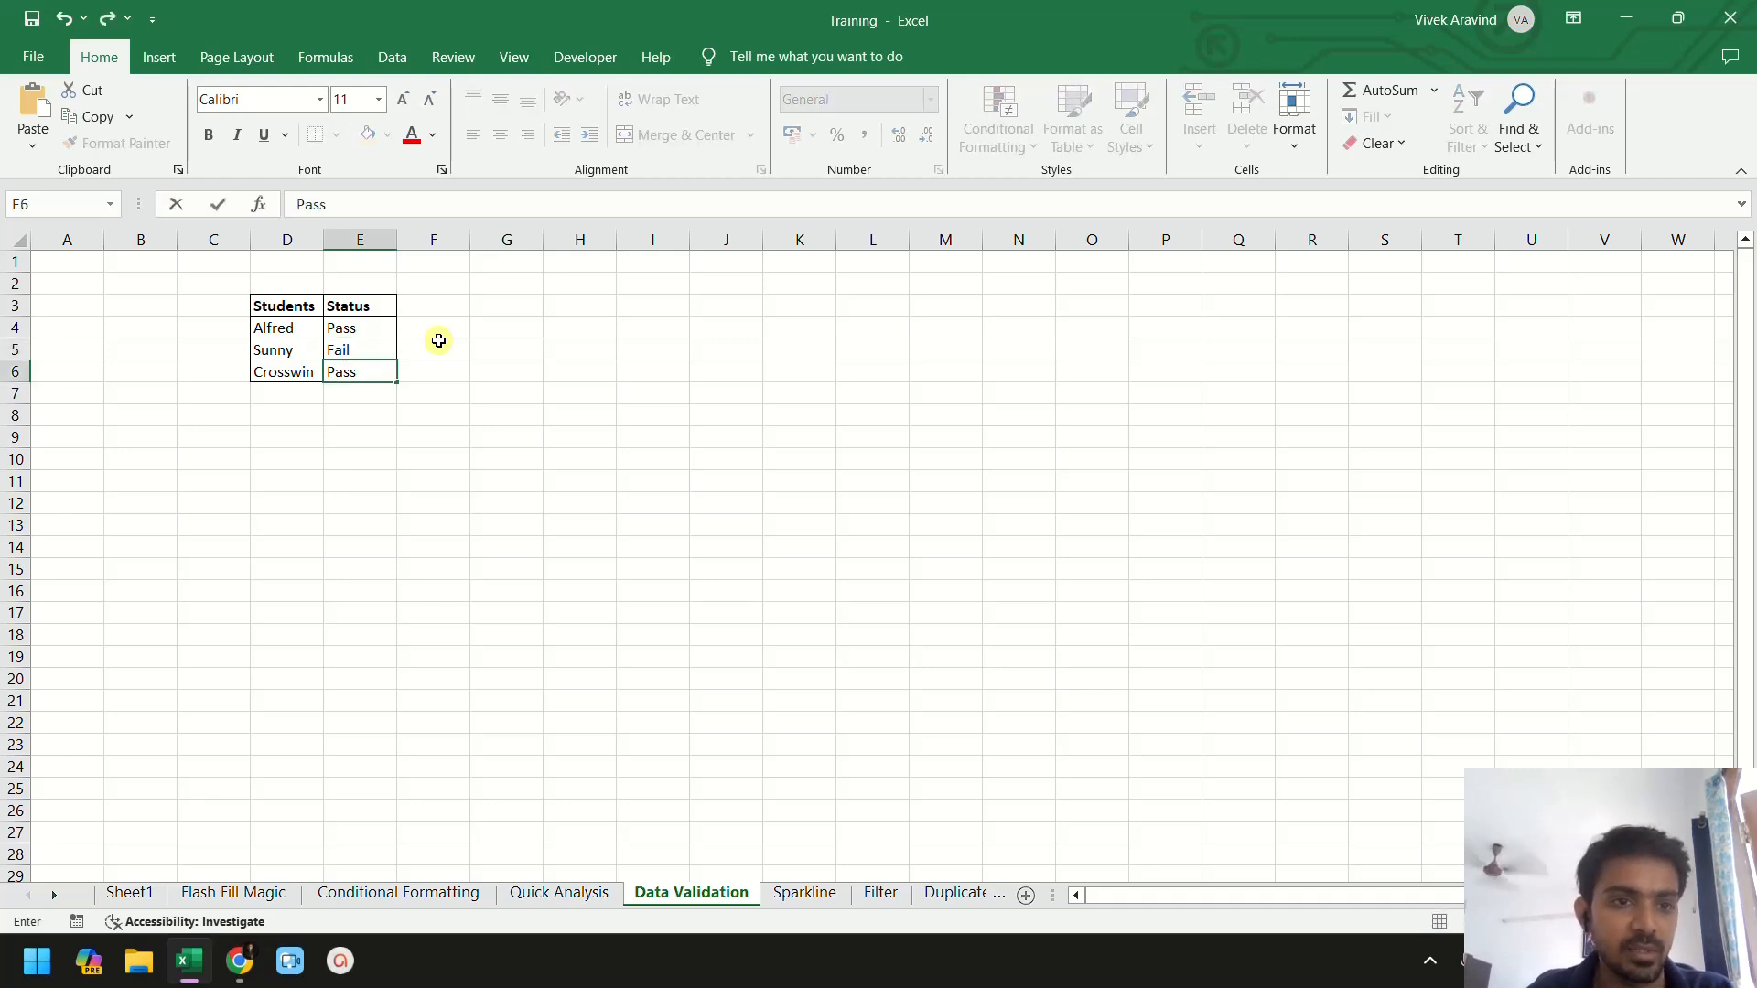
key(Return)
key(Up)
key(Up)
key(Up)
key(shift+Down)
key(shift+Down)
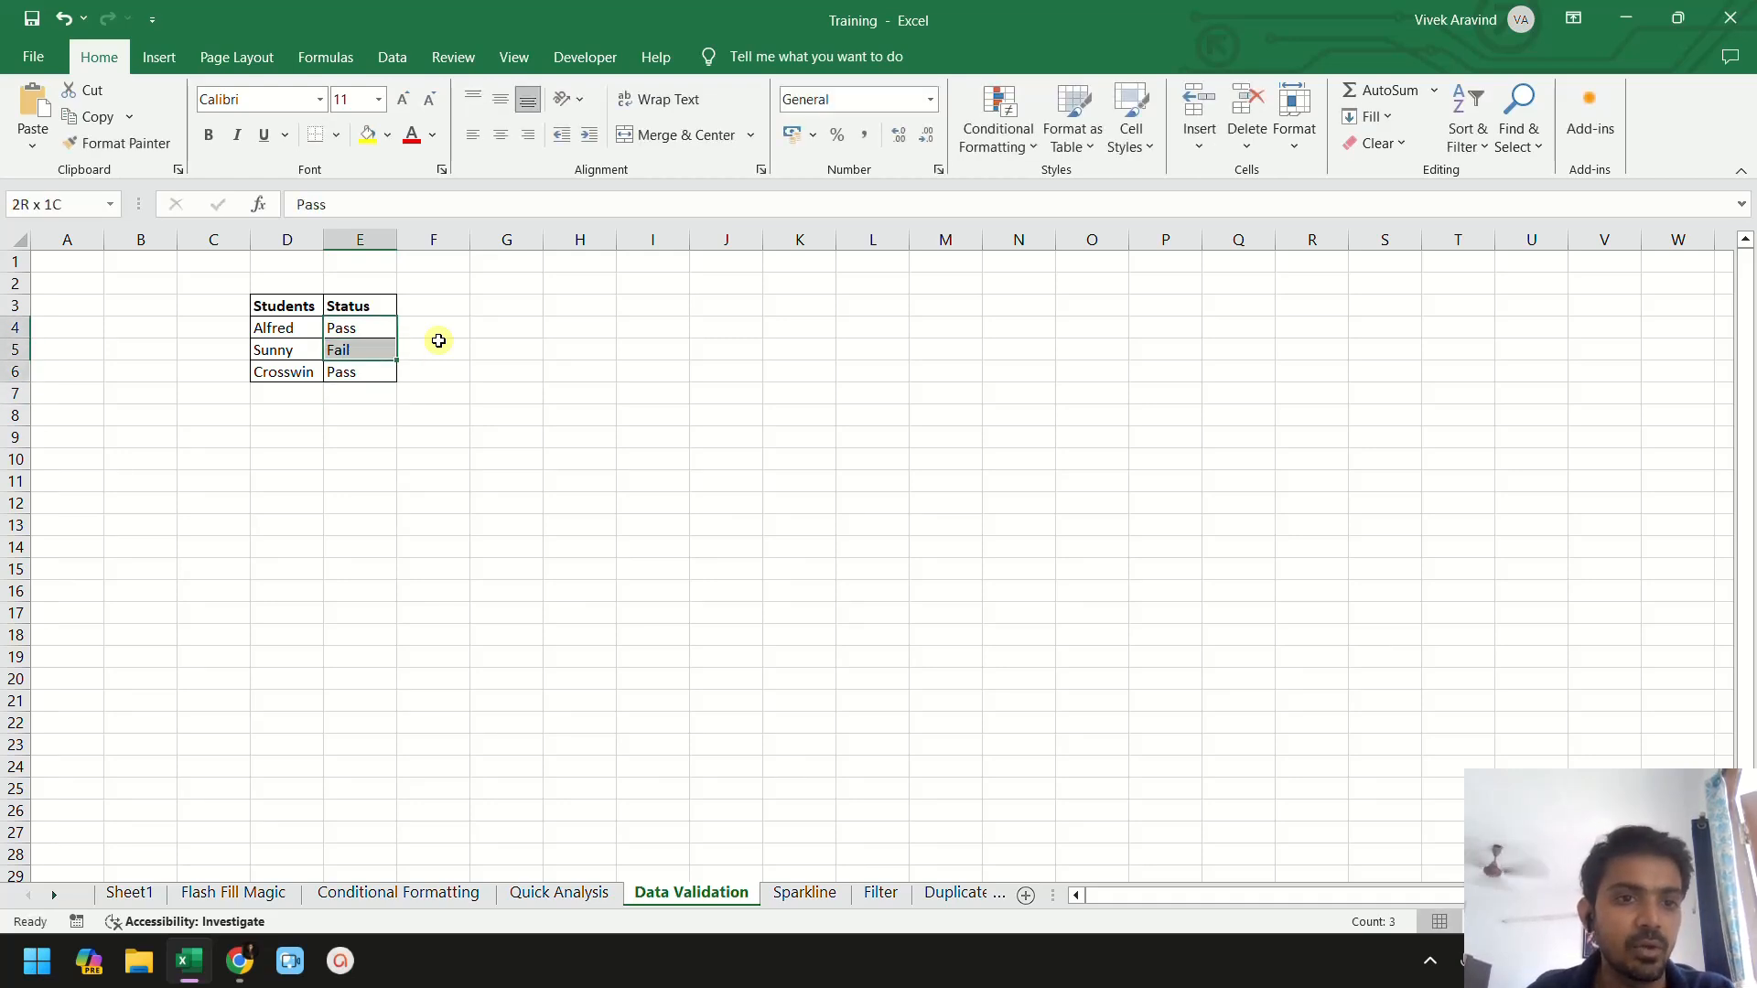
key(Delete)
- Enter the allowed values Pass and Fail in cells Q3 and Q4
click(611, 376)
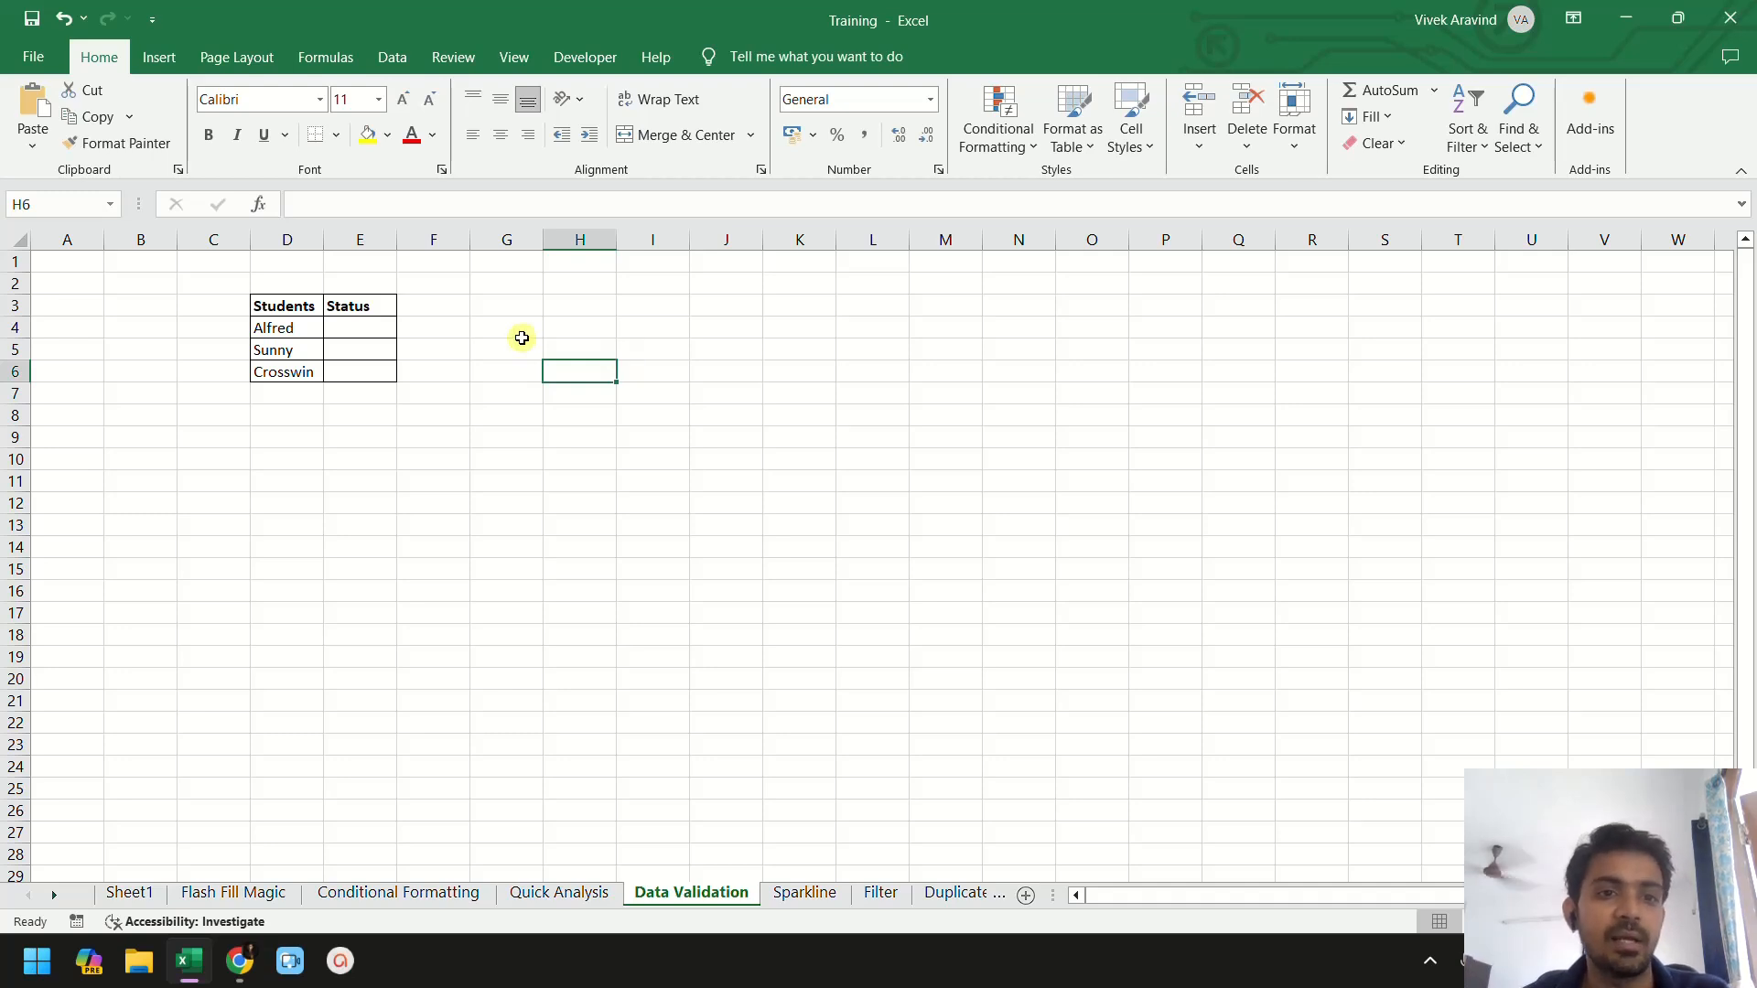
click(1249, 305)
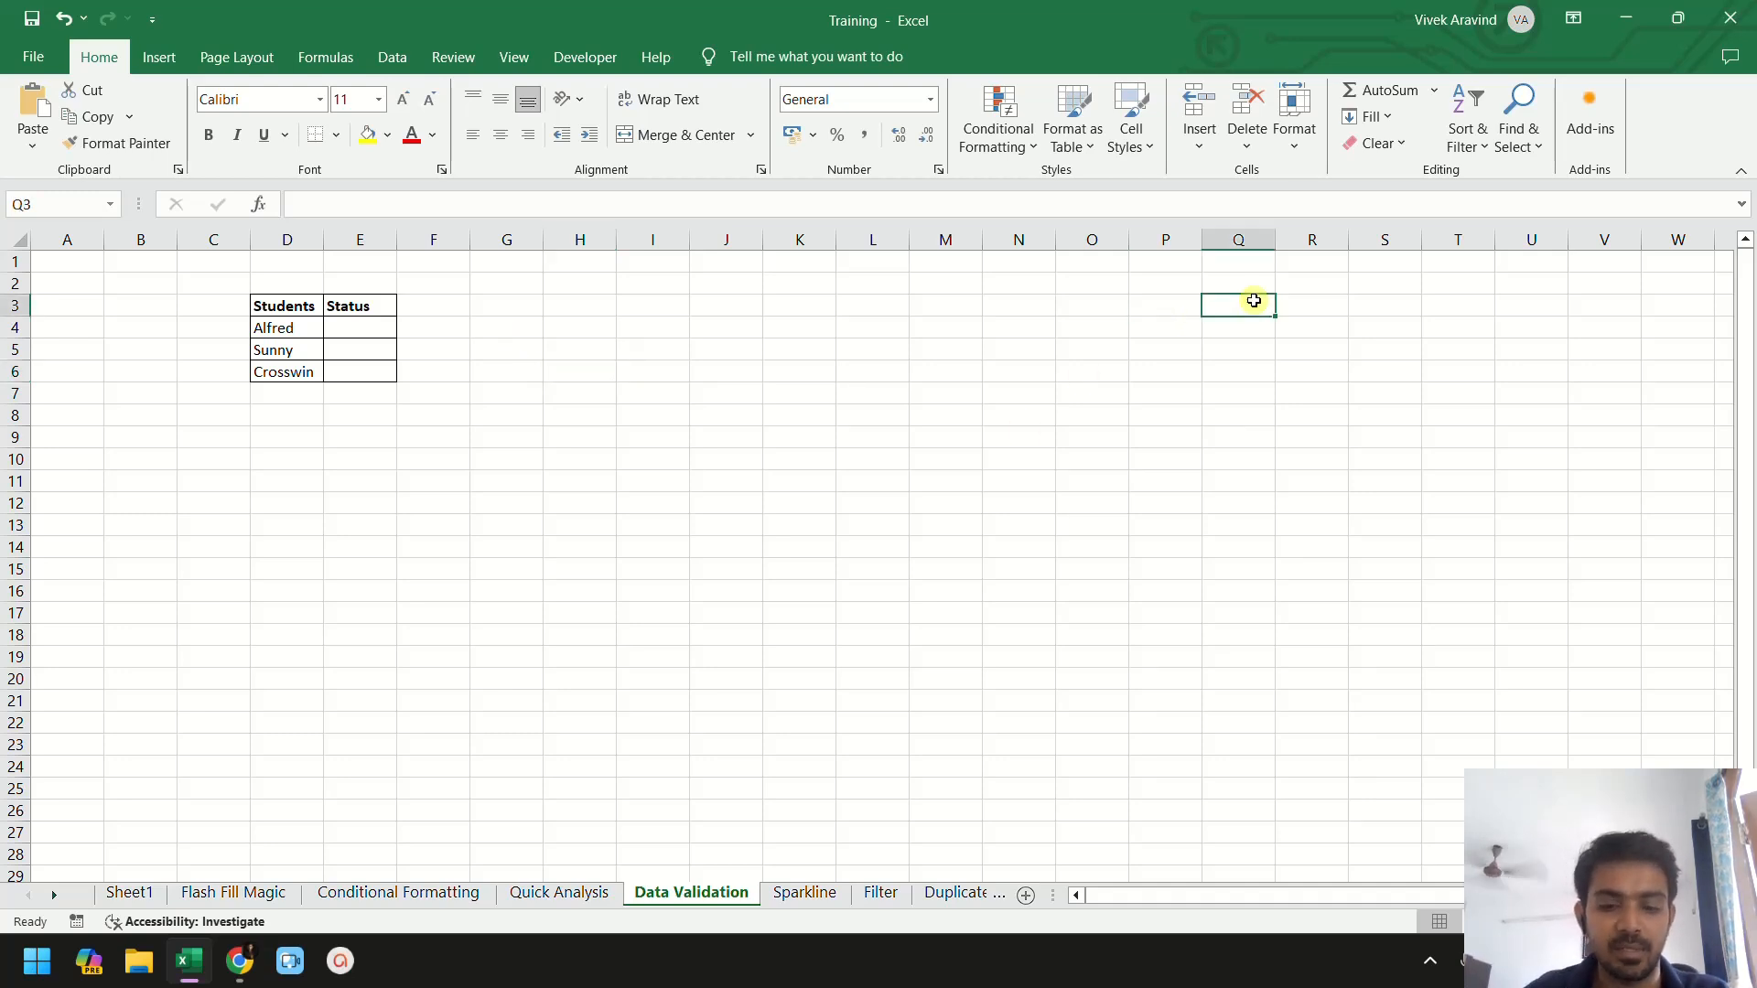
text(Pass)
key(Return)
text(Fail)
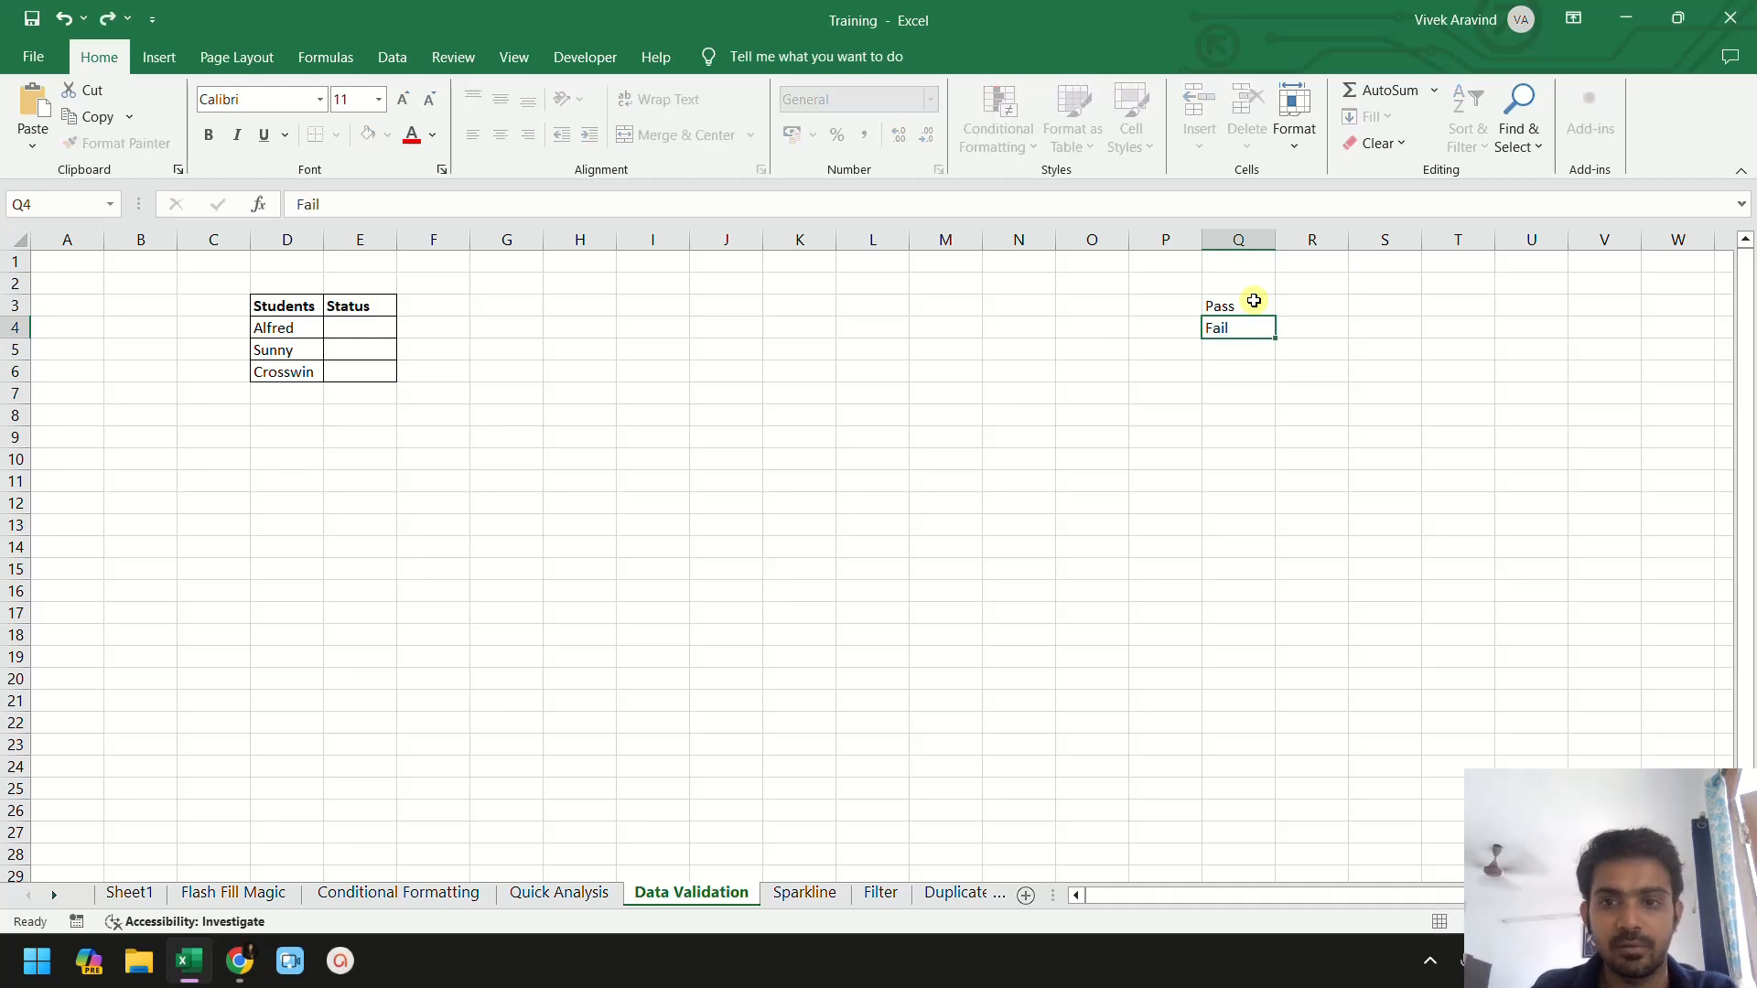
key(Return)
click(1254, 301)
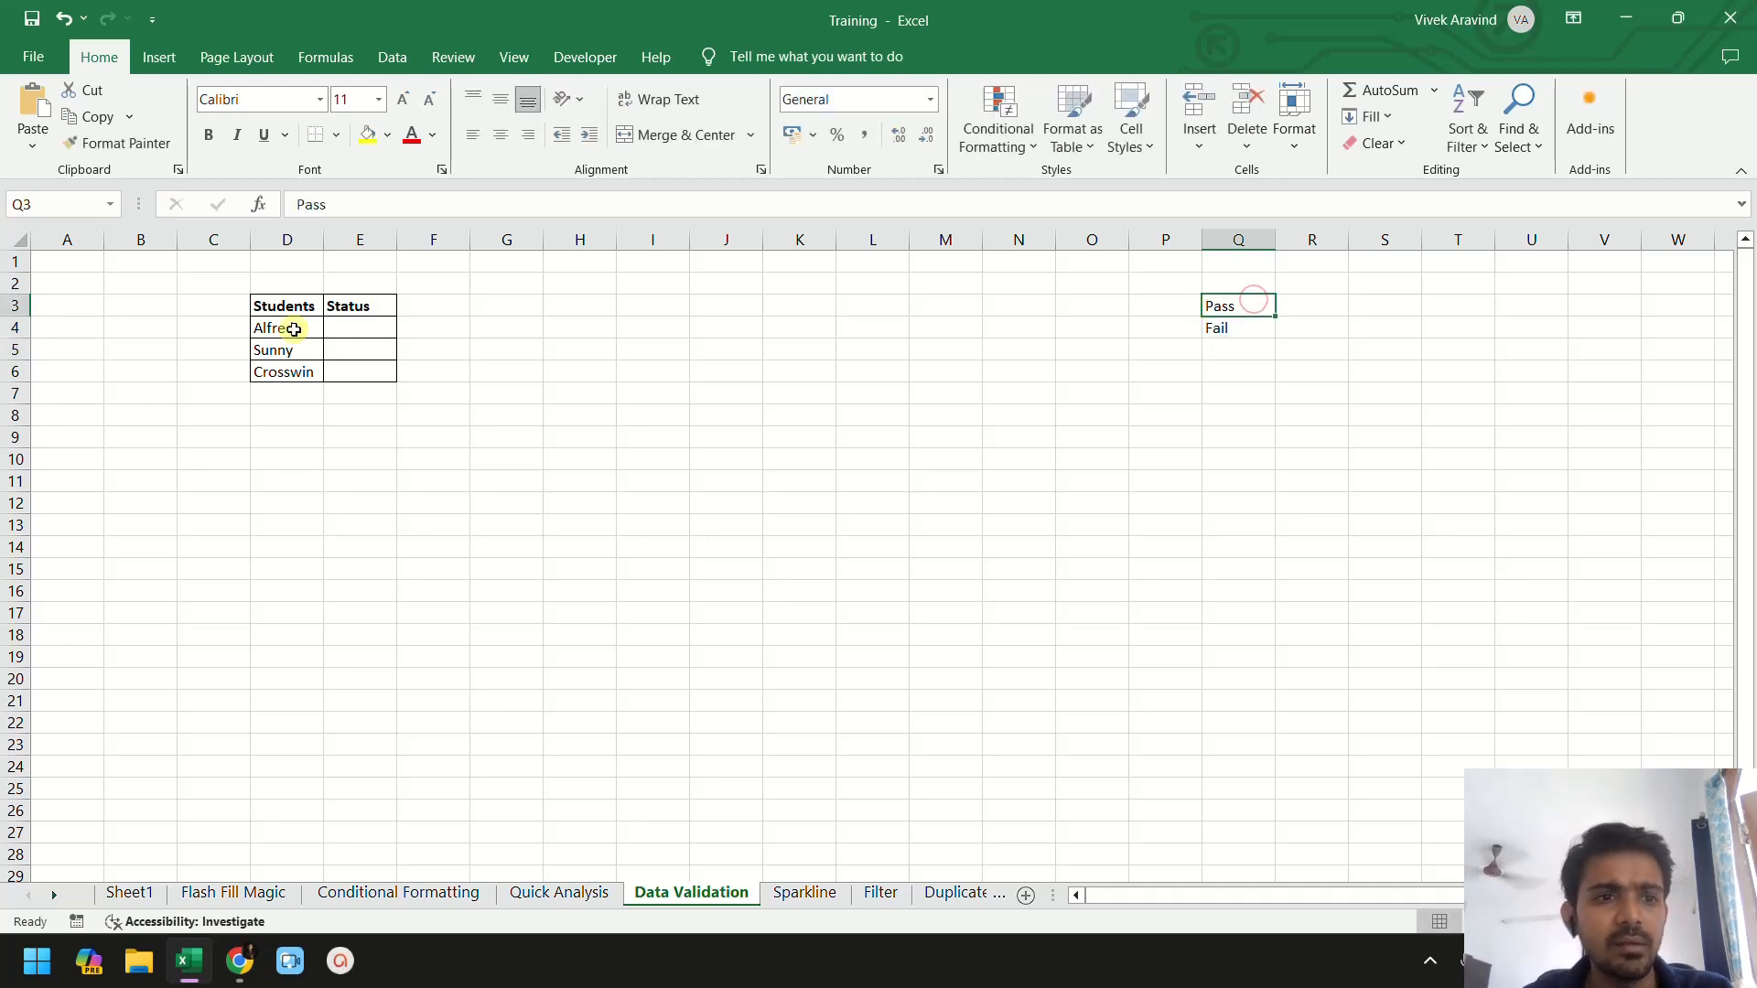
- Add a List data validation to Status cells E4:E6 with source =$Q$3:$Q$4
click(370, 329)
drag(353, 327, 361, 371)
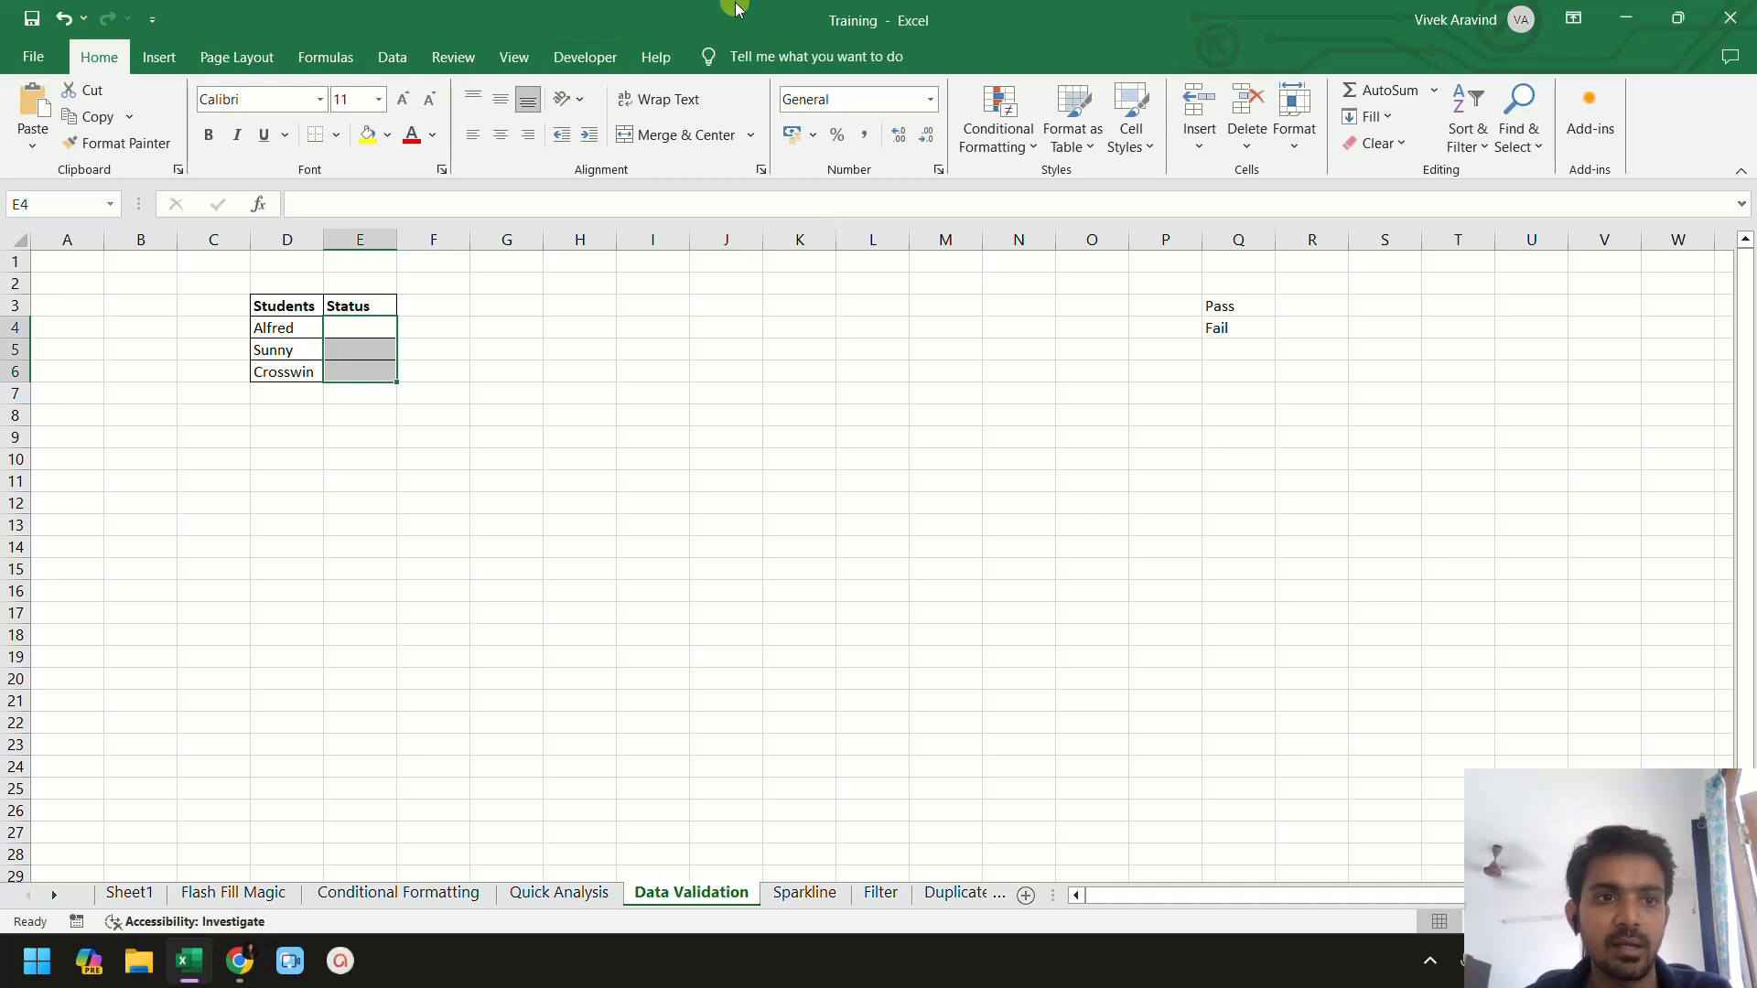
click(383, 68)
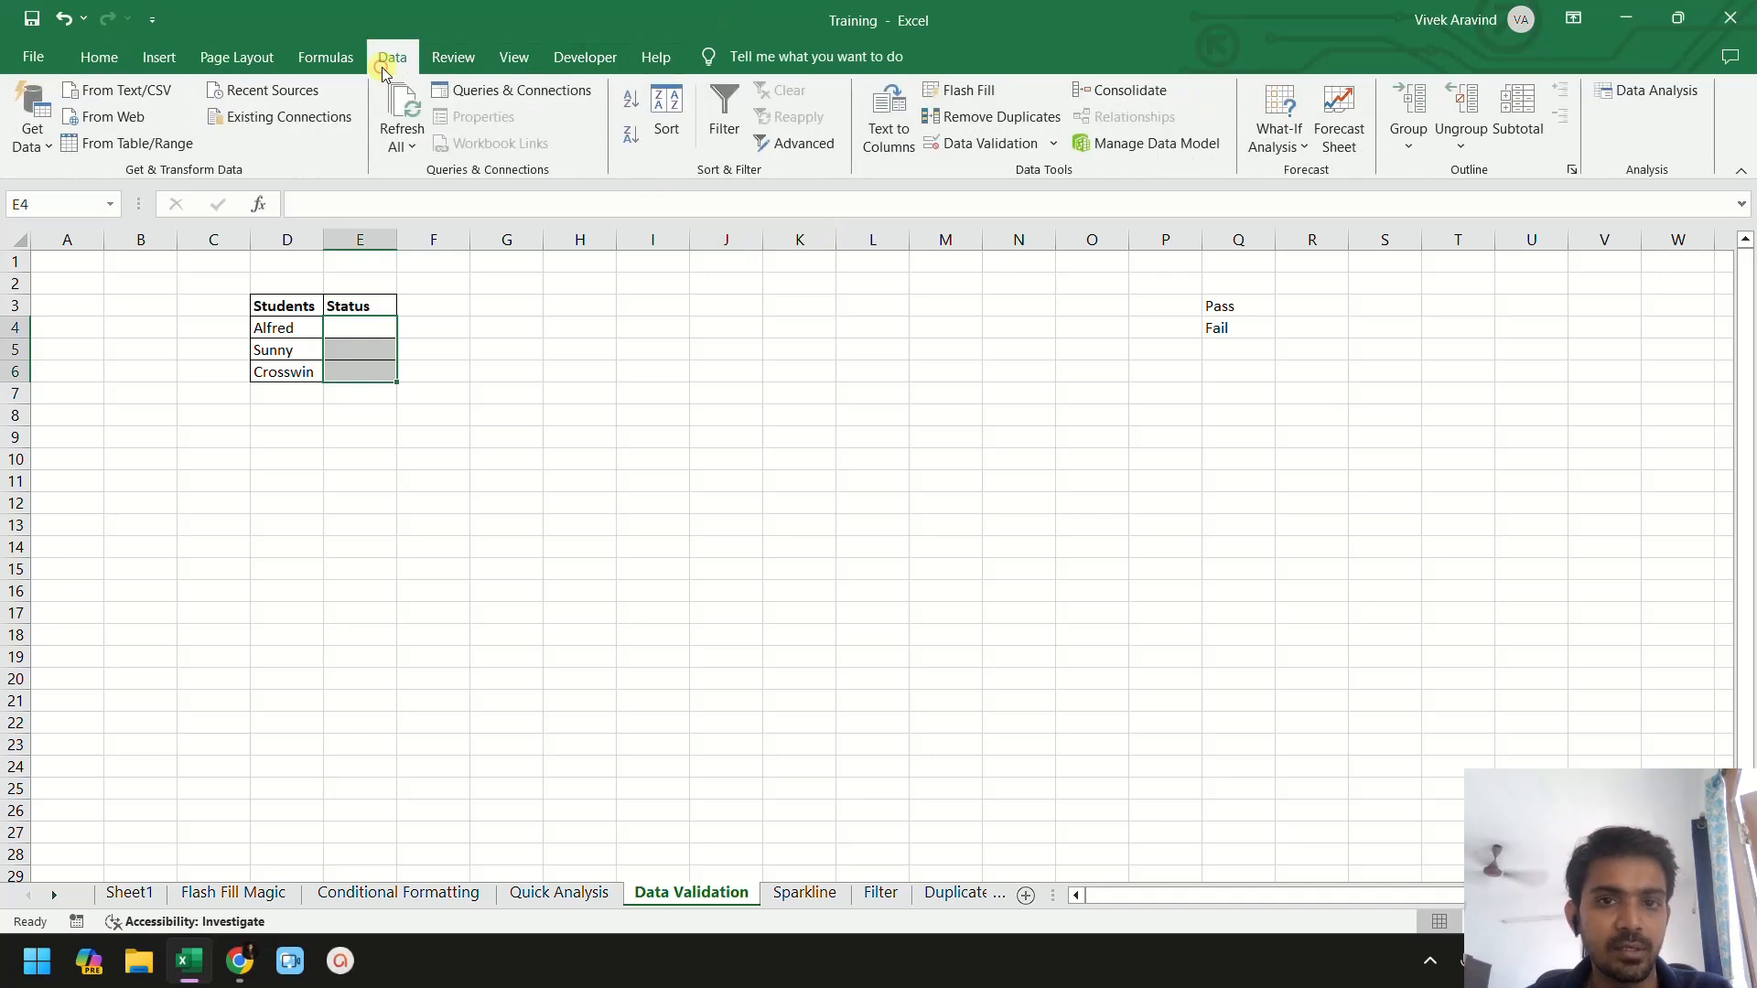
click(998, 149)
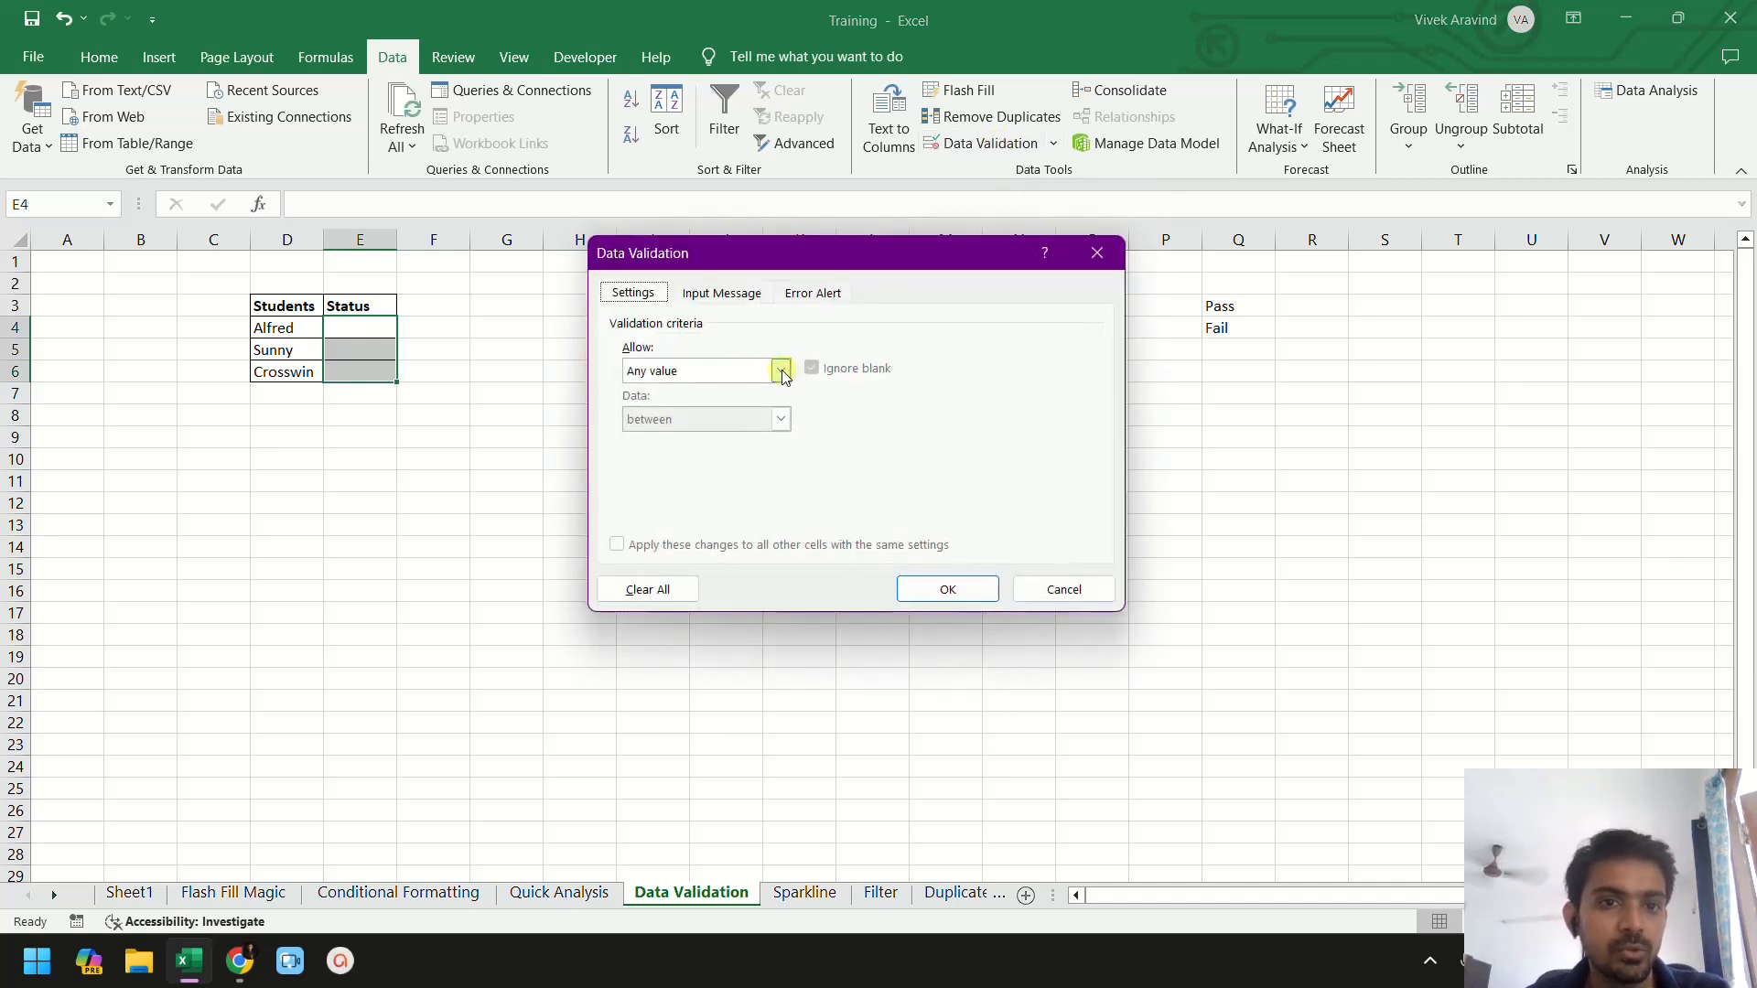
click(781, 371)
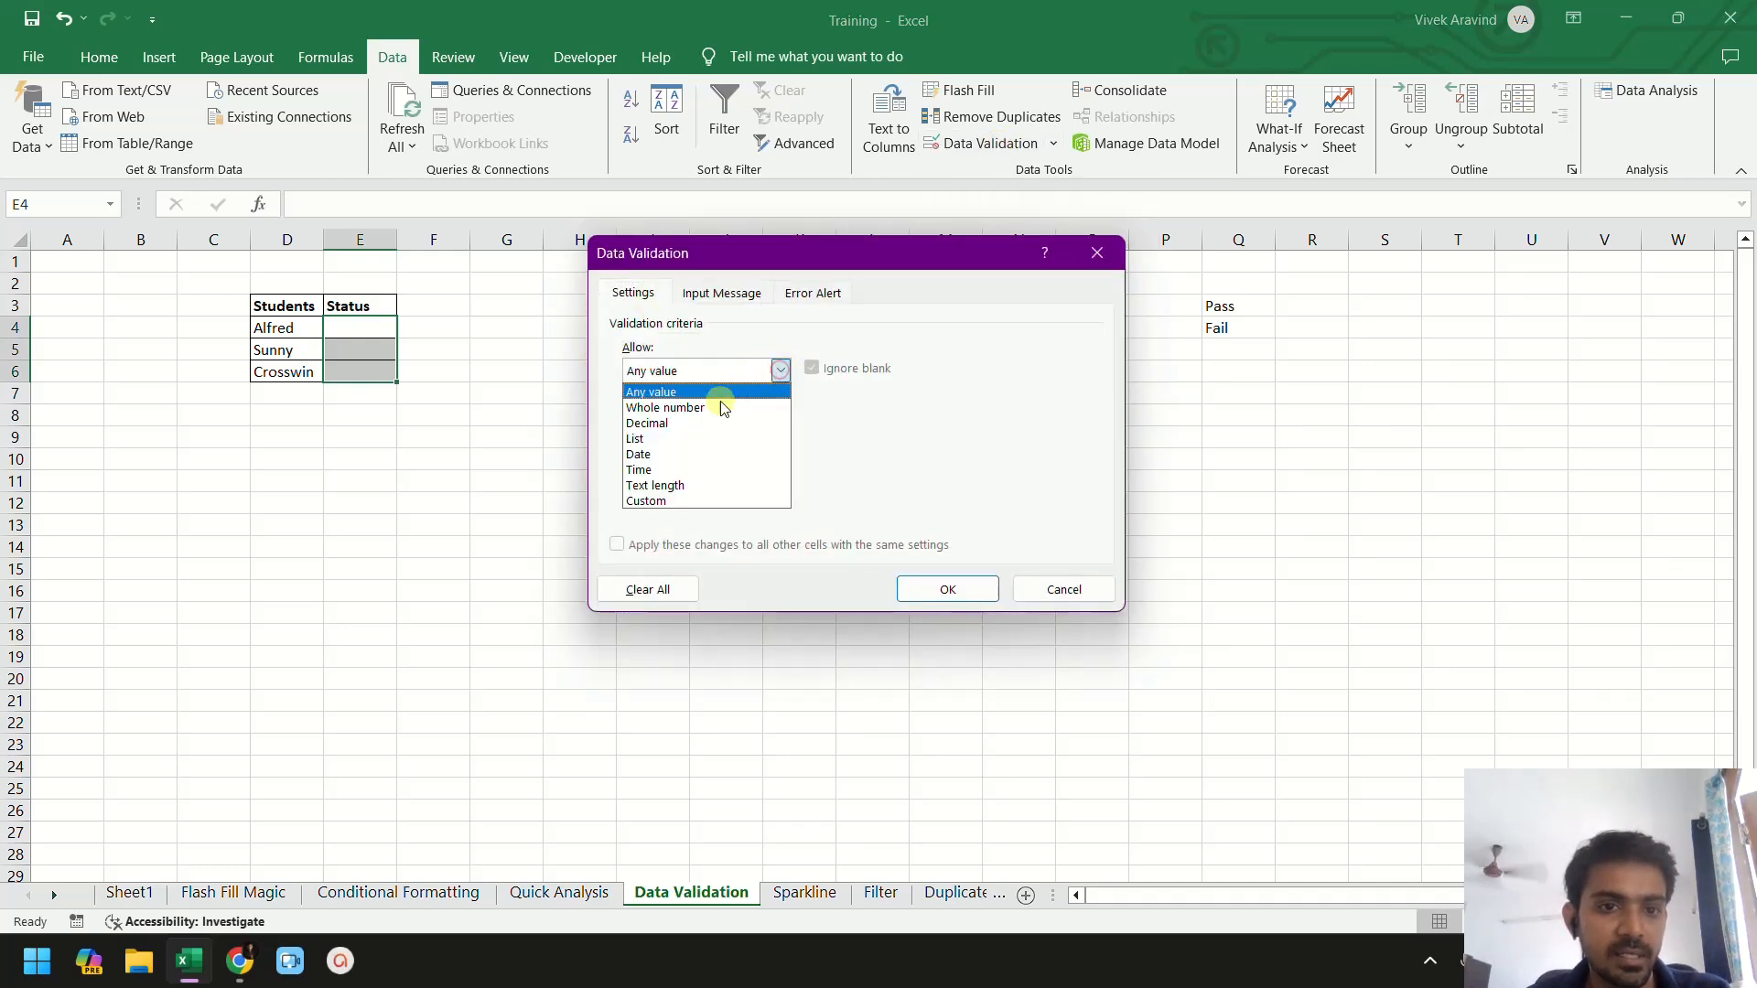
click(693, 438)
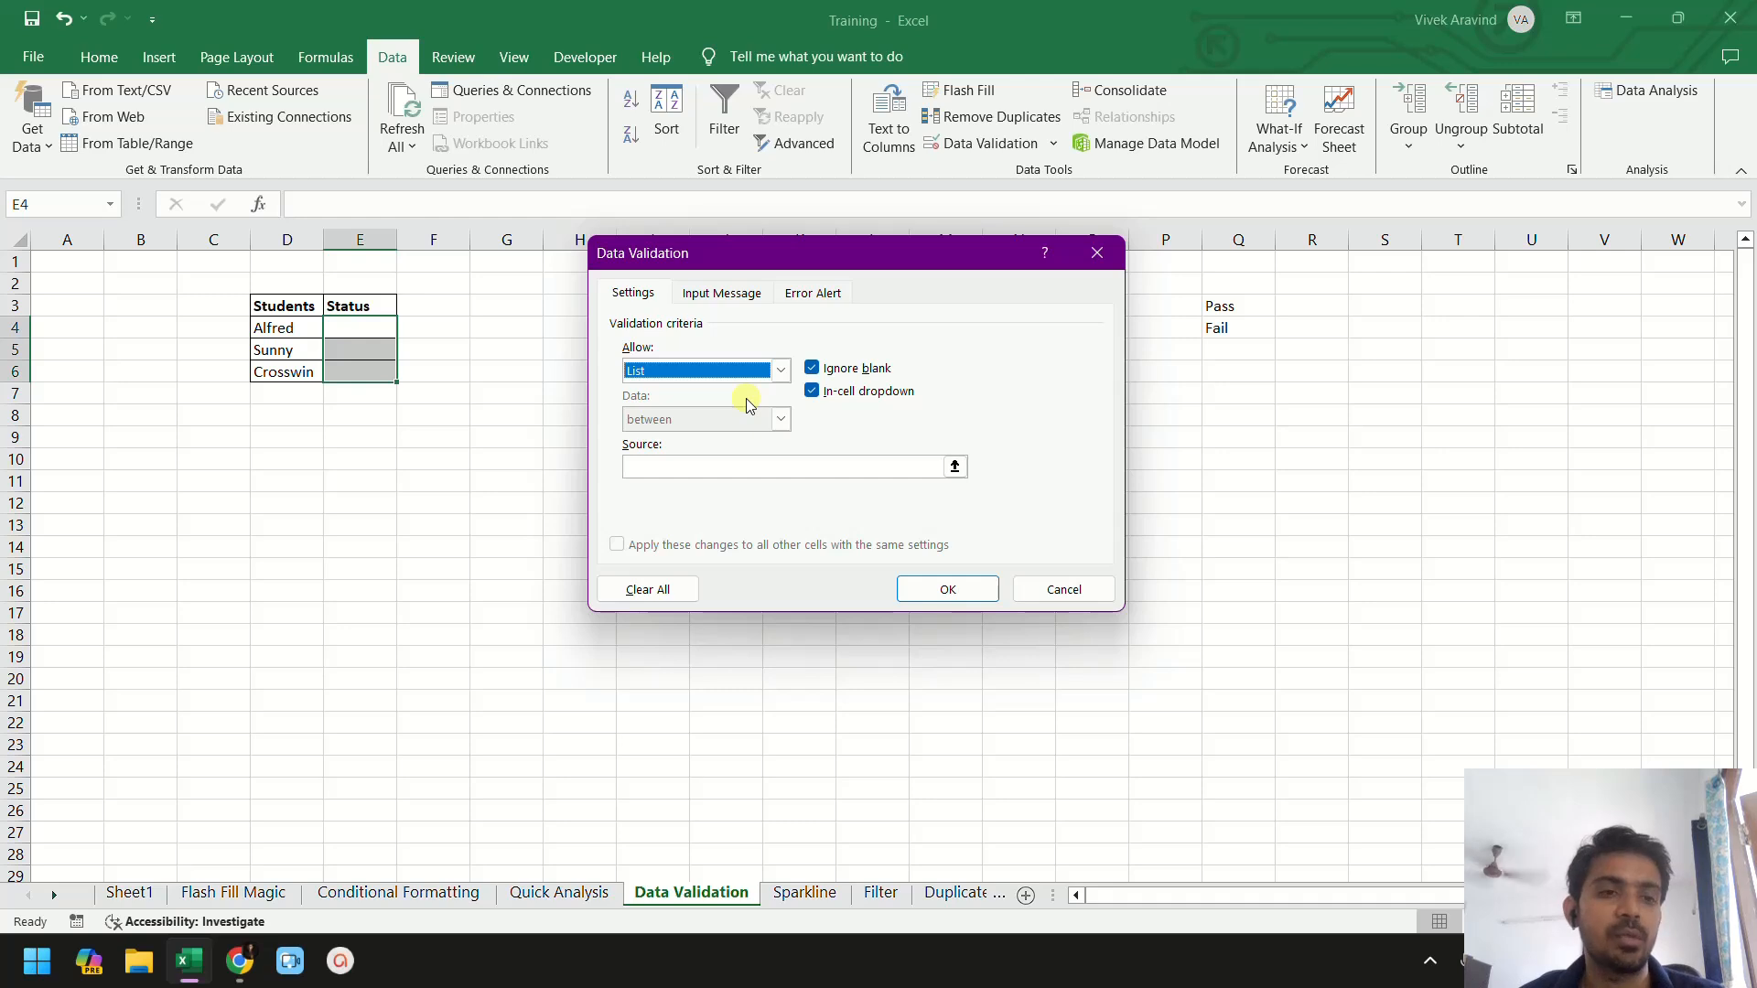
click(956, 468)
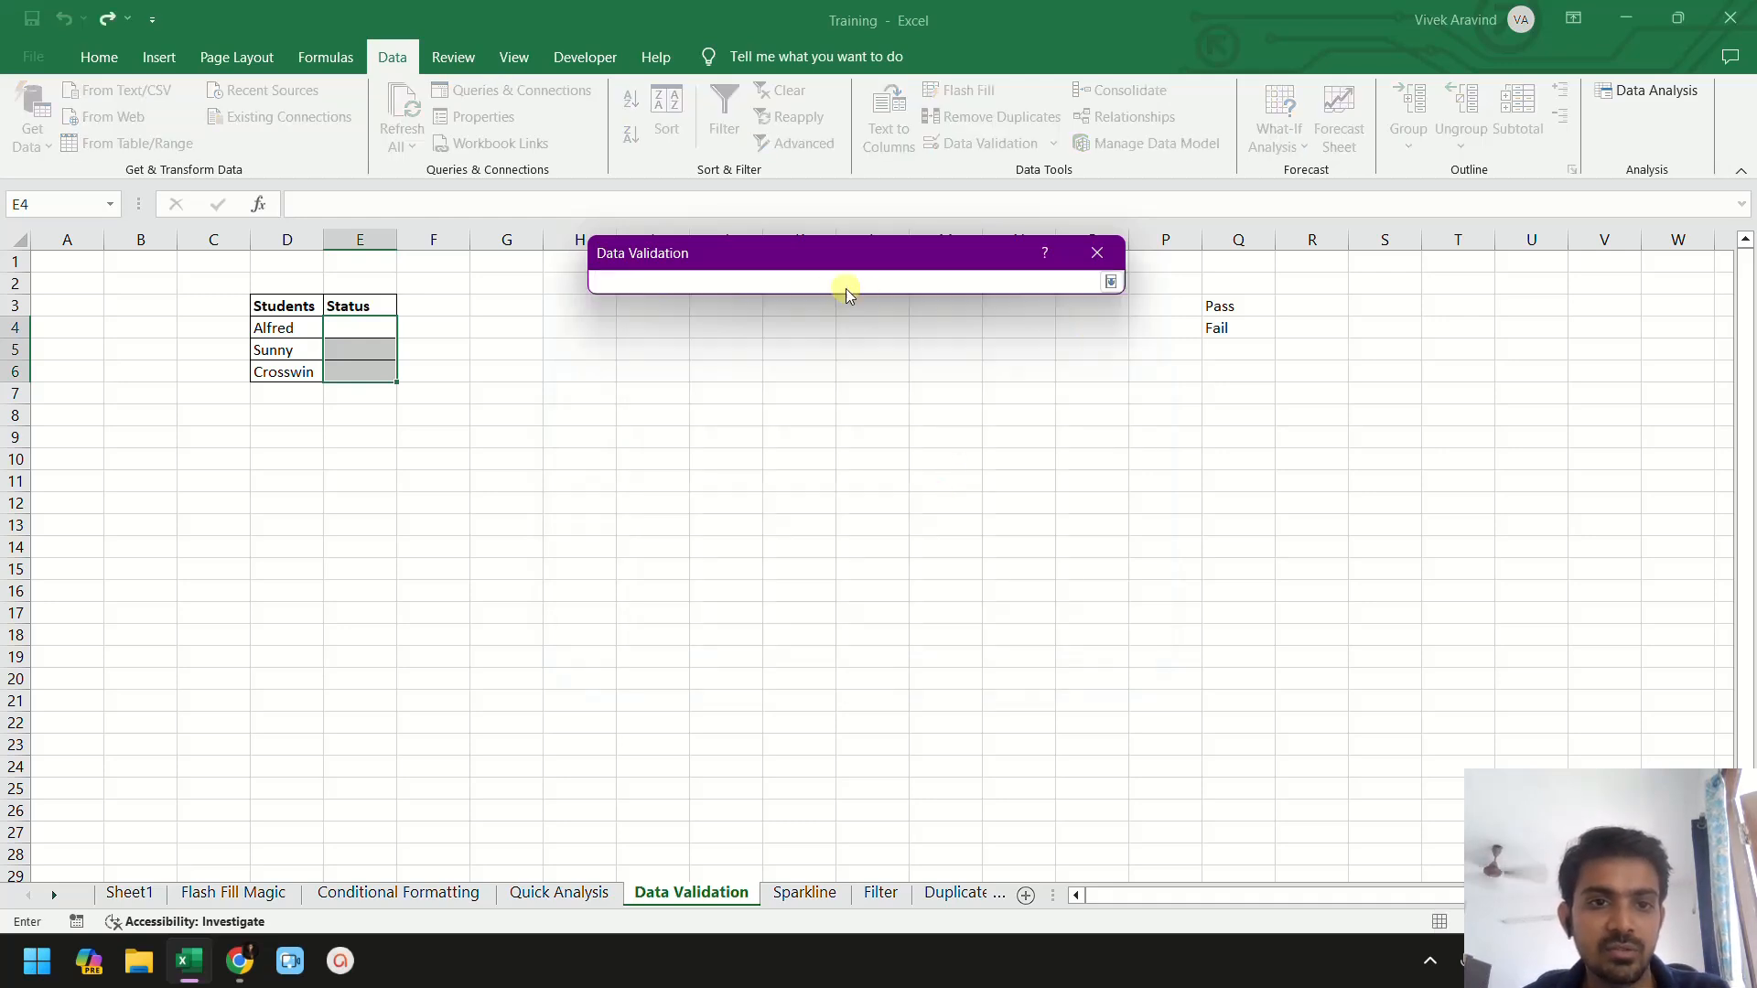
drag(1232, 309, 1226, 330)
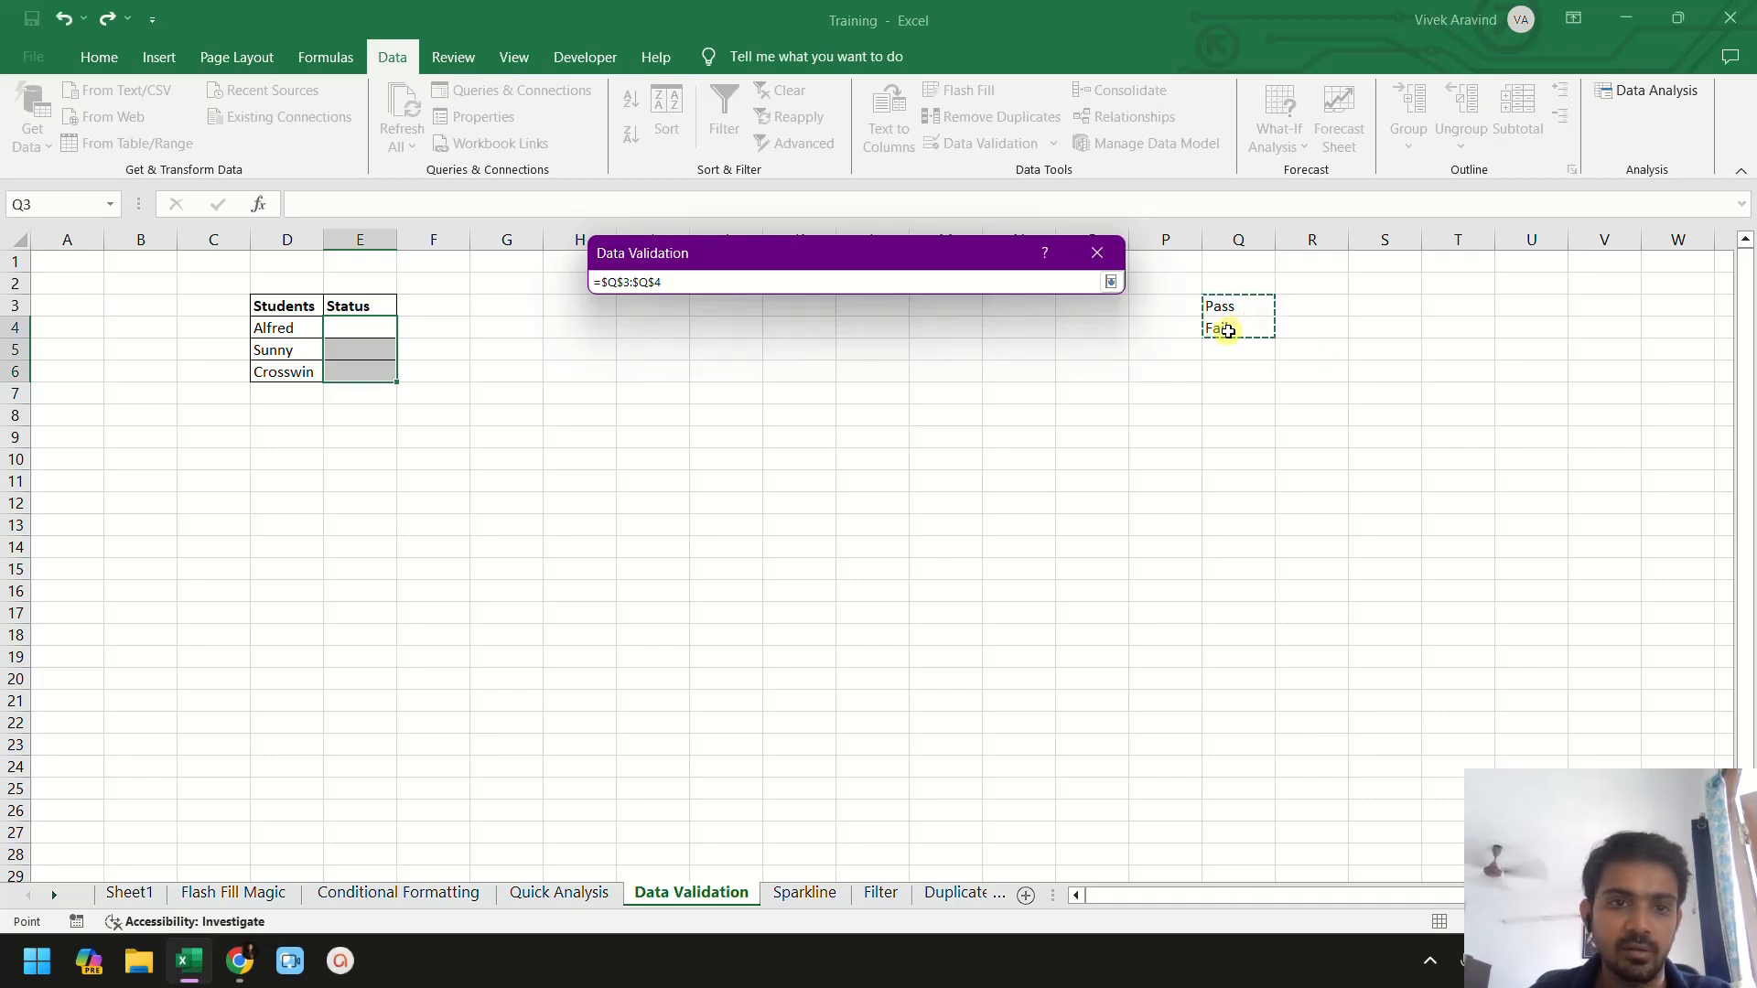
key(Return)
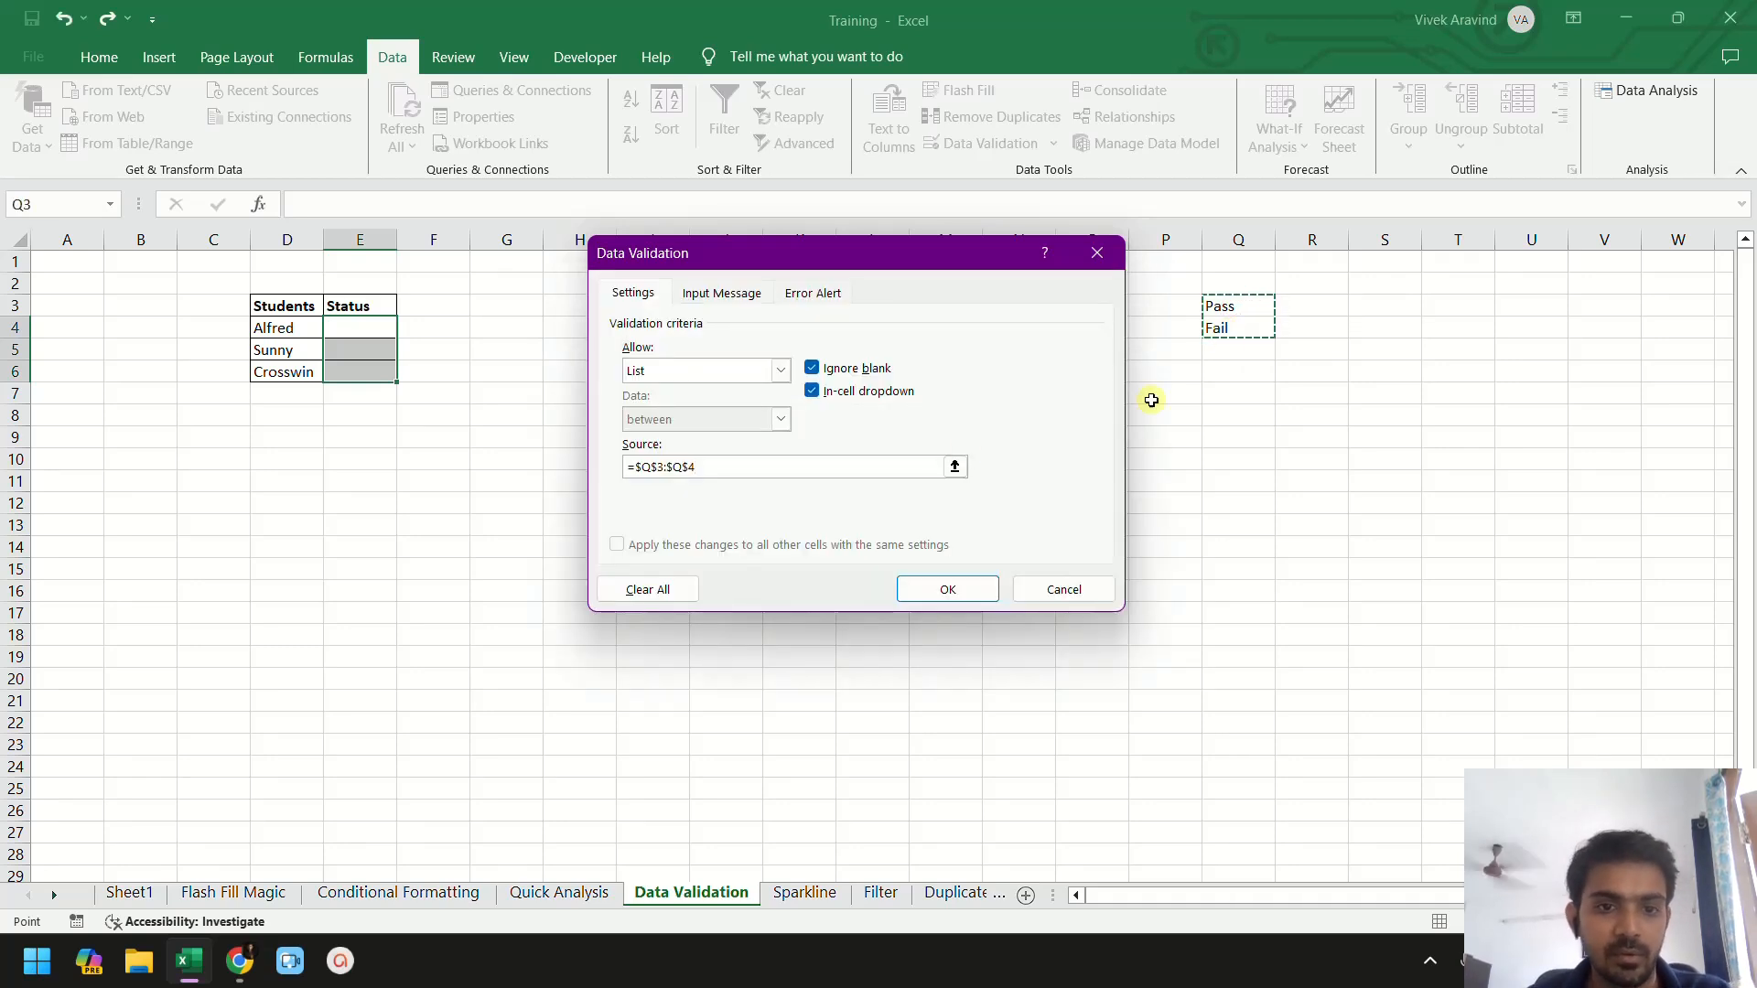
click(964, 594)
click(433, 456)
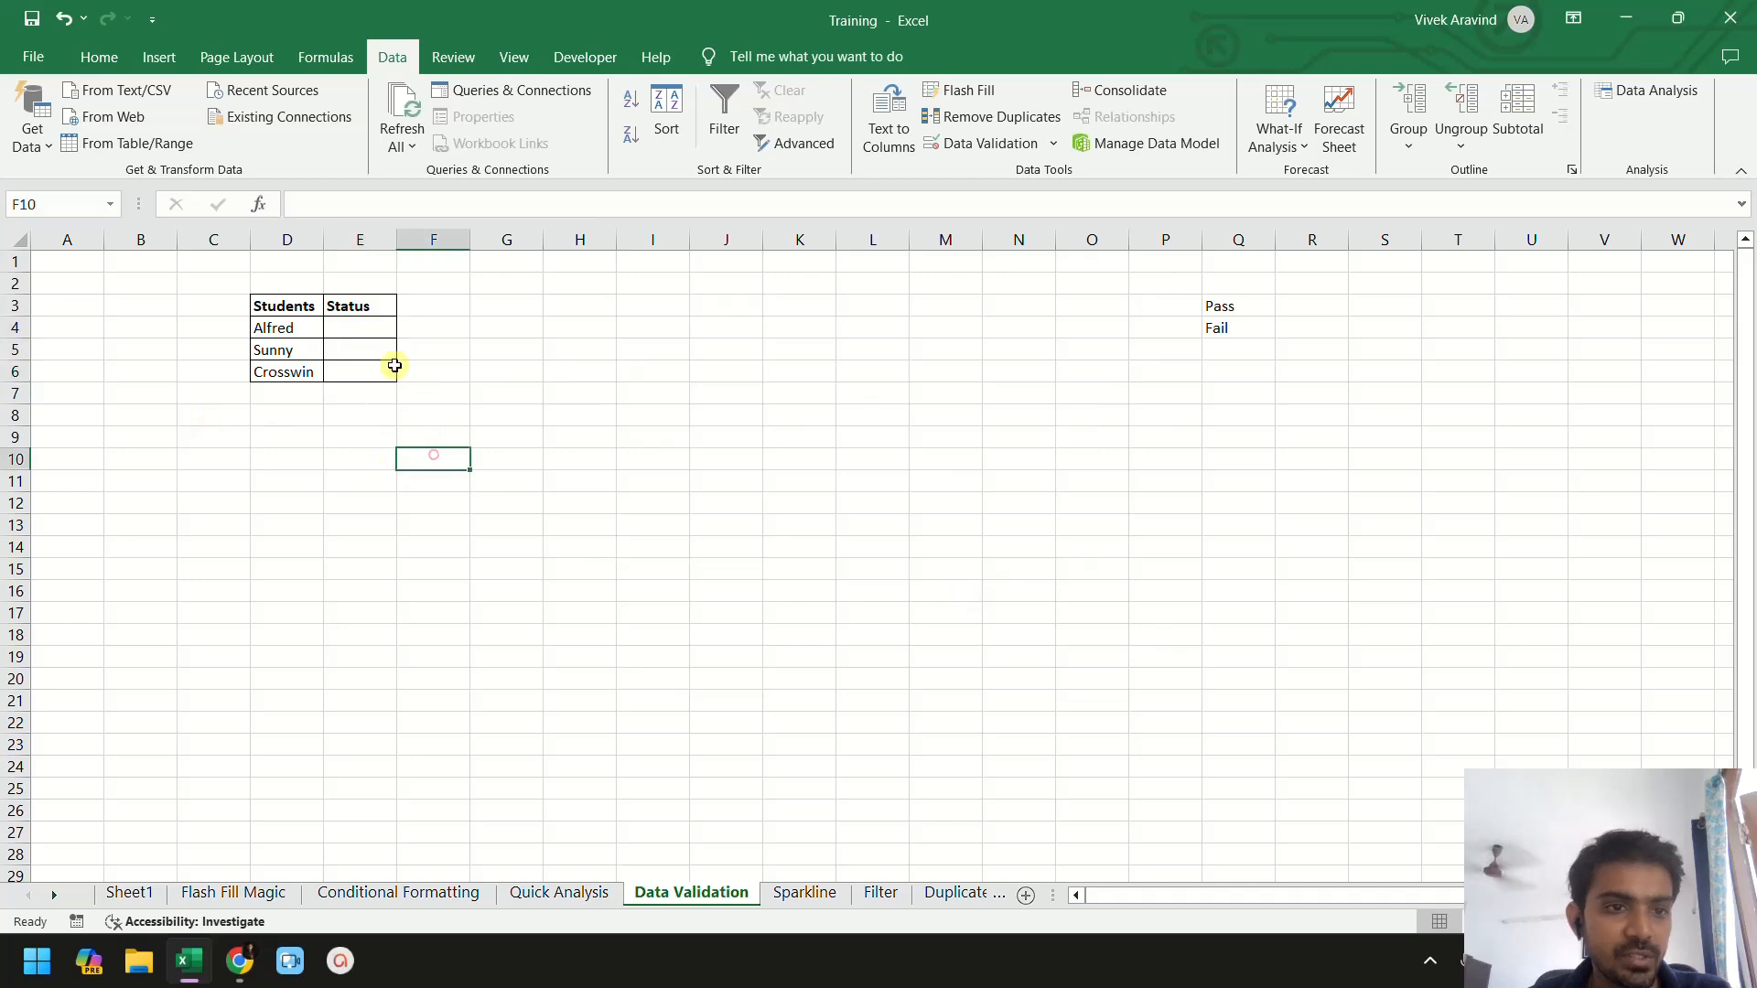
- Set Alfred's status to Pass from the cell's dropdown list
click(377, 333)
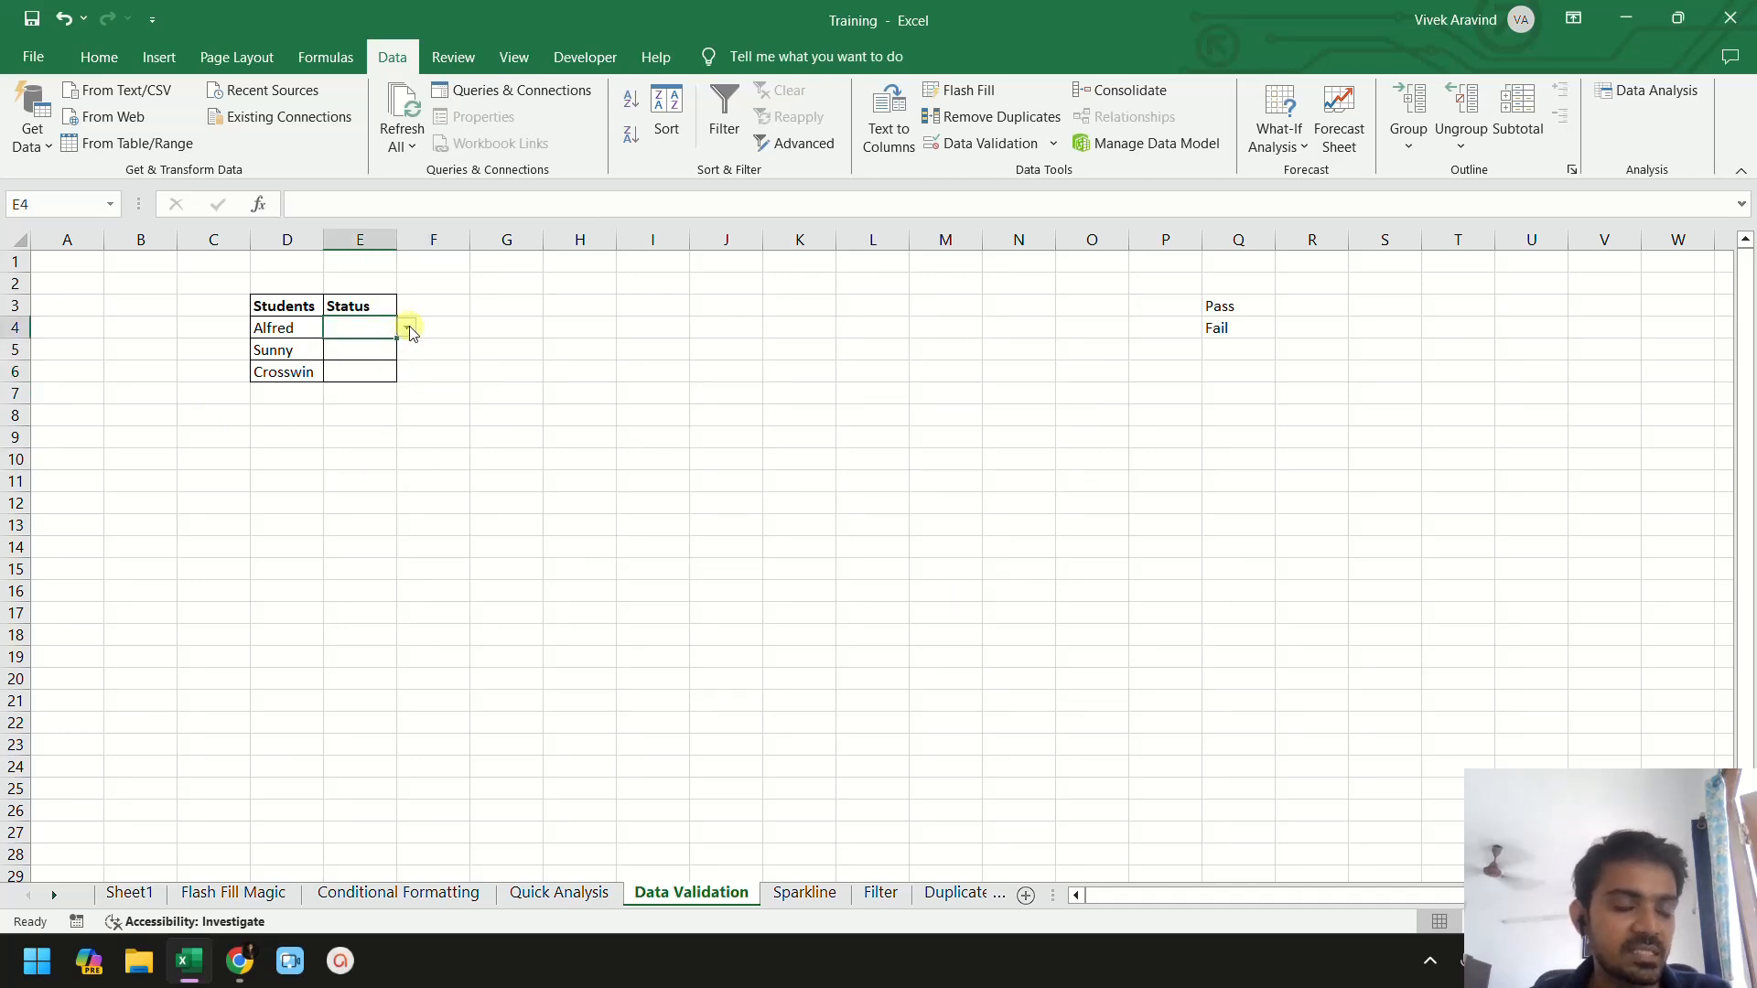
click(408, 329)
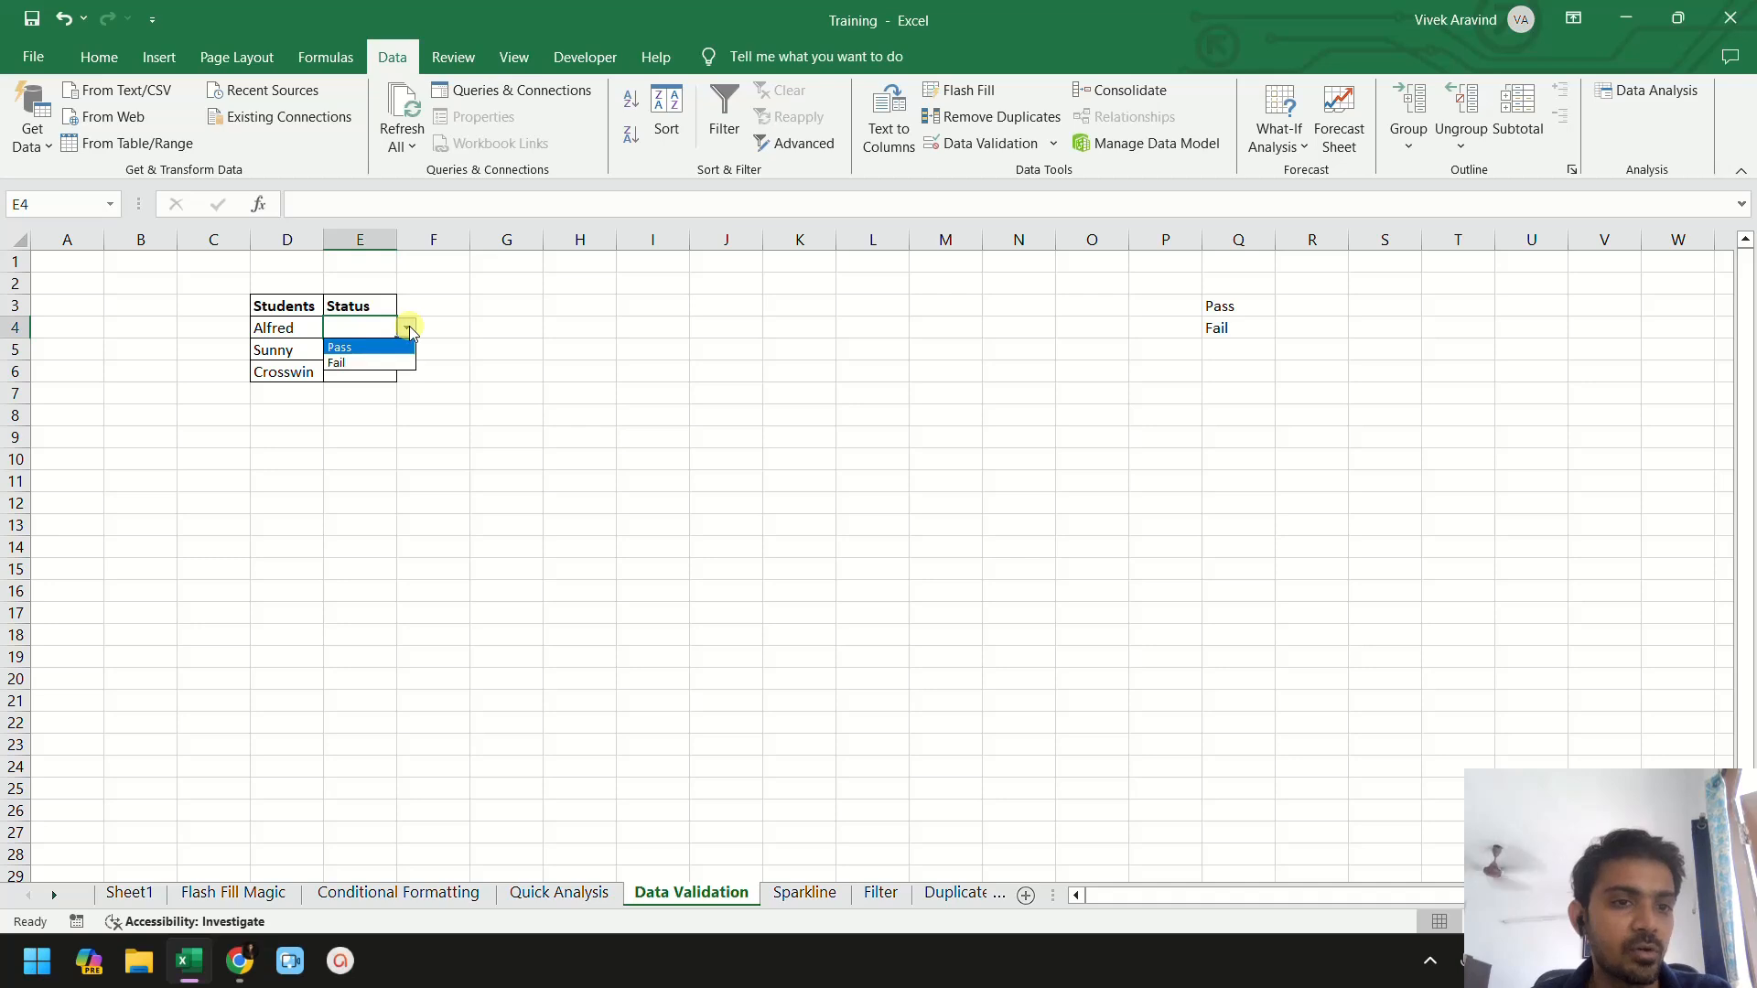
click(364, 345)
- Set Sunny's status to Pass from the cell's dropdown list
click(388, 349)
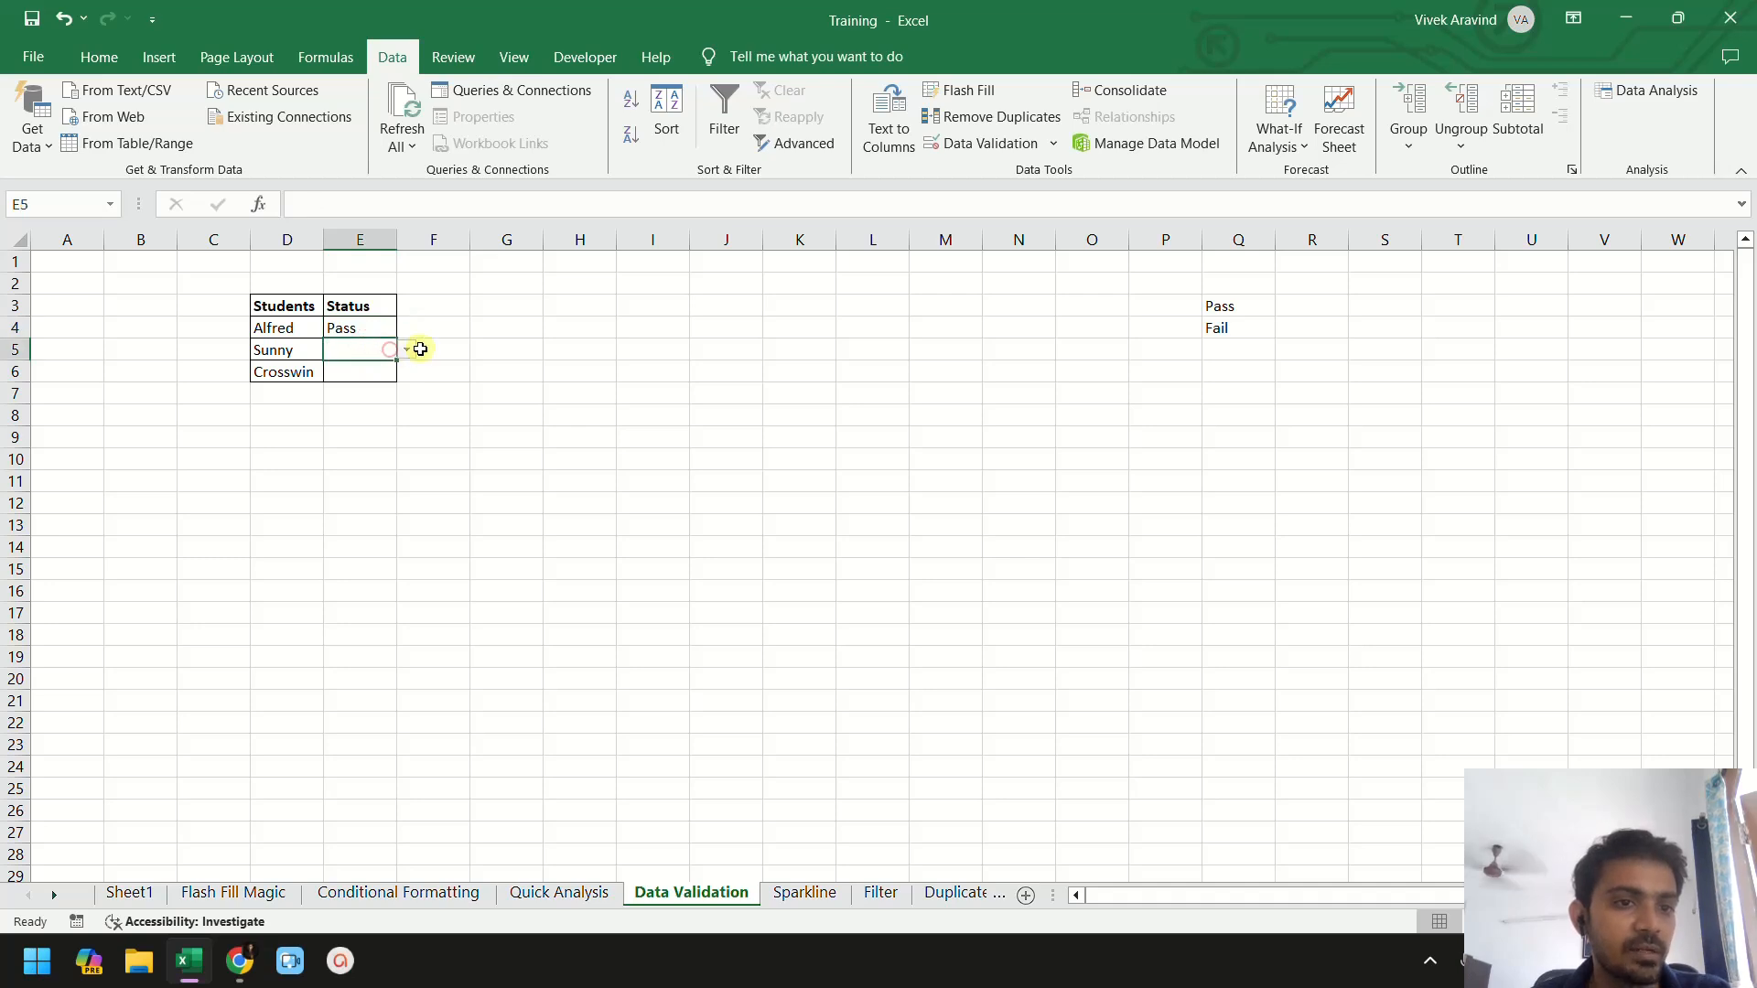
click(407, 349)
click(374, 386)
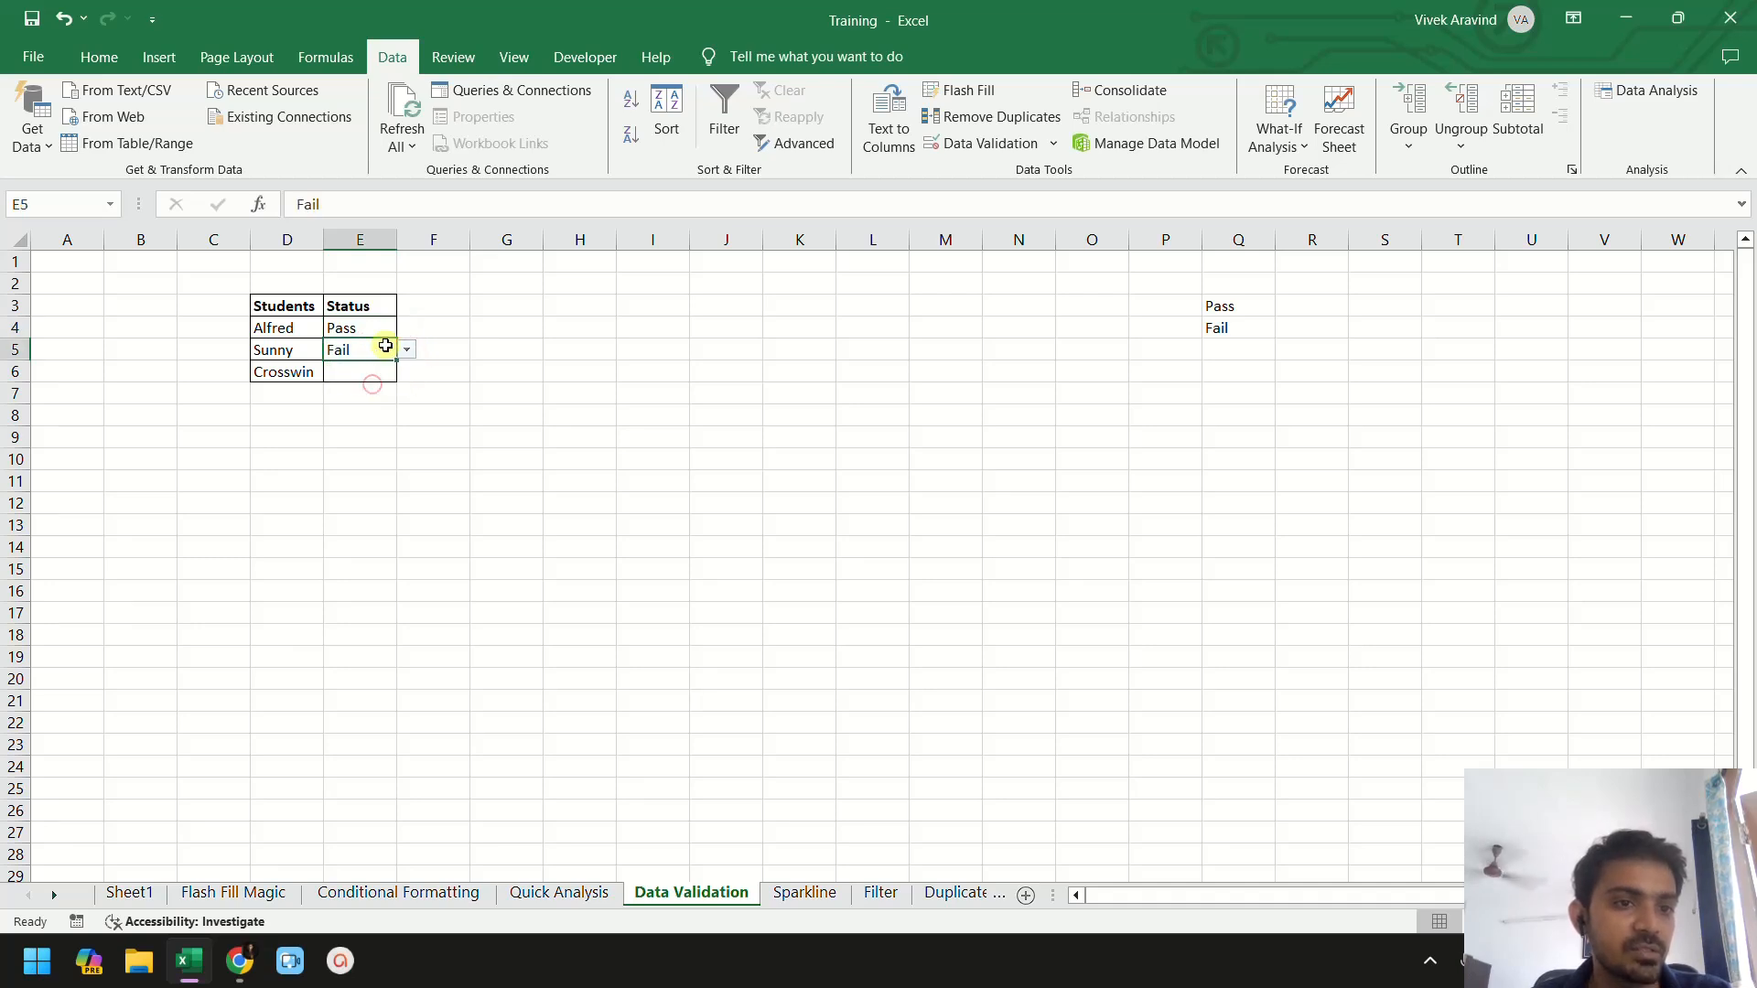
click(406, 350)
click(386, 370)
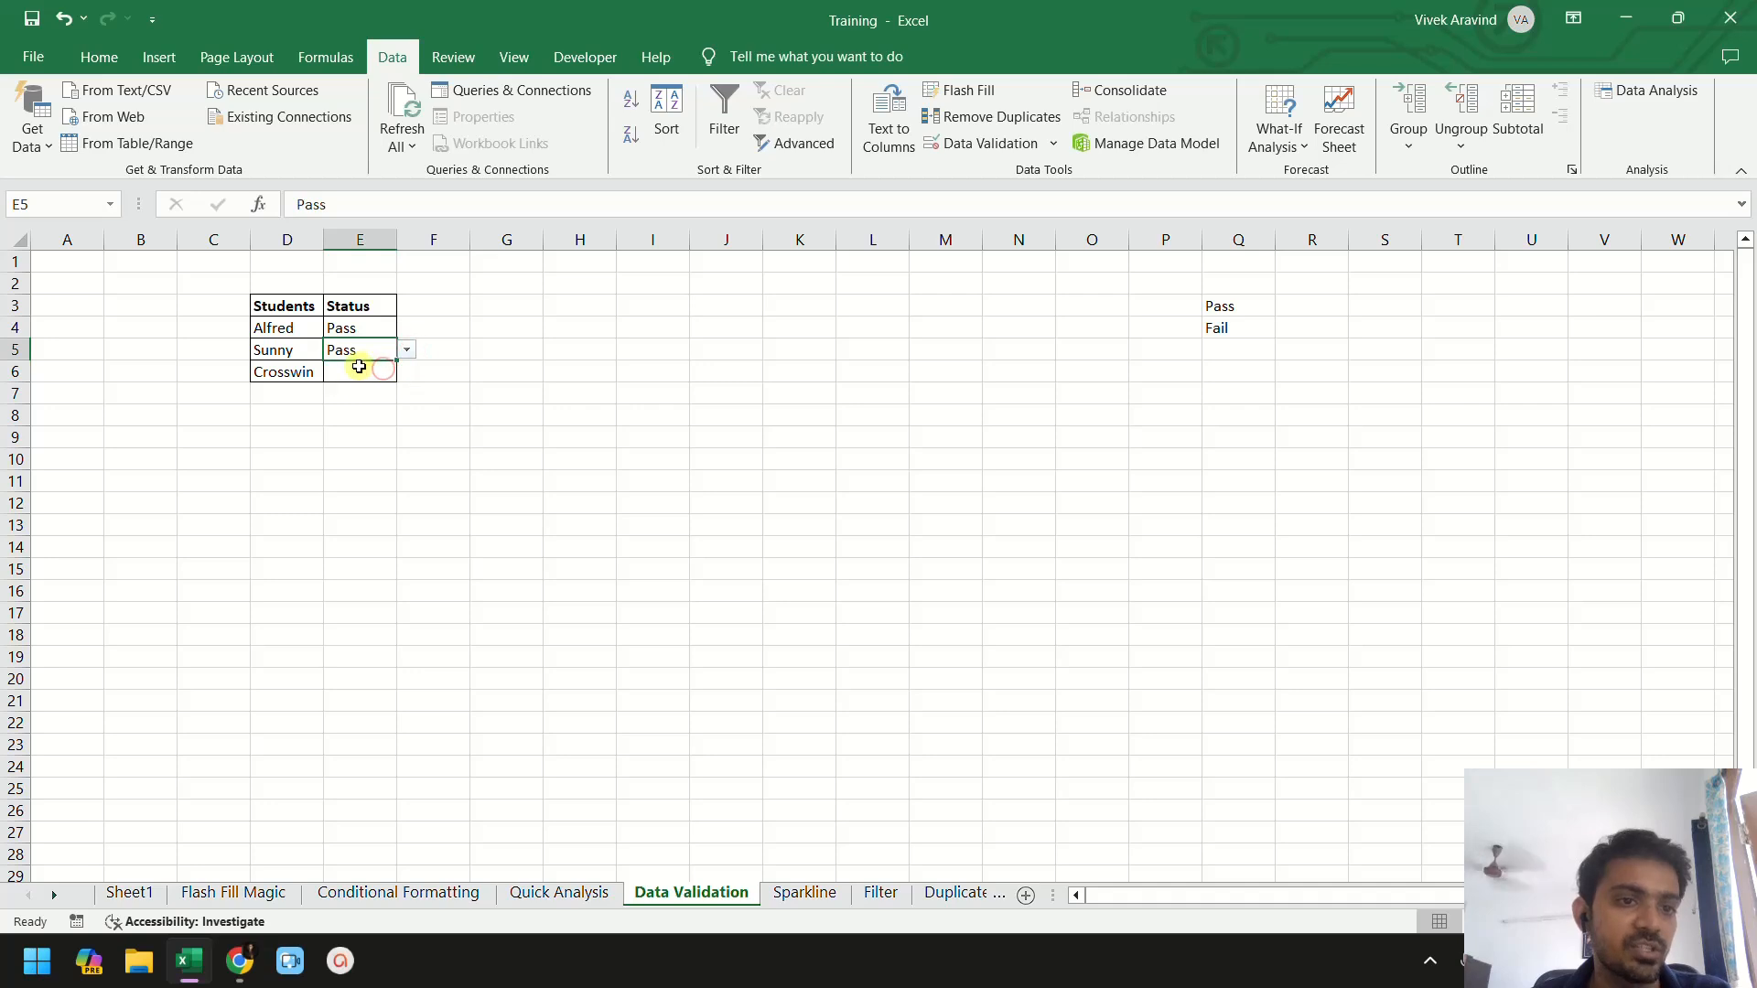
- Set Crosswin's status to Fail from the cell's dropdown list
click(366, 372)
click(405, 371)
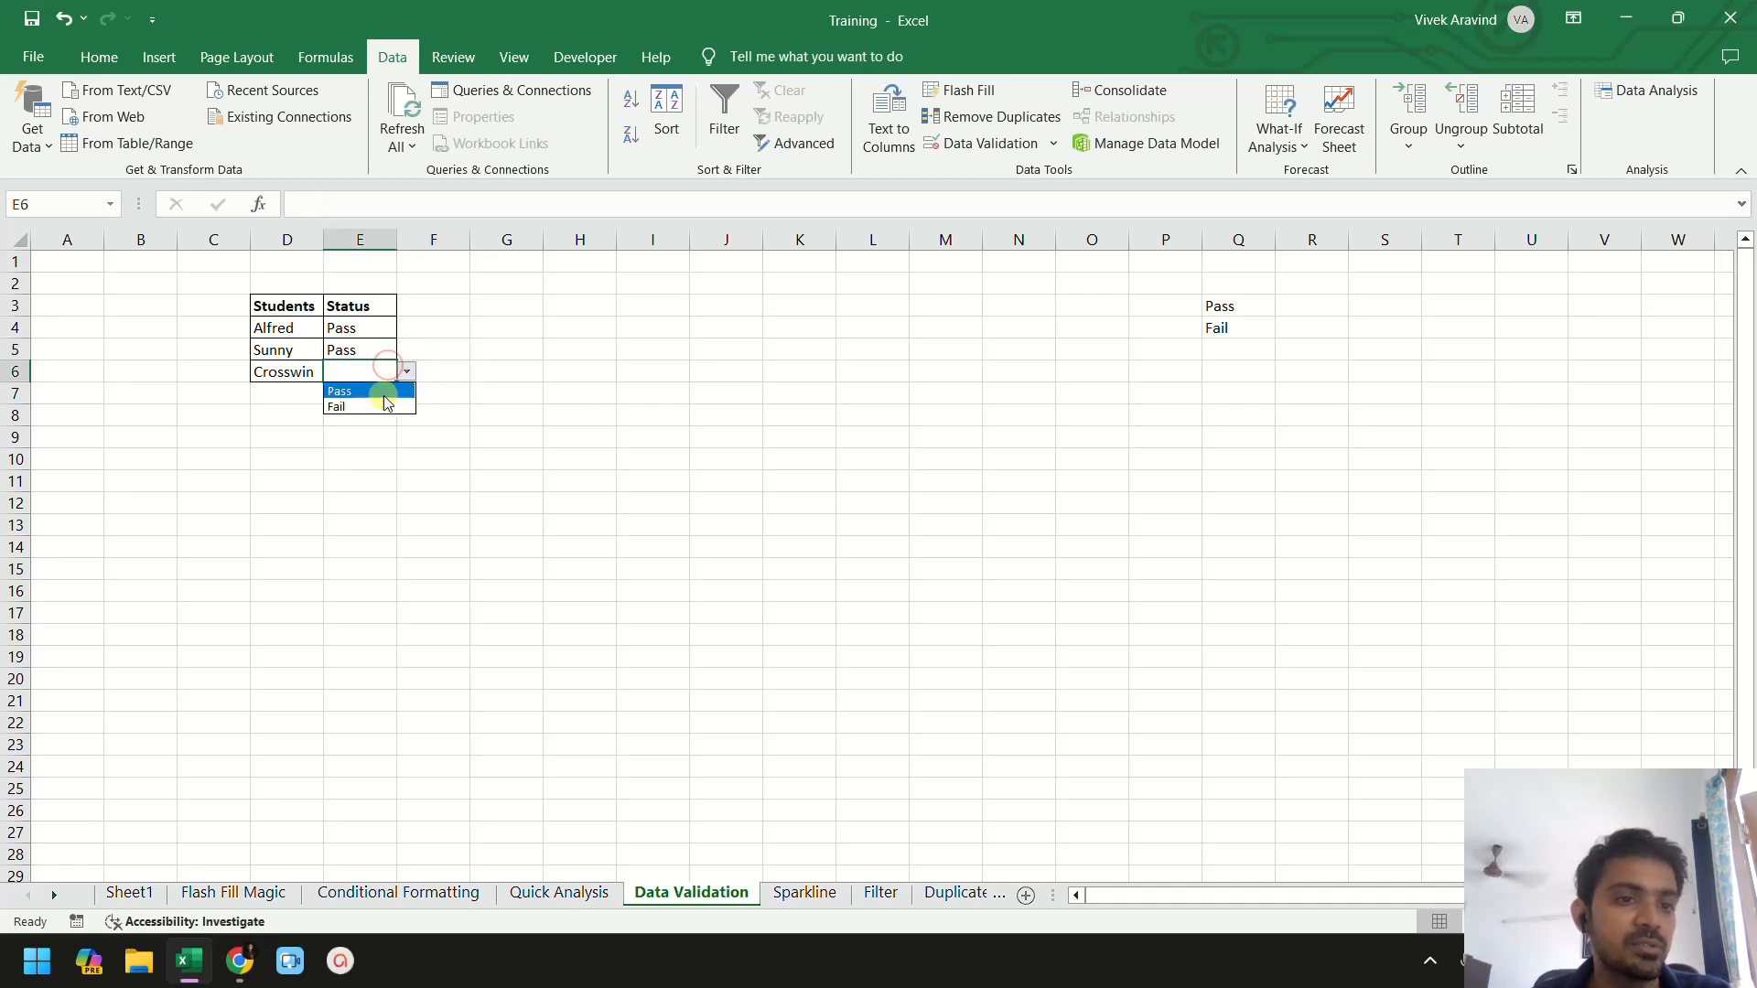
click(383, 393)
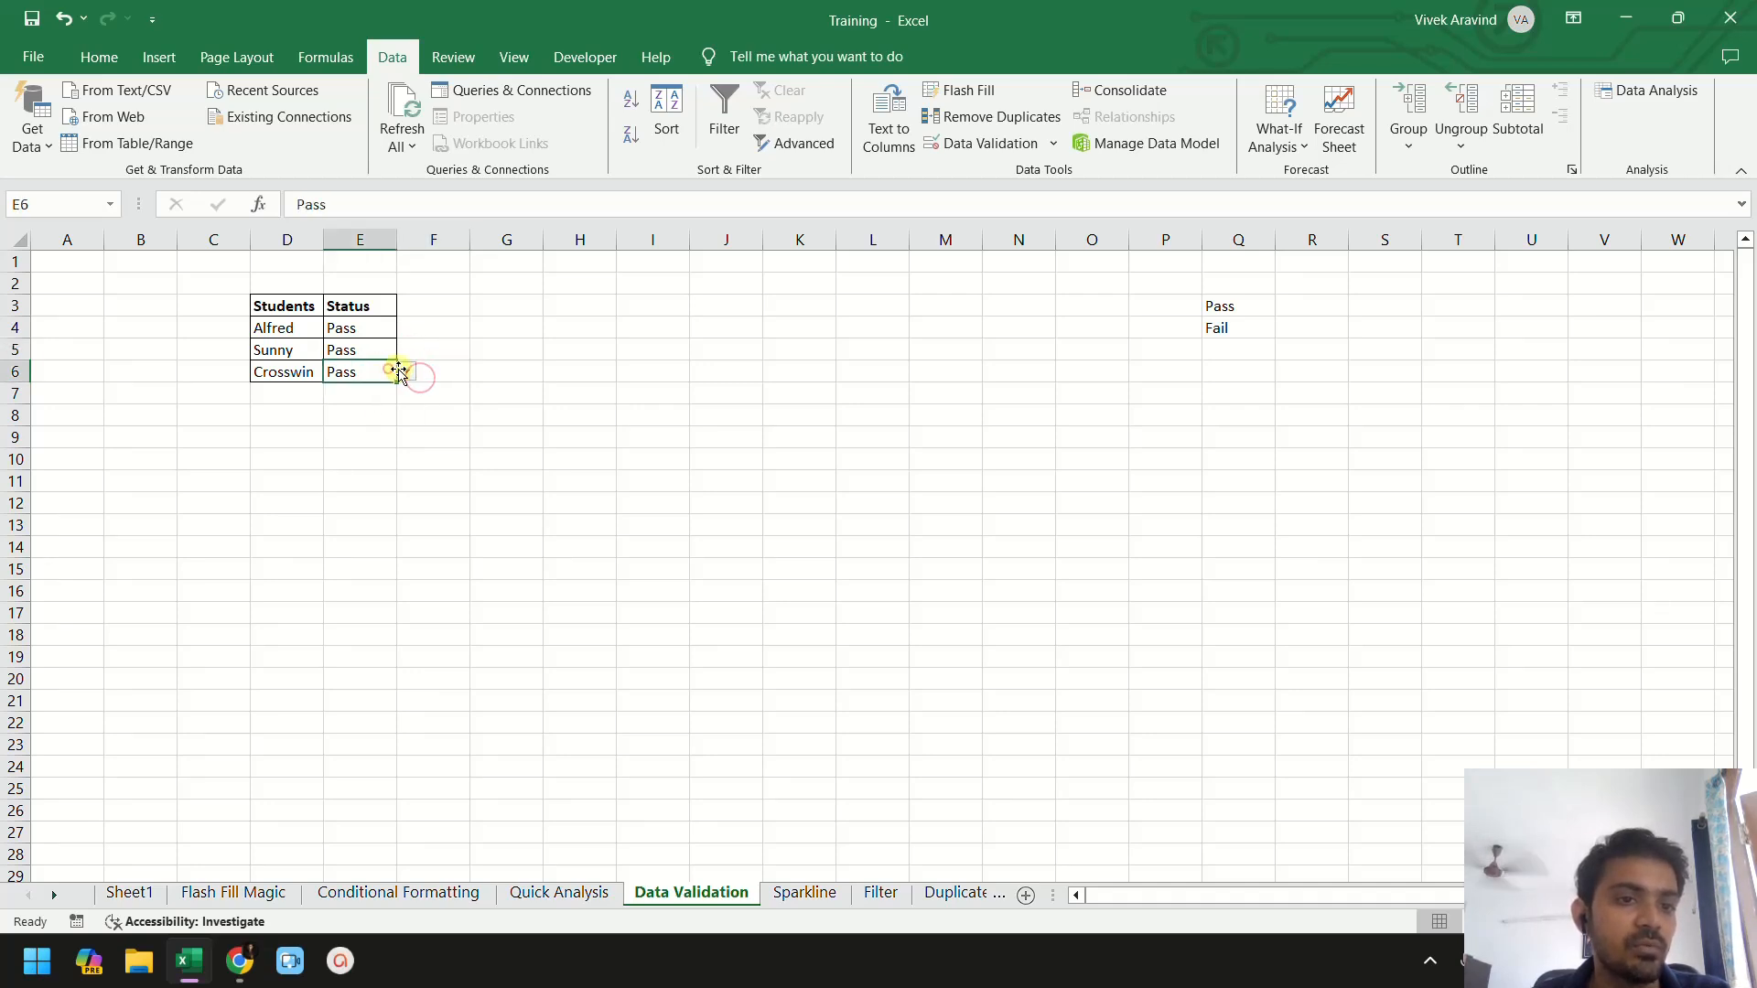
click(405, 372)
click(386, 406)
click(378, 346)
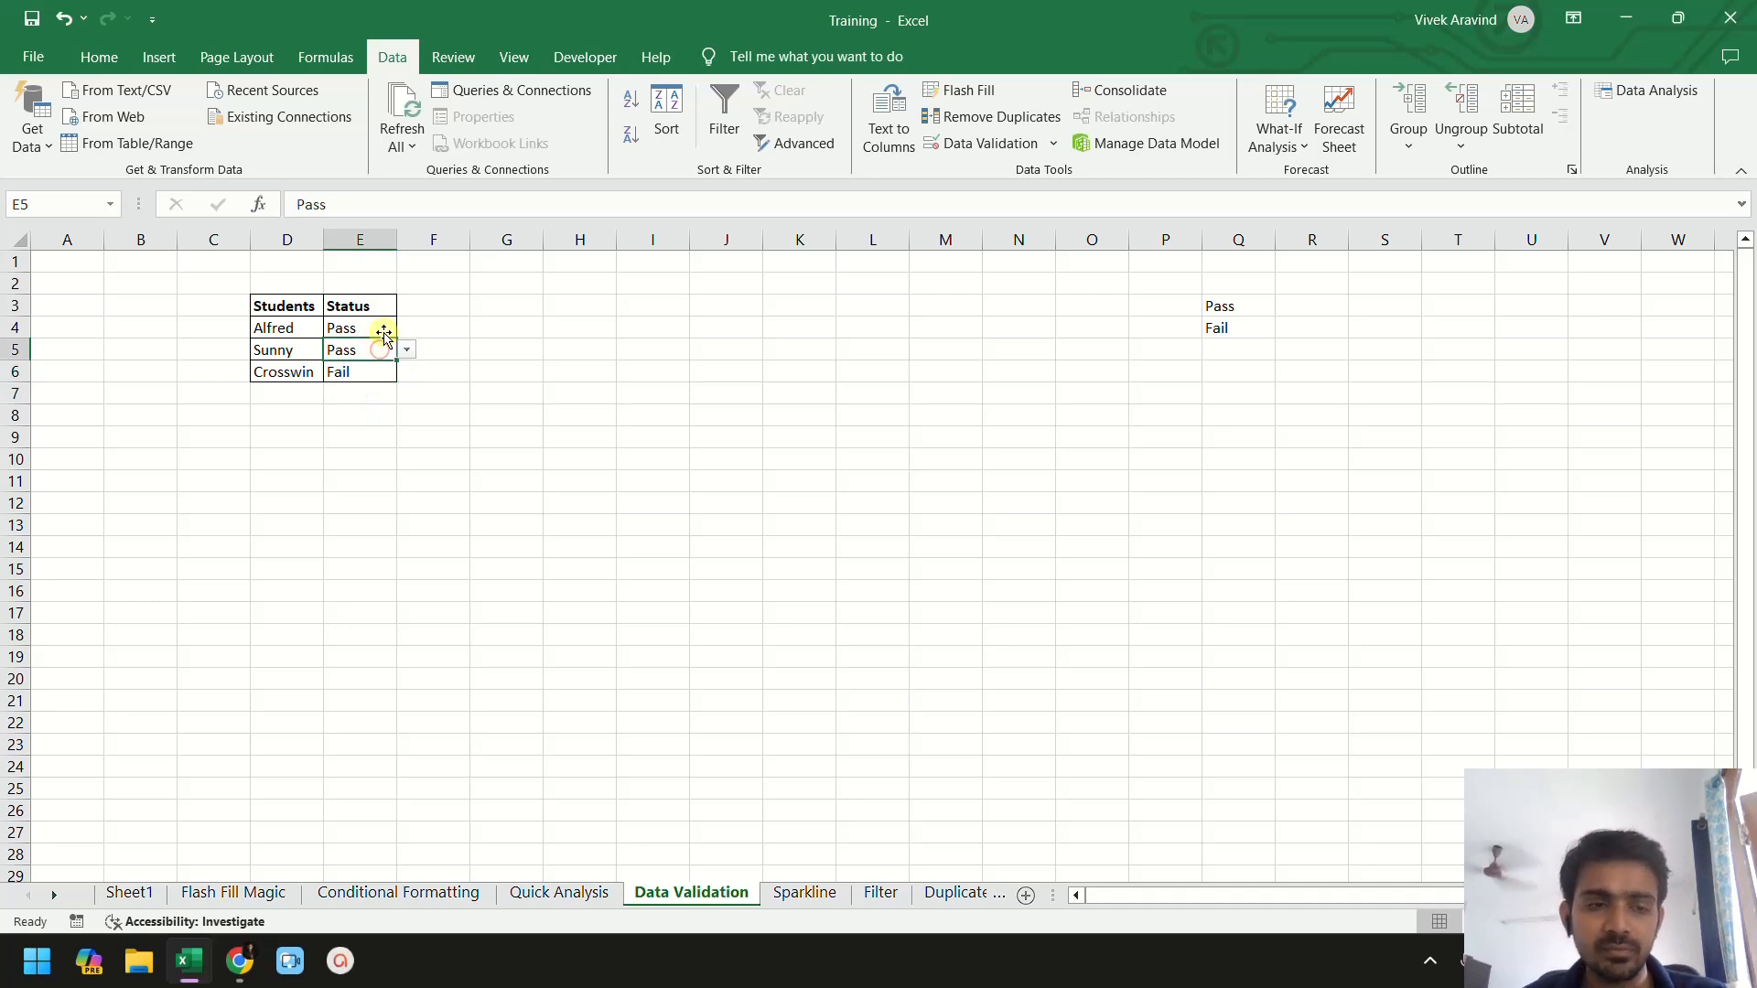
click(384, 333)
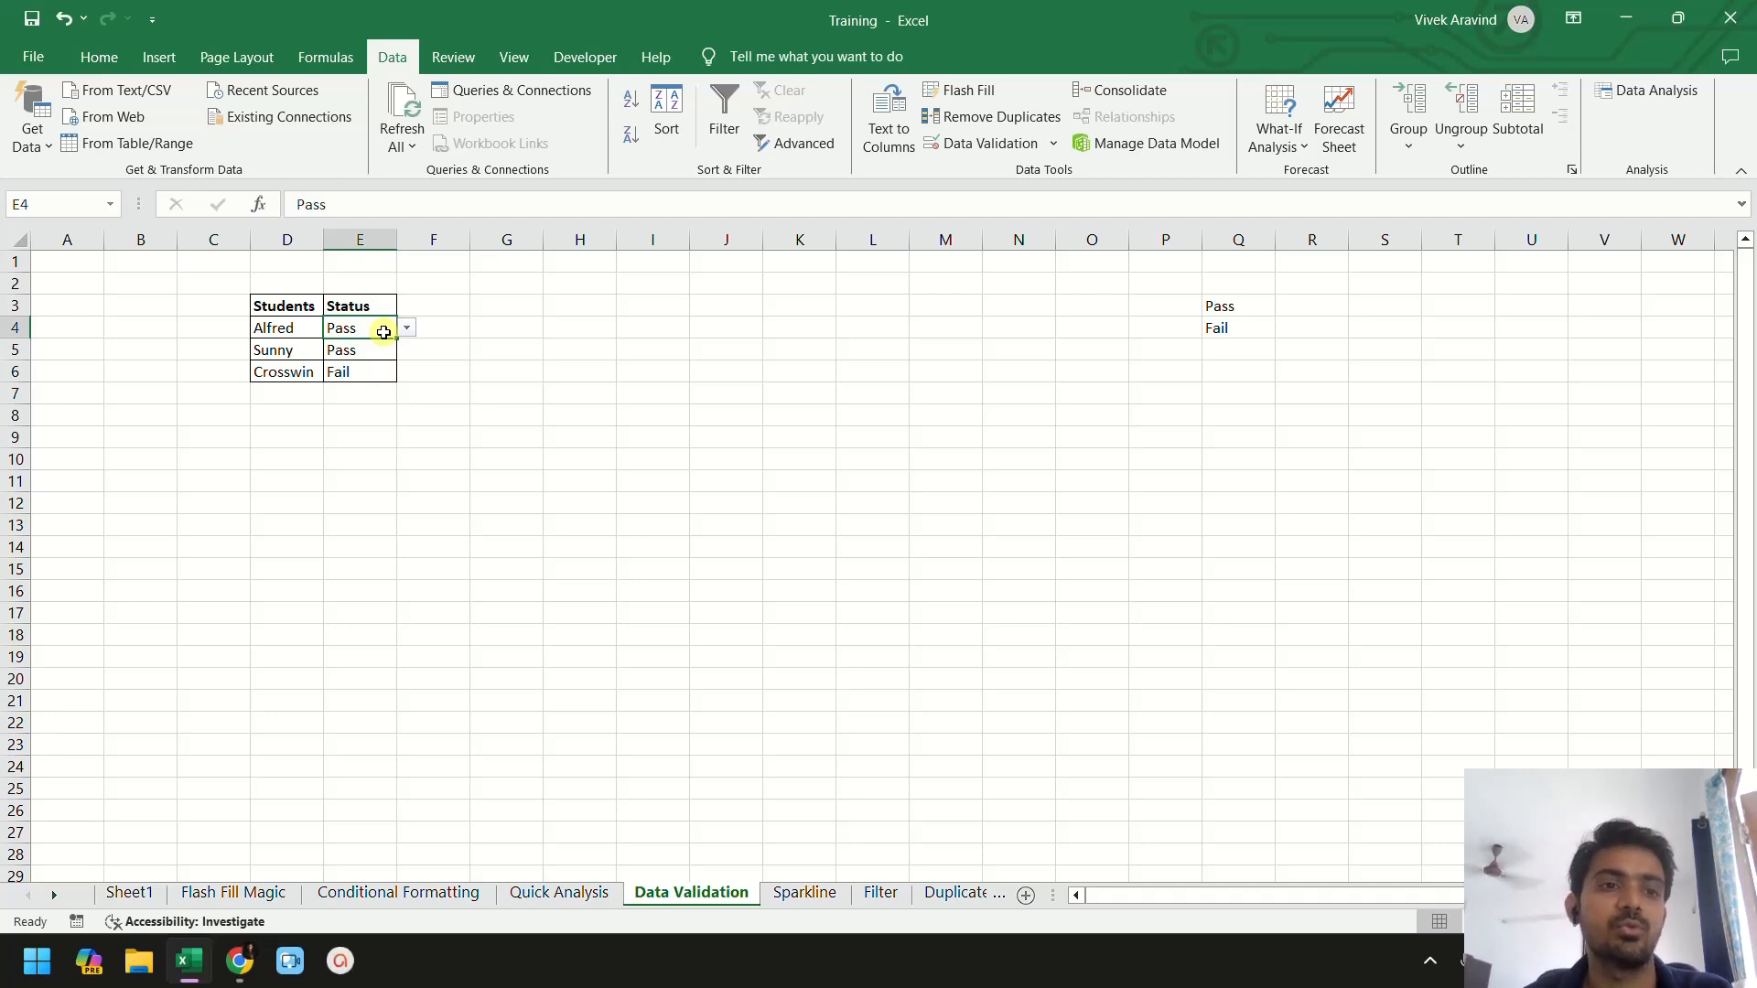
click(603, 371)
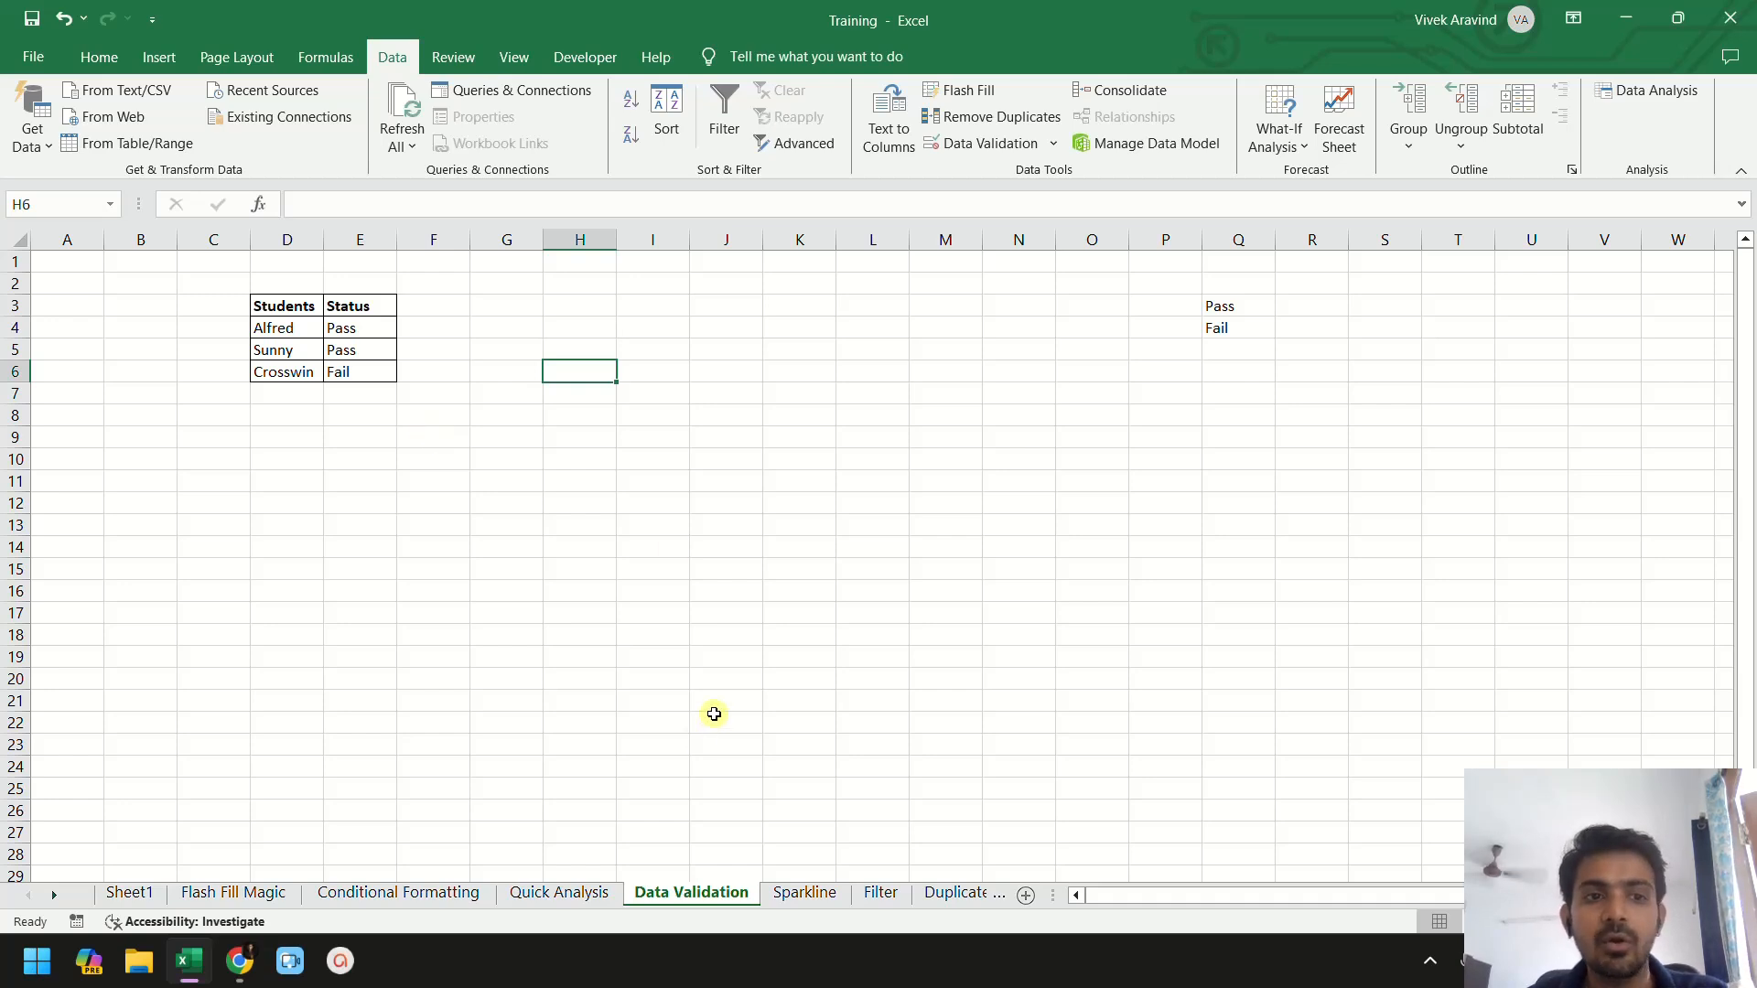
- Open the Sparkline sheet and examine the monthly Product A and Product B sales table
click(817, 895)
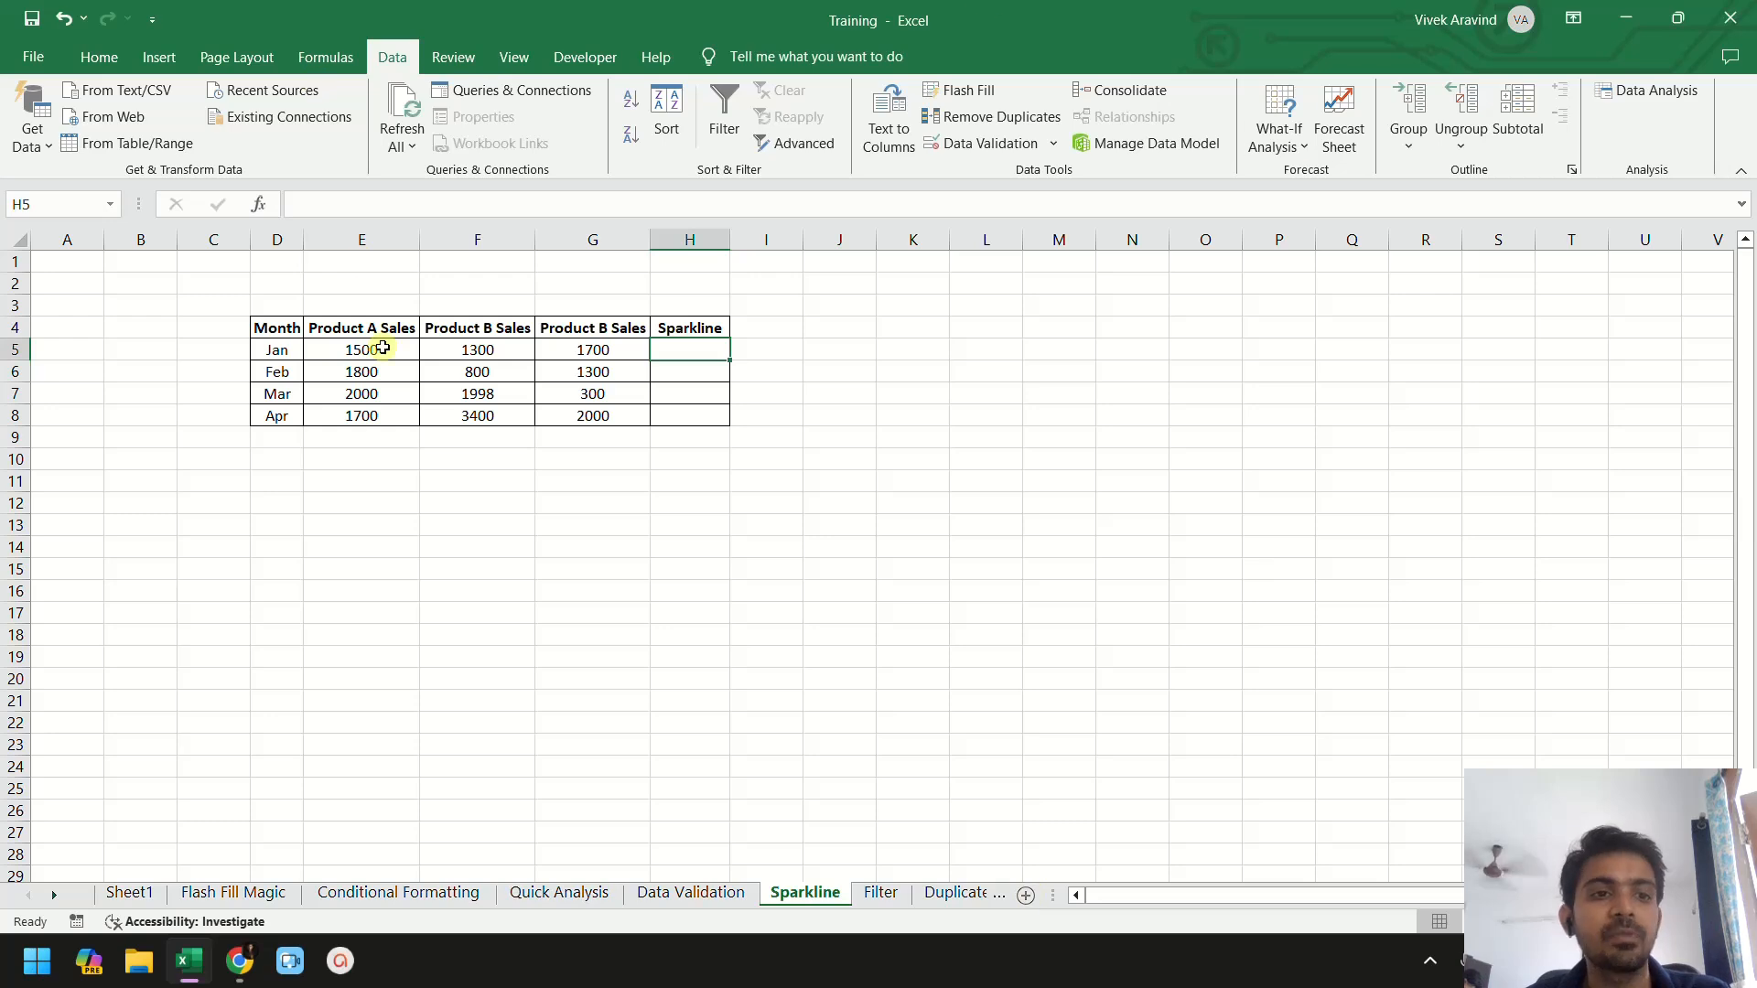
drag(276, 327, 276, 415)
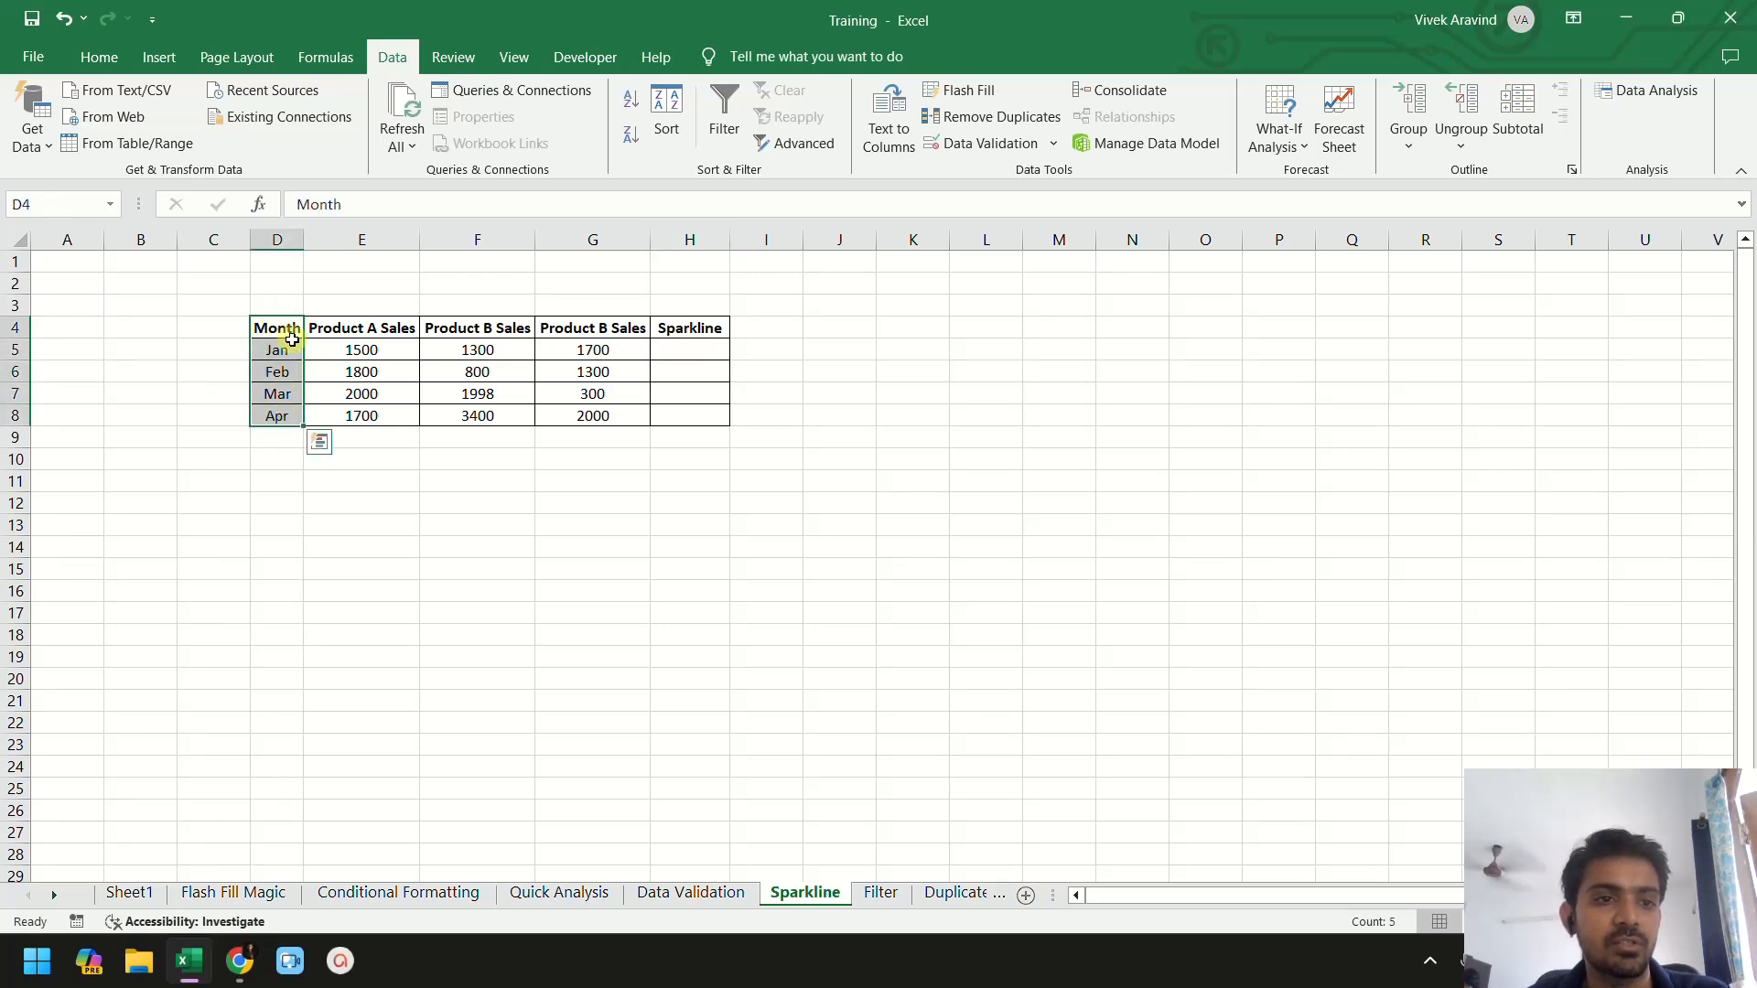
click(348, 342)
click(365, 326)
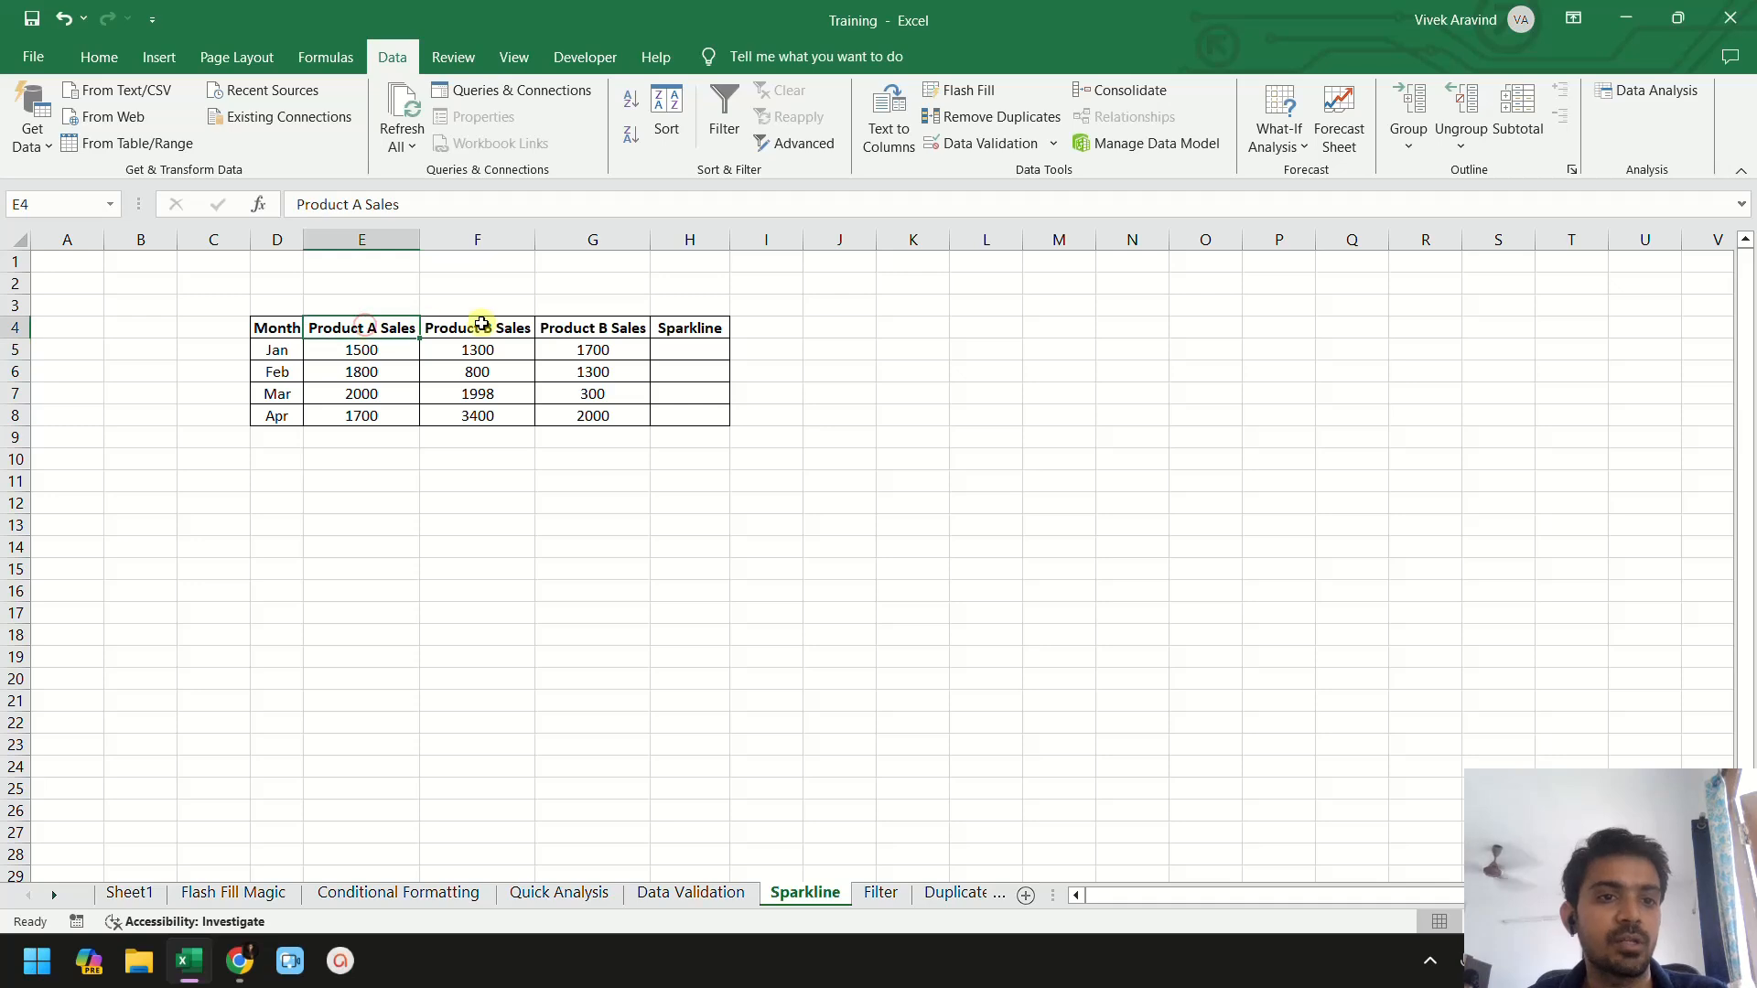
click(483, 326)
click(579, 325)
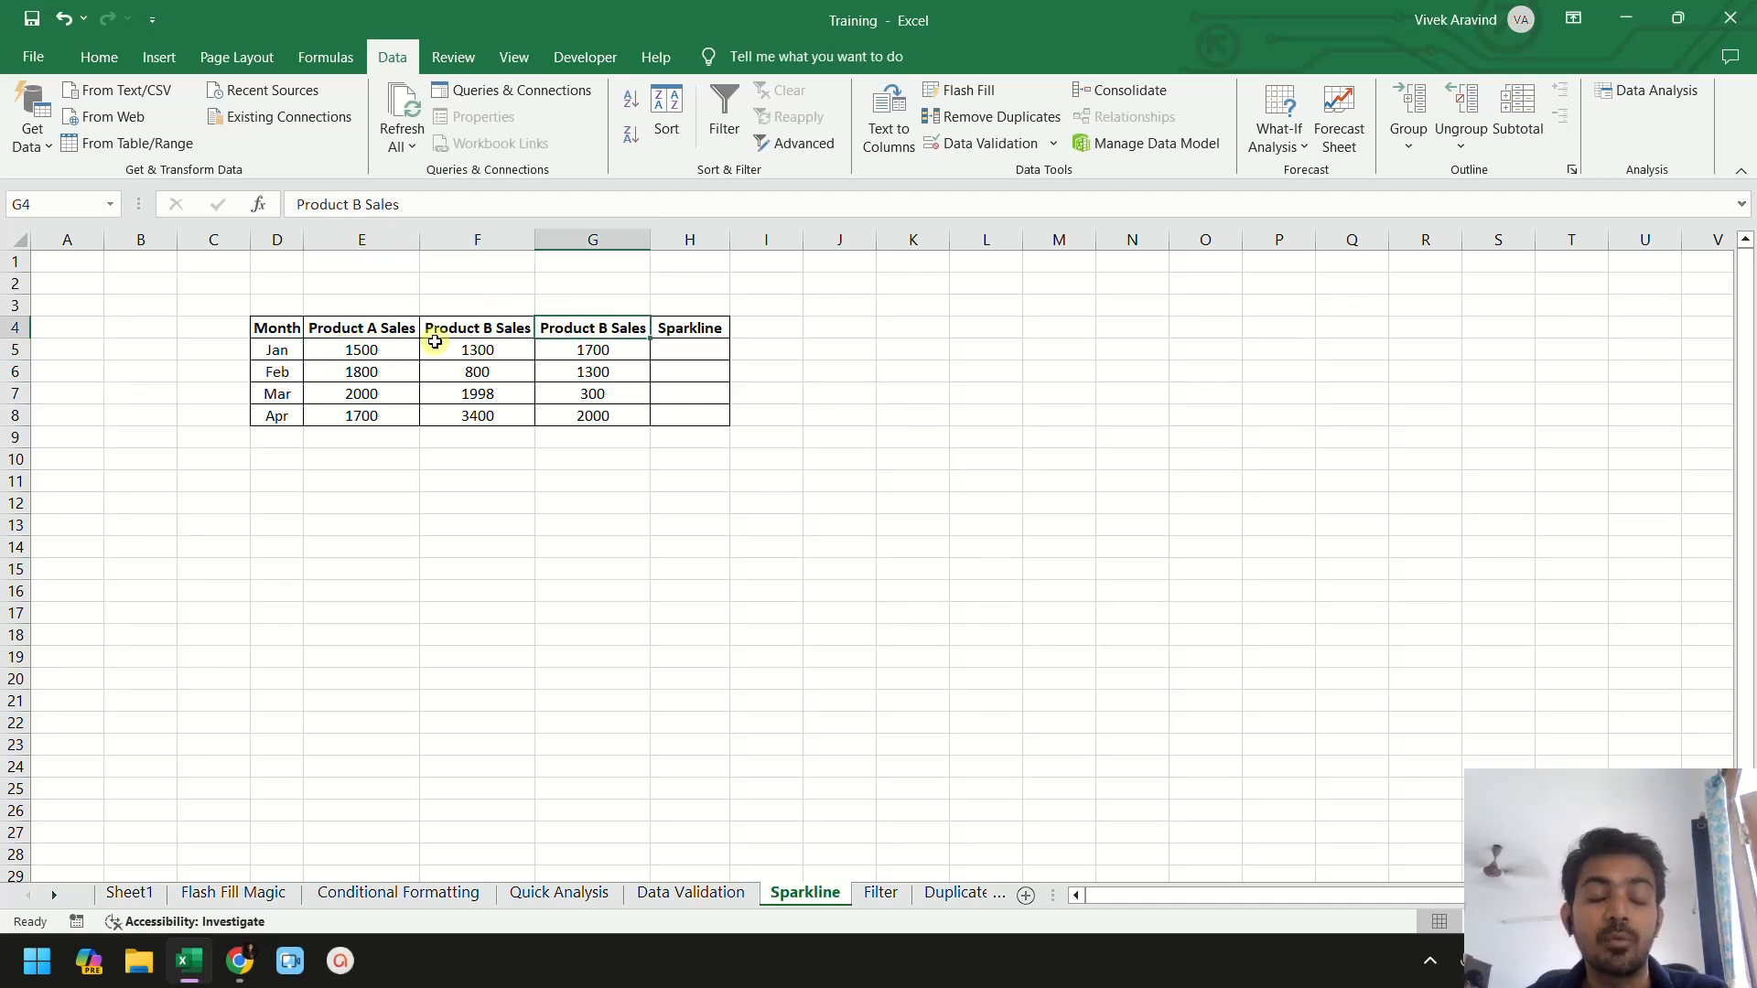
click(364, 352)
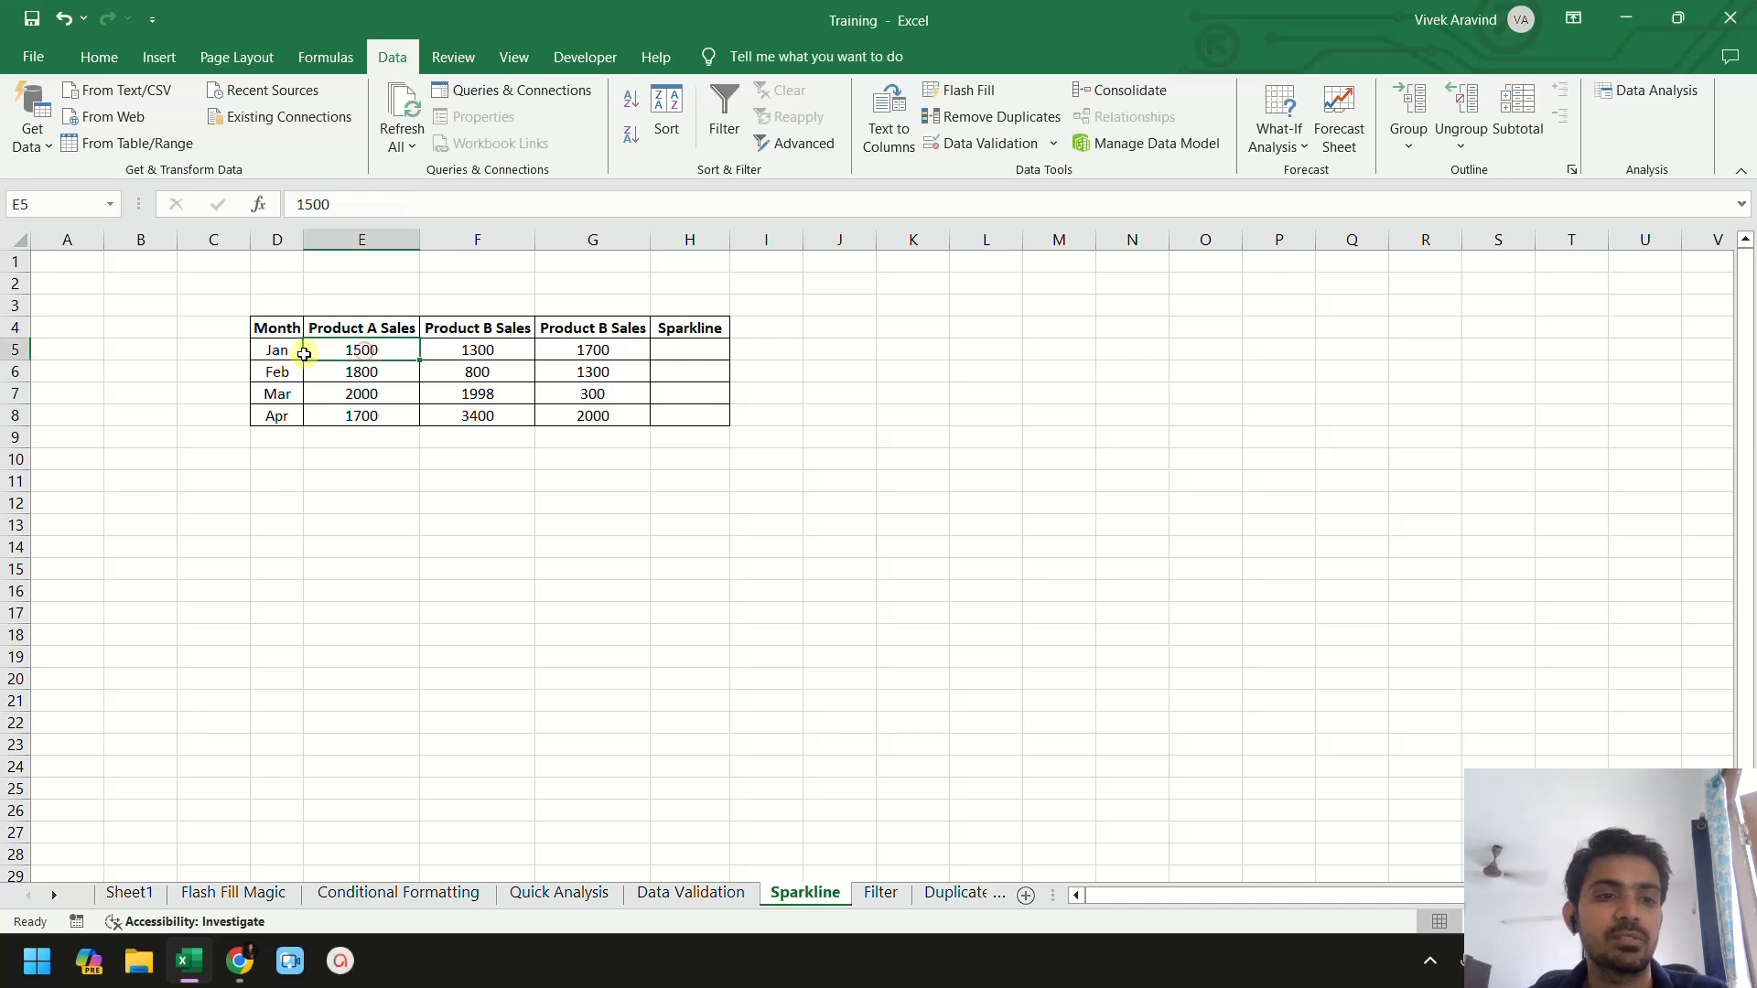
click(275, 354)
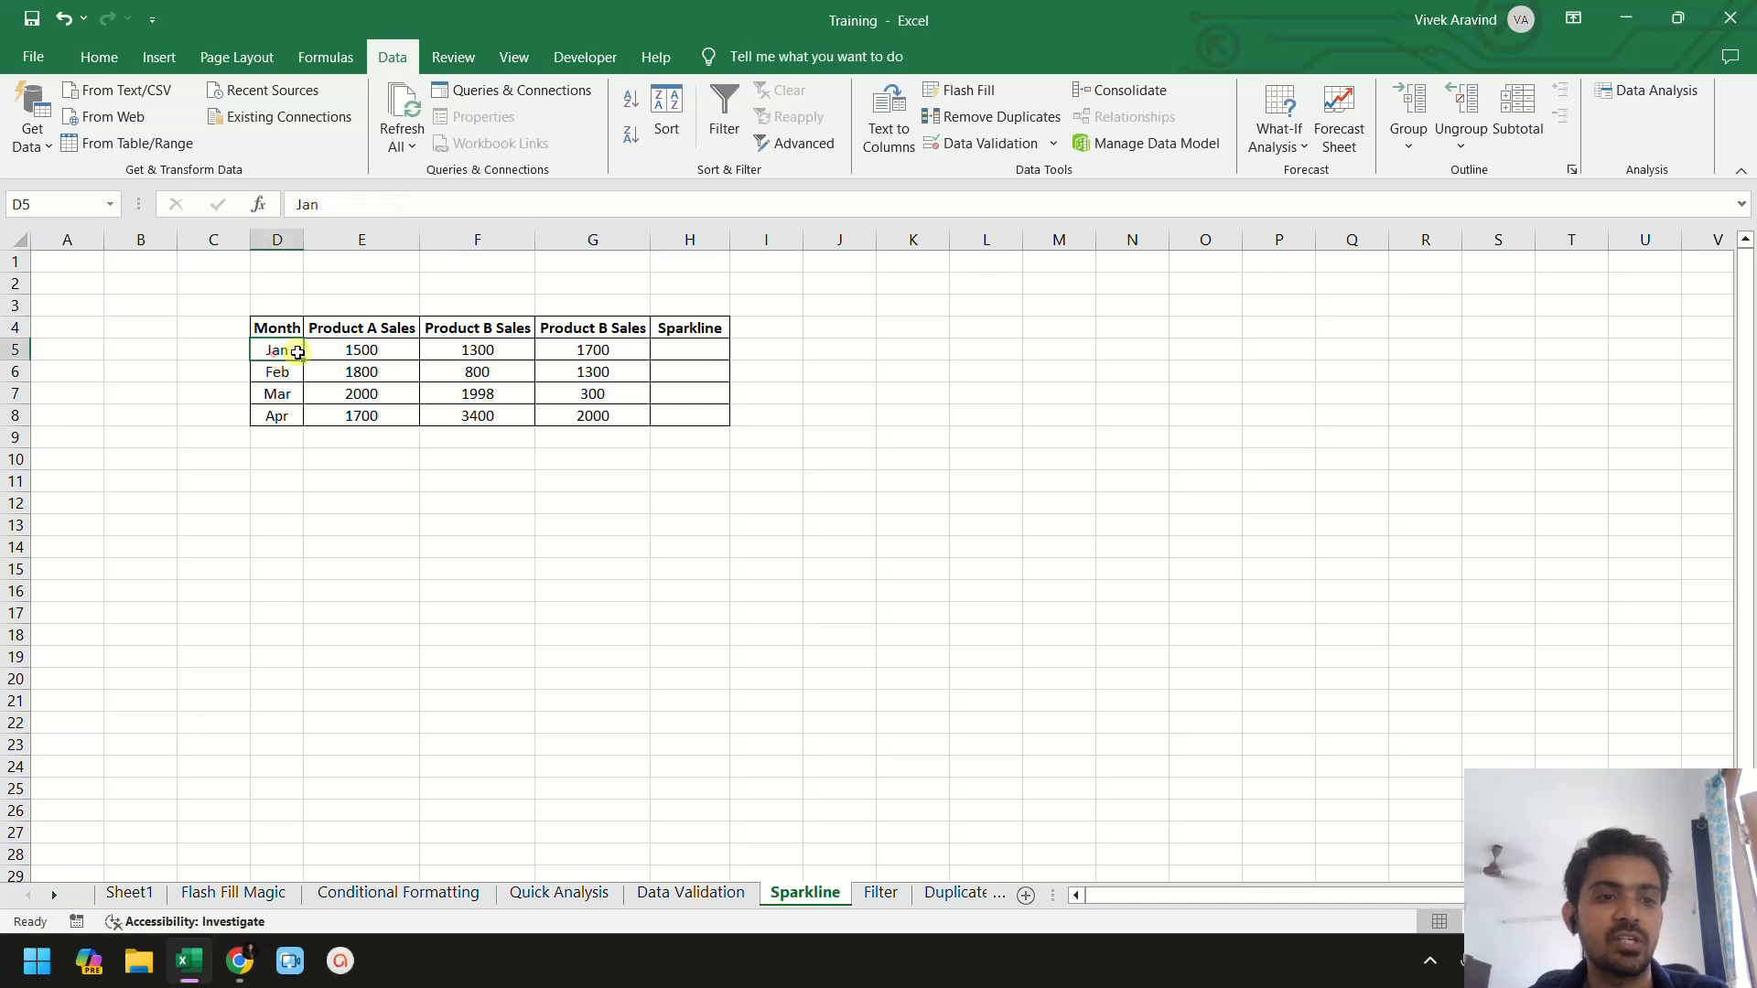
click(361, 349)
click(608, 351)
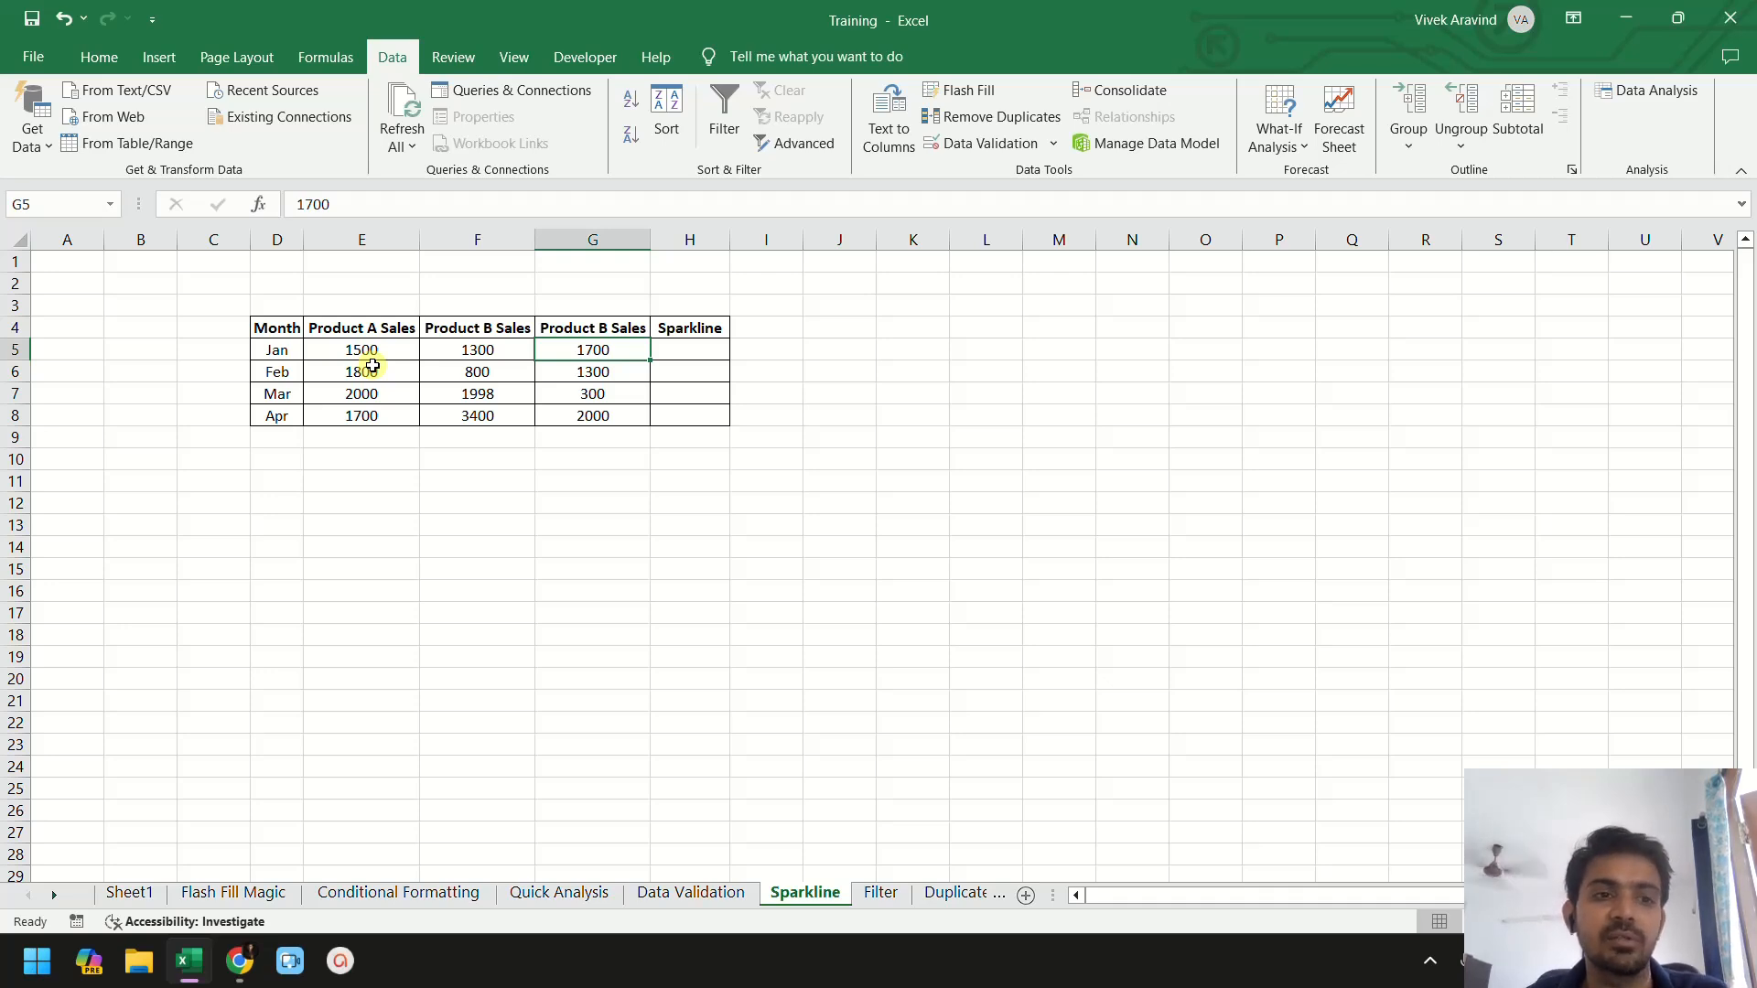
- Try to insert Line sparklines into Sparkline cells H5:H8 using data range E5:G5
click(670, 350)
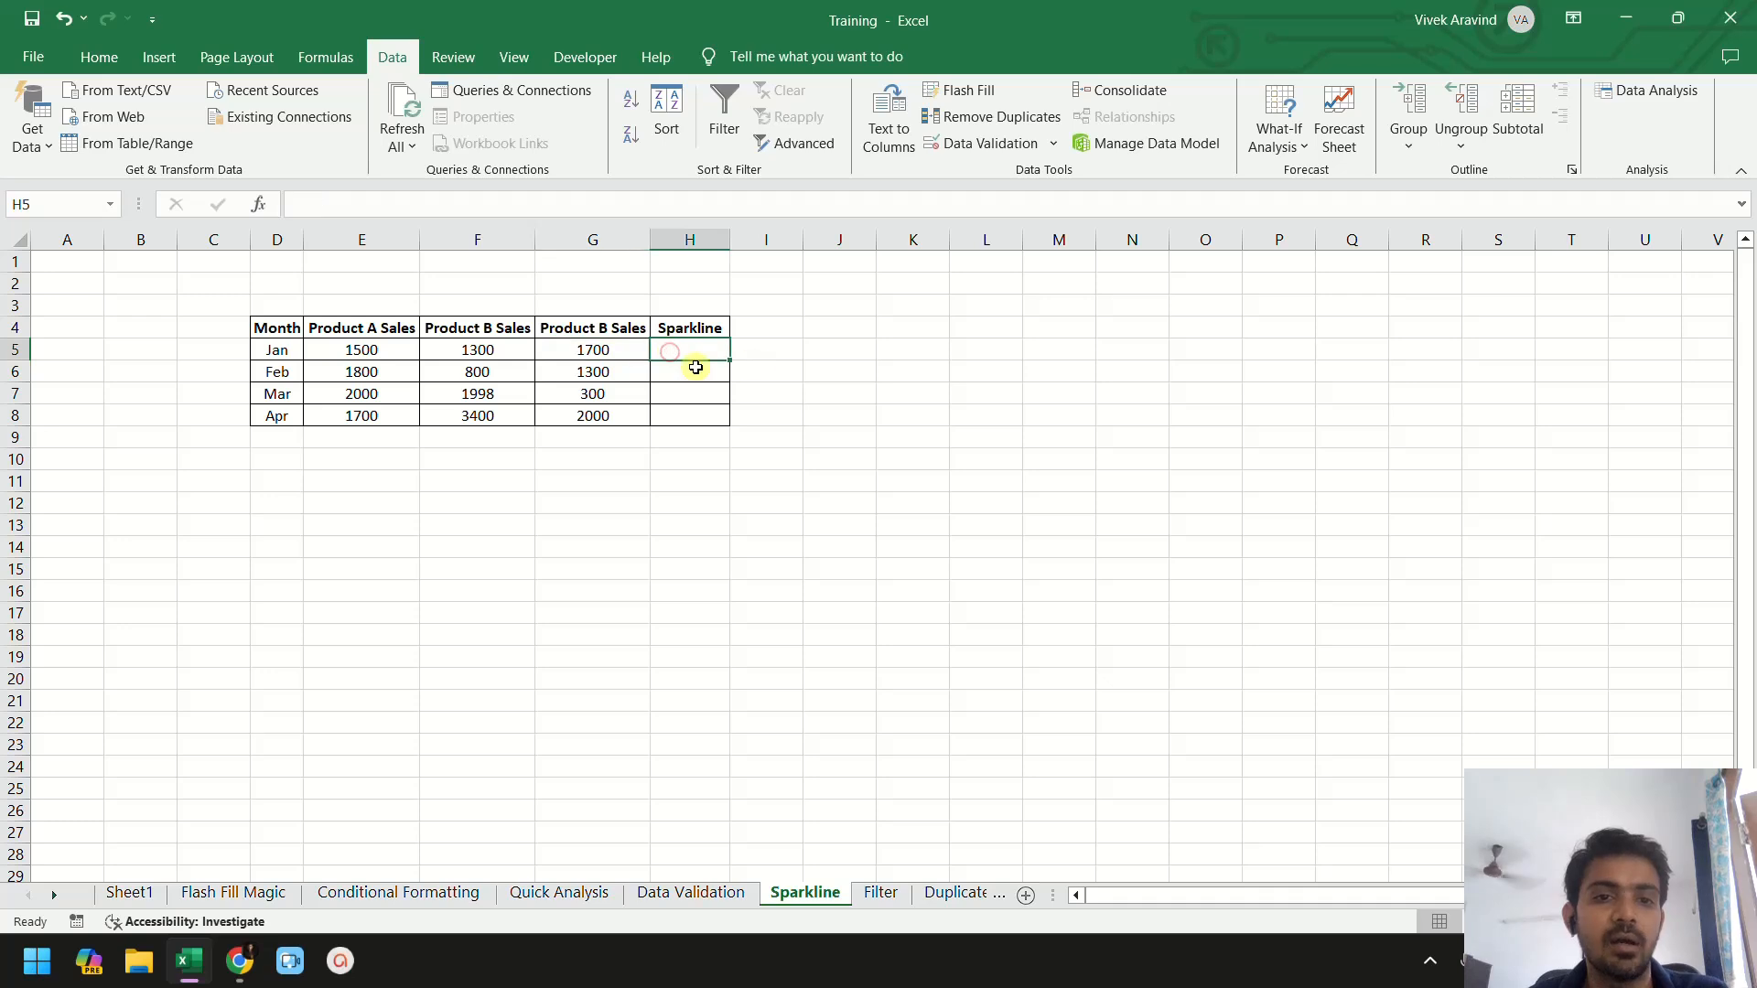
drag(697, 349, 698, 415)
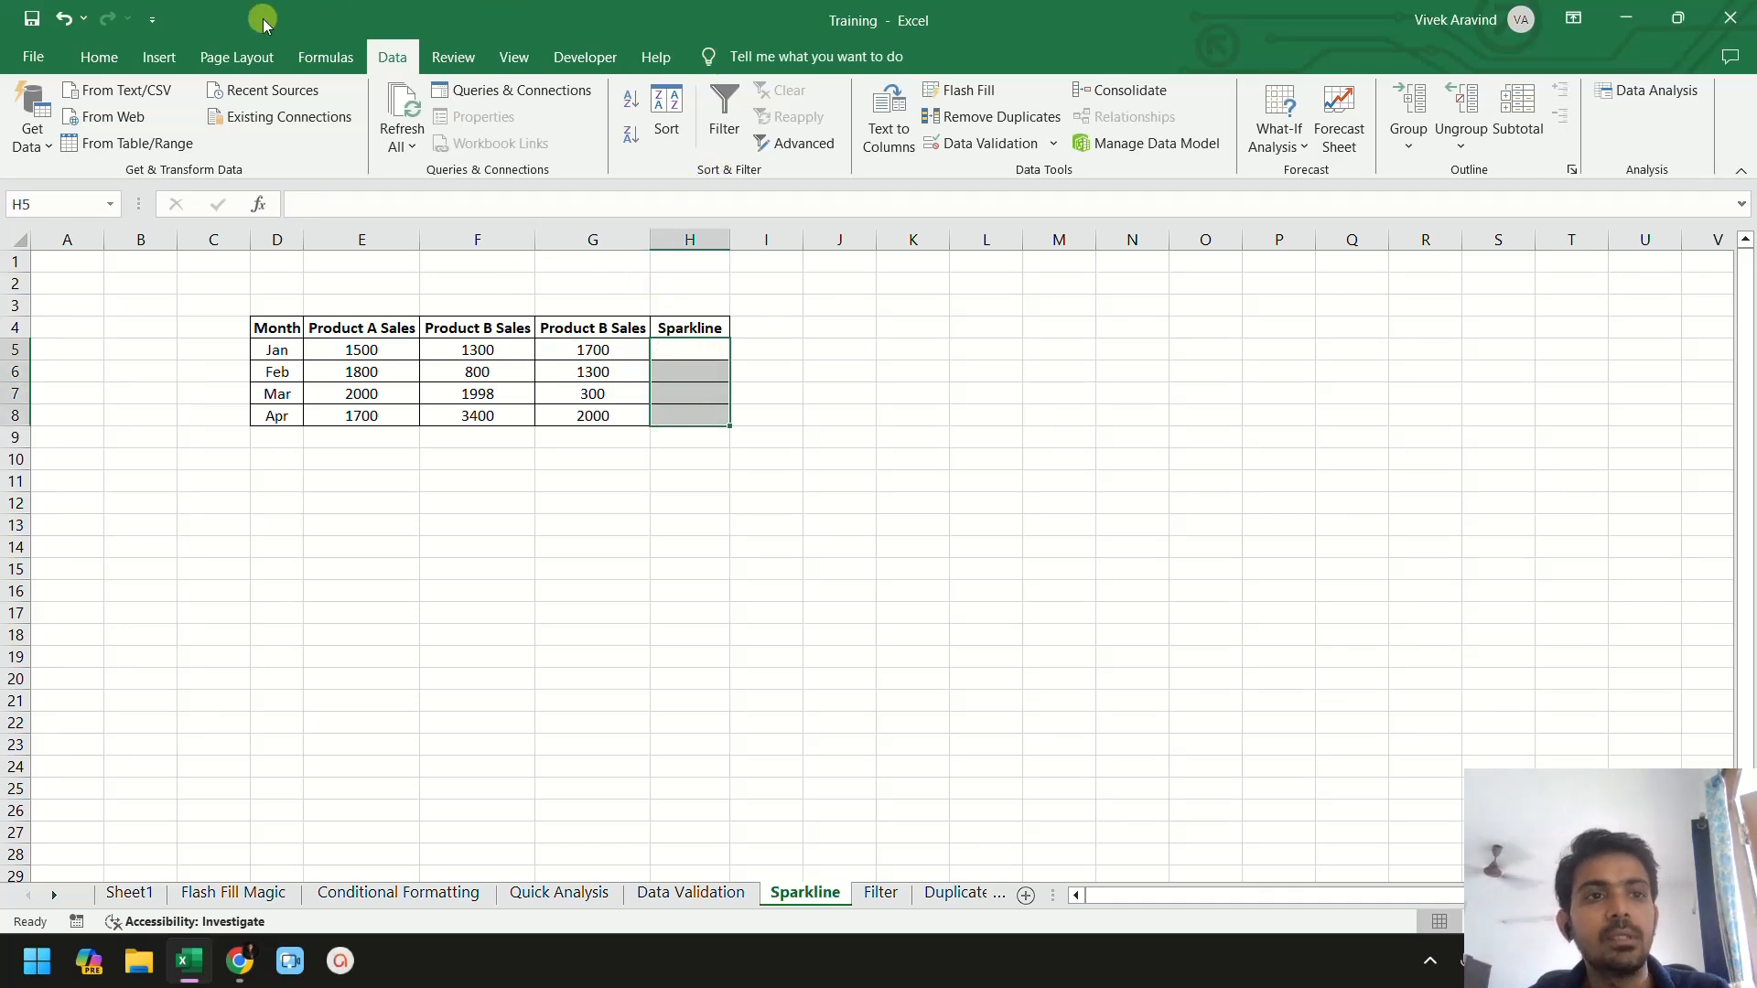
click(159, 61)
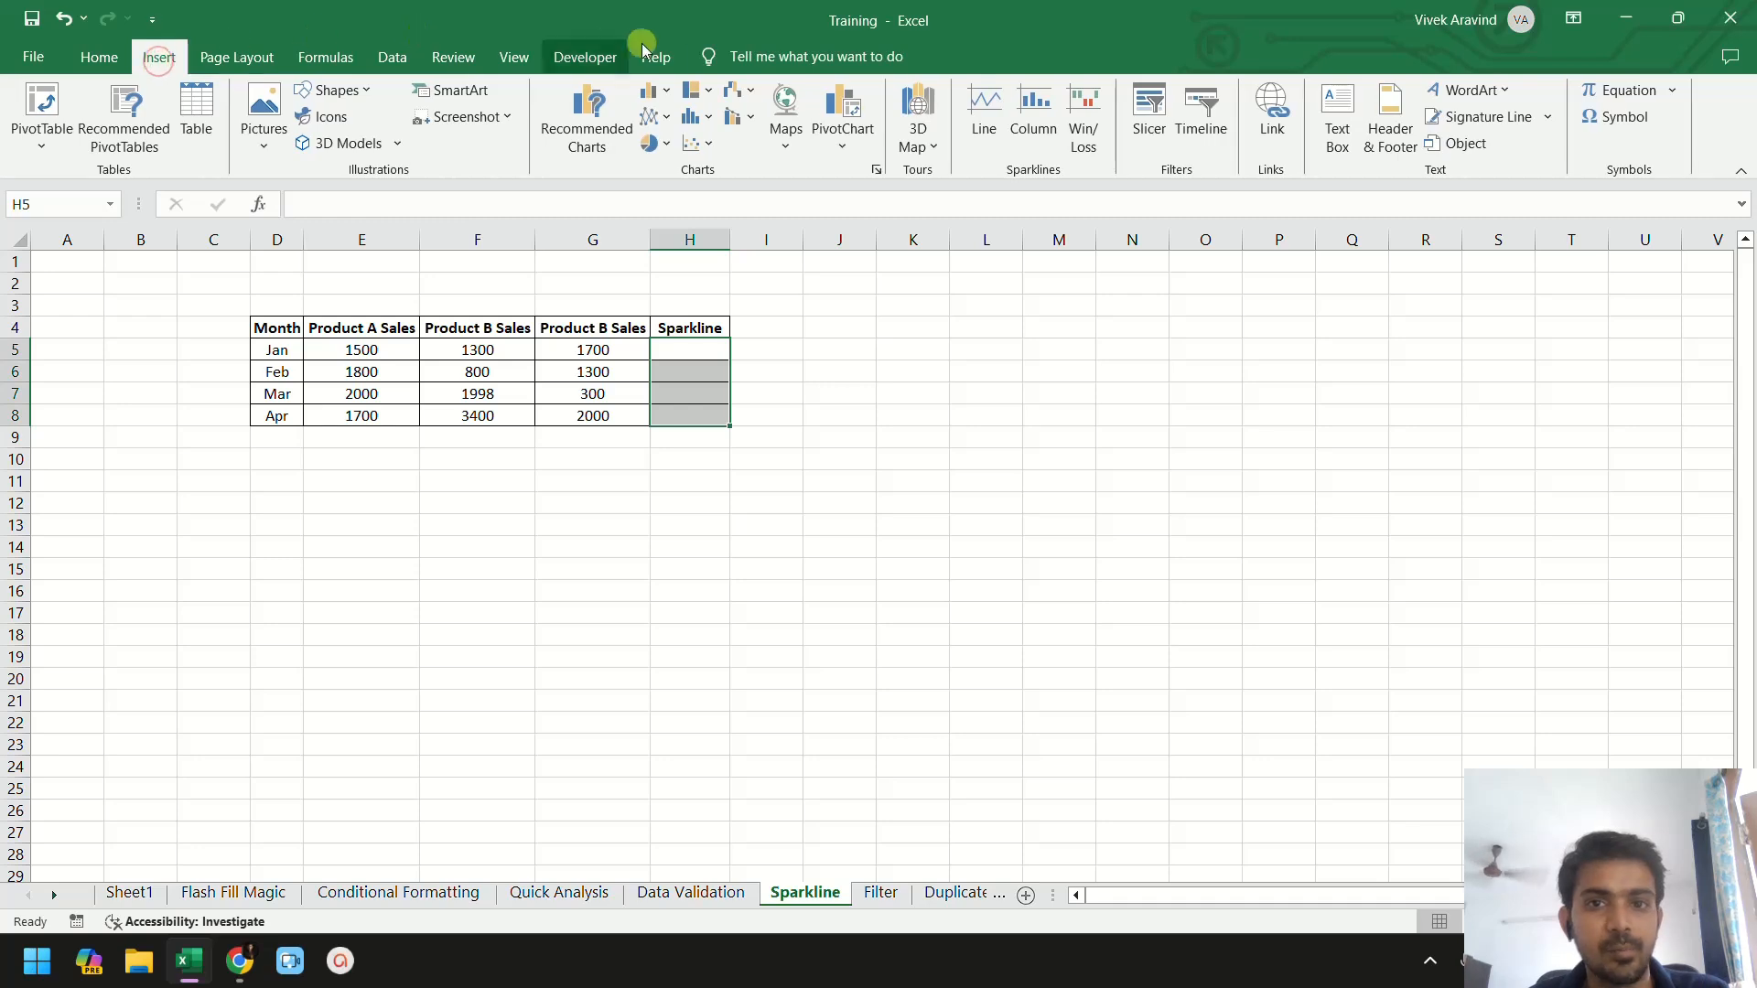
click(983, 103)
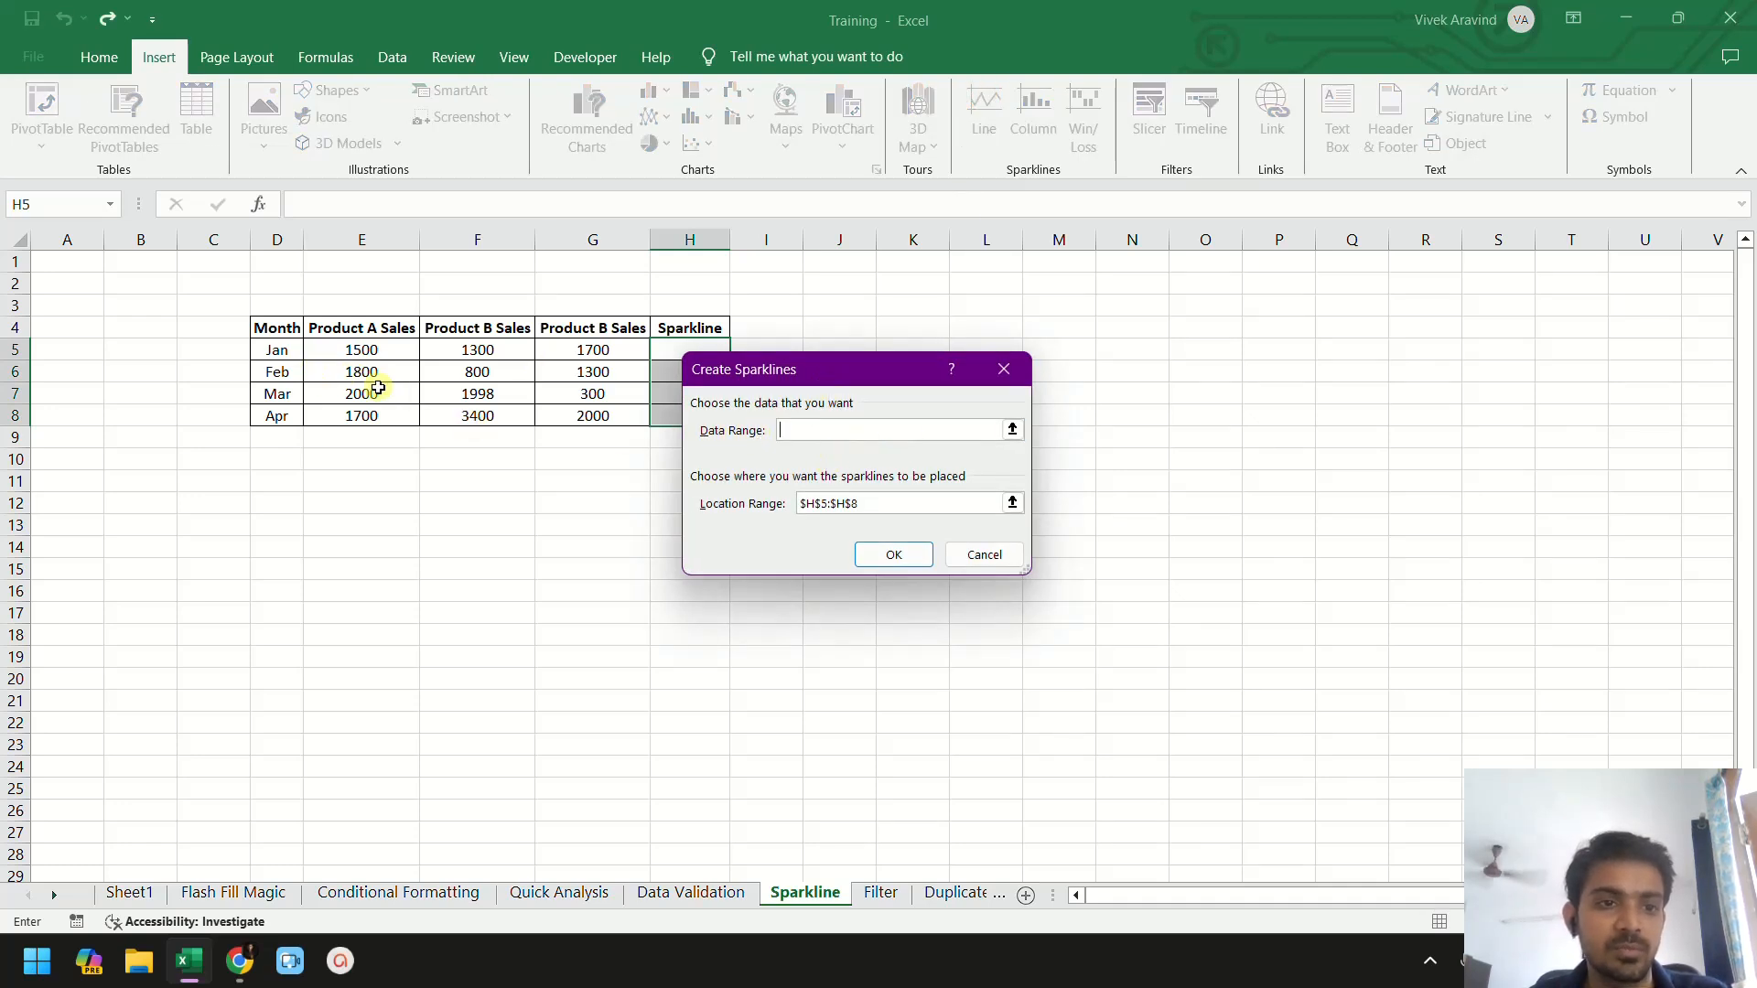
drag(359, 349, 611, 351)
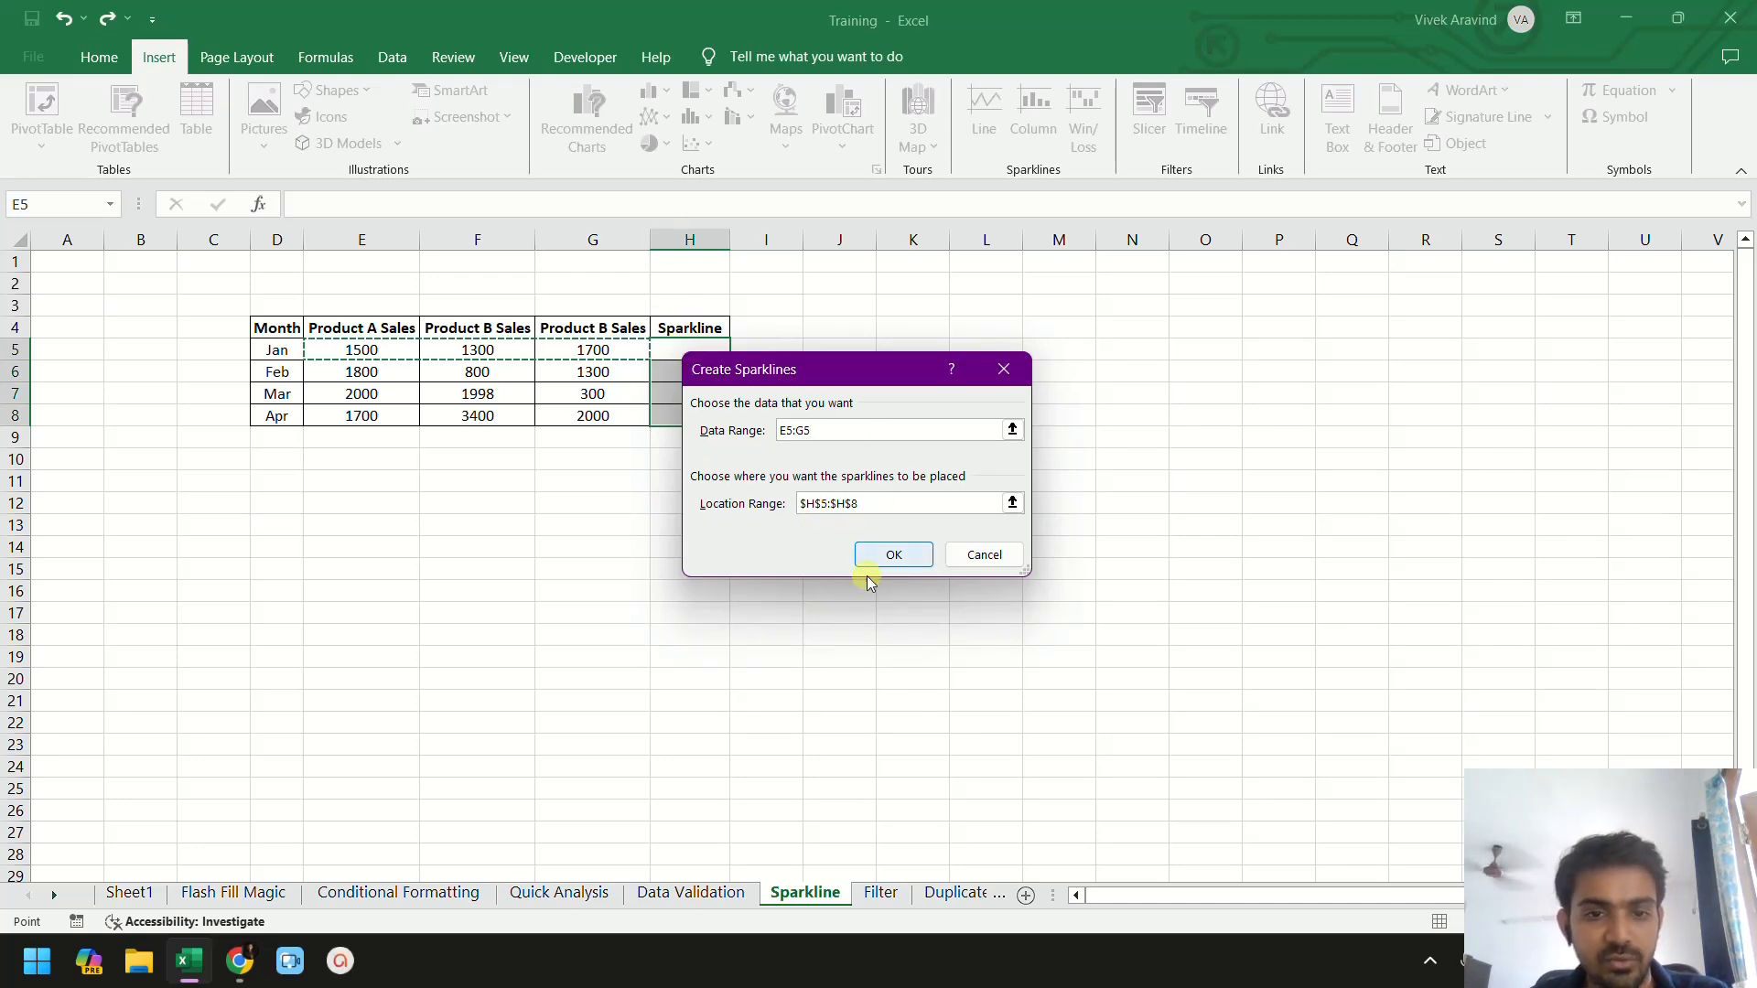
click(891, 556)
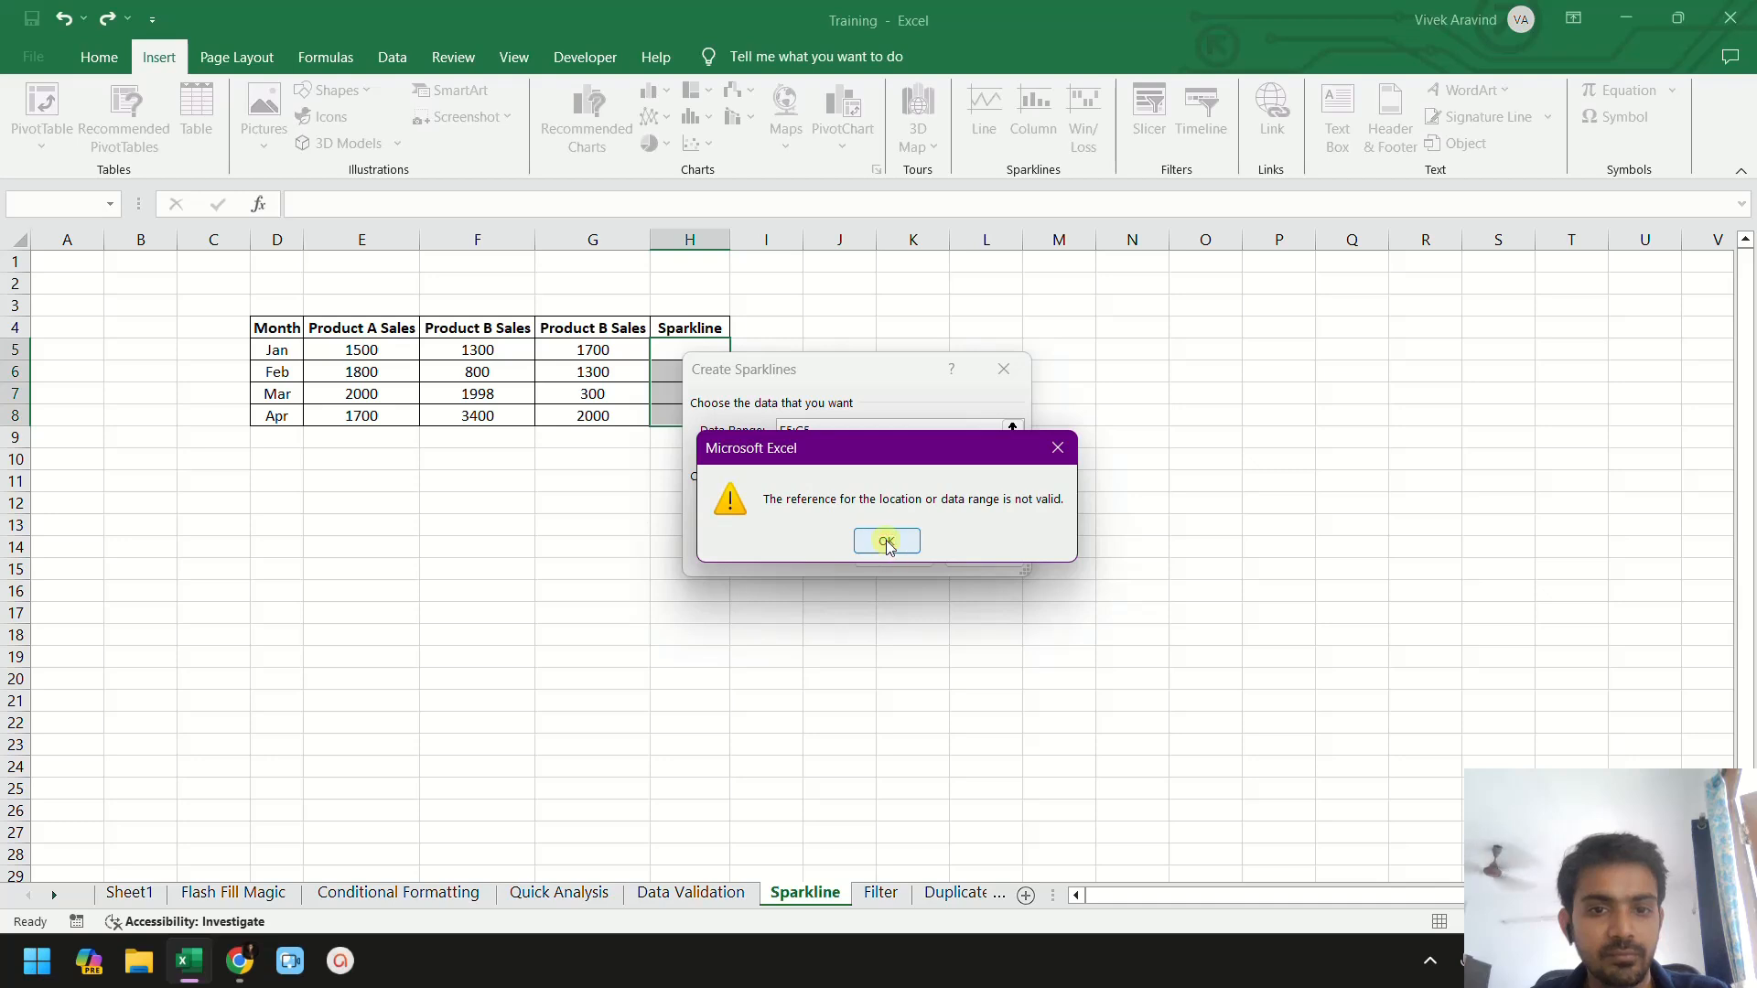
click(886, 542)
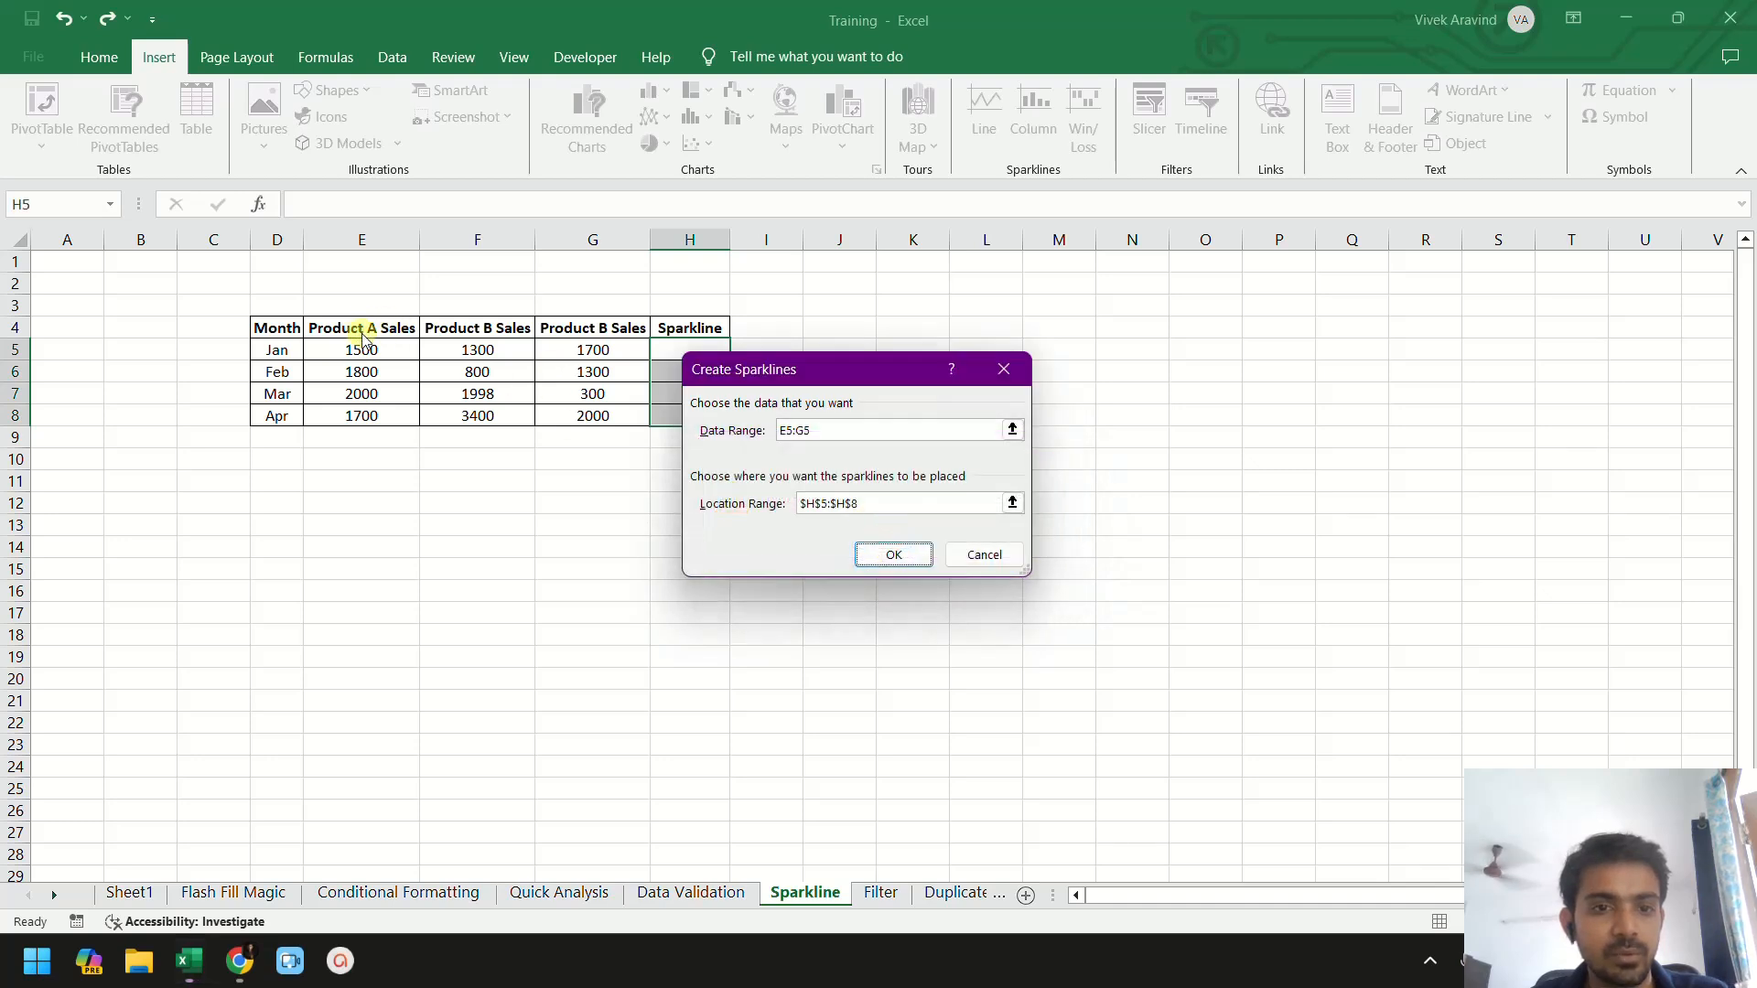
- Set the sparkline data range to E5:G8 and create the line sparklines
click(1012, 429)
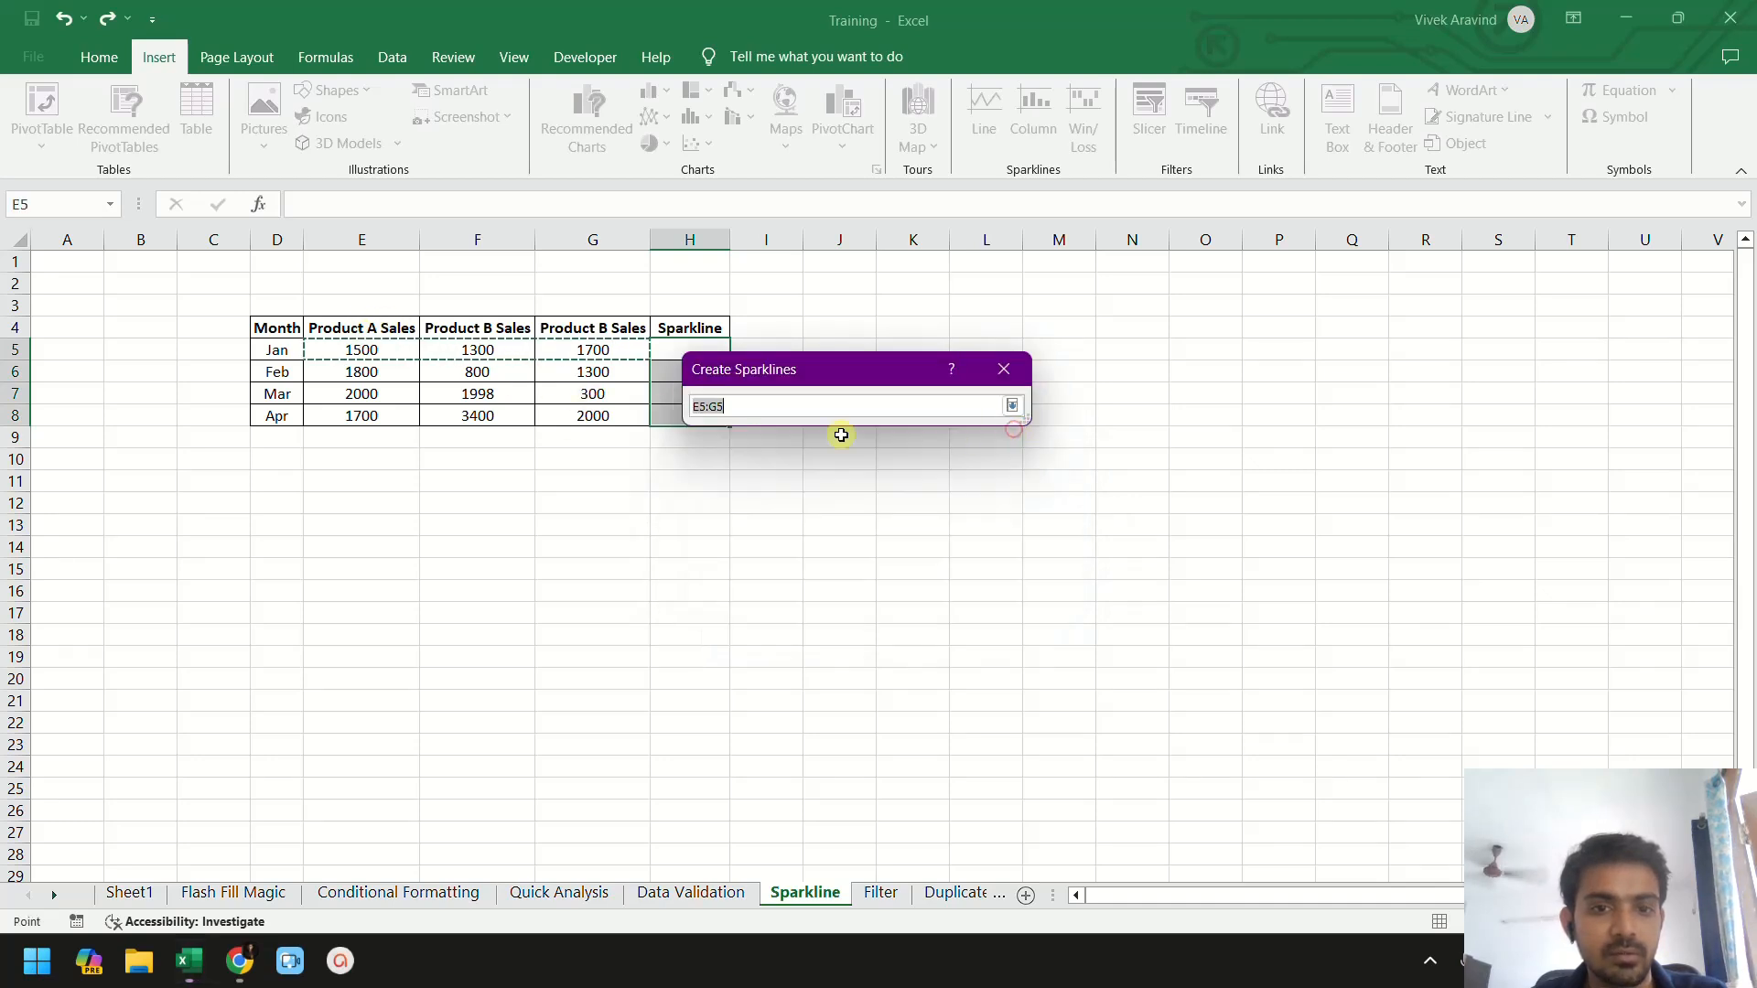
click(395, 358)
drag(409, 372, 585, 412)
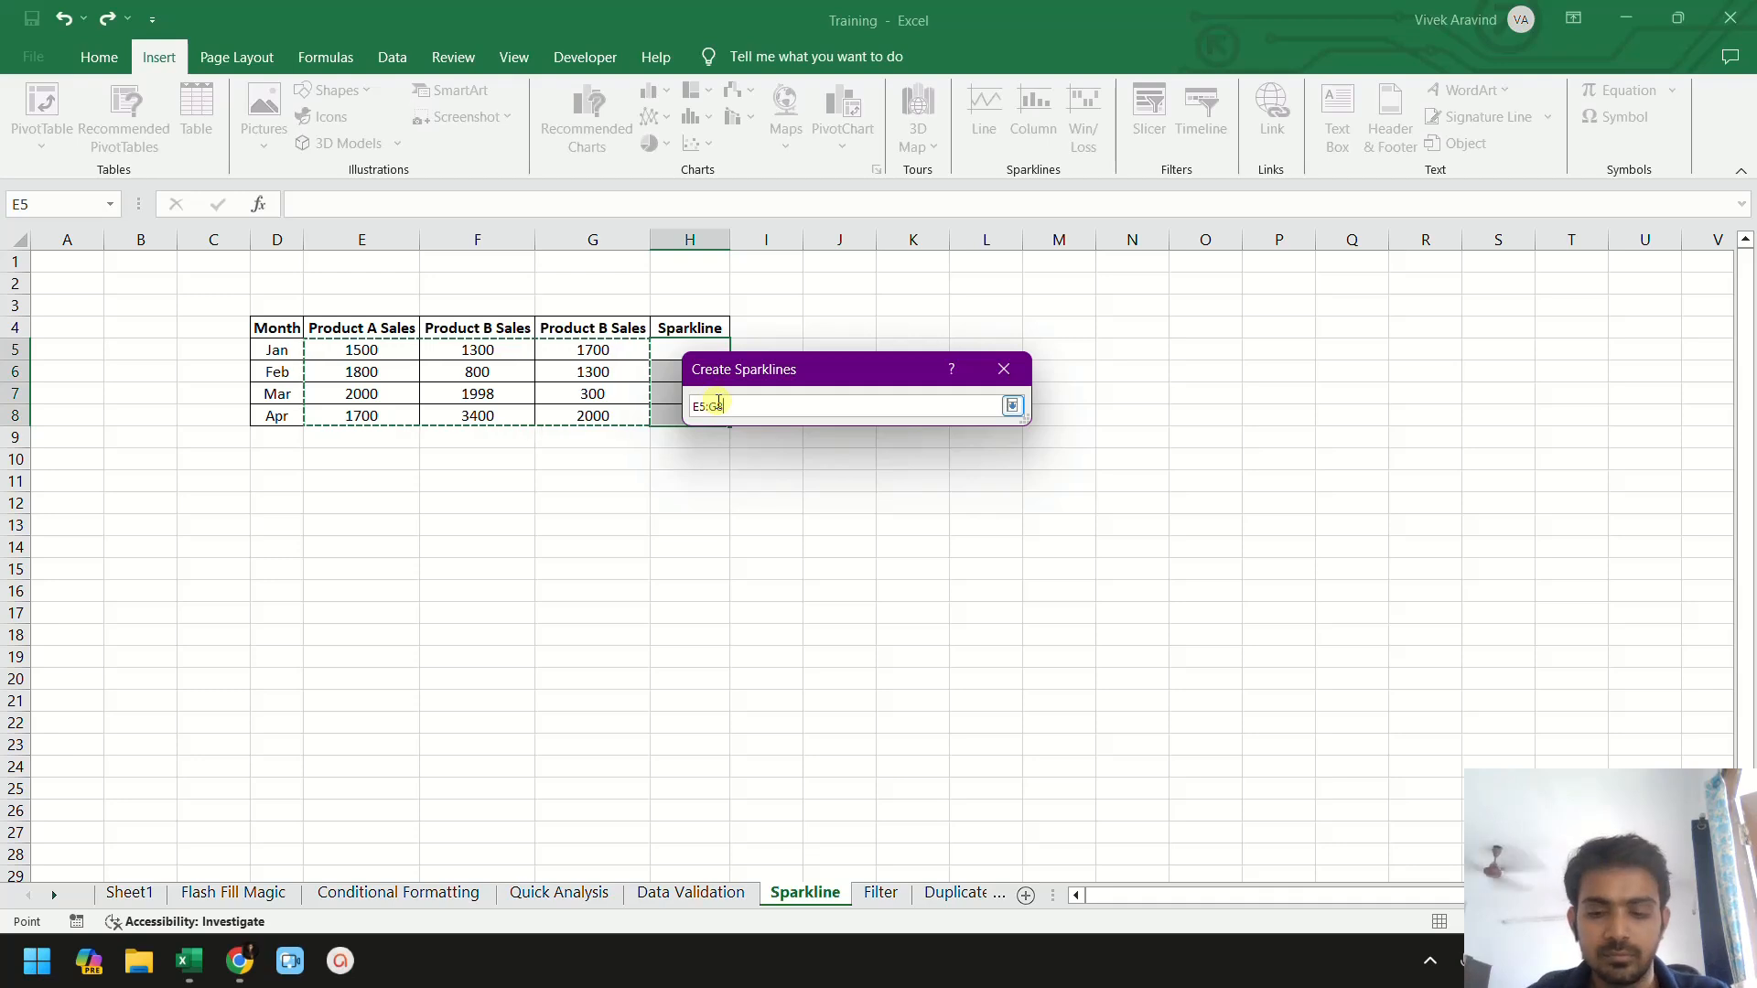
key(Return)
click(894, 554)
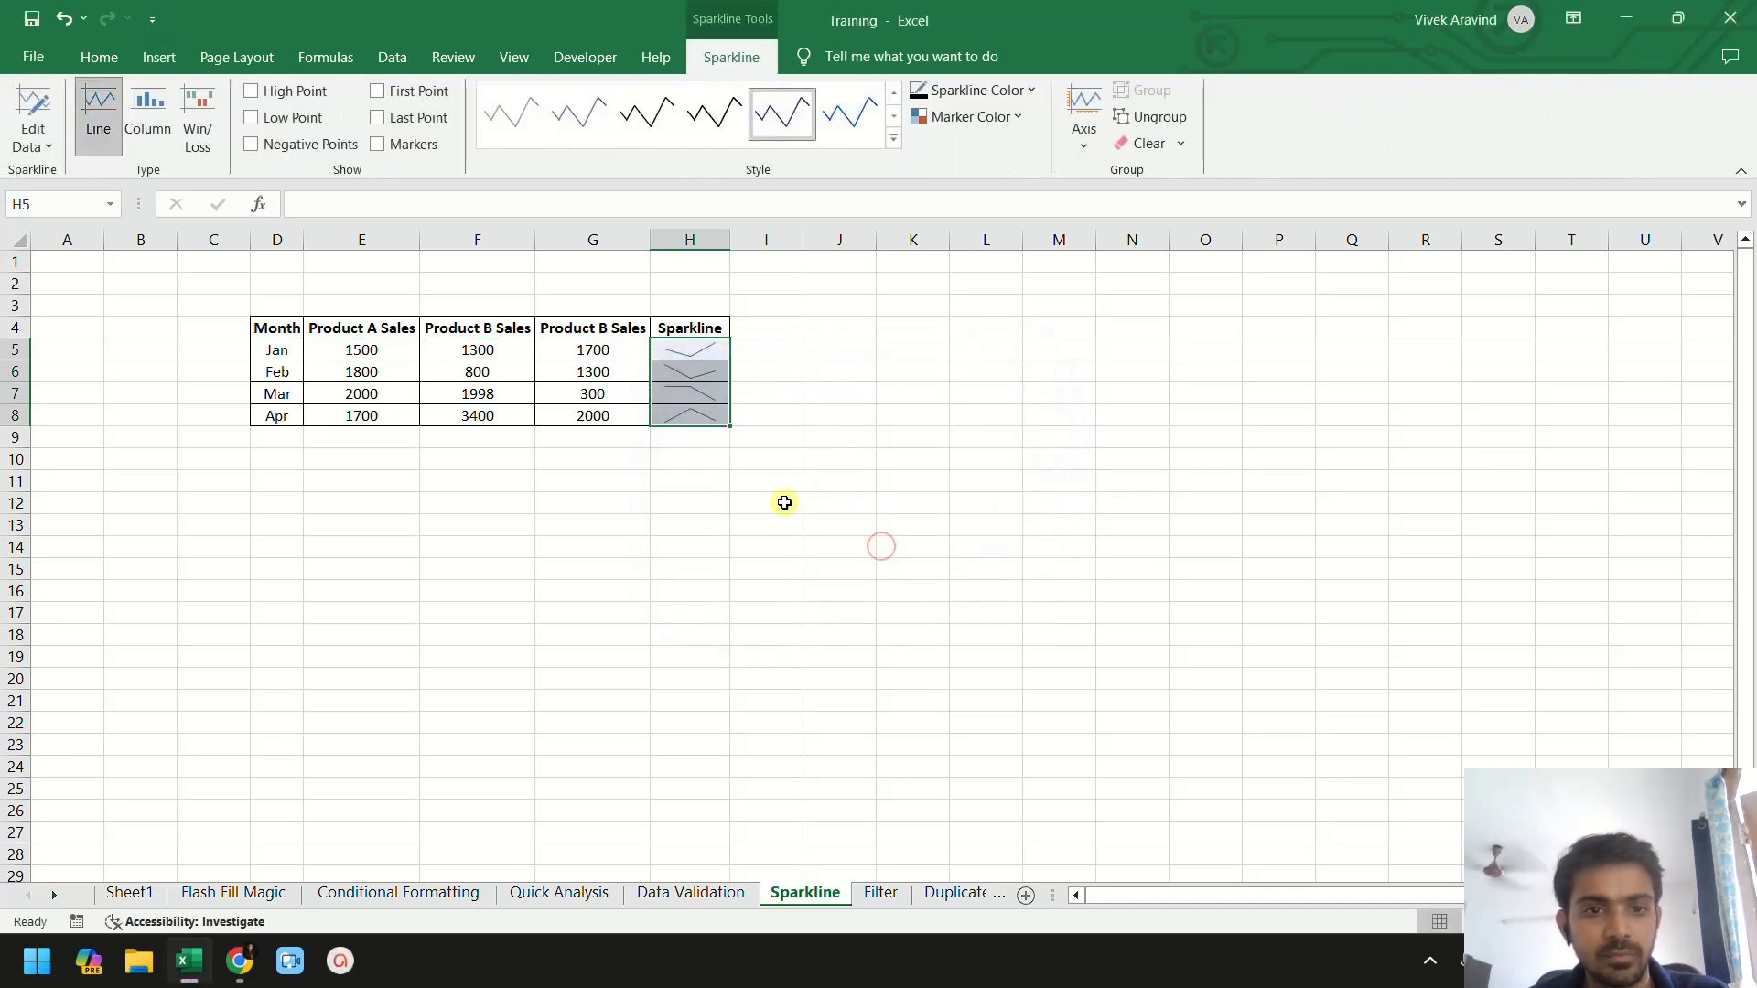
click(674, 351)
click(756, 348)
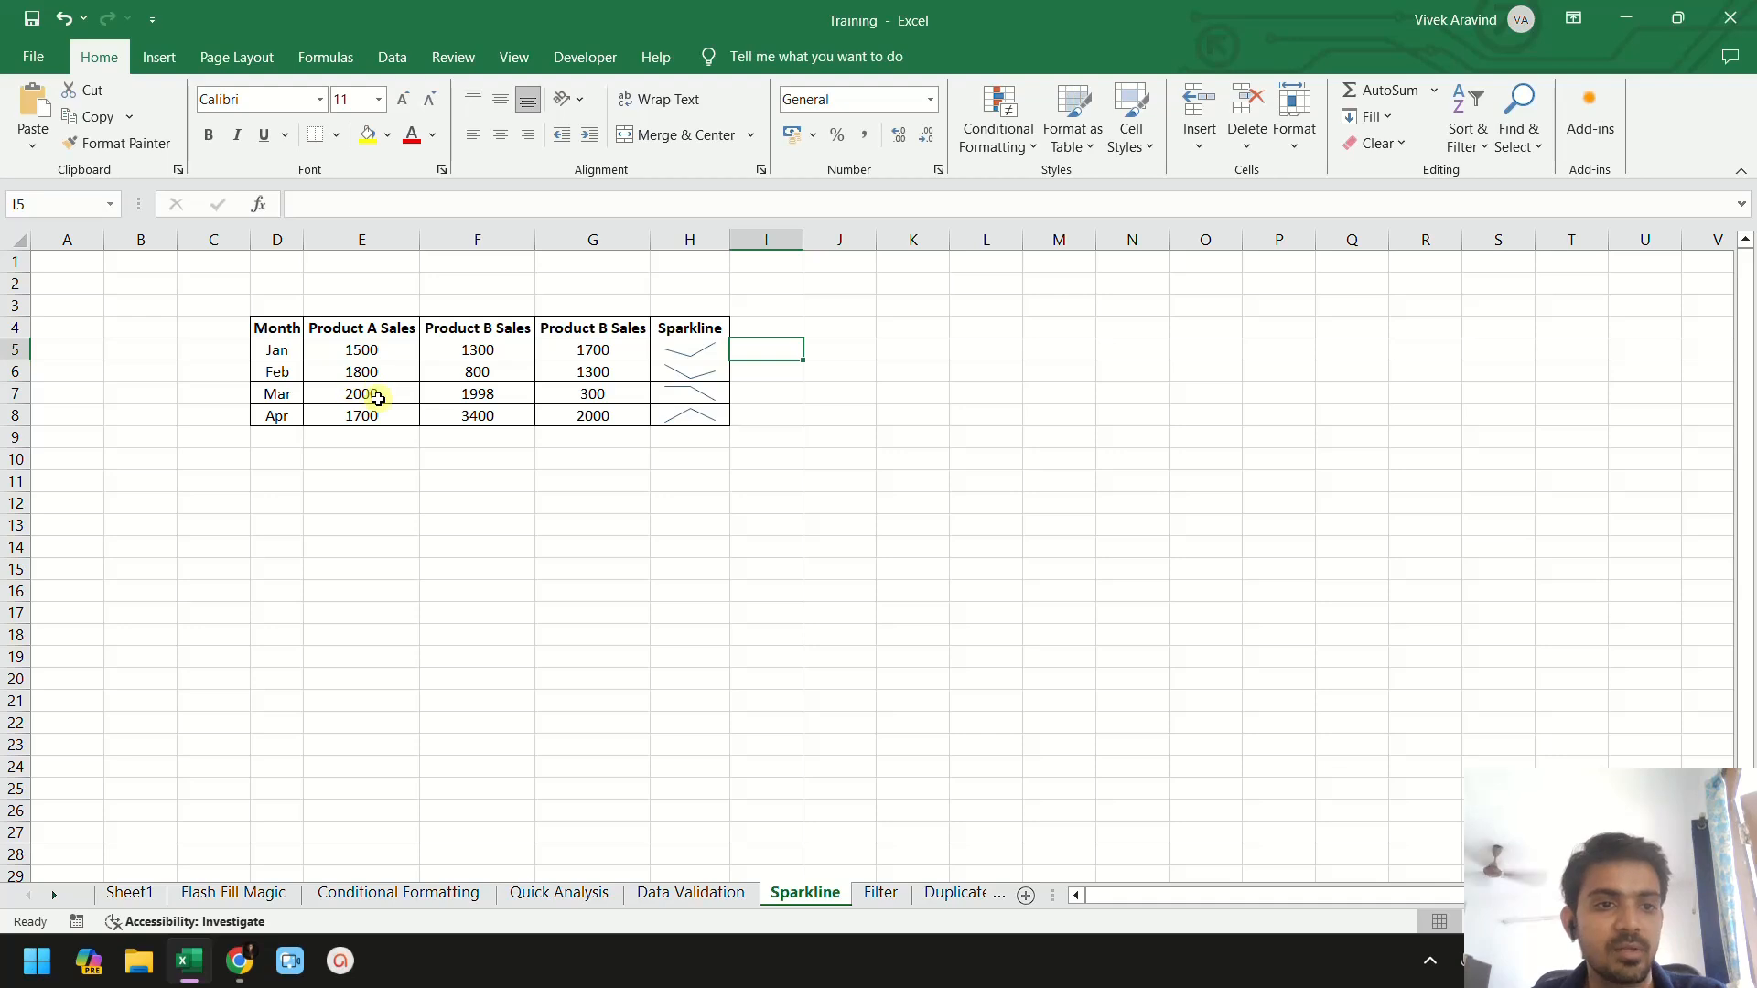
click(363, 394)
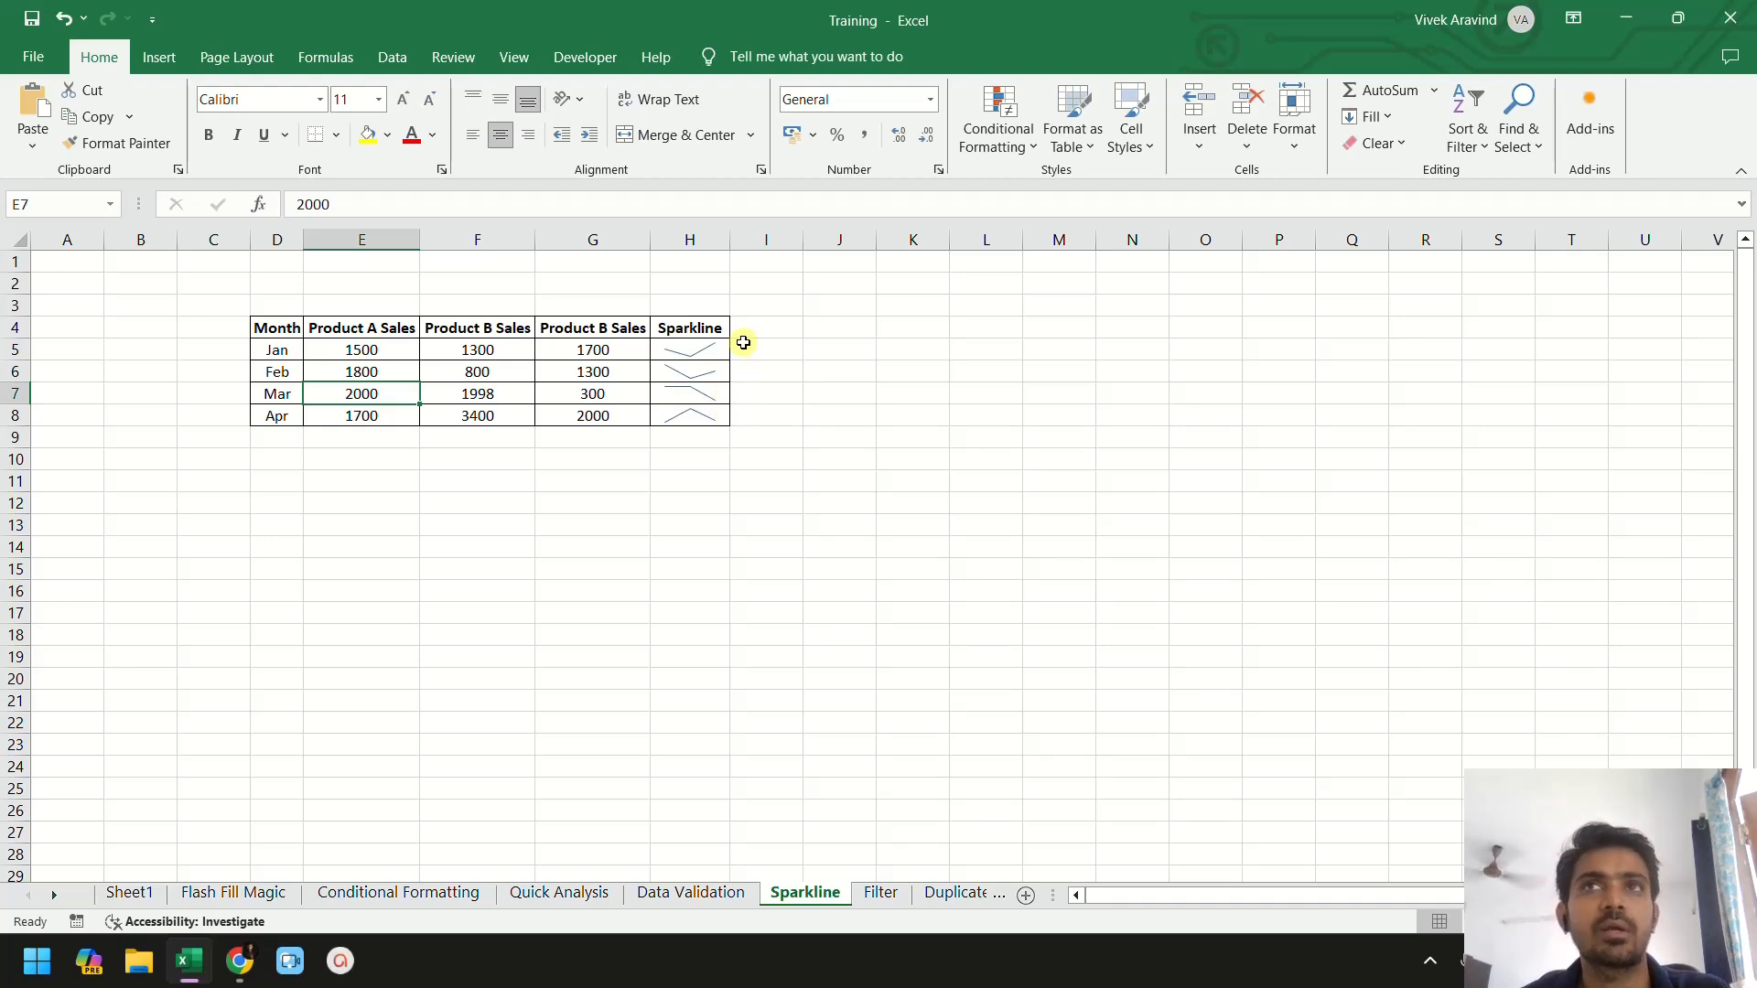
- Open the Filter sheet and turn on filtering for the Status and Scores table E3:F10
click(880, 892)
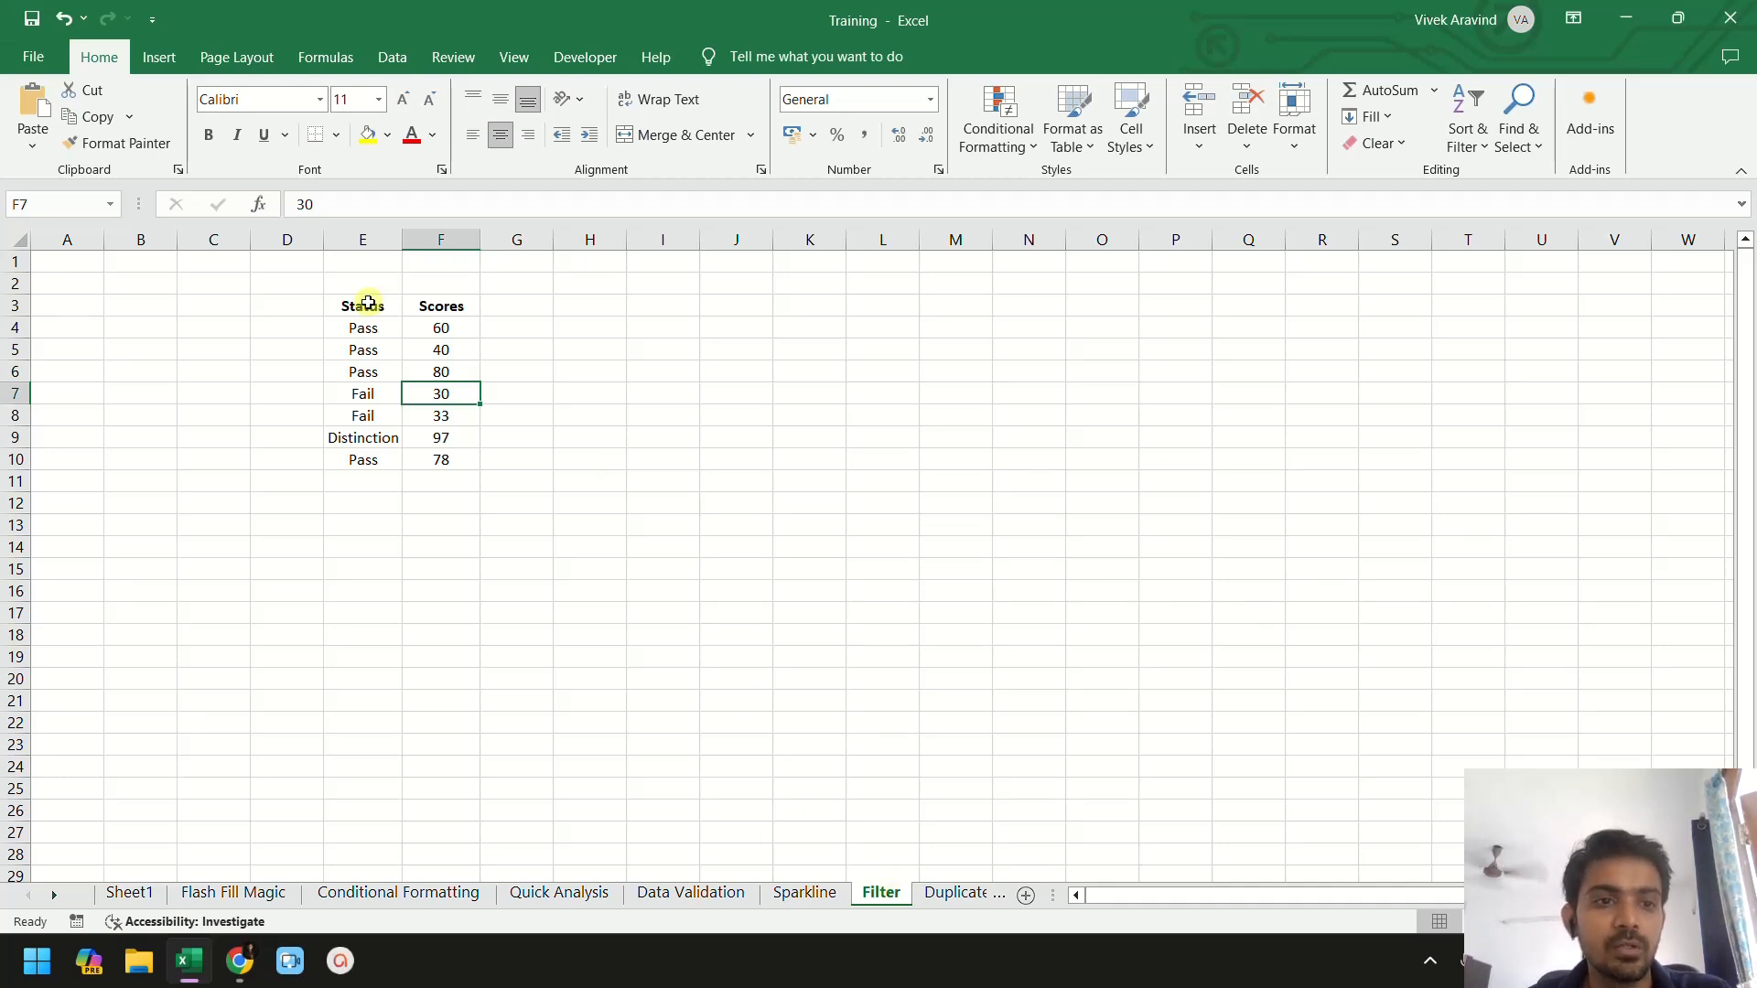
drag(363, 305, 432, 466)
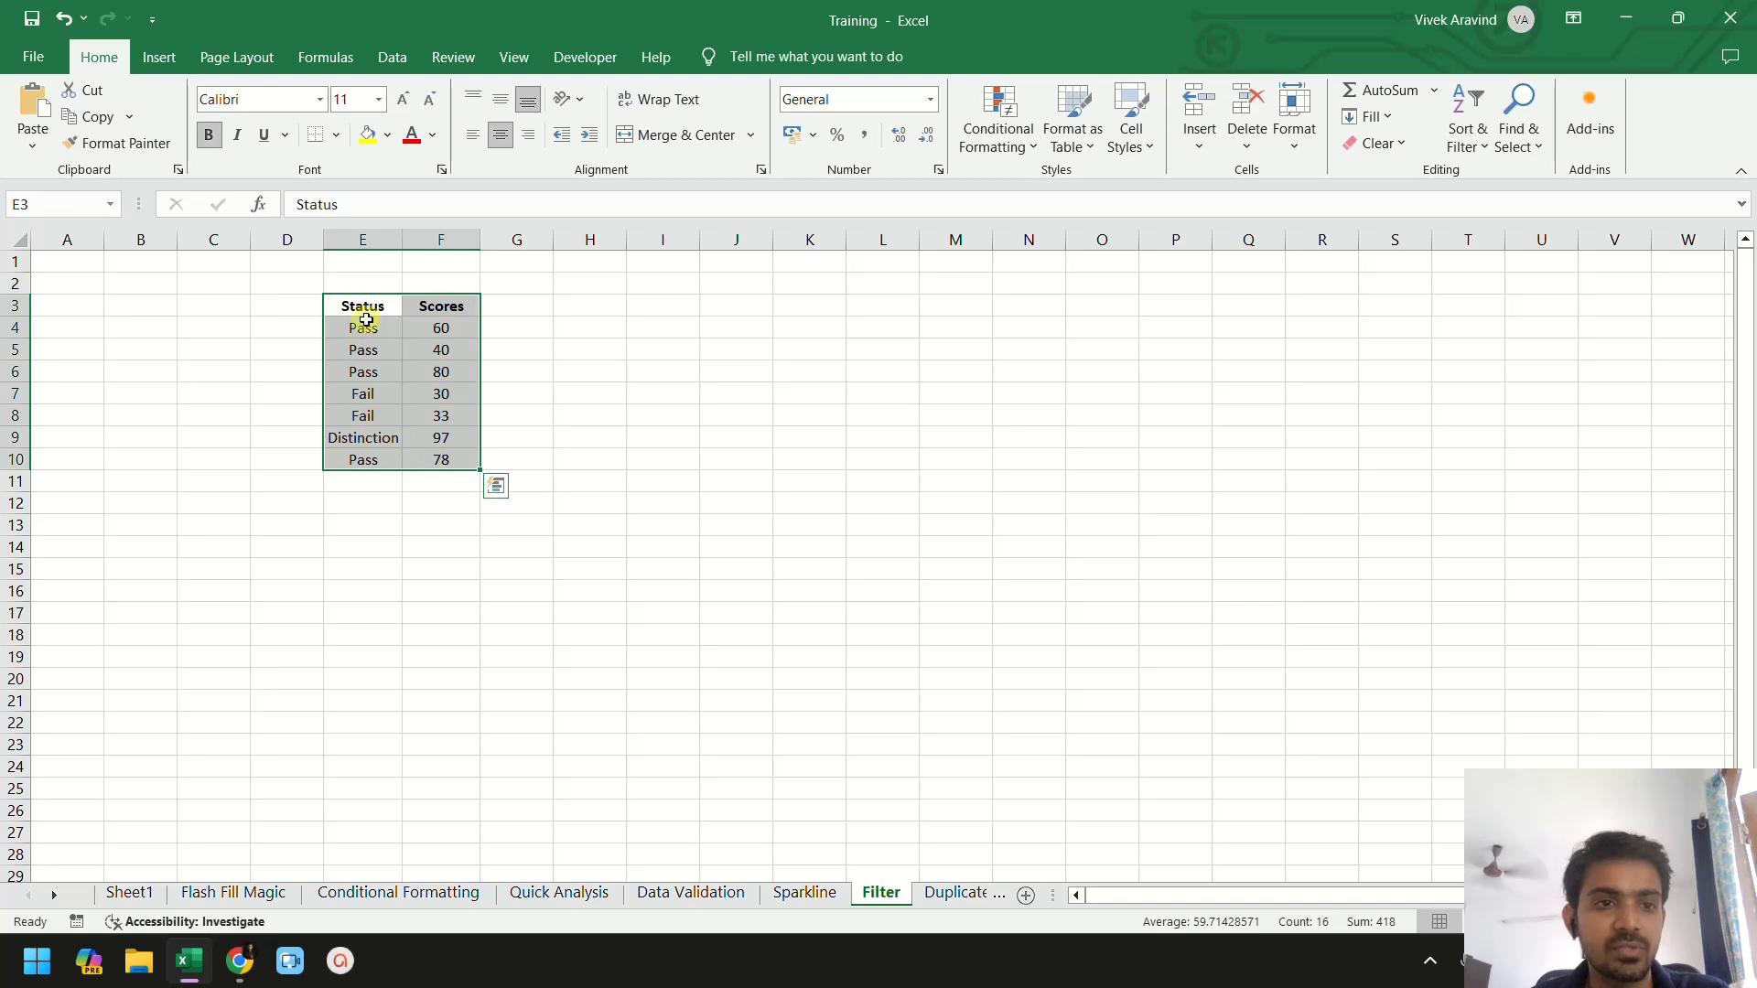
click(385, 322)
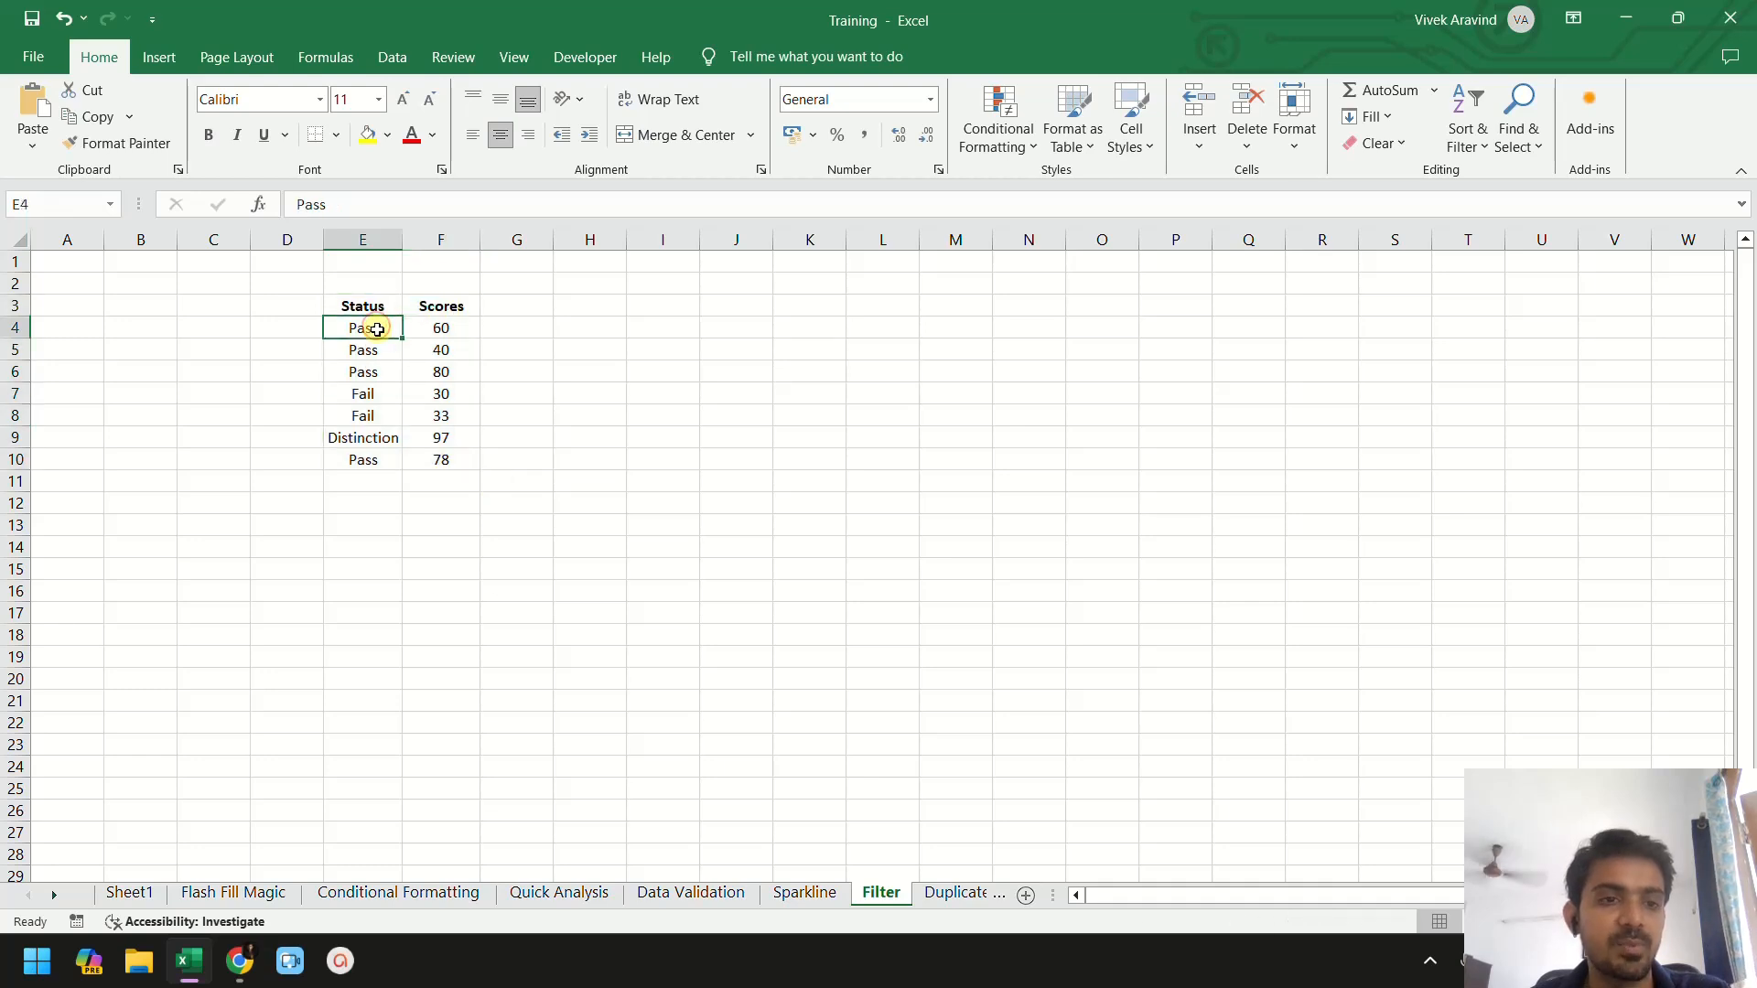
click(443, 333)
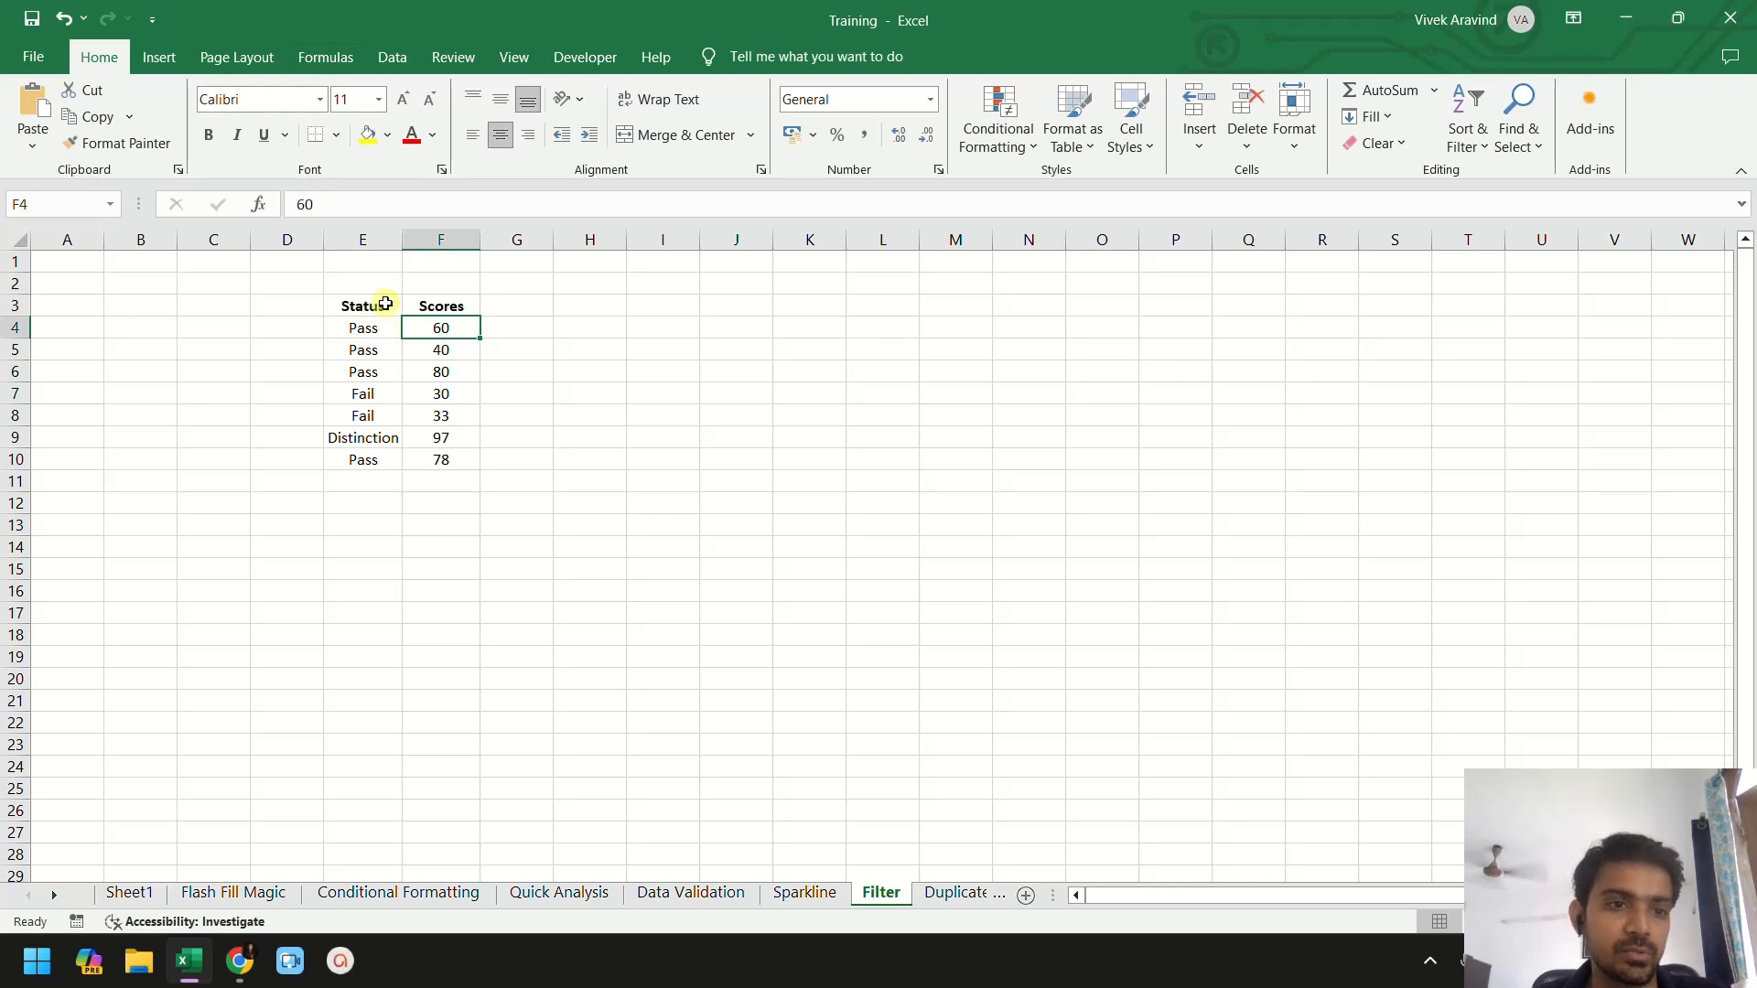
click(386, 309)
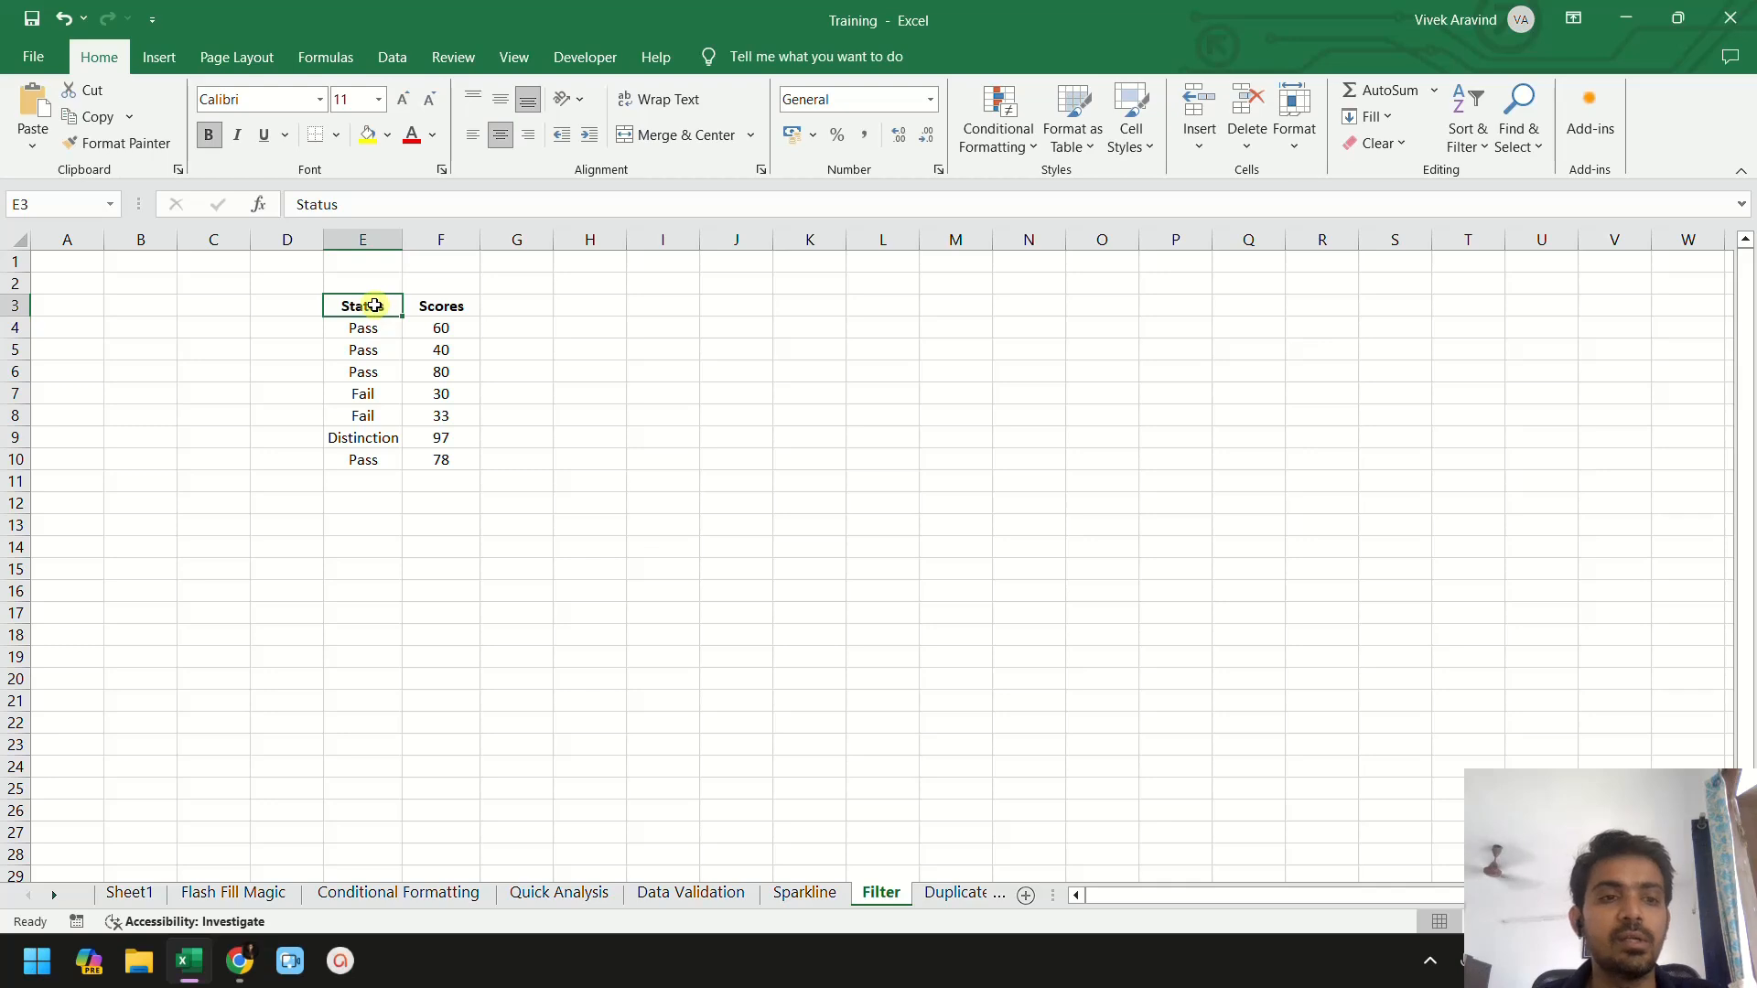
drag(374, 305, 451, 454)
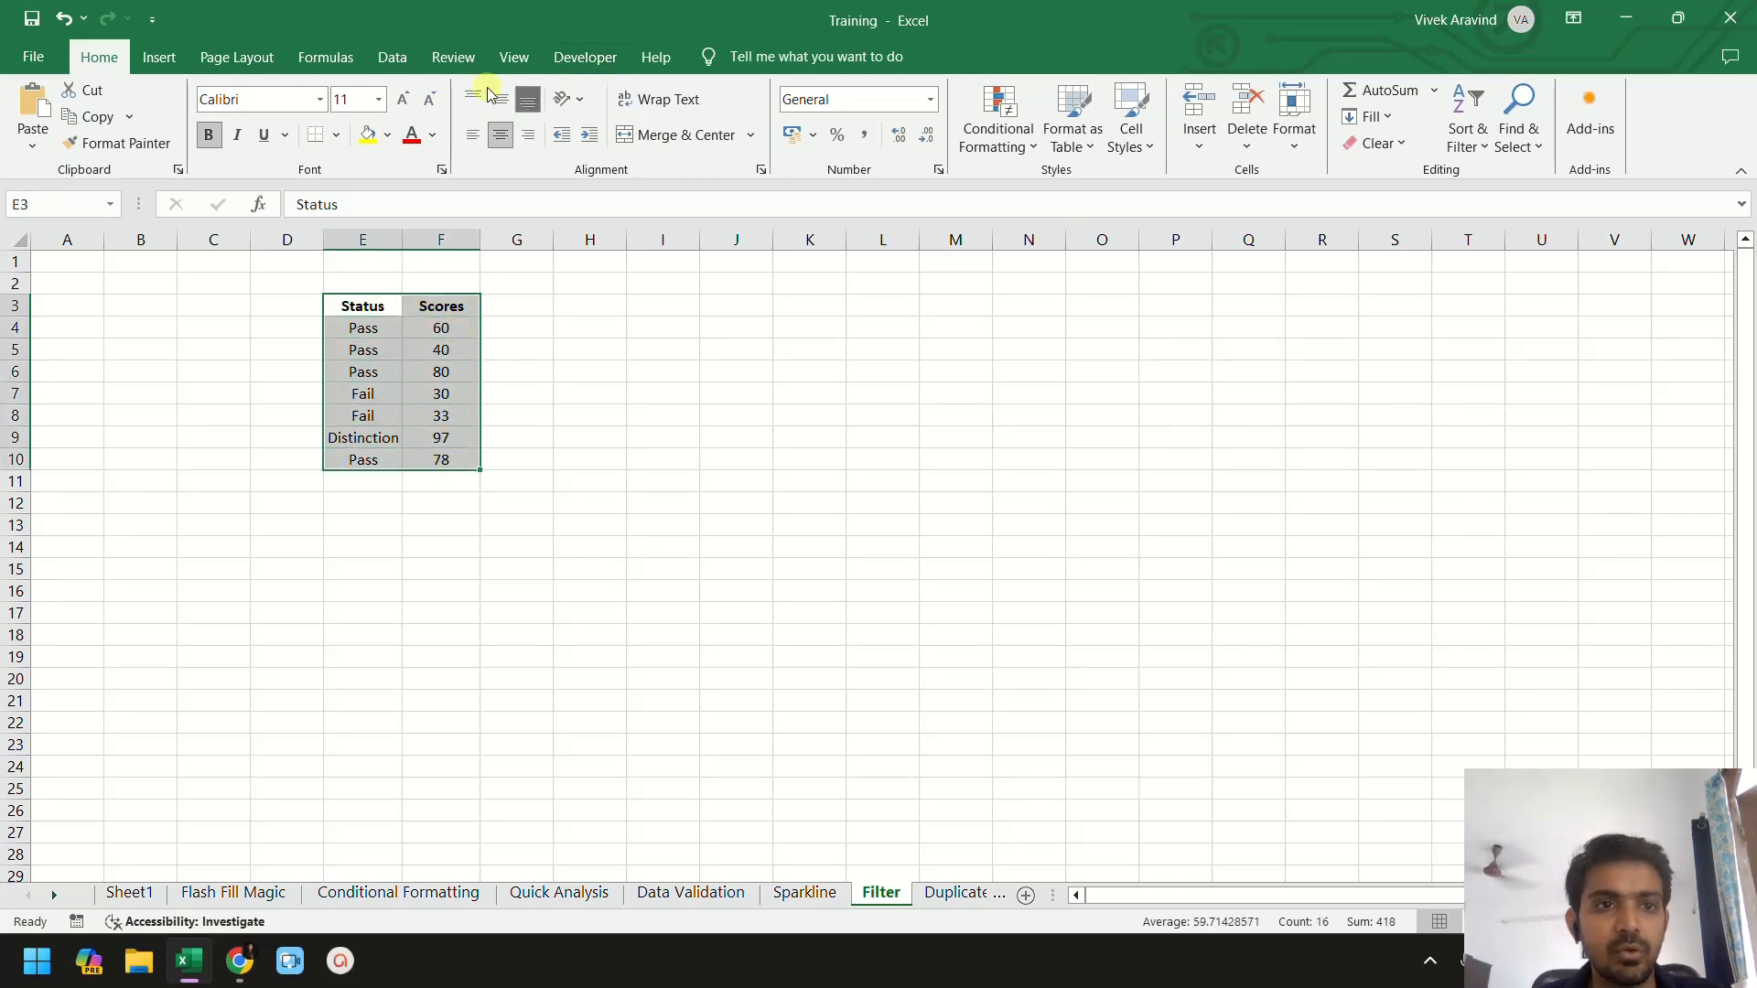
click(392, 56)
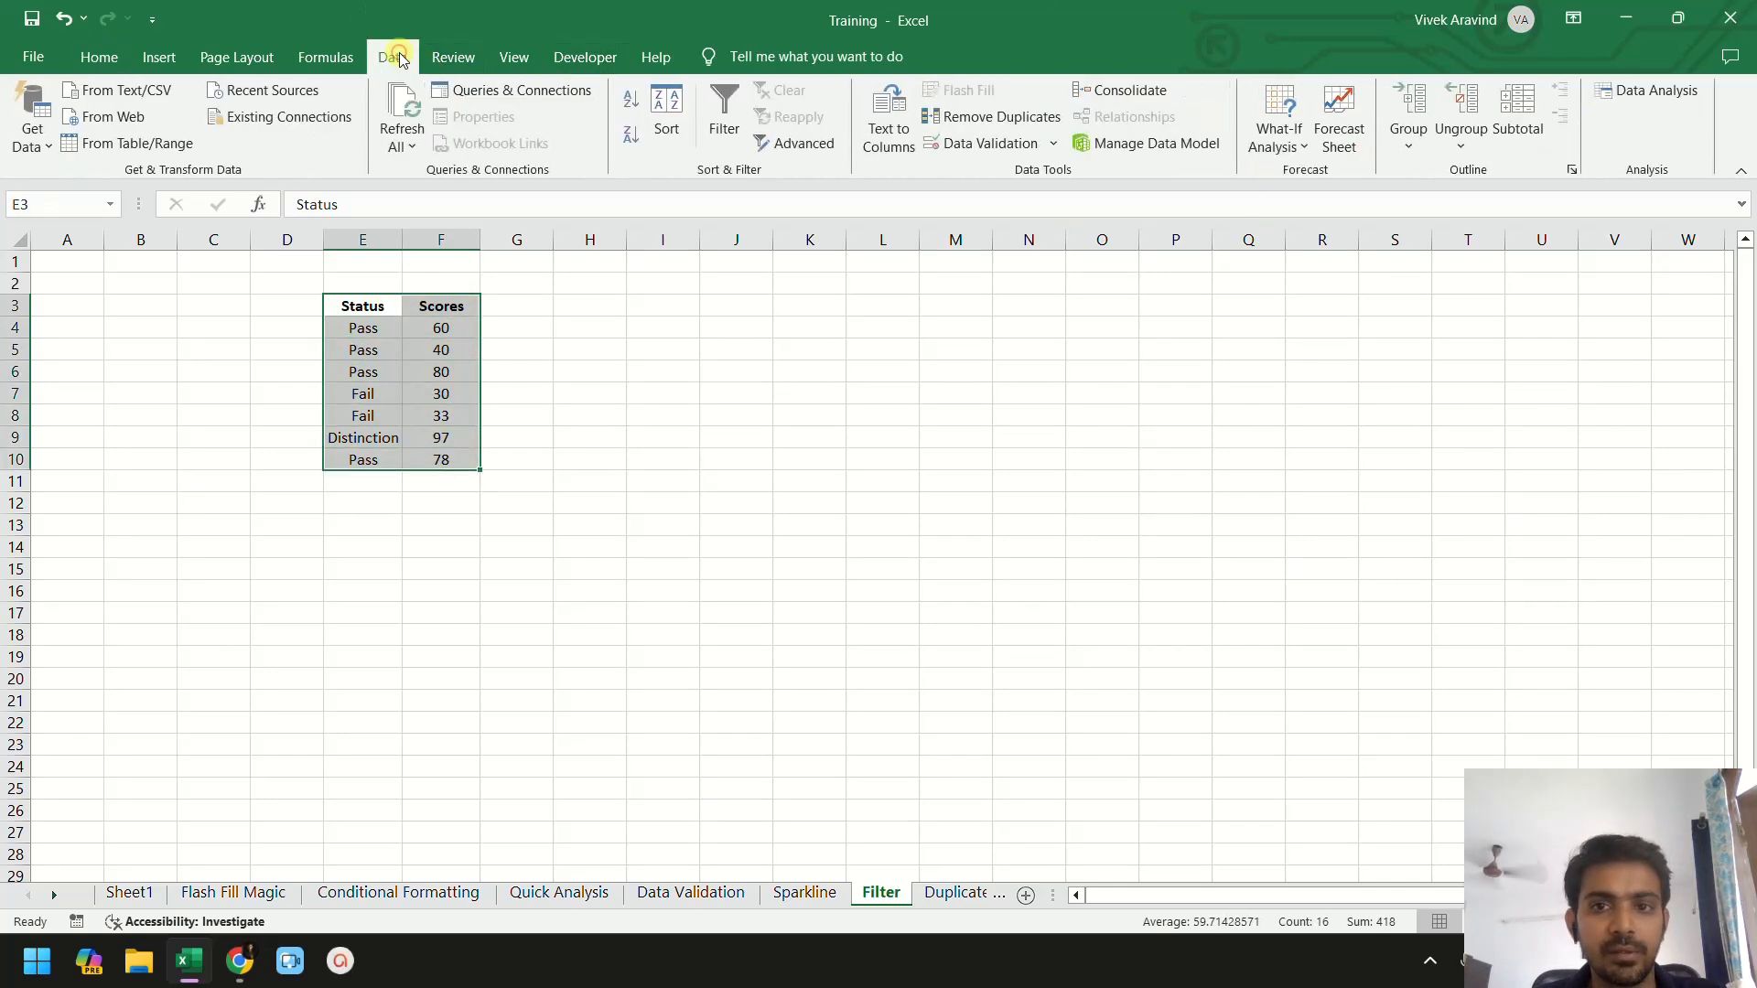
click(728, 119)
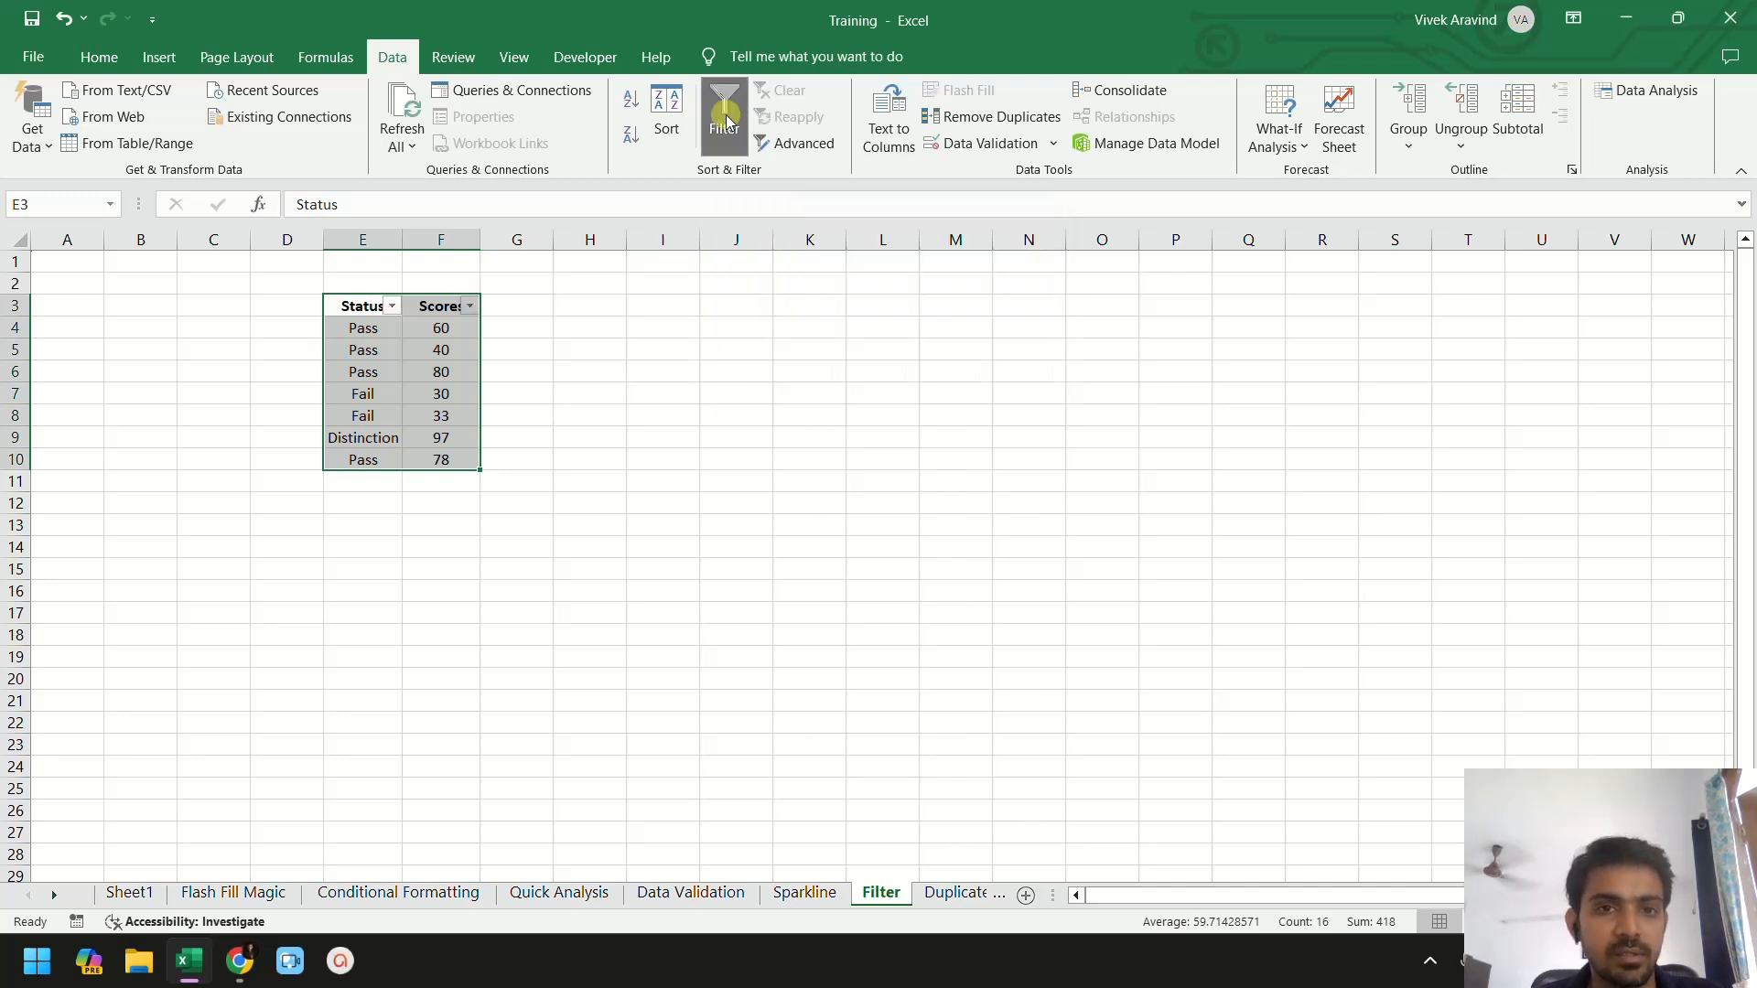
click(728, 119)
click(728, 120)
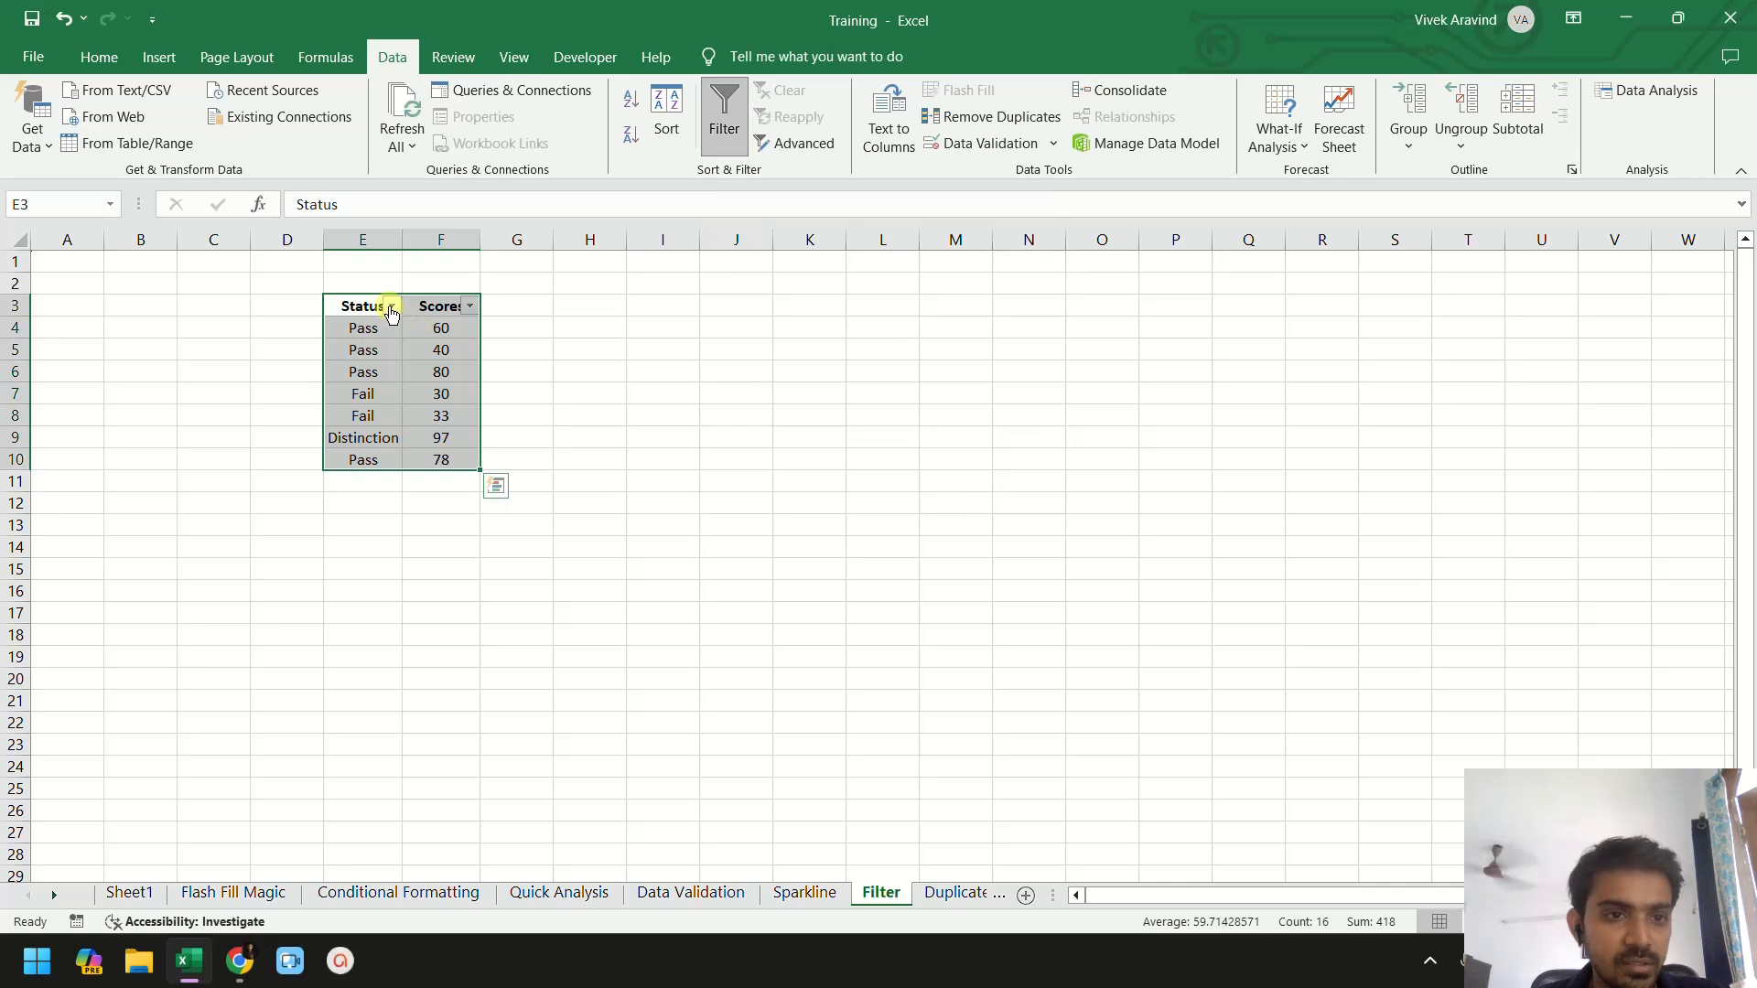
- Filter the Status column to show only Pass rows
click(392, 307)
click(394, 306)
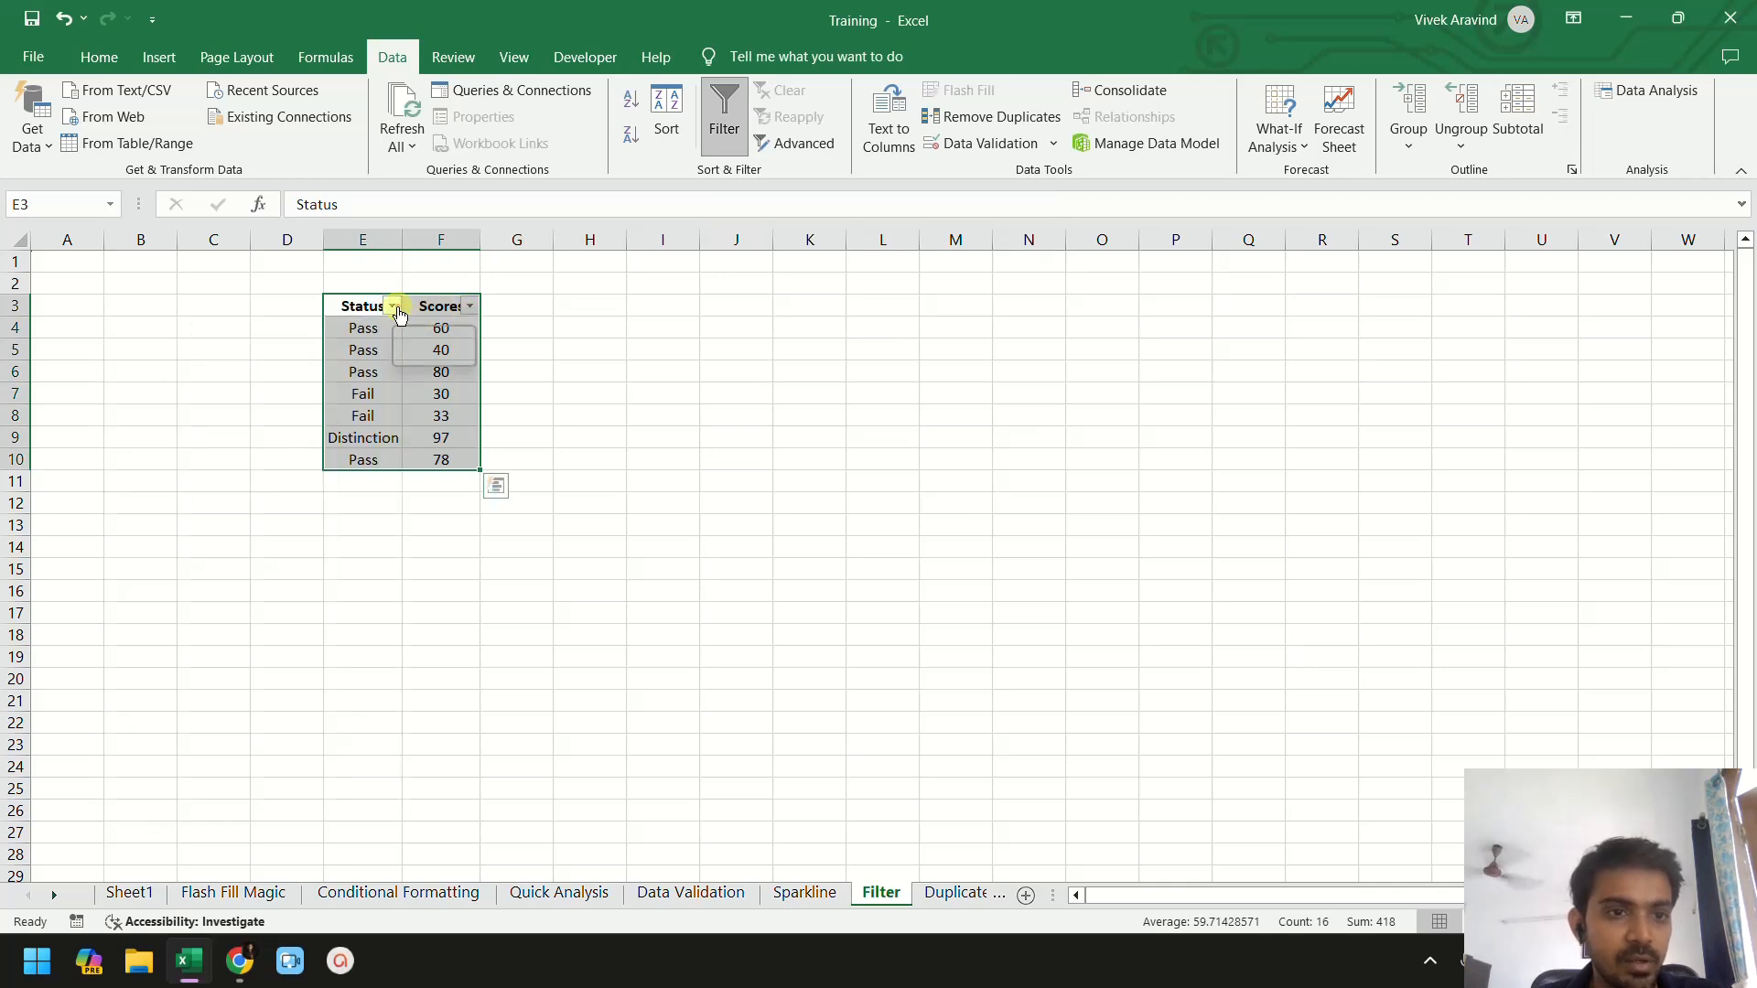
click(375, 330)
click(392, 306)
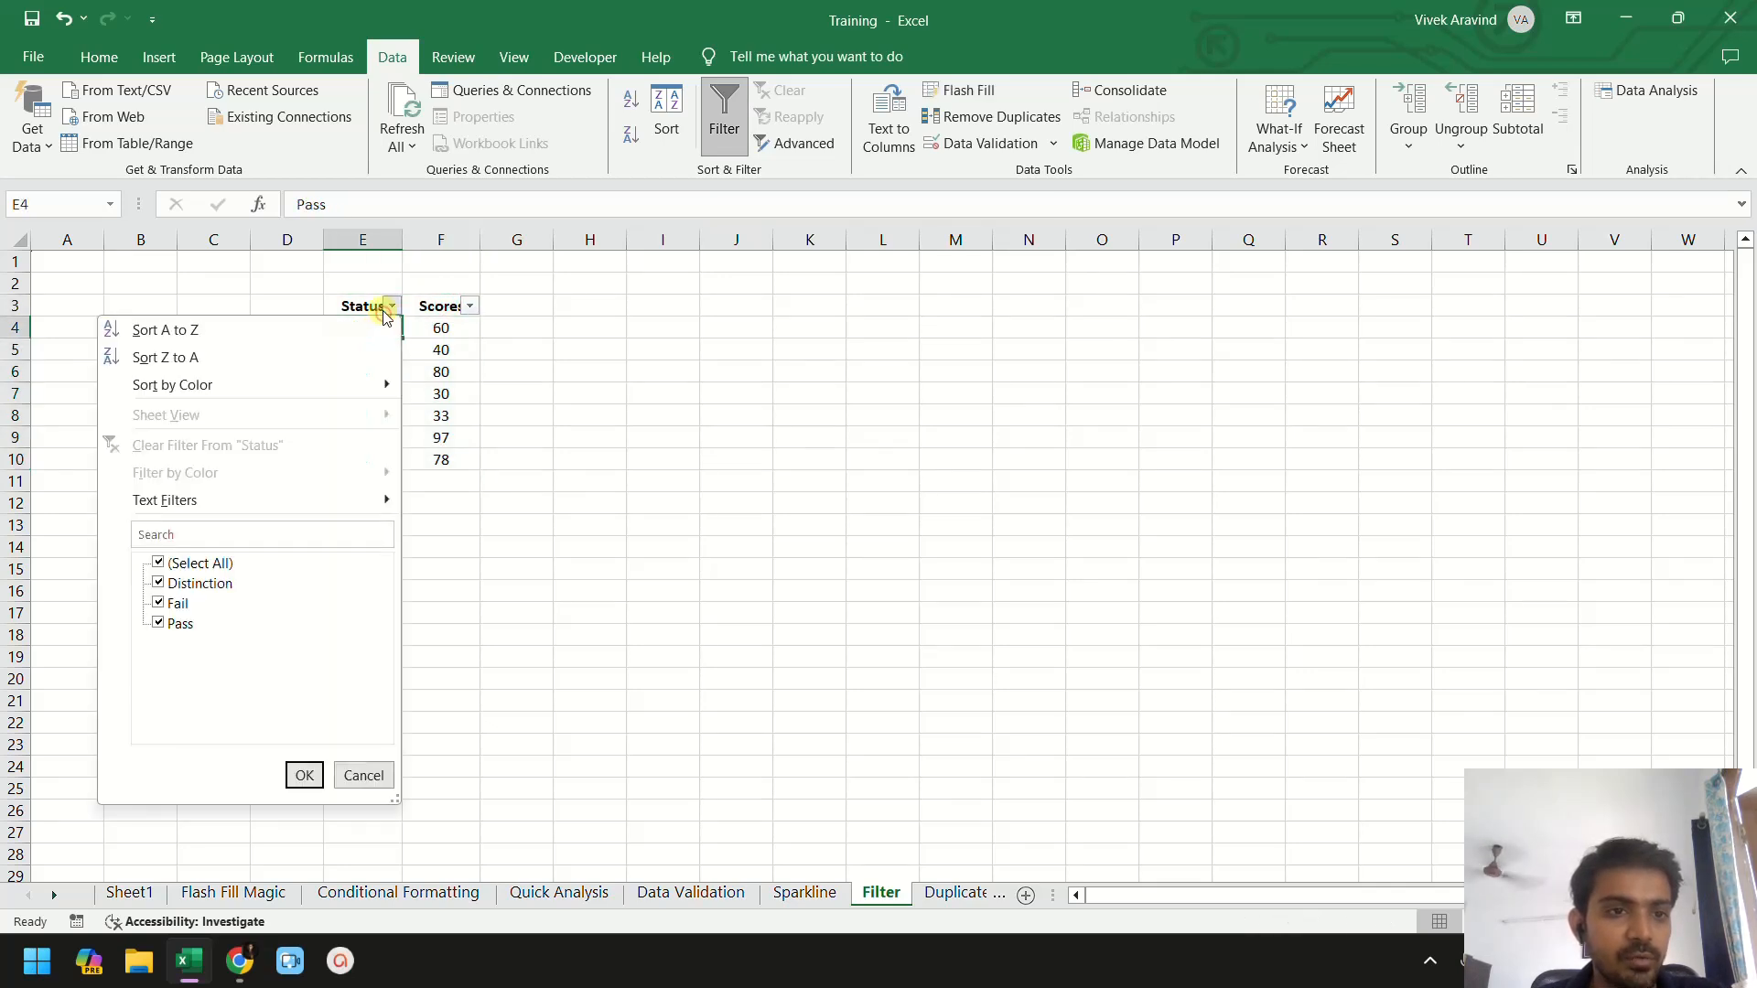
click(160, 563)
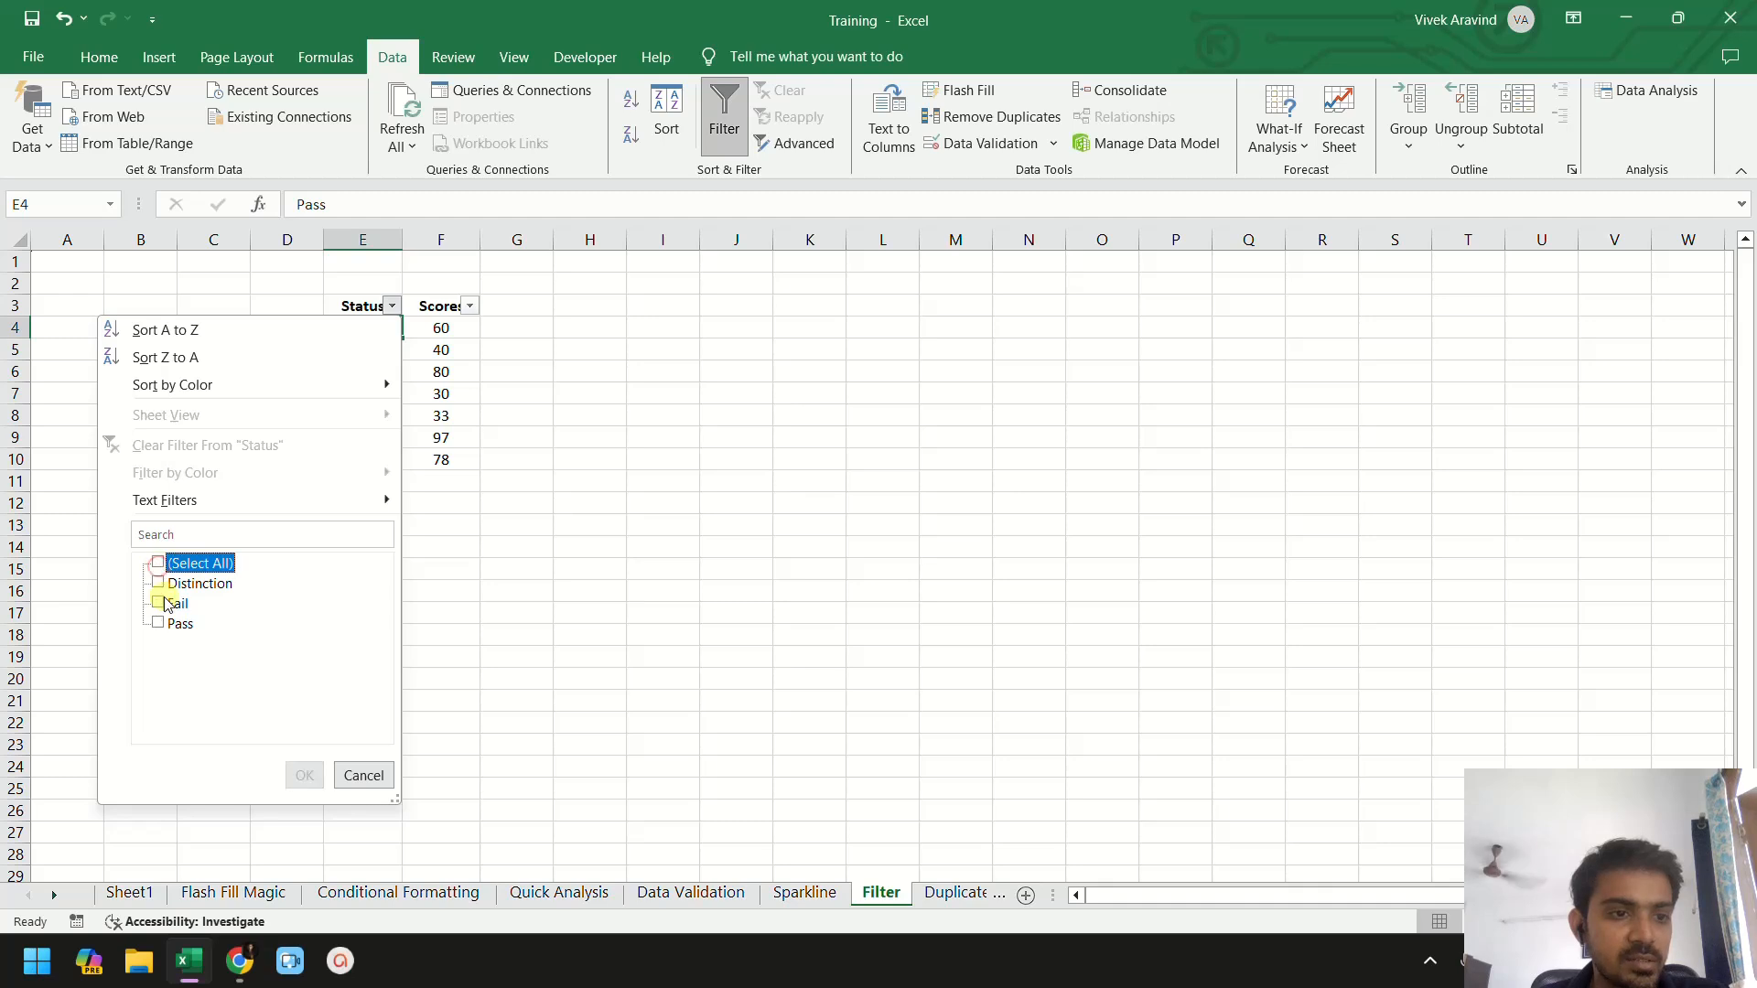
click(159, 623)
click(305, 775)
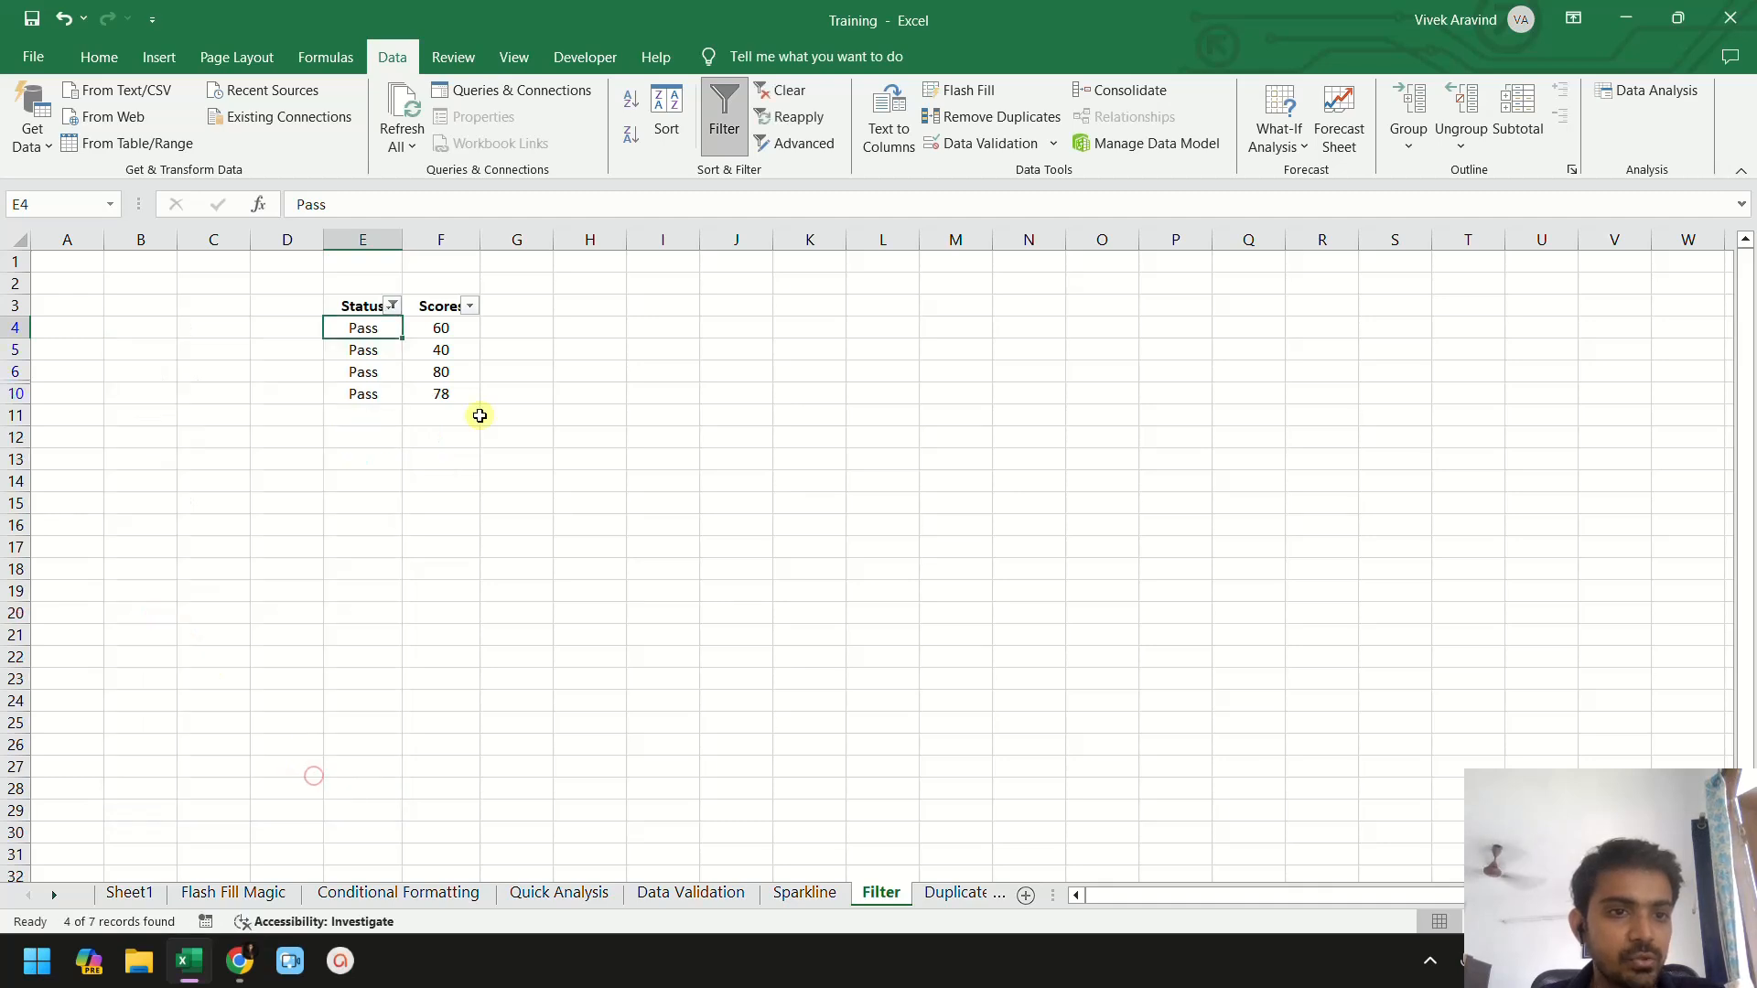
- Clear the Status filter by selecting all of its values again
drag(439, 326, 452, 403)
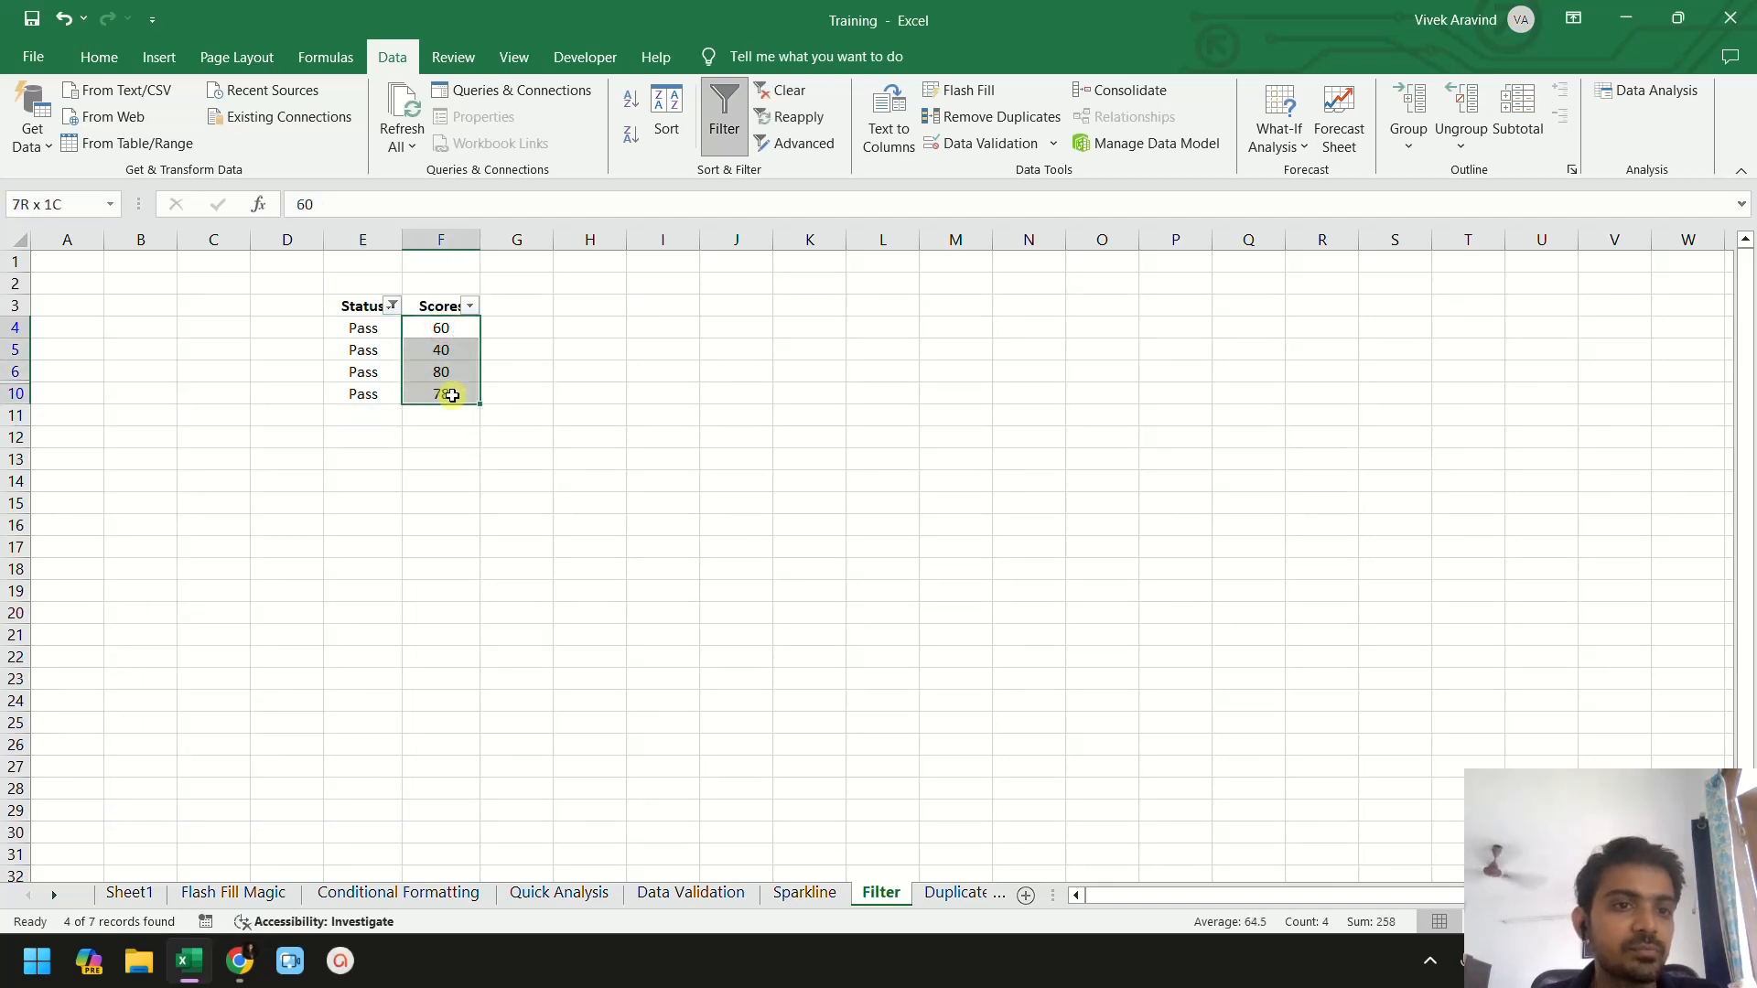
click(380, 349)
click(391, 307)
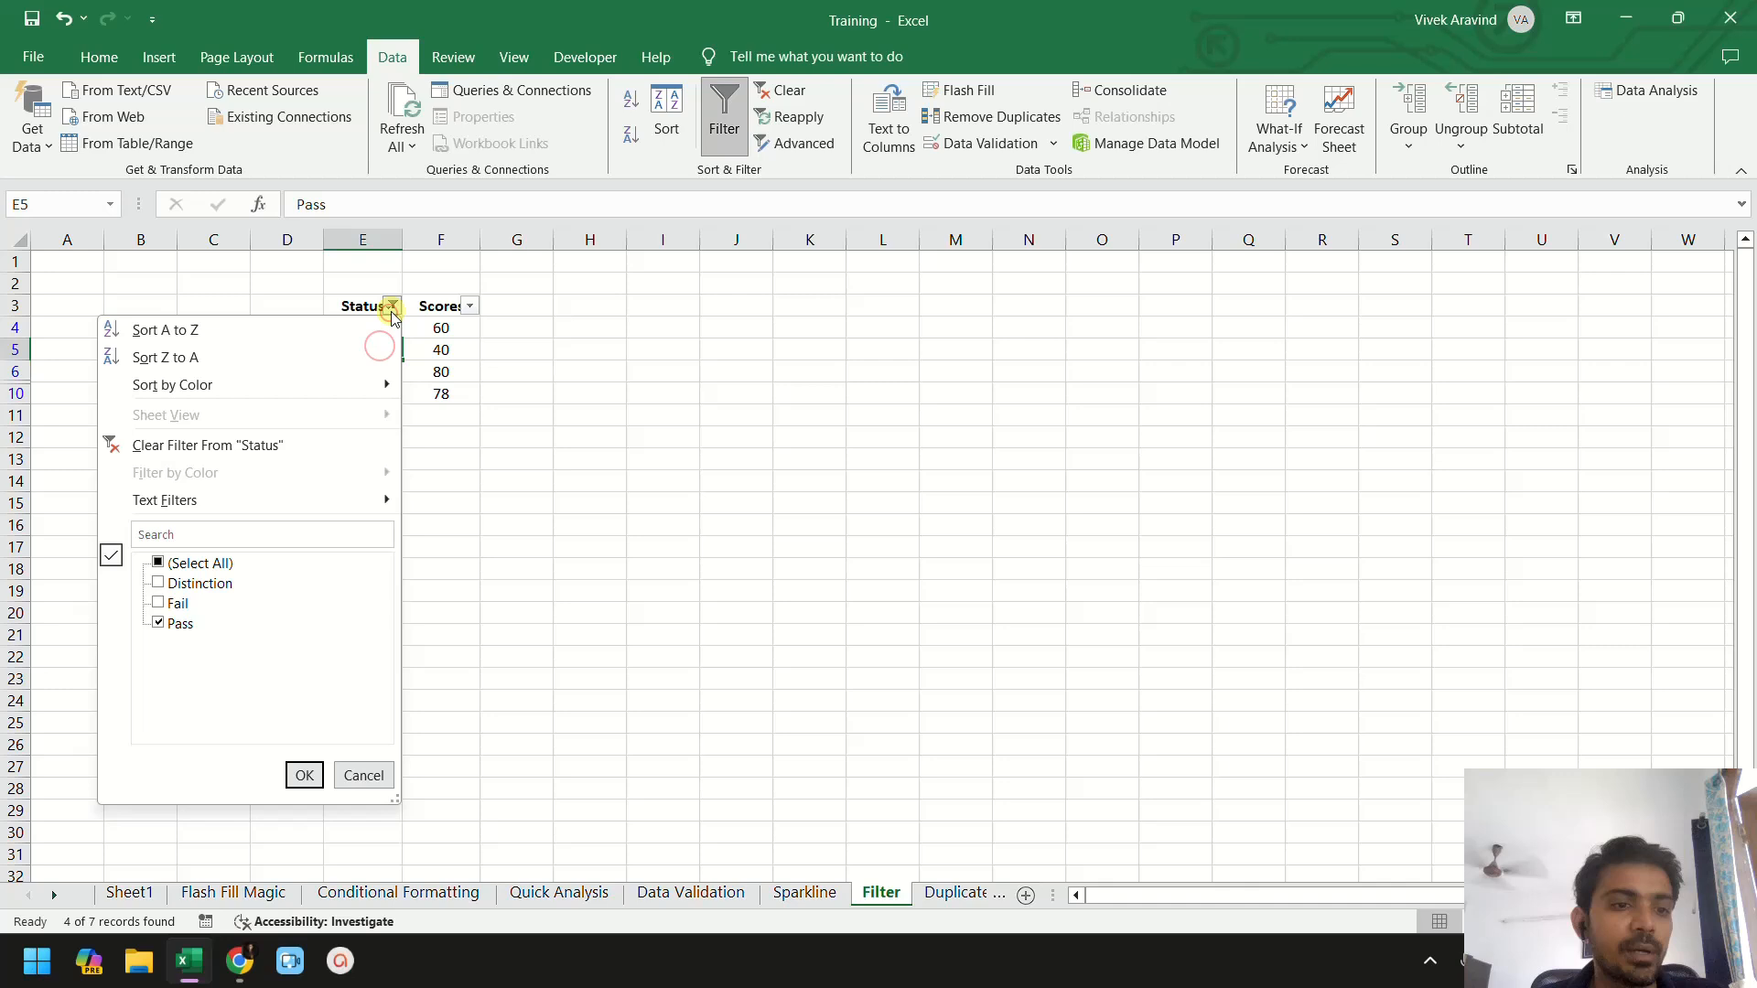
click(159, 623)
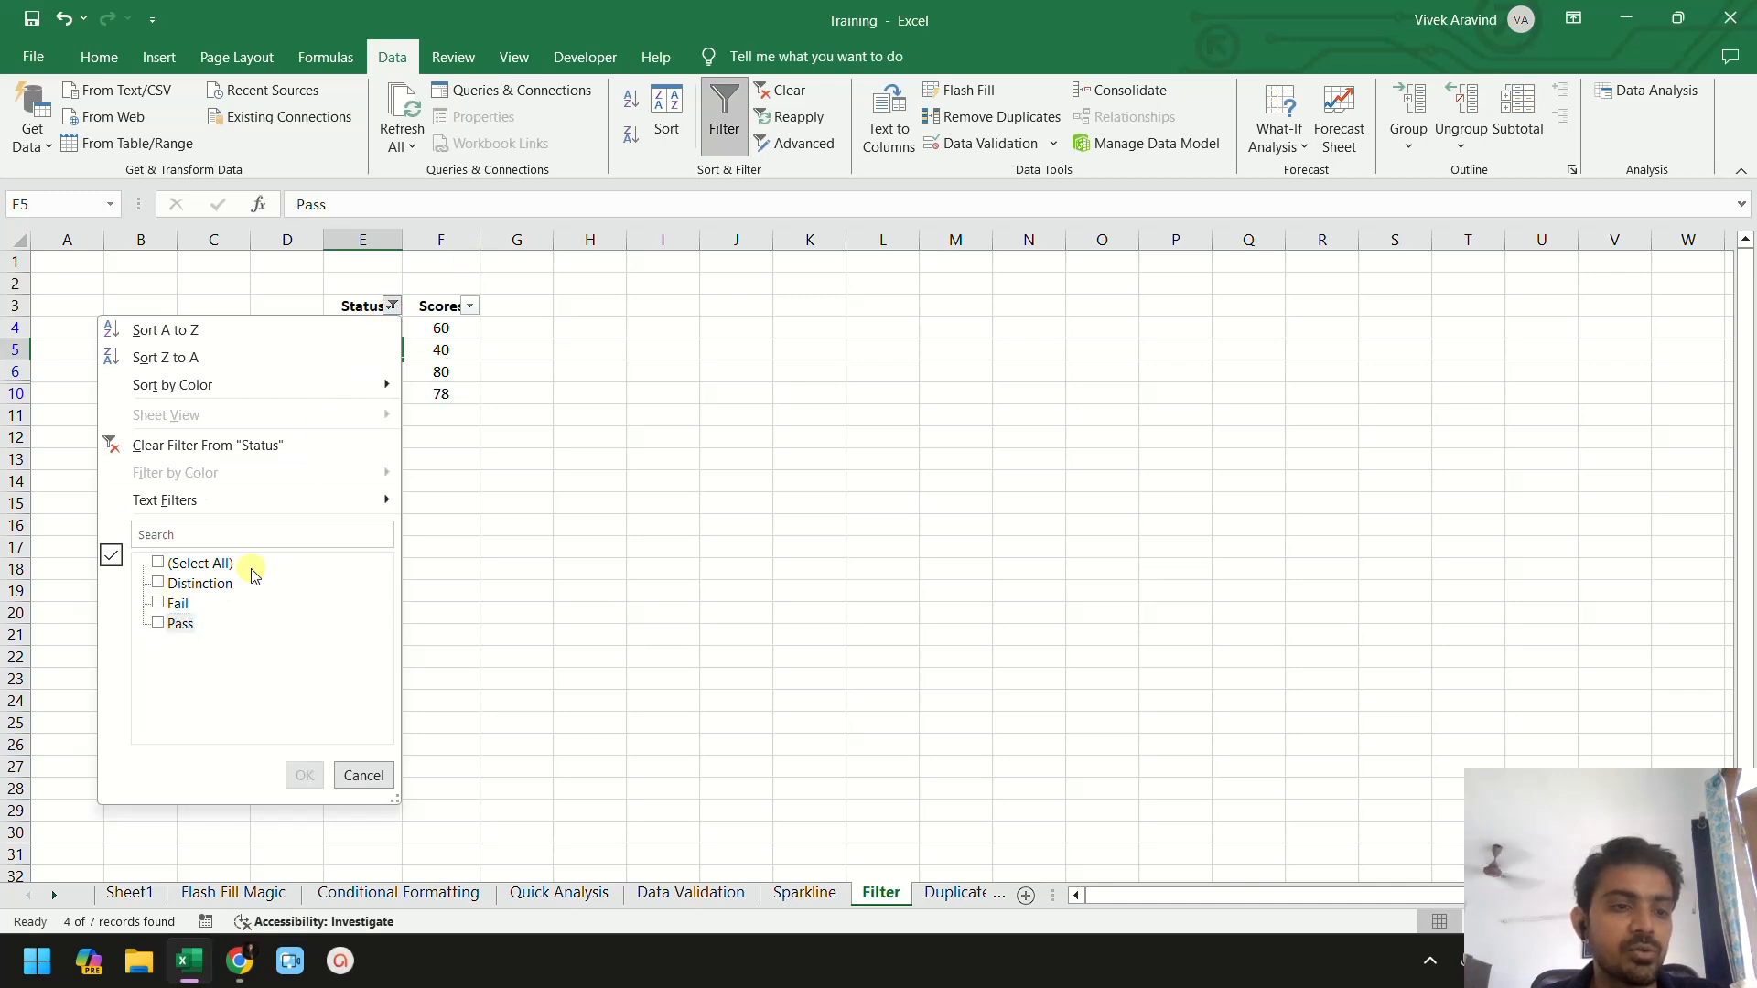
click(157, 561)
click(304, 775)
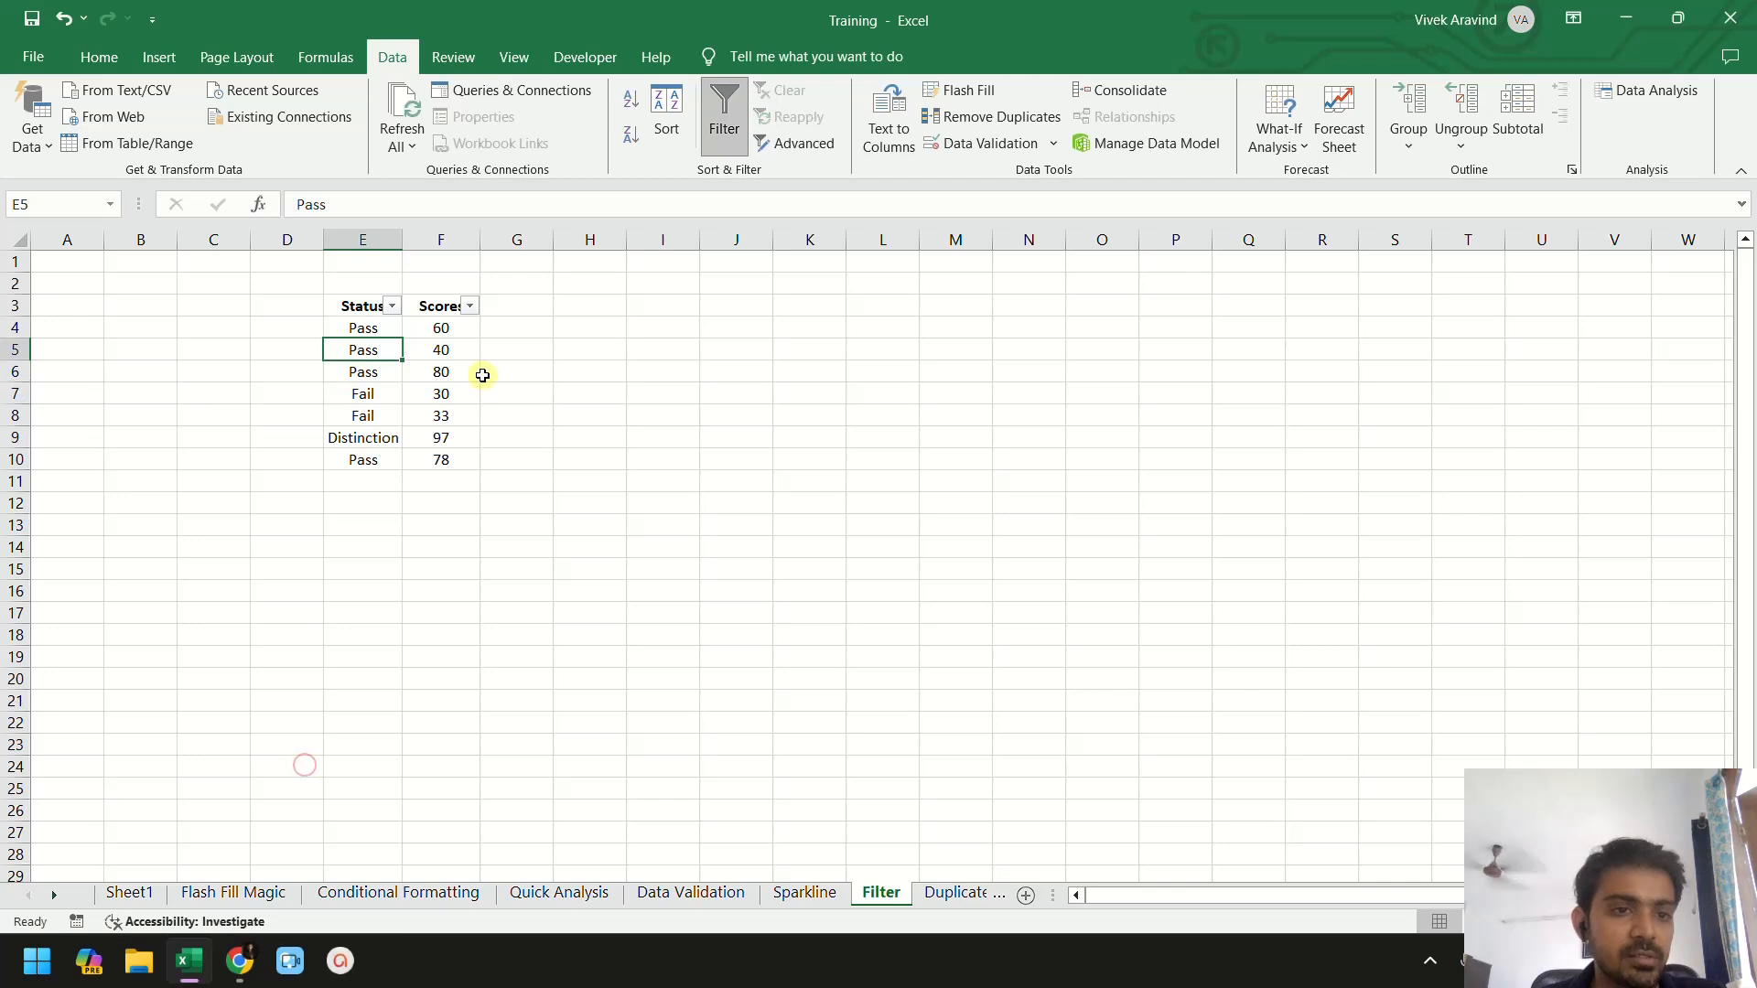
- Filter the Scores column to show only the scores 60, 78, 80 and 97
click(462, 372)
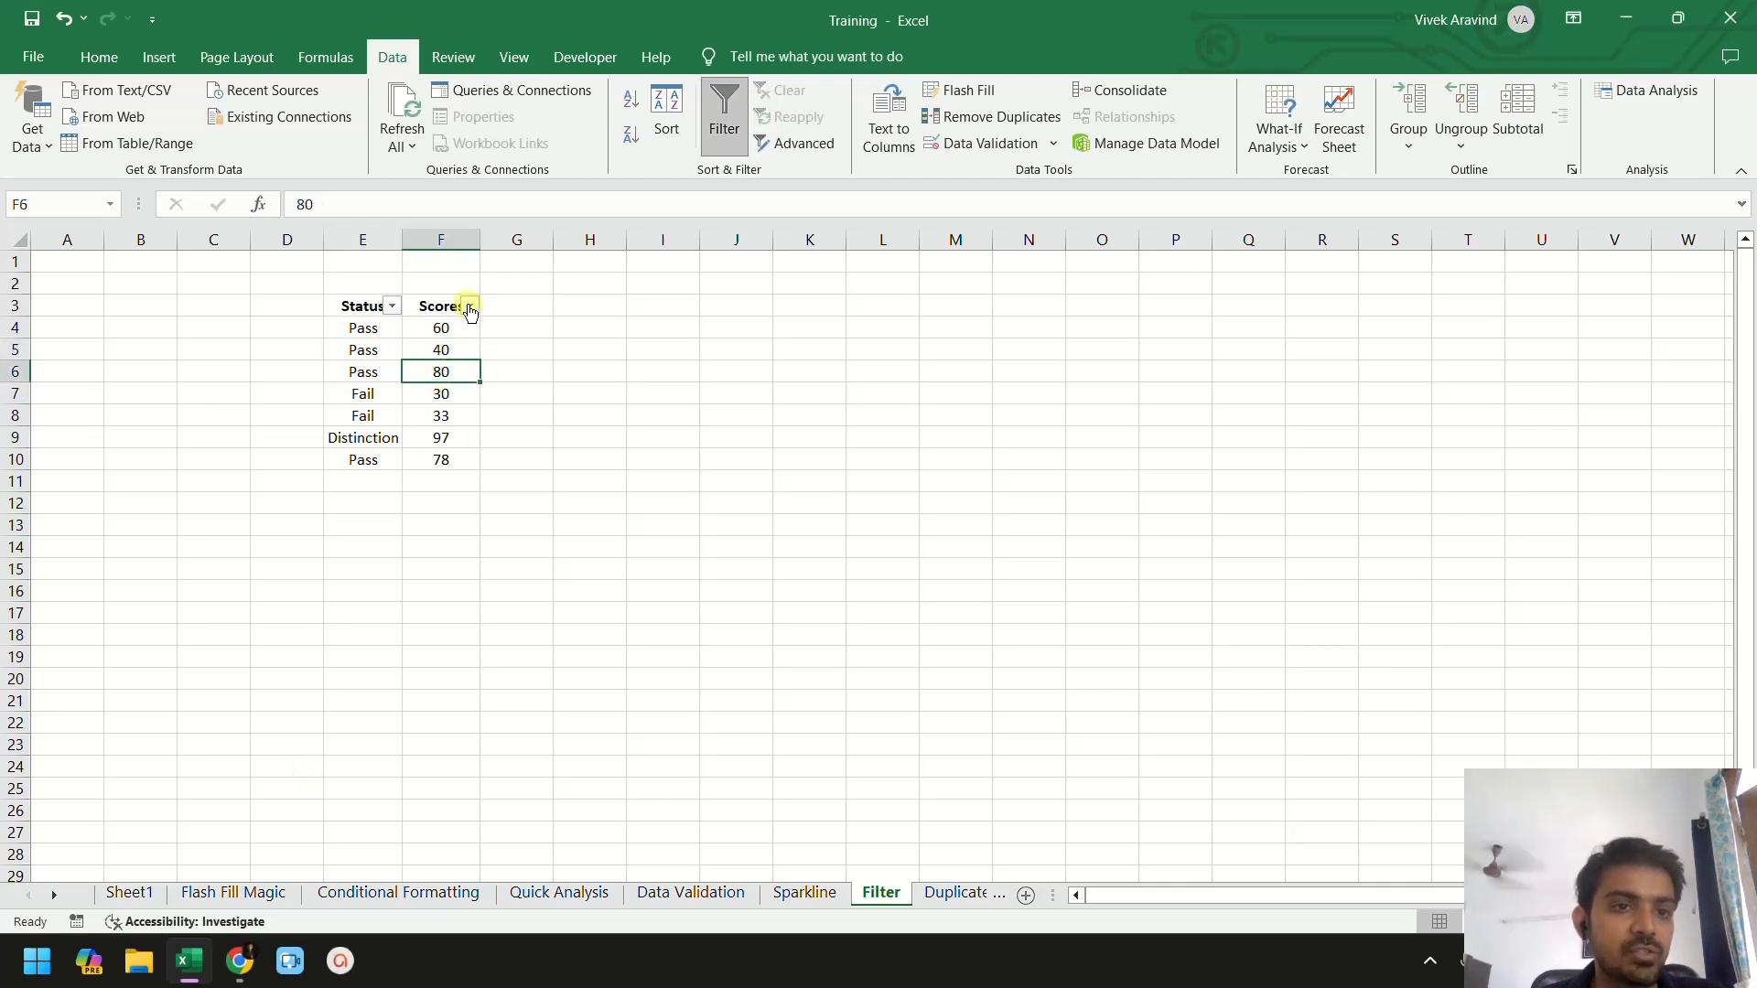
click(470, 306)
click(248, 564)
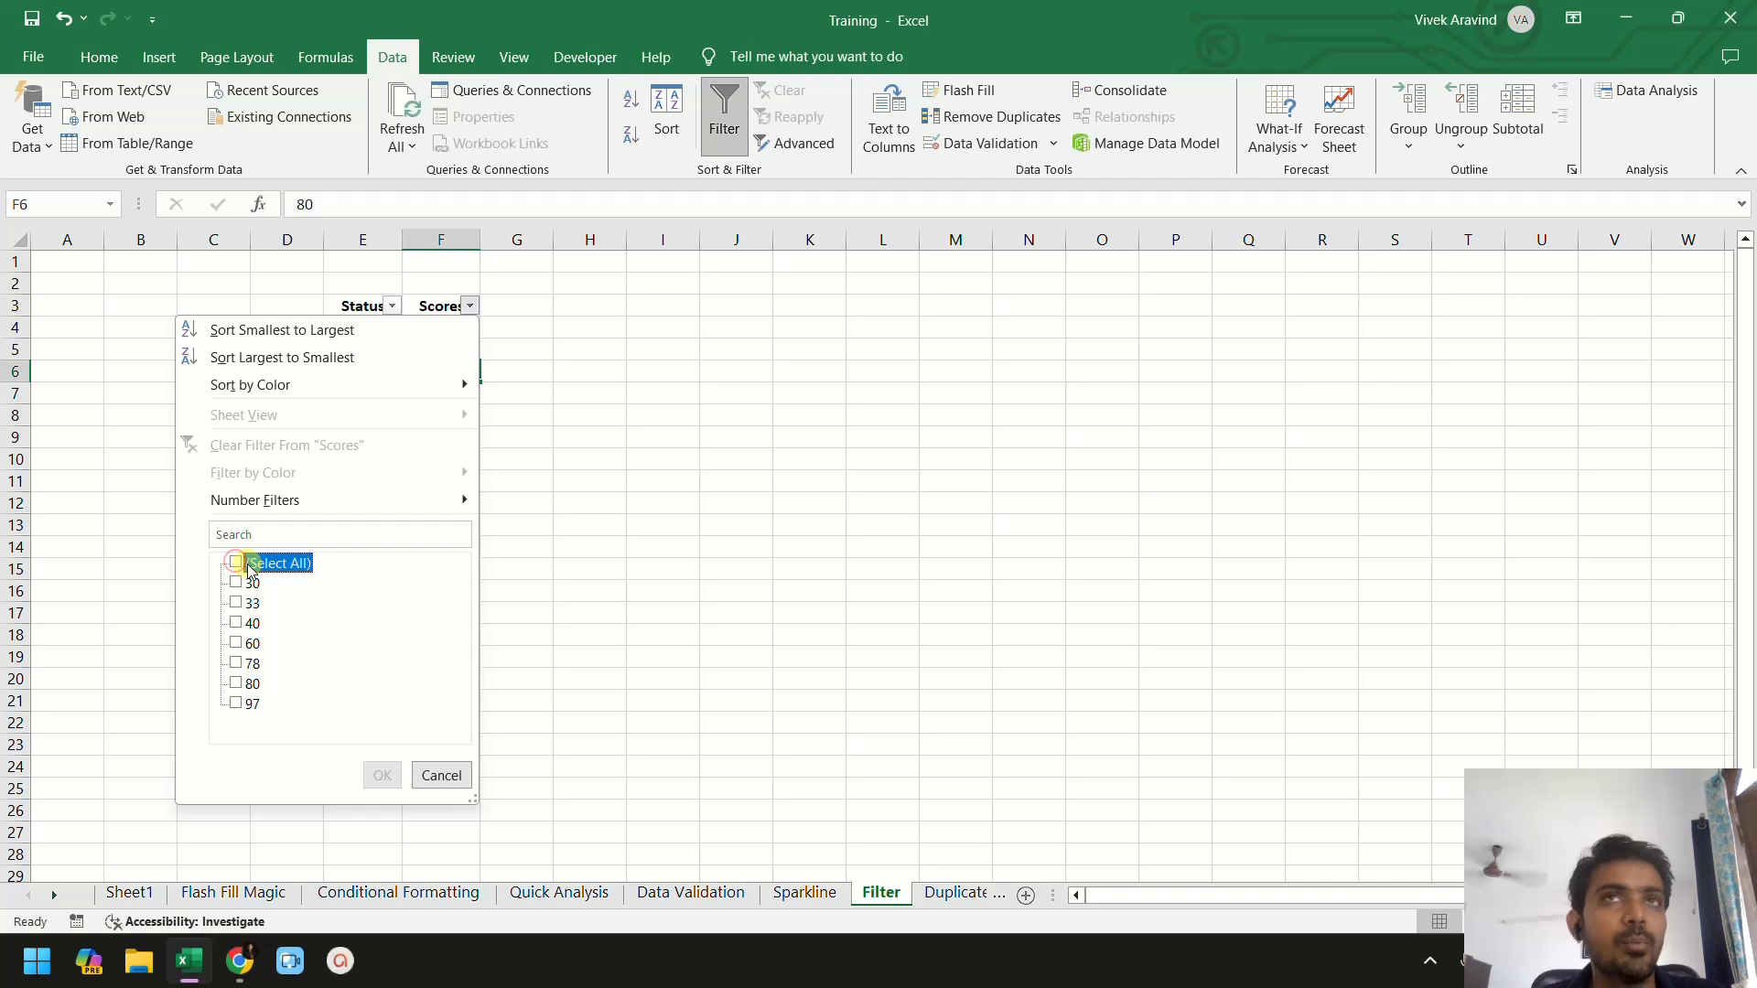
click(239, 644)
click(241, 665)
click(243, 685)
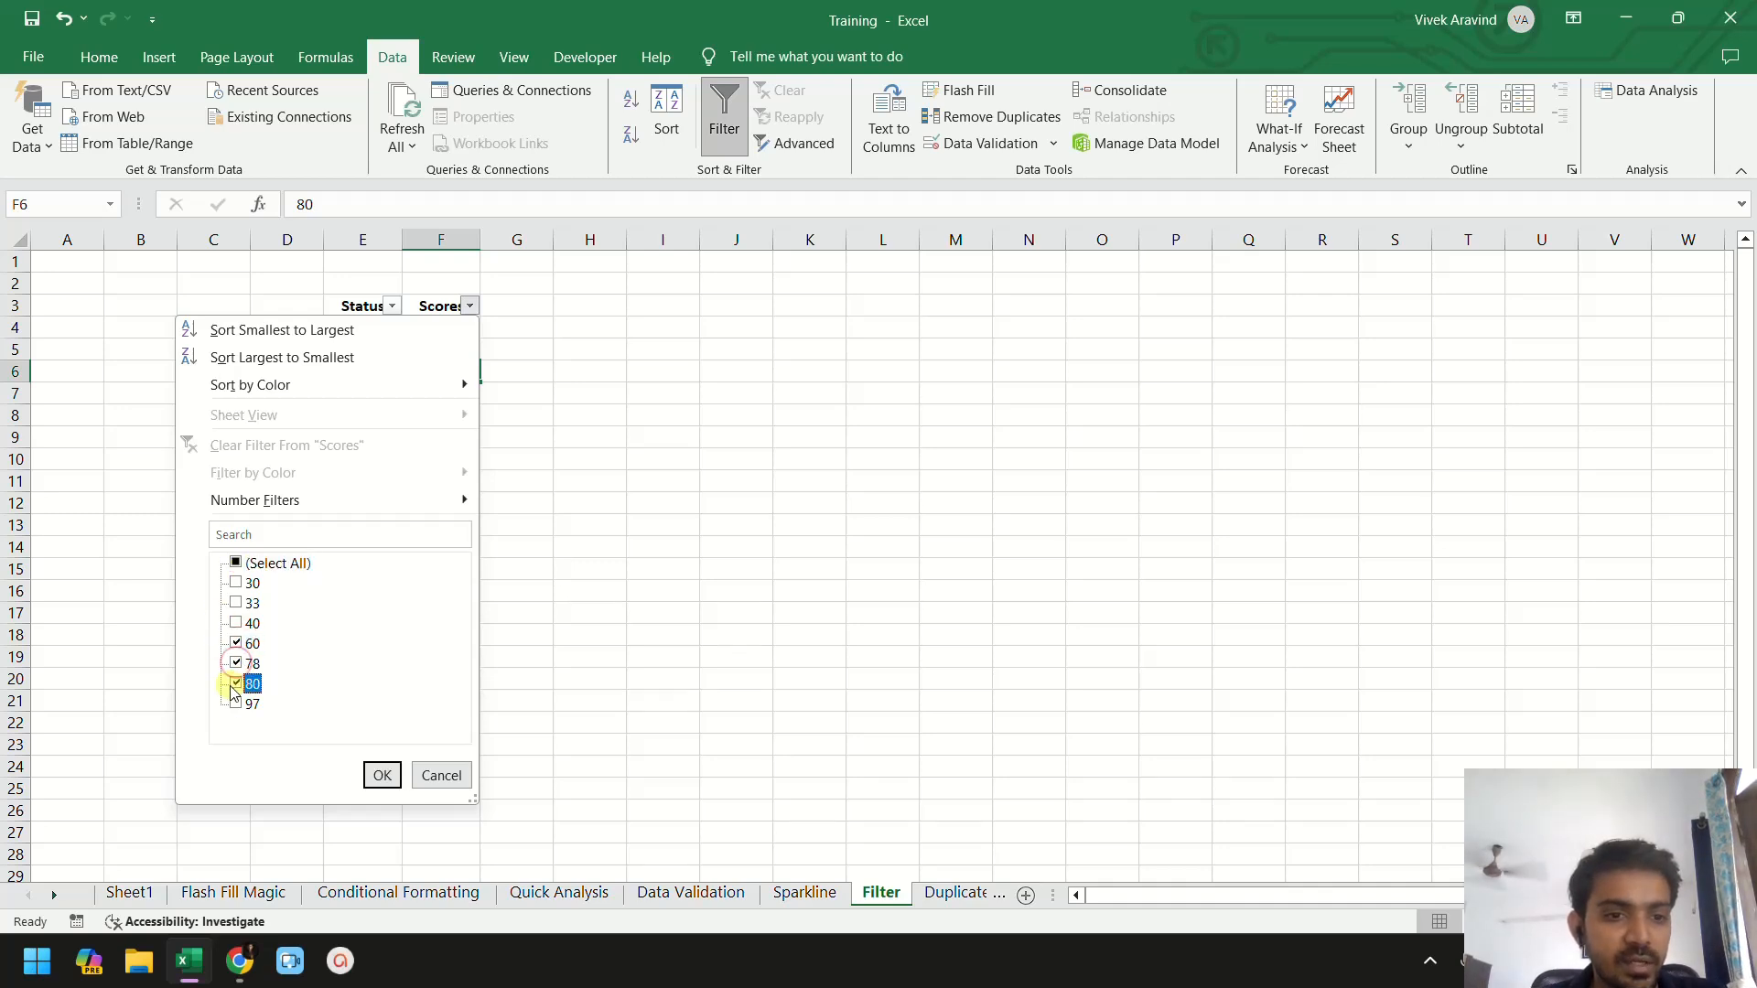
click(249, 704)
click(382, 775)
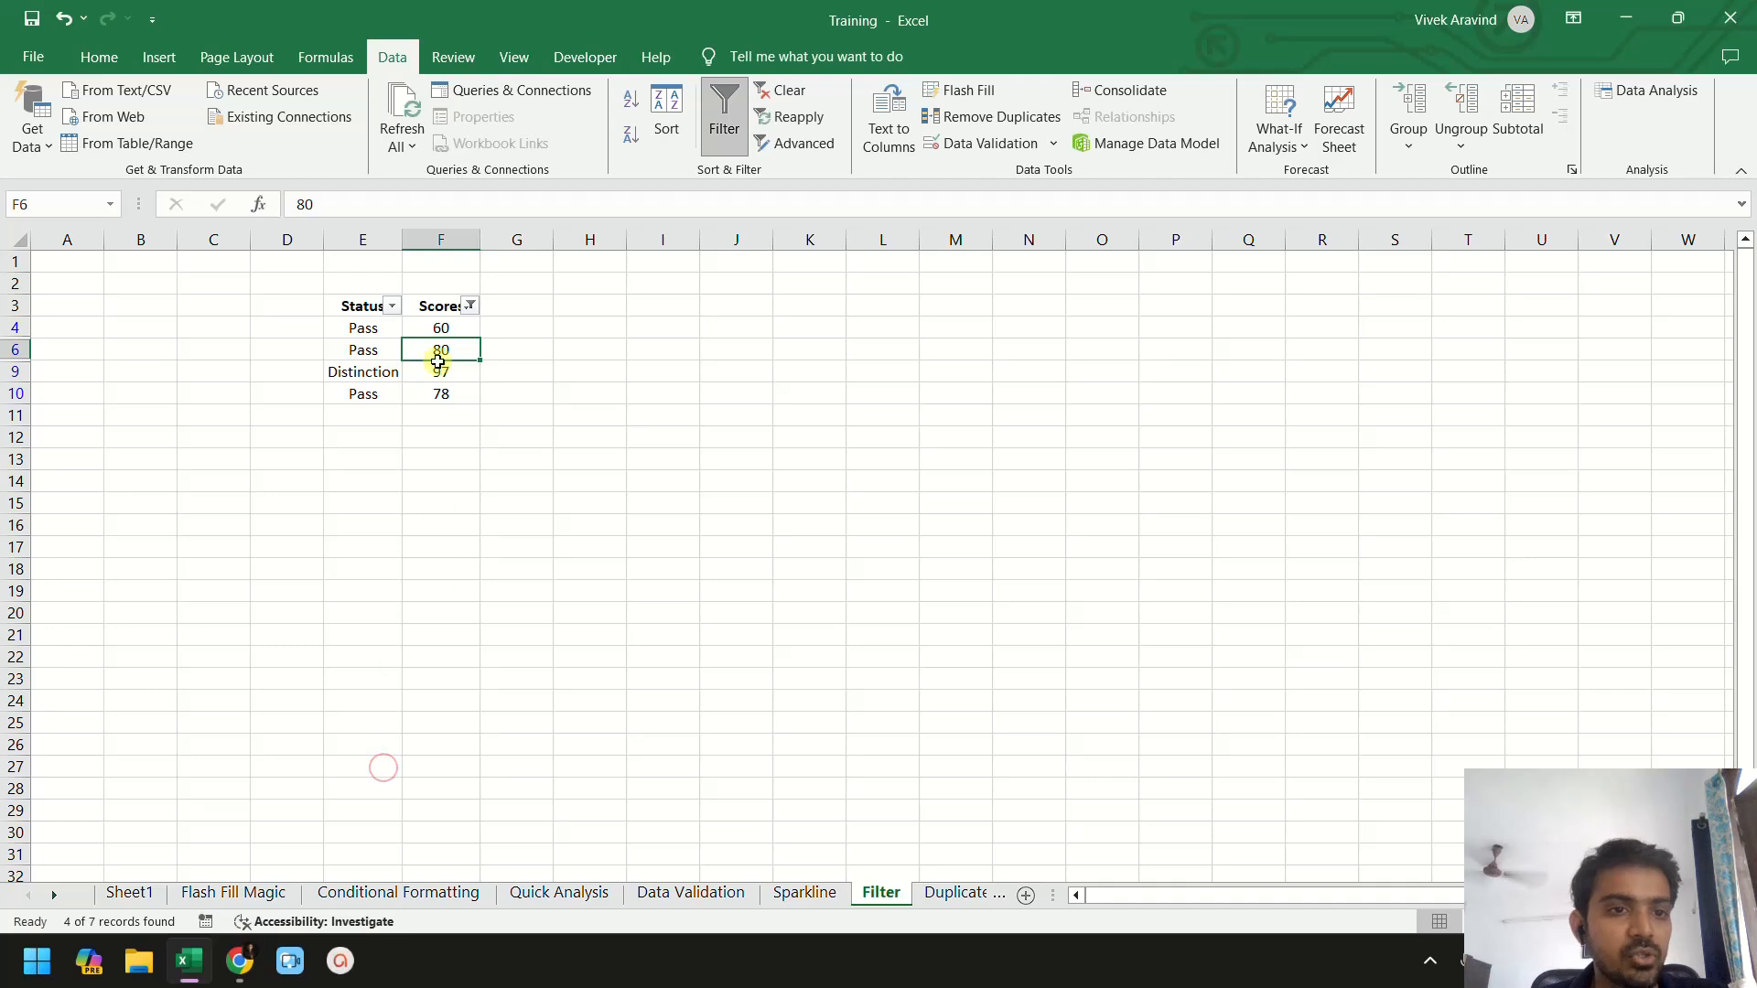
- Examine the filtered Status and Scores rows cell by cell
click(444, 335)
drag(444, 340, 439, 390)
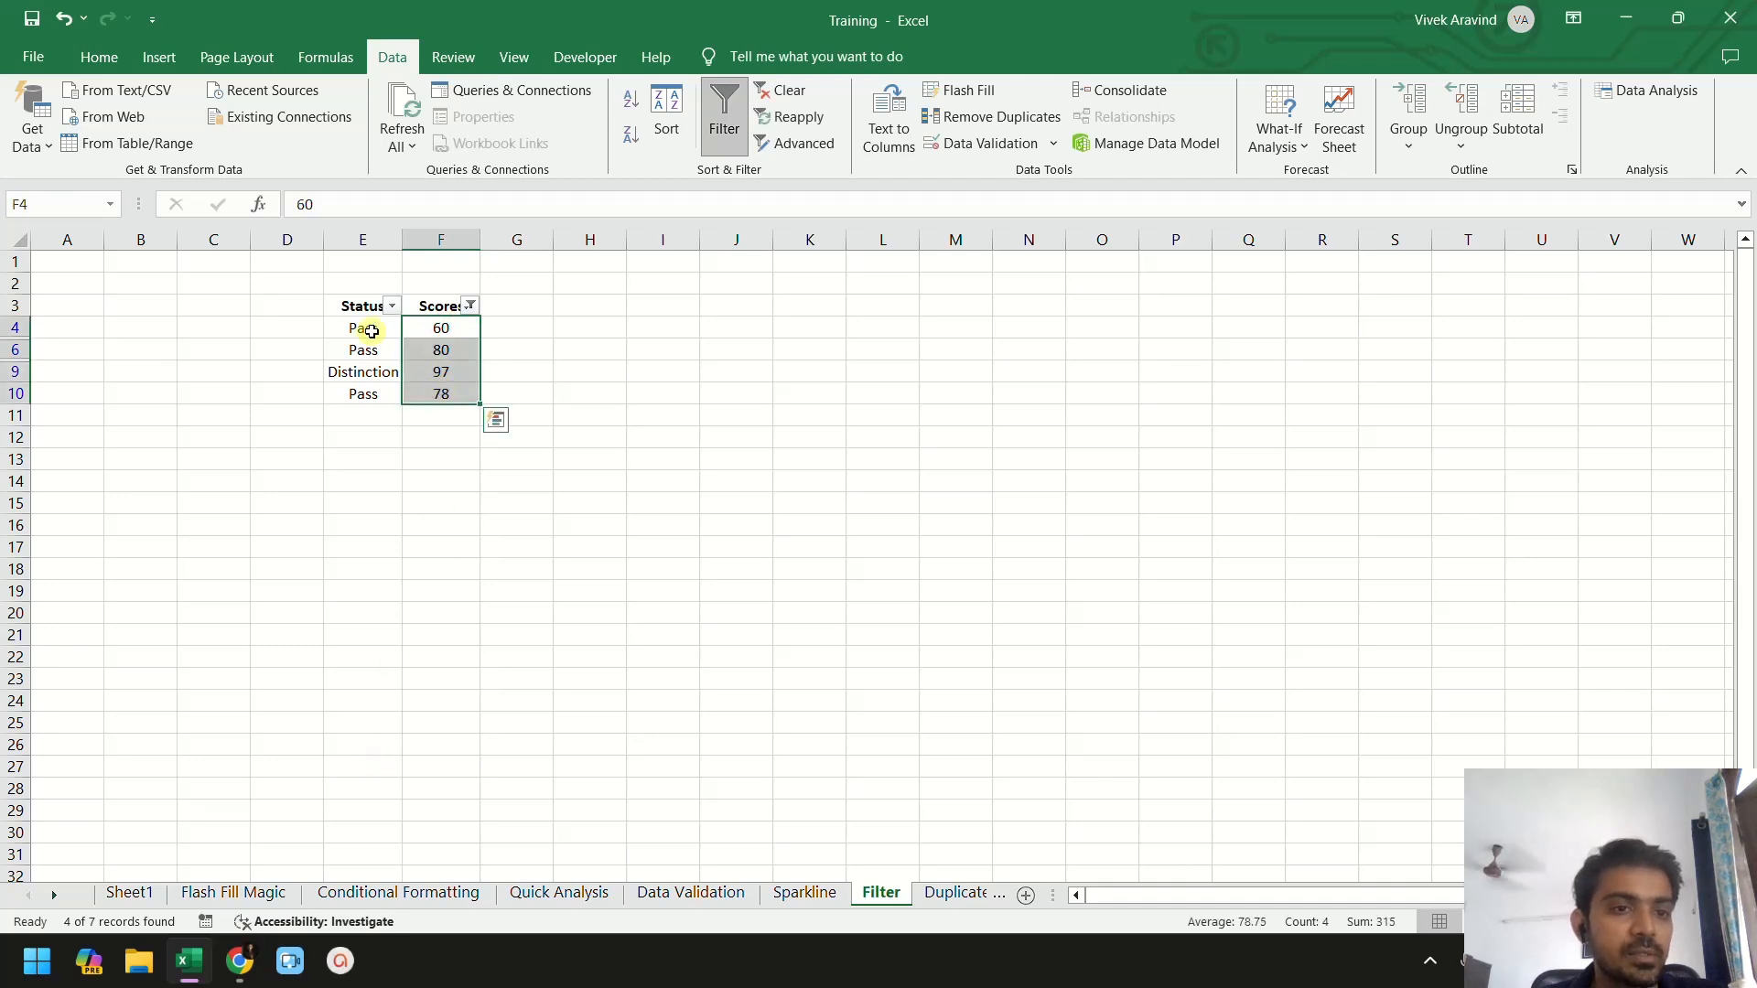
click(450, 366)
click(454, 326)
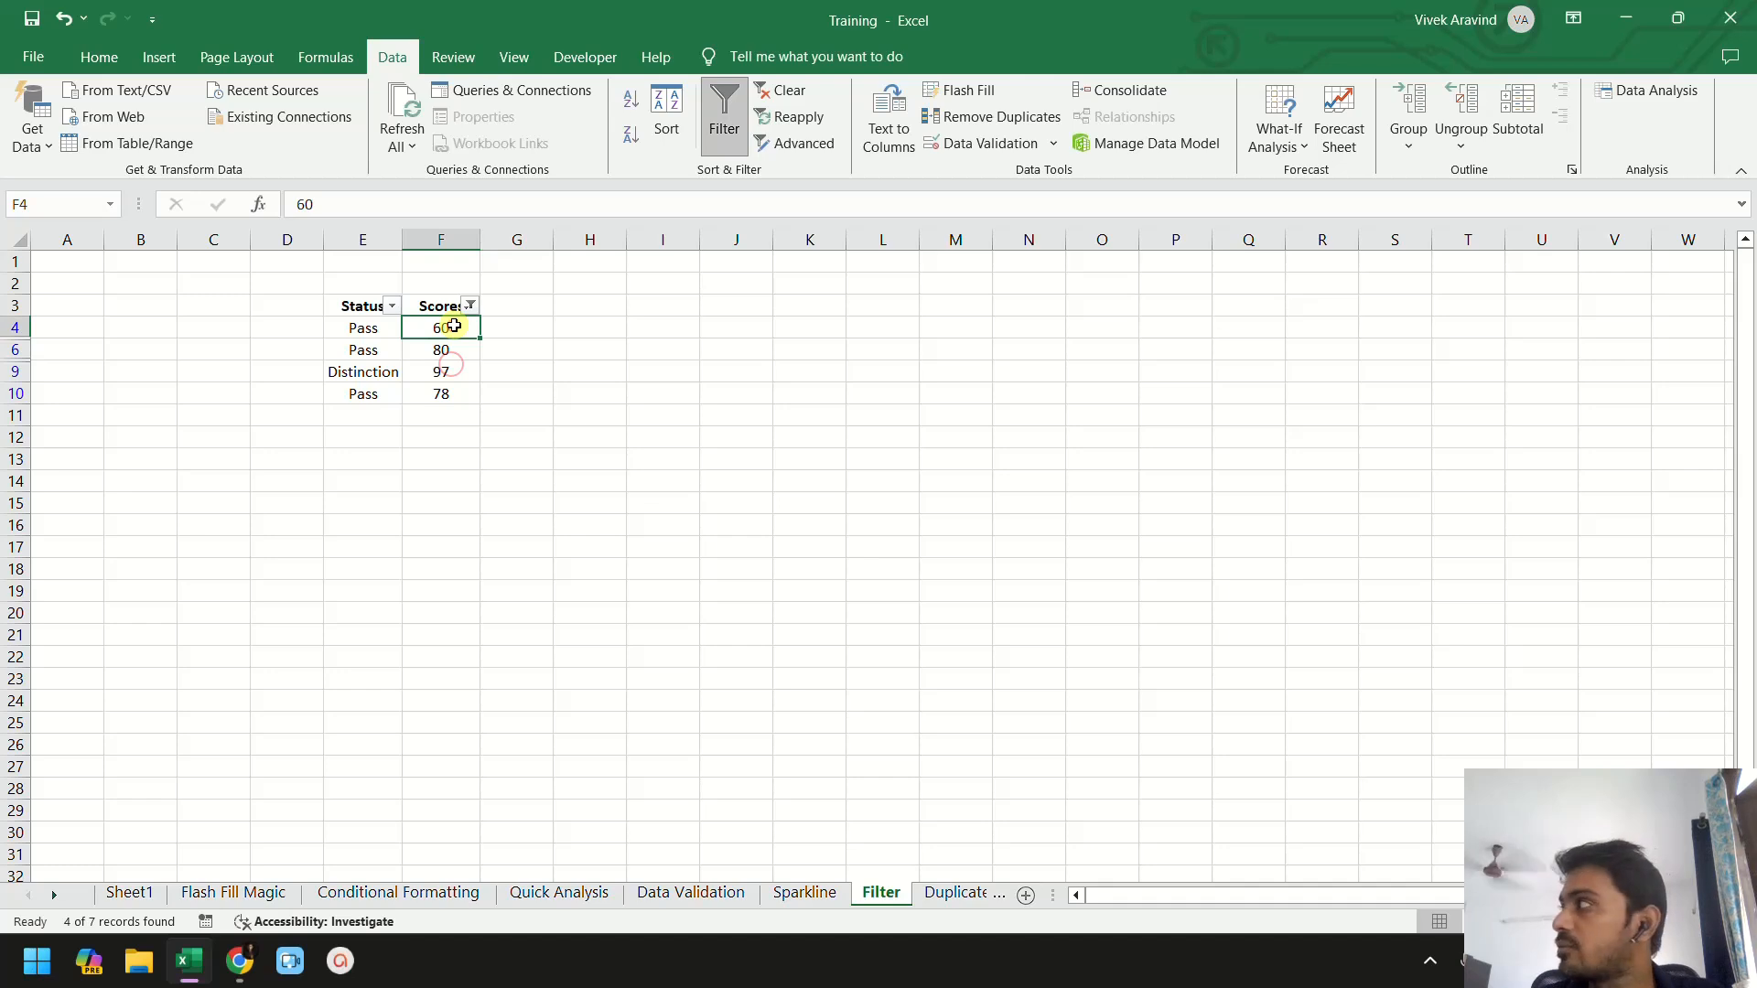
click(457, 346)
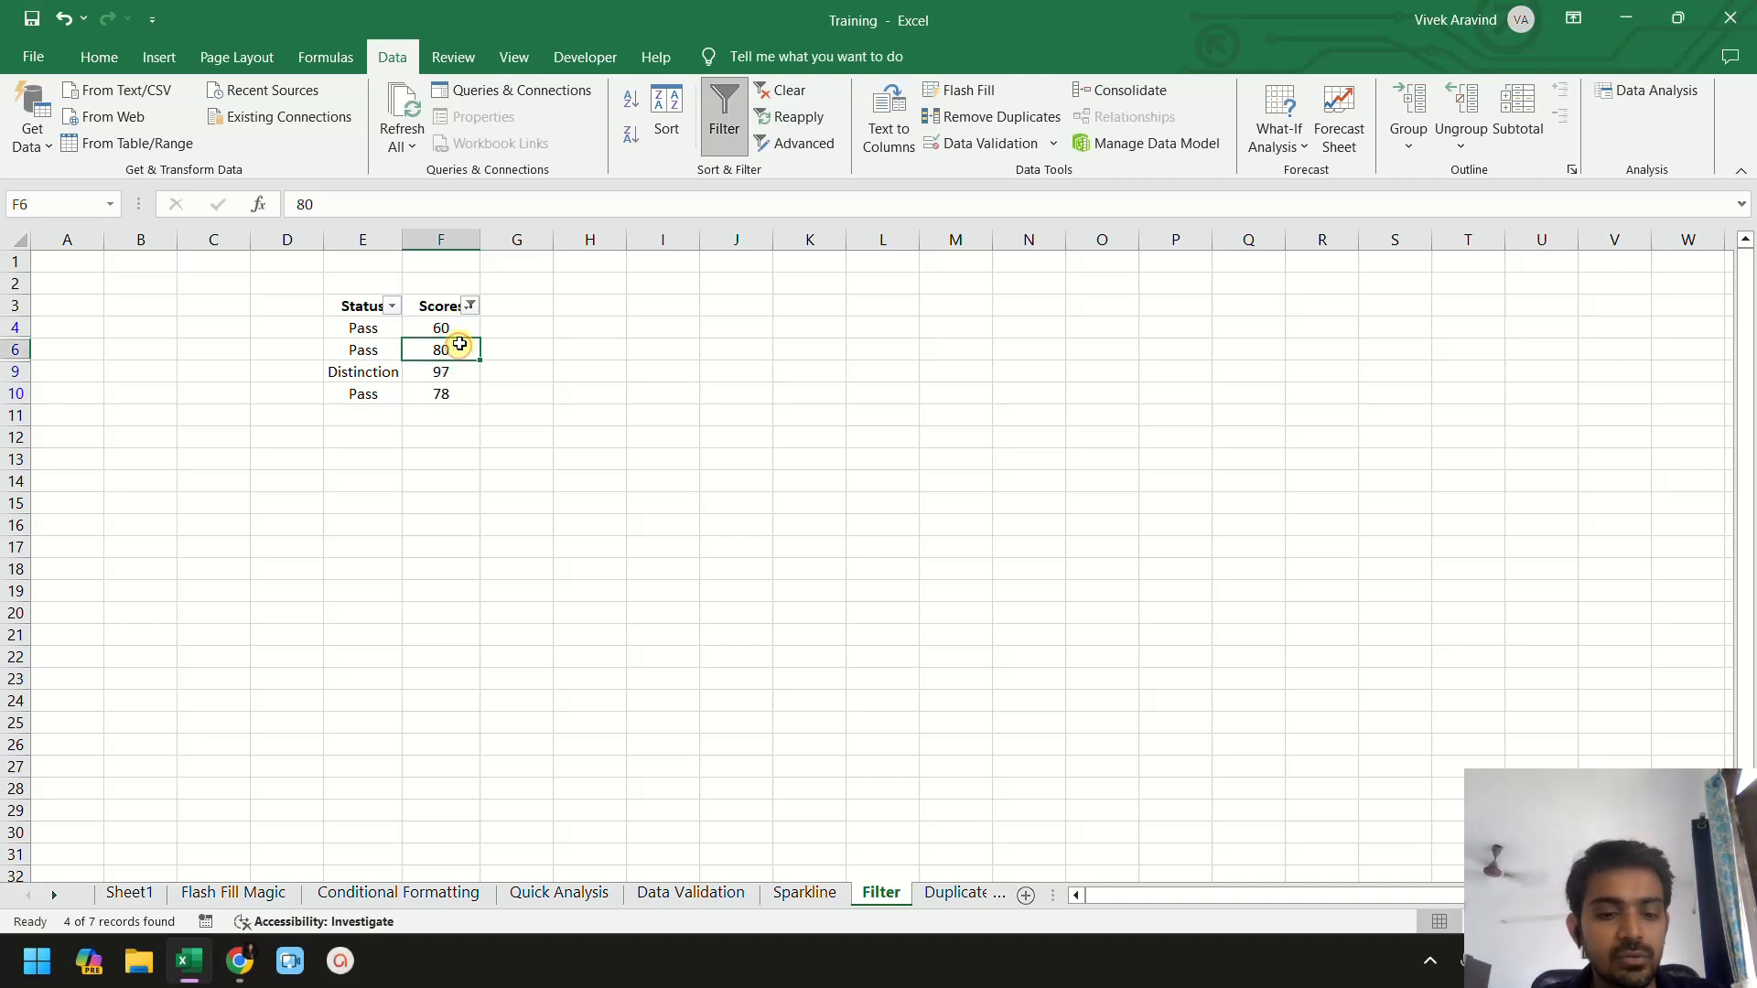
click(447, 300)
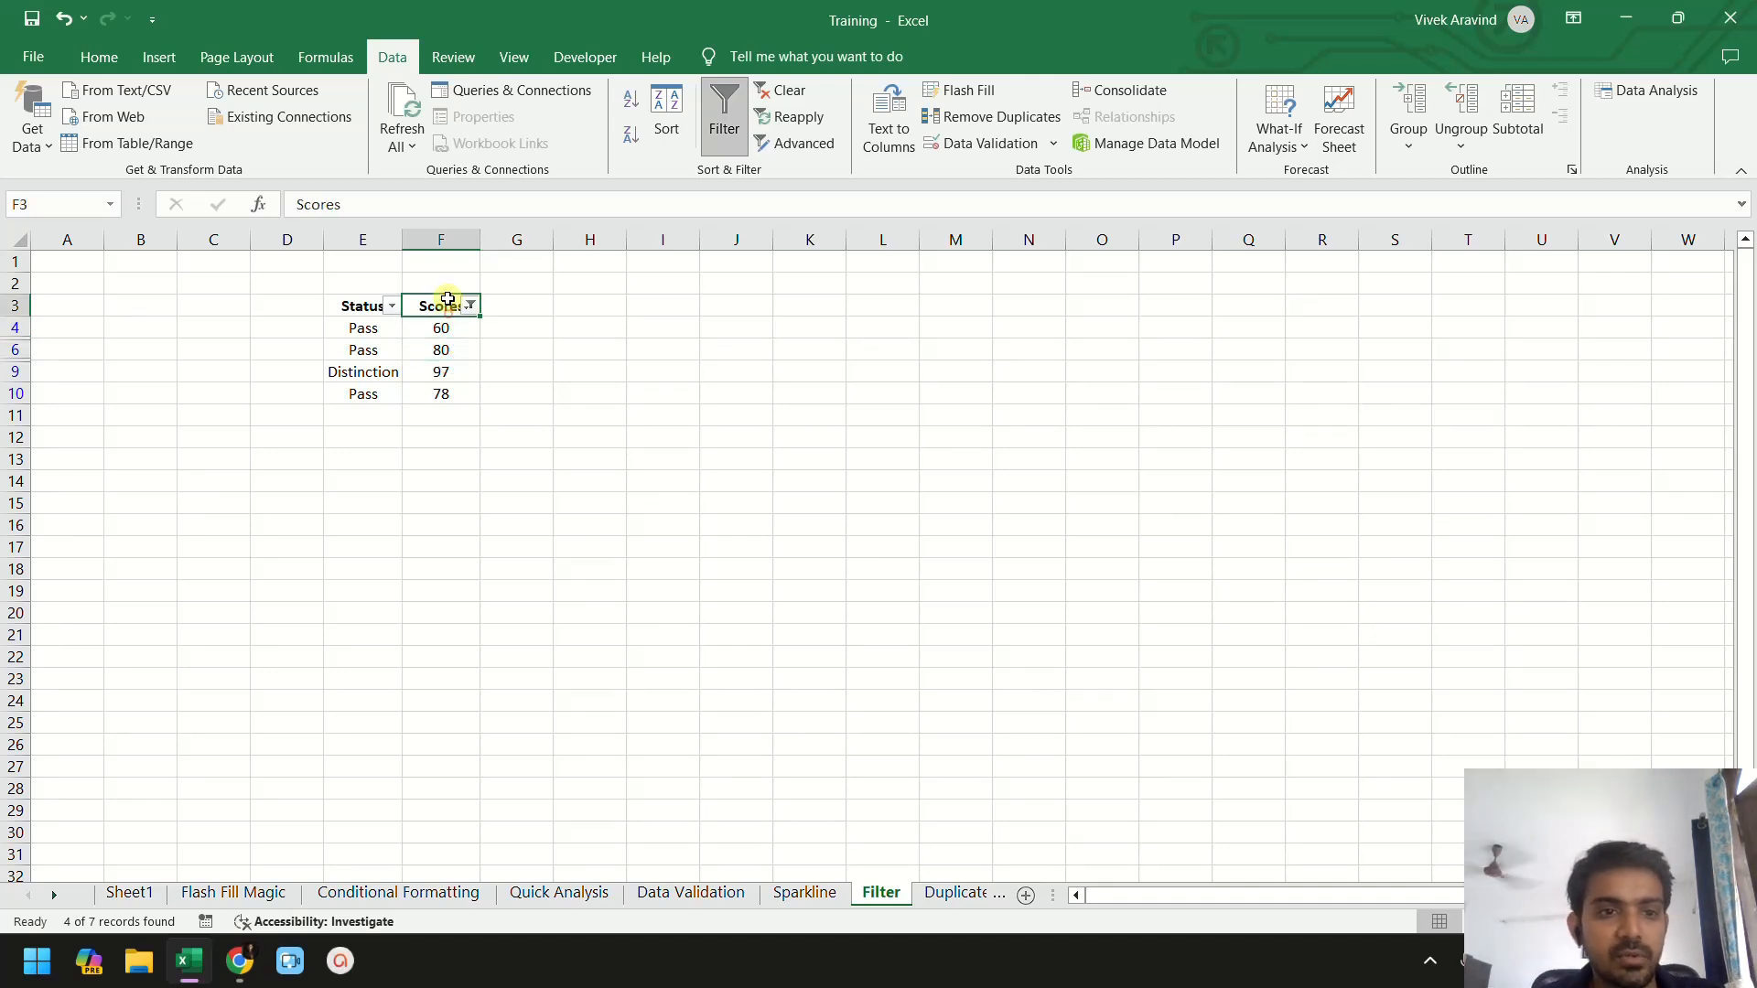
click(439, 399)
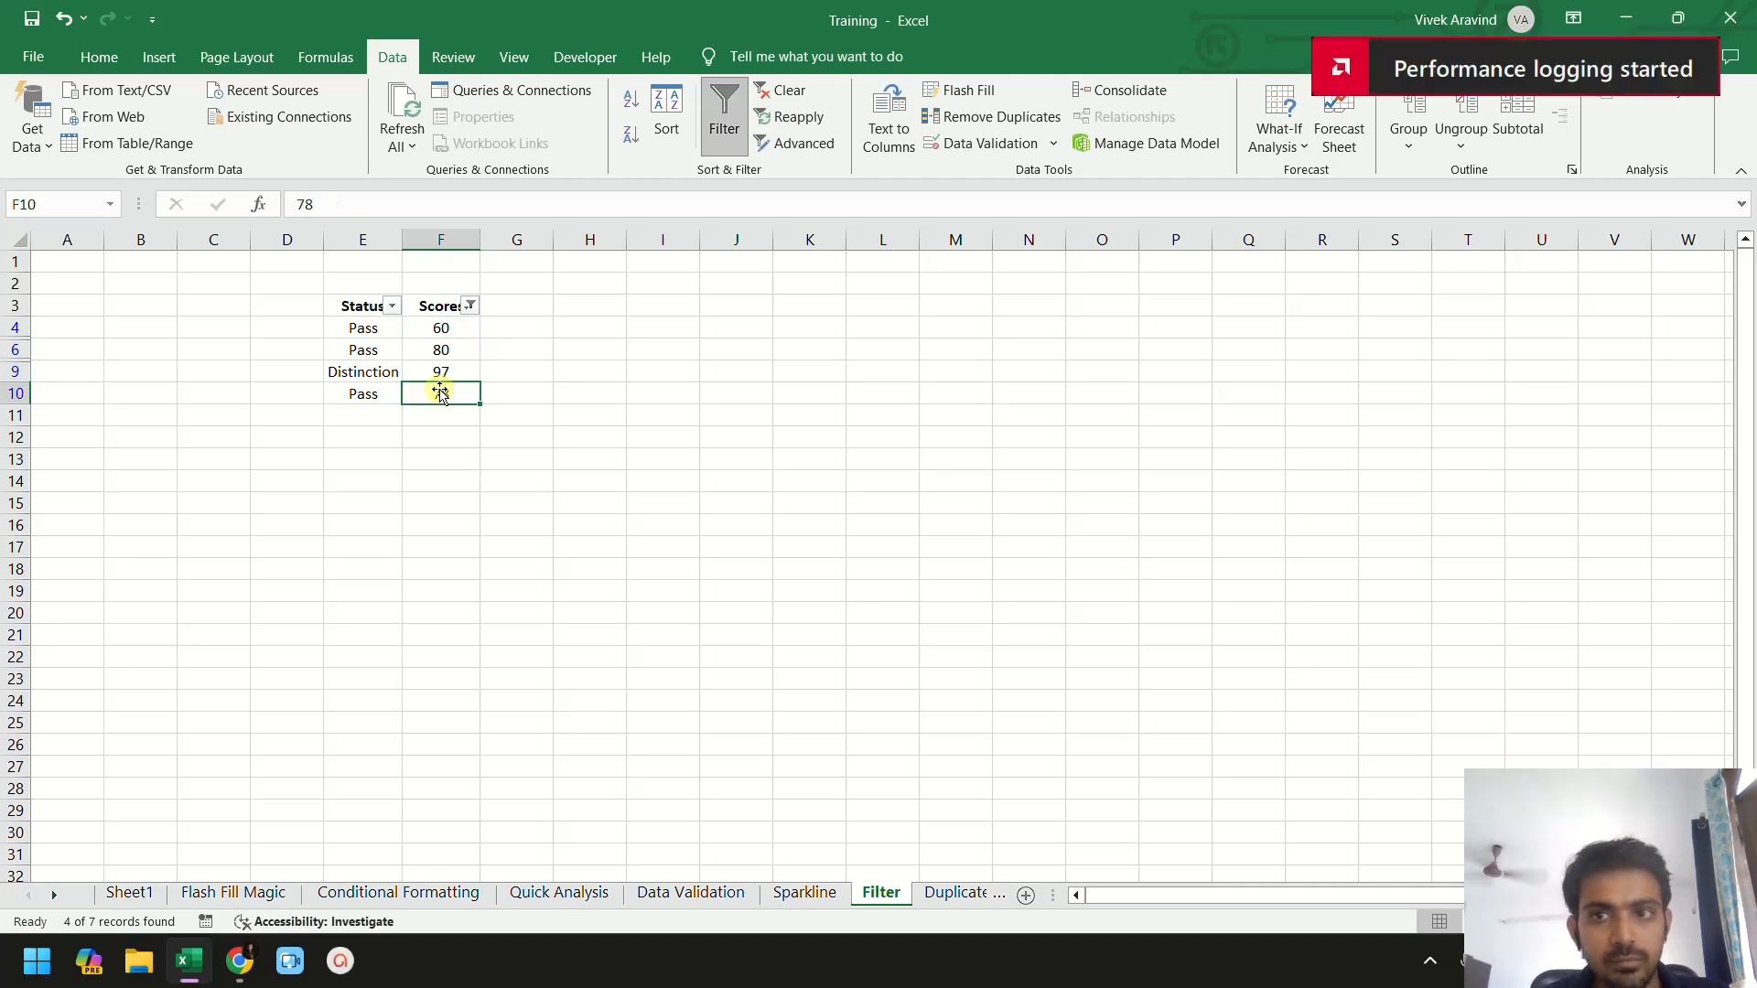
click(440, 372)
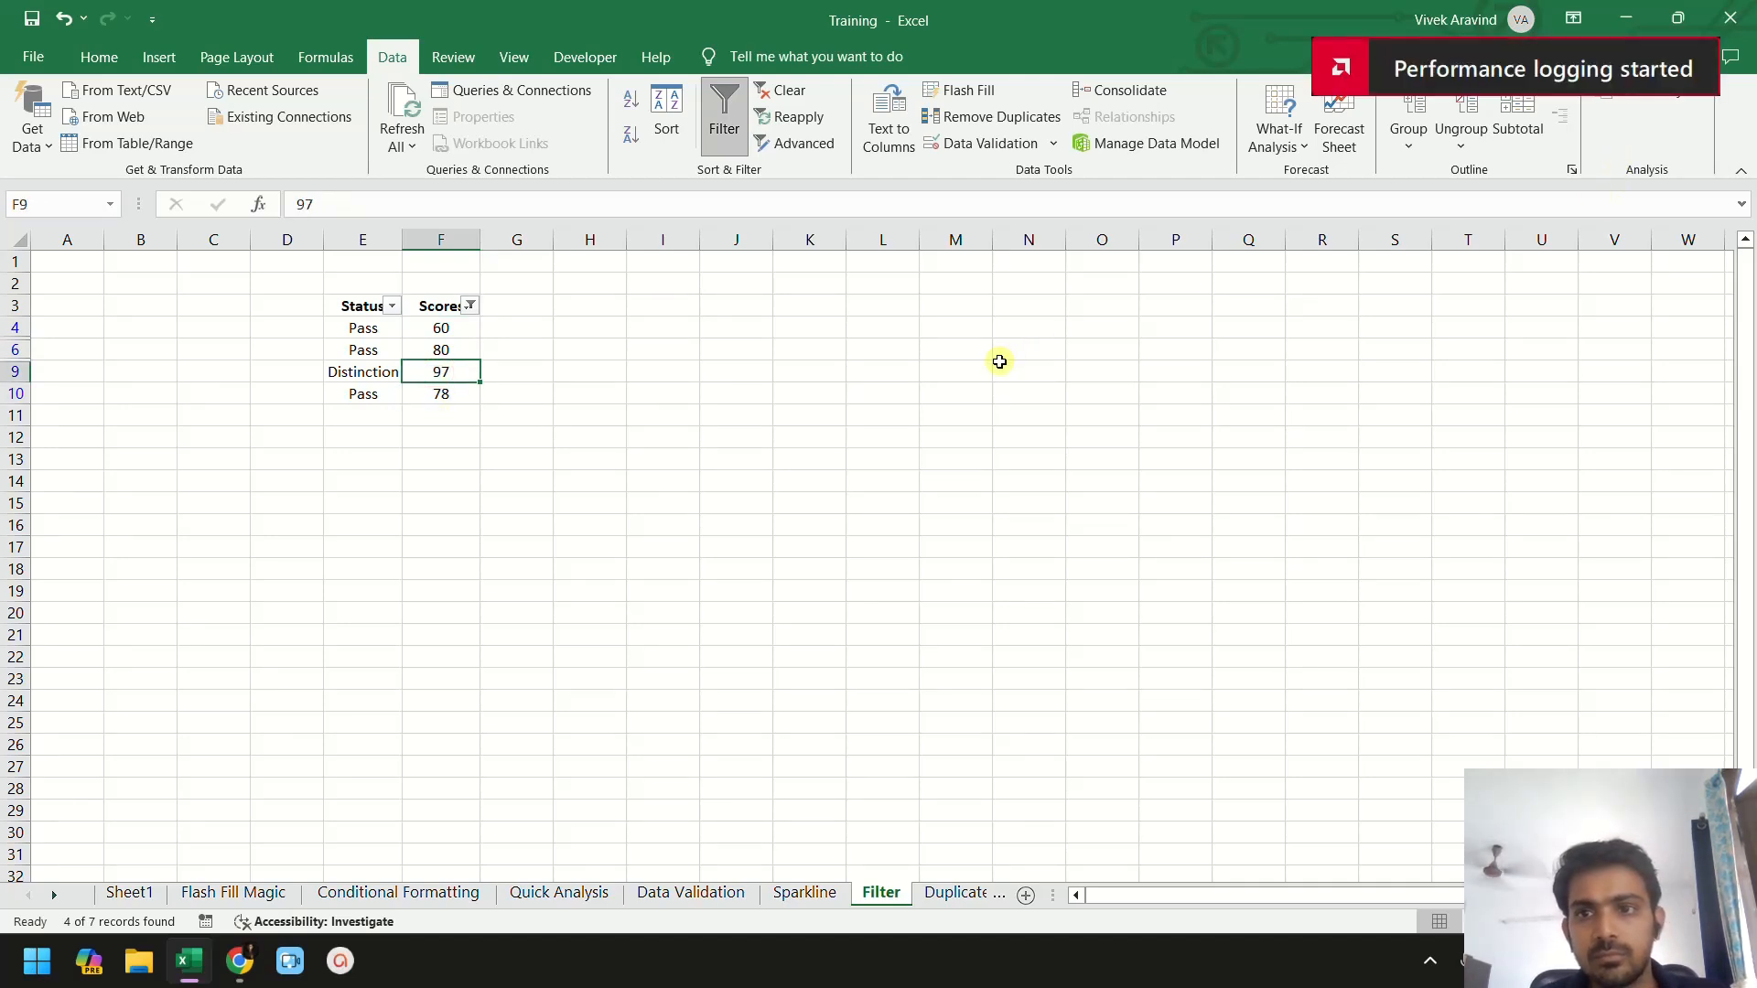
click(614, 366)
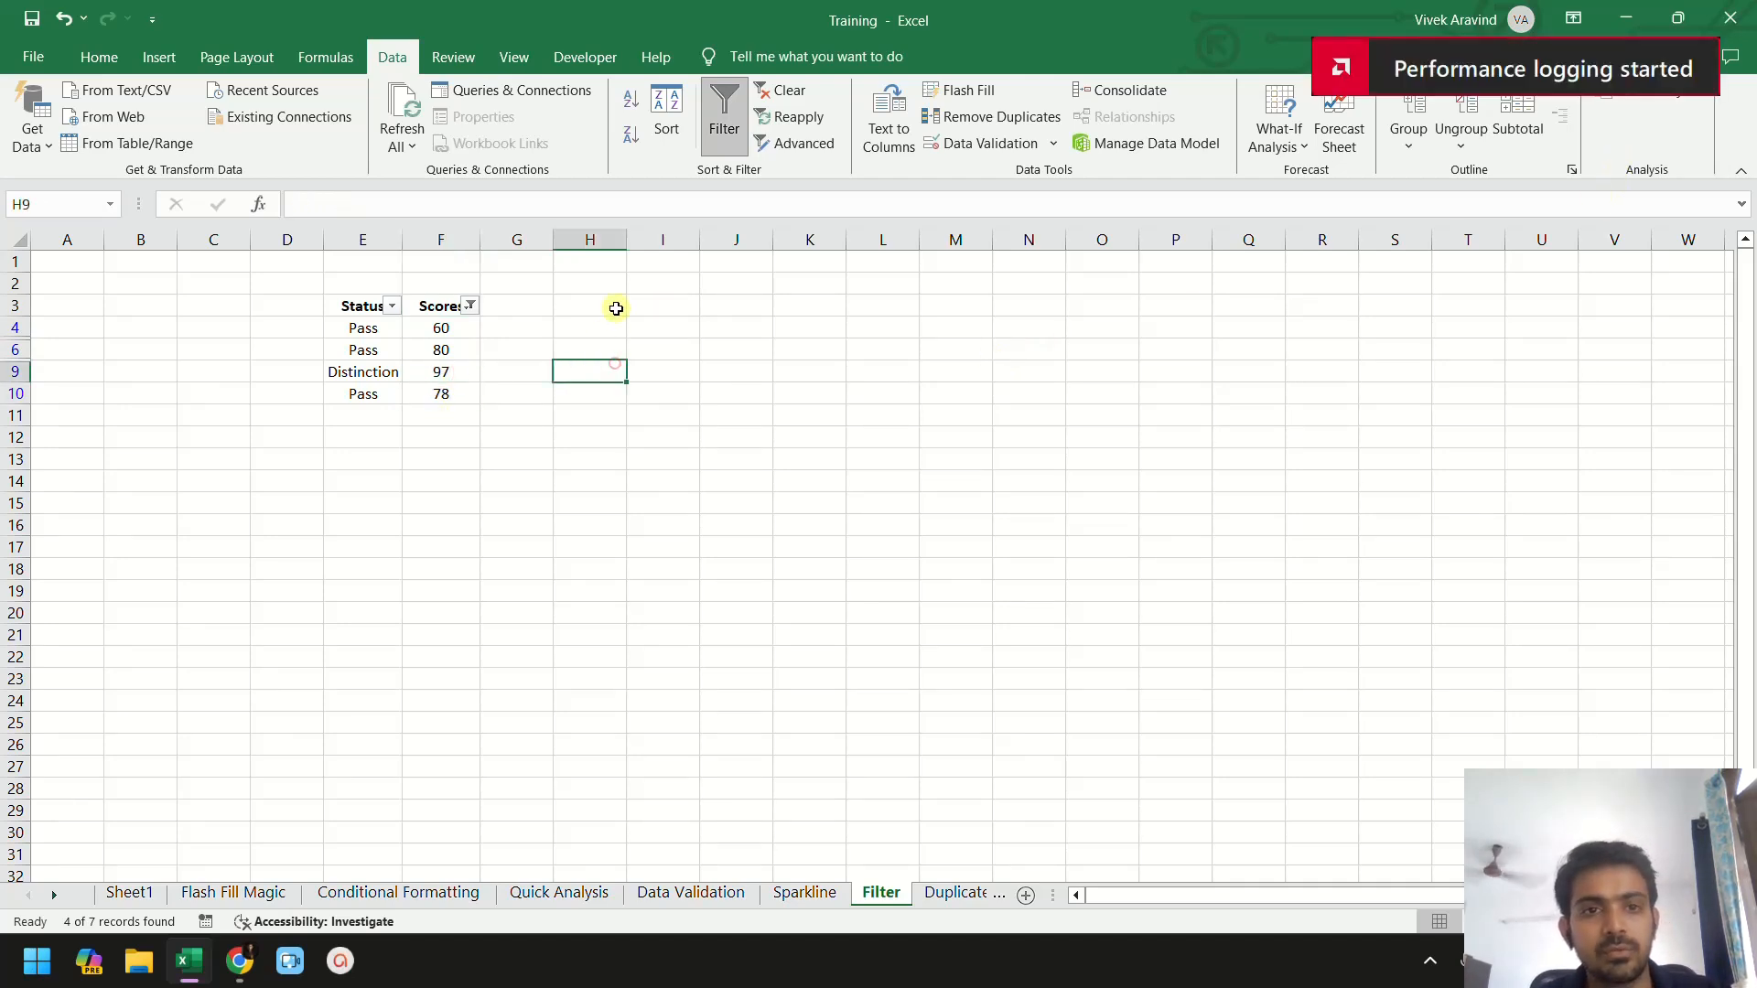
- Turn off filtering for the Status and Scores table
click(724, 111)
click(615, 348)
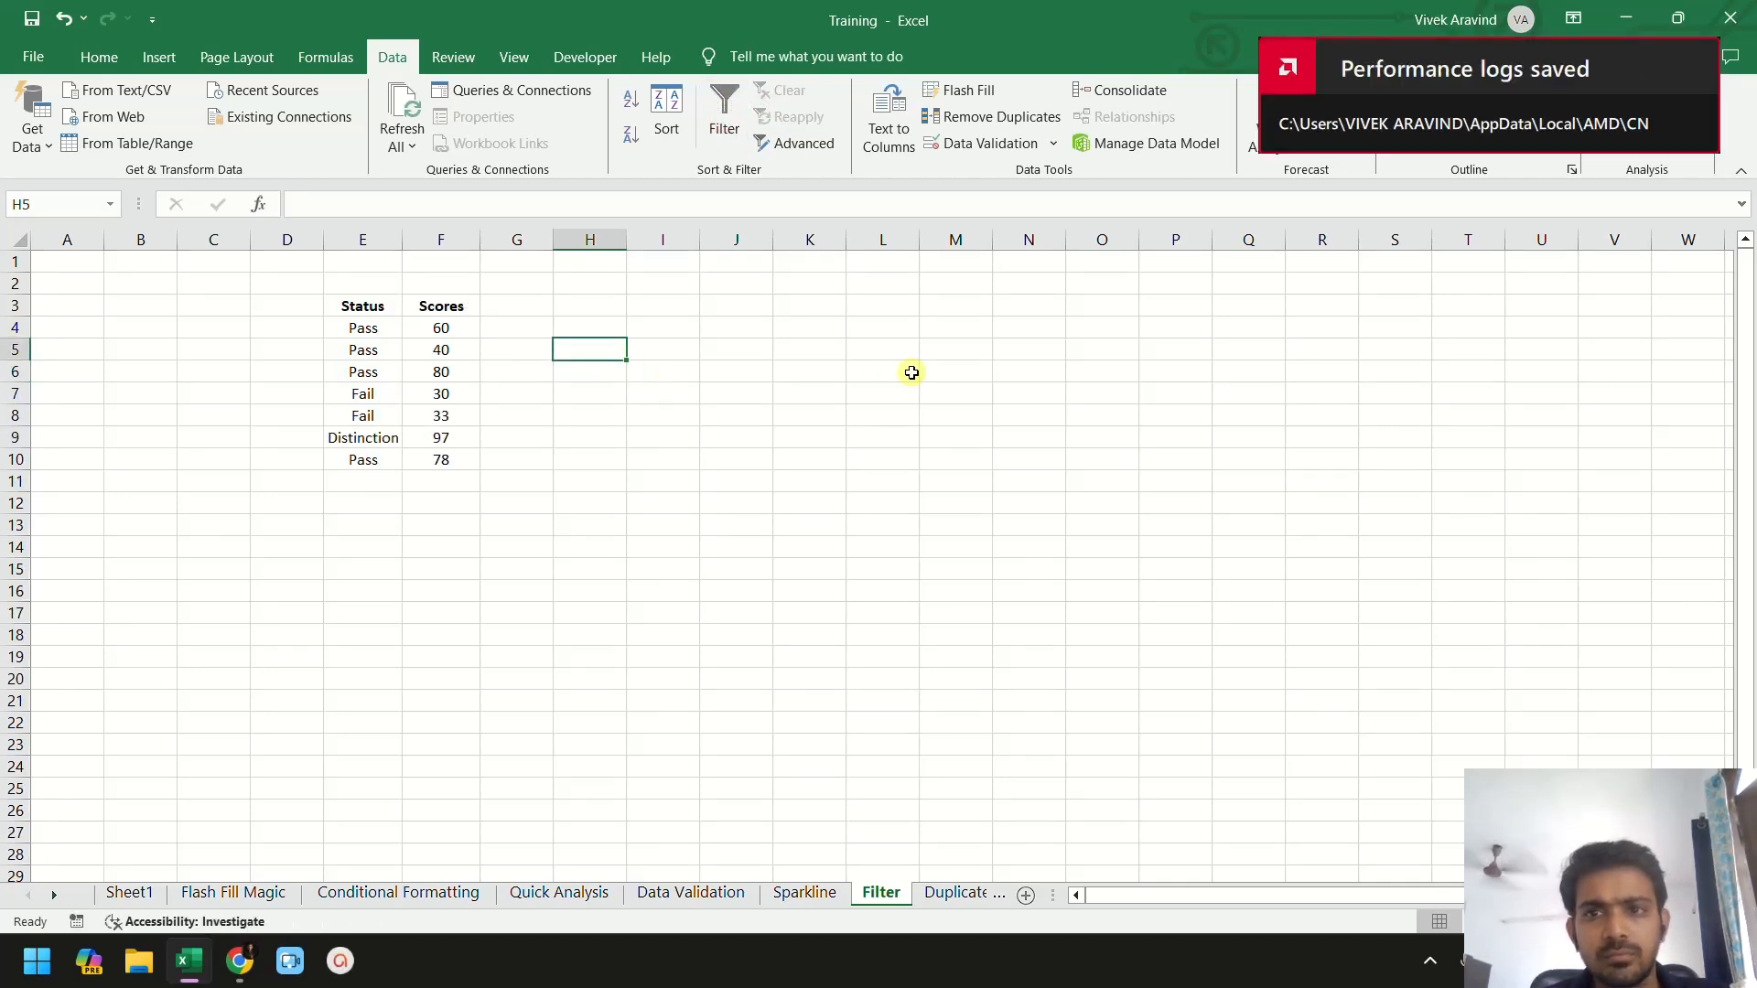
click(909, 372)
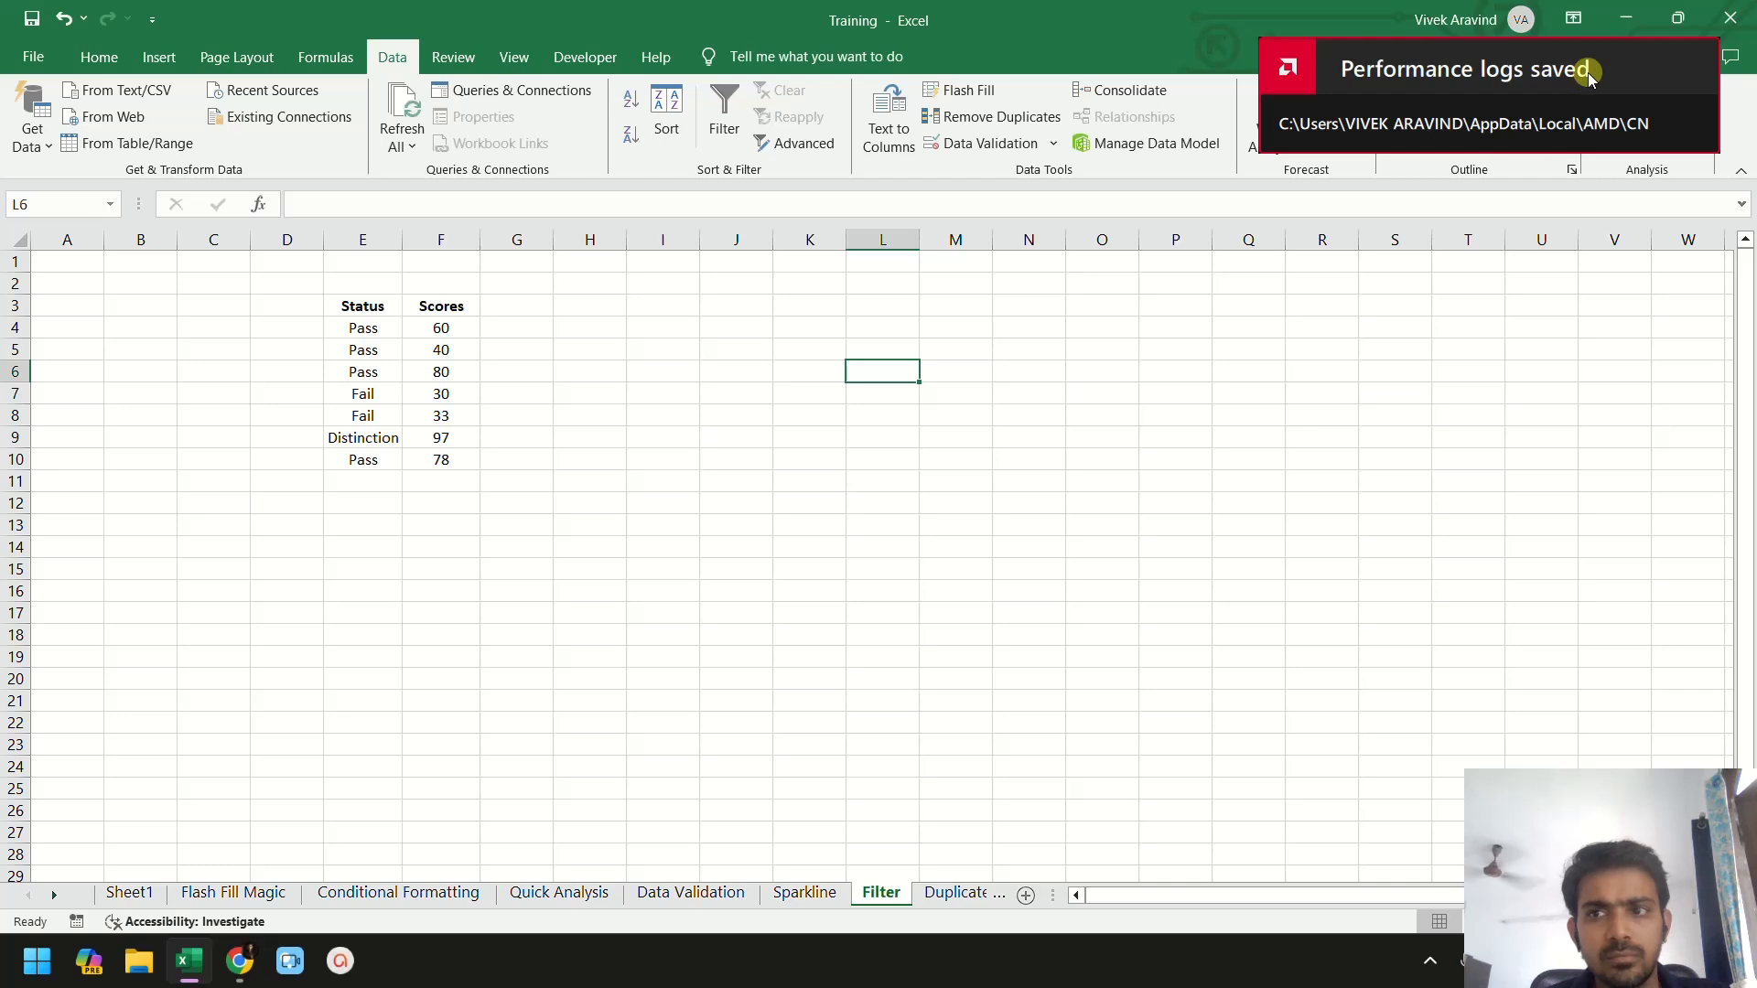
click(406, 349)
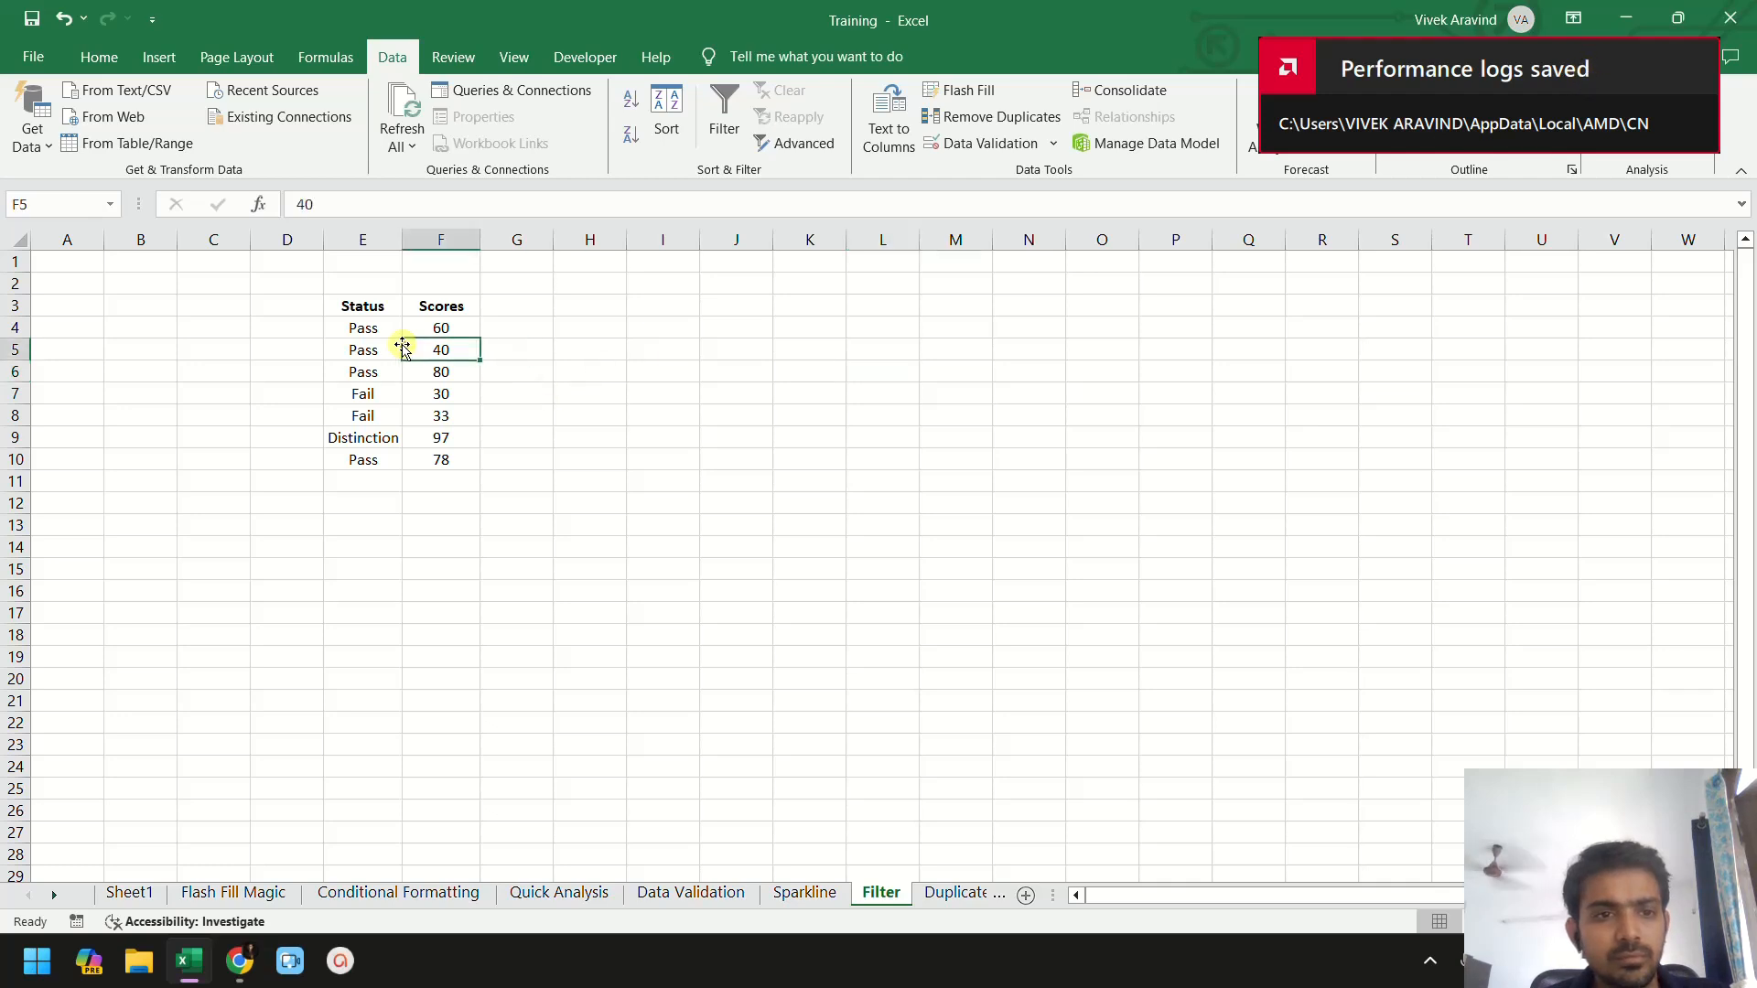
- Open the Duplicates sheet and select the Customer Name list D3:D10
click(933, 897)
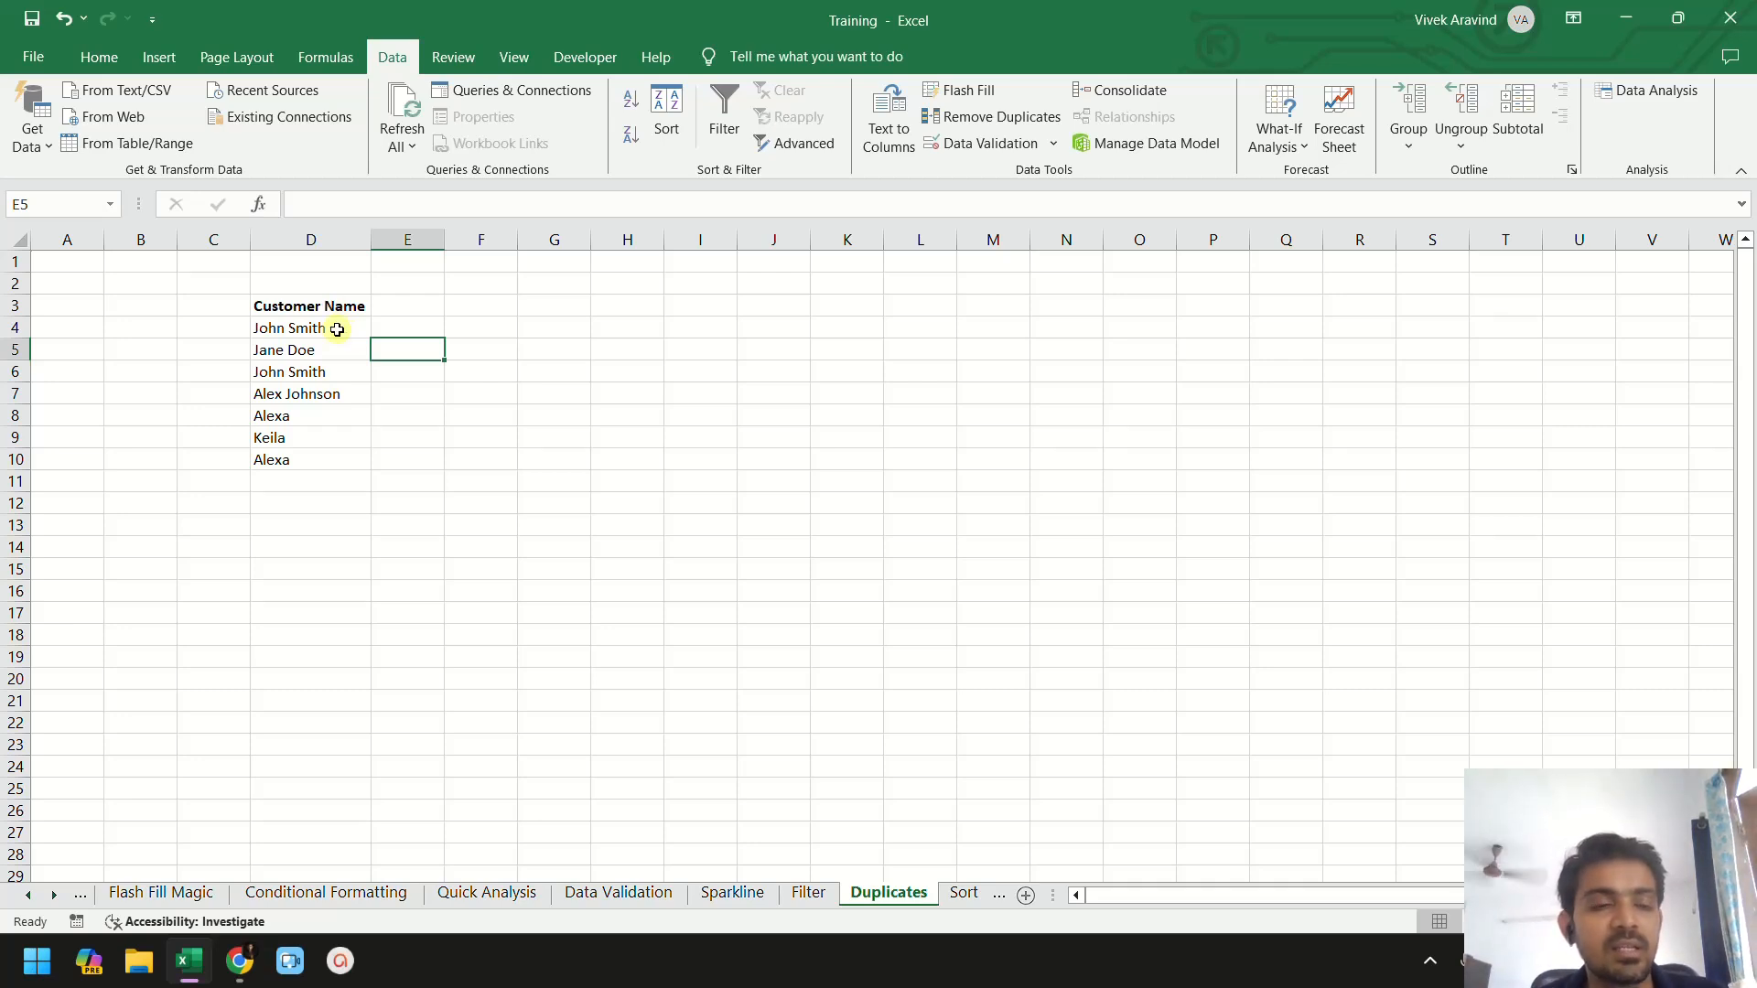
click(316, 305)
click(414, 377)
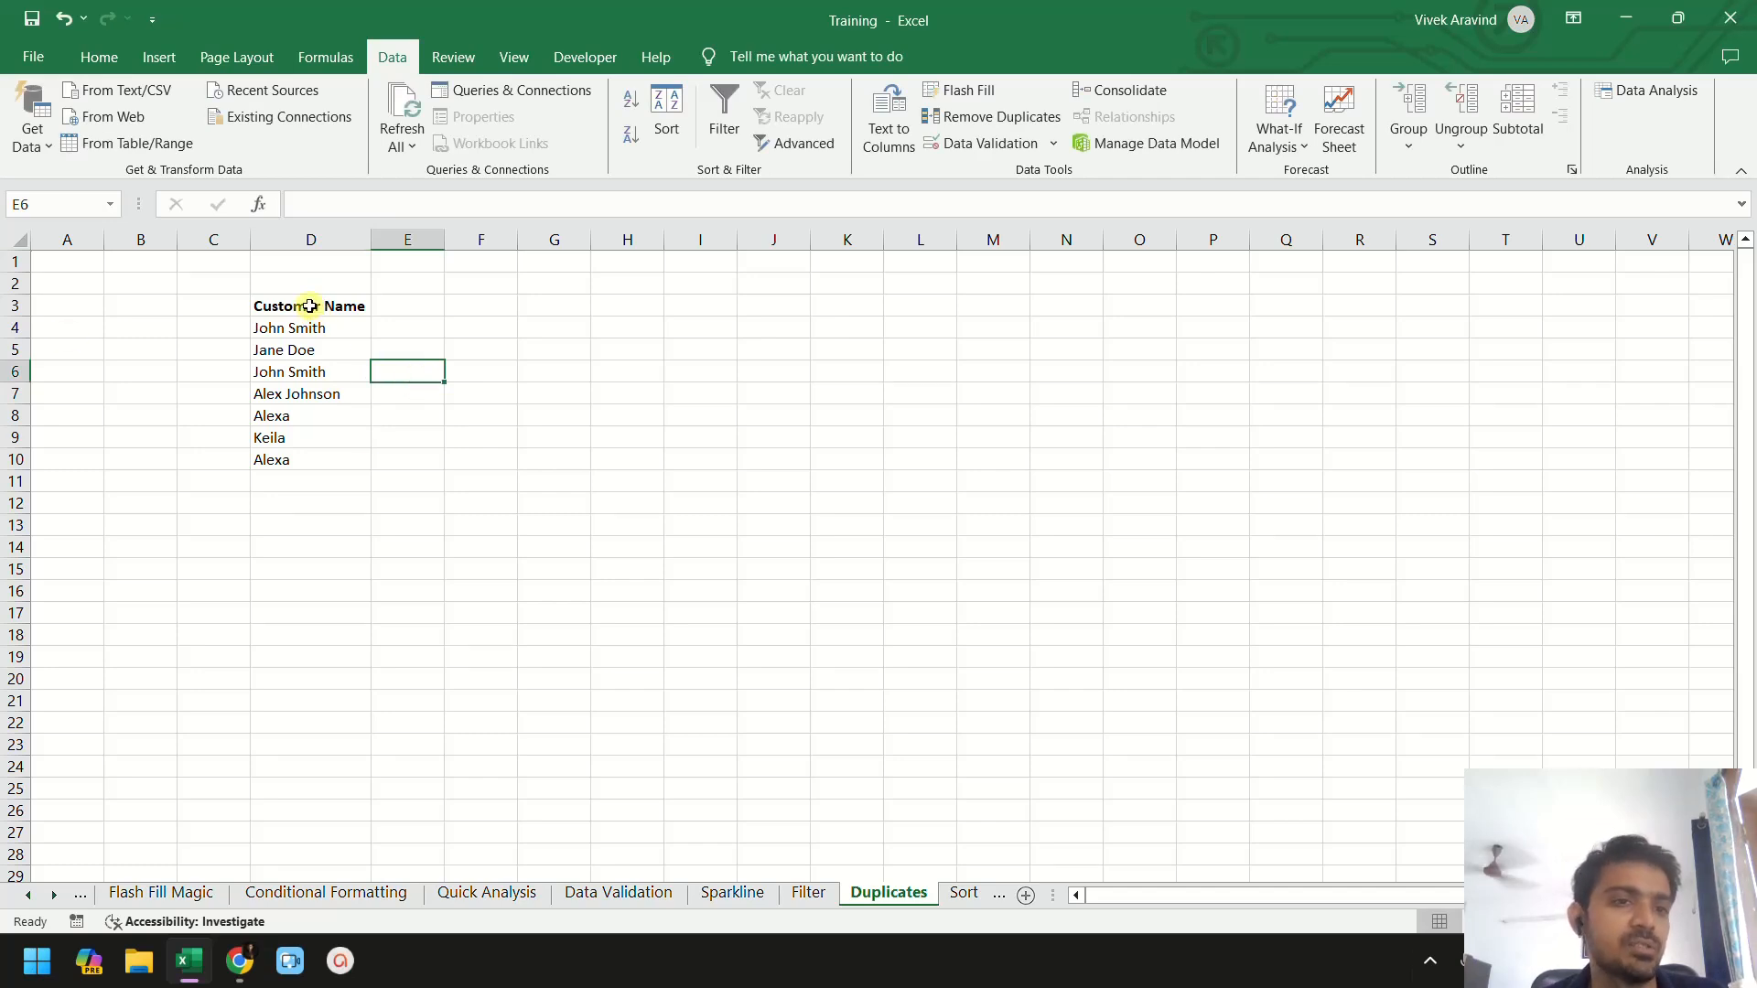
drag(310, 306, 314, 458)
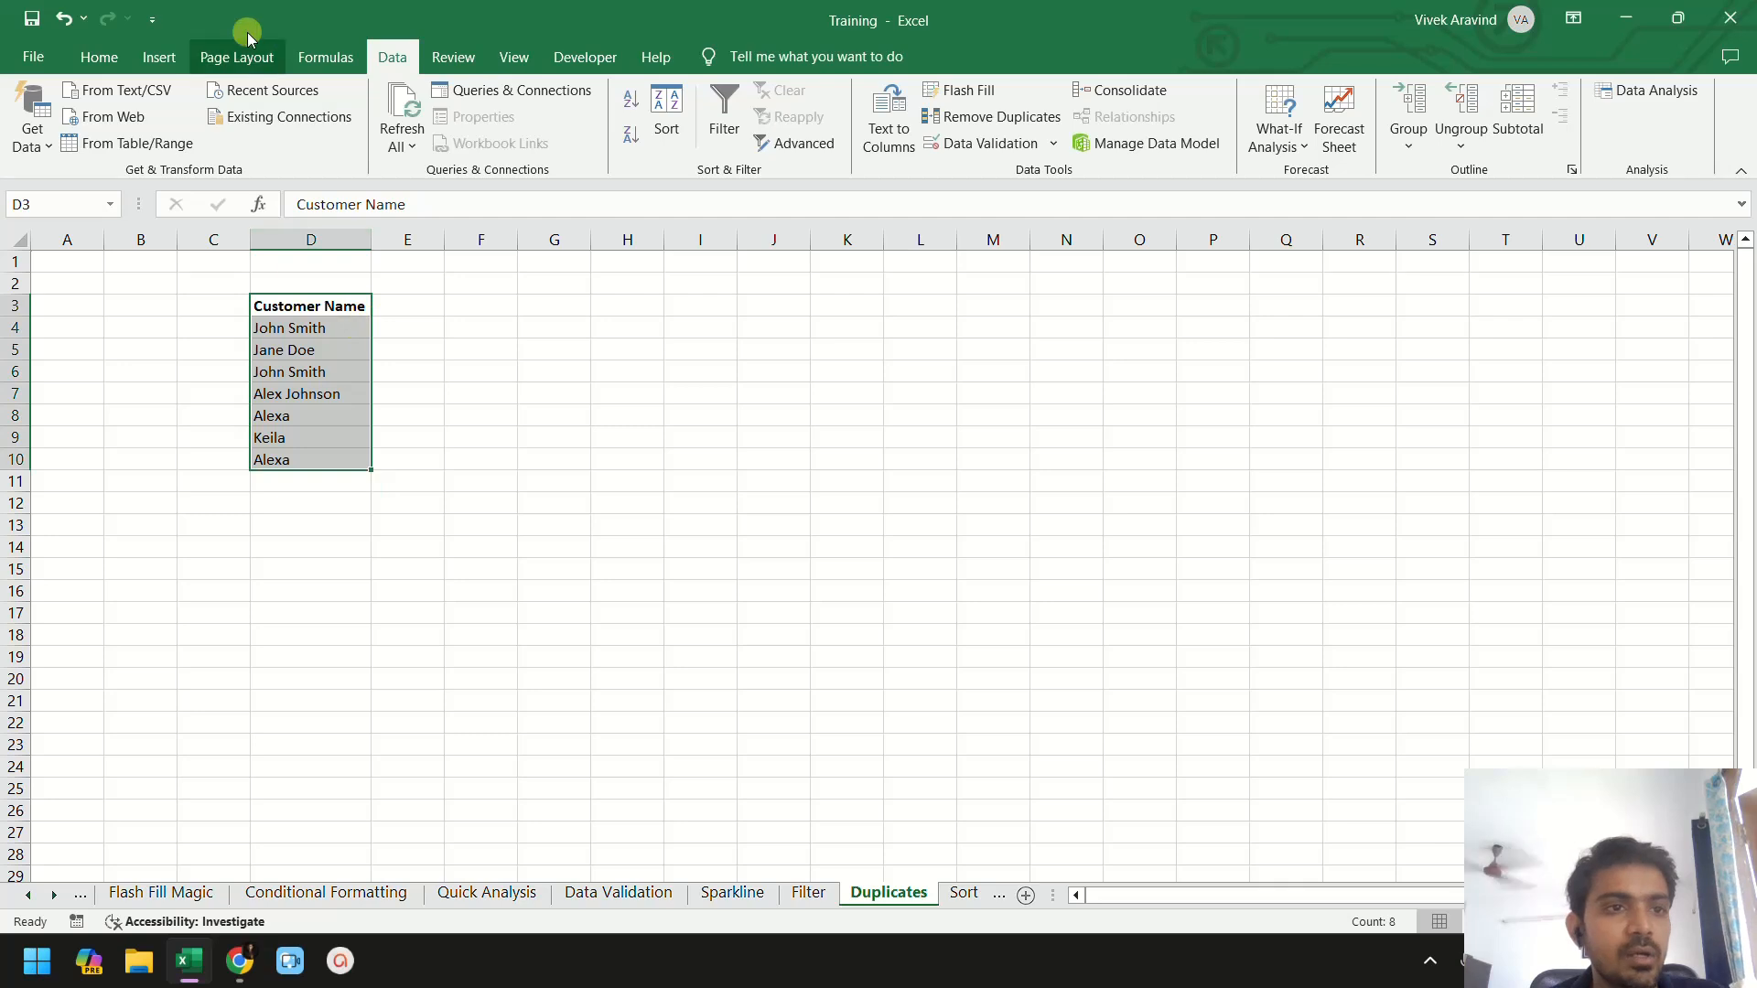
click(95, 57)
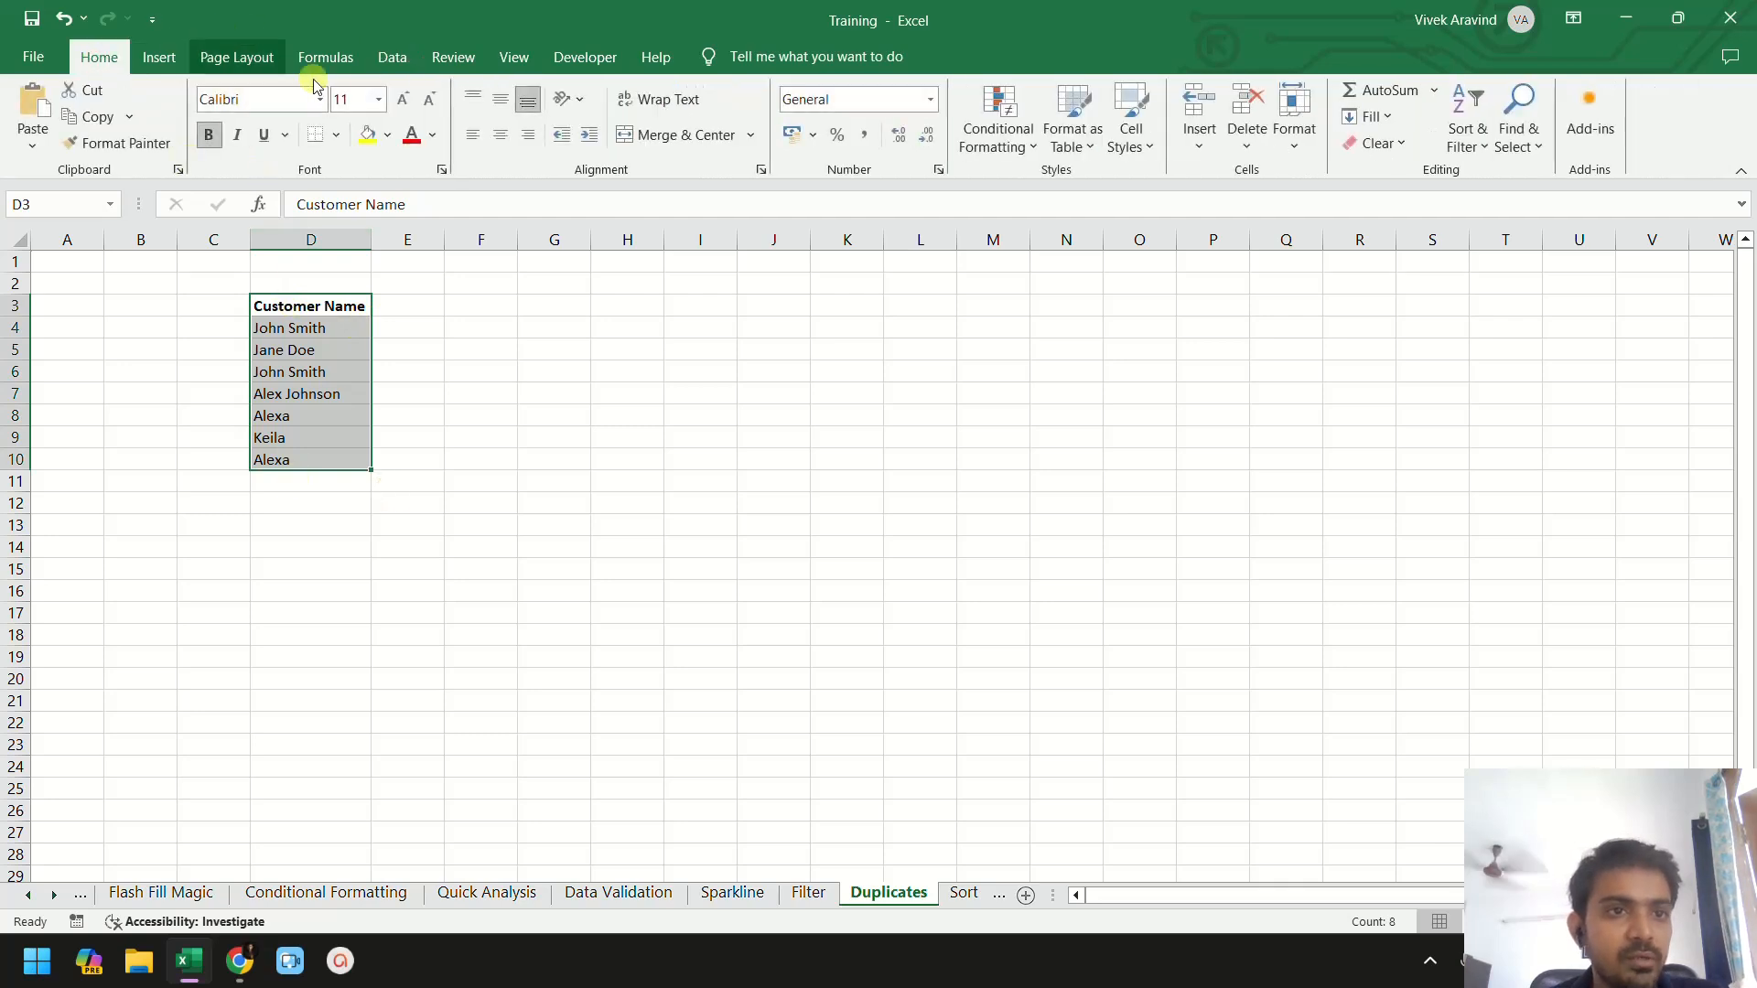
click(391, 57)
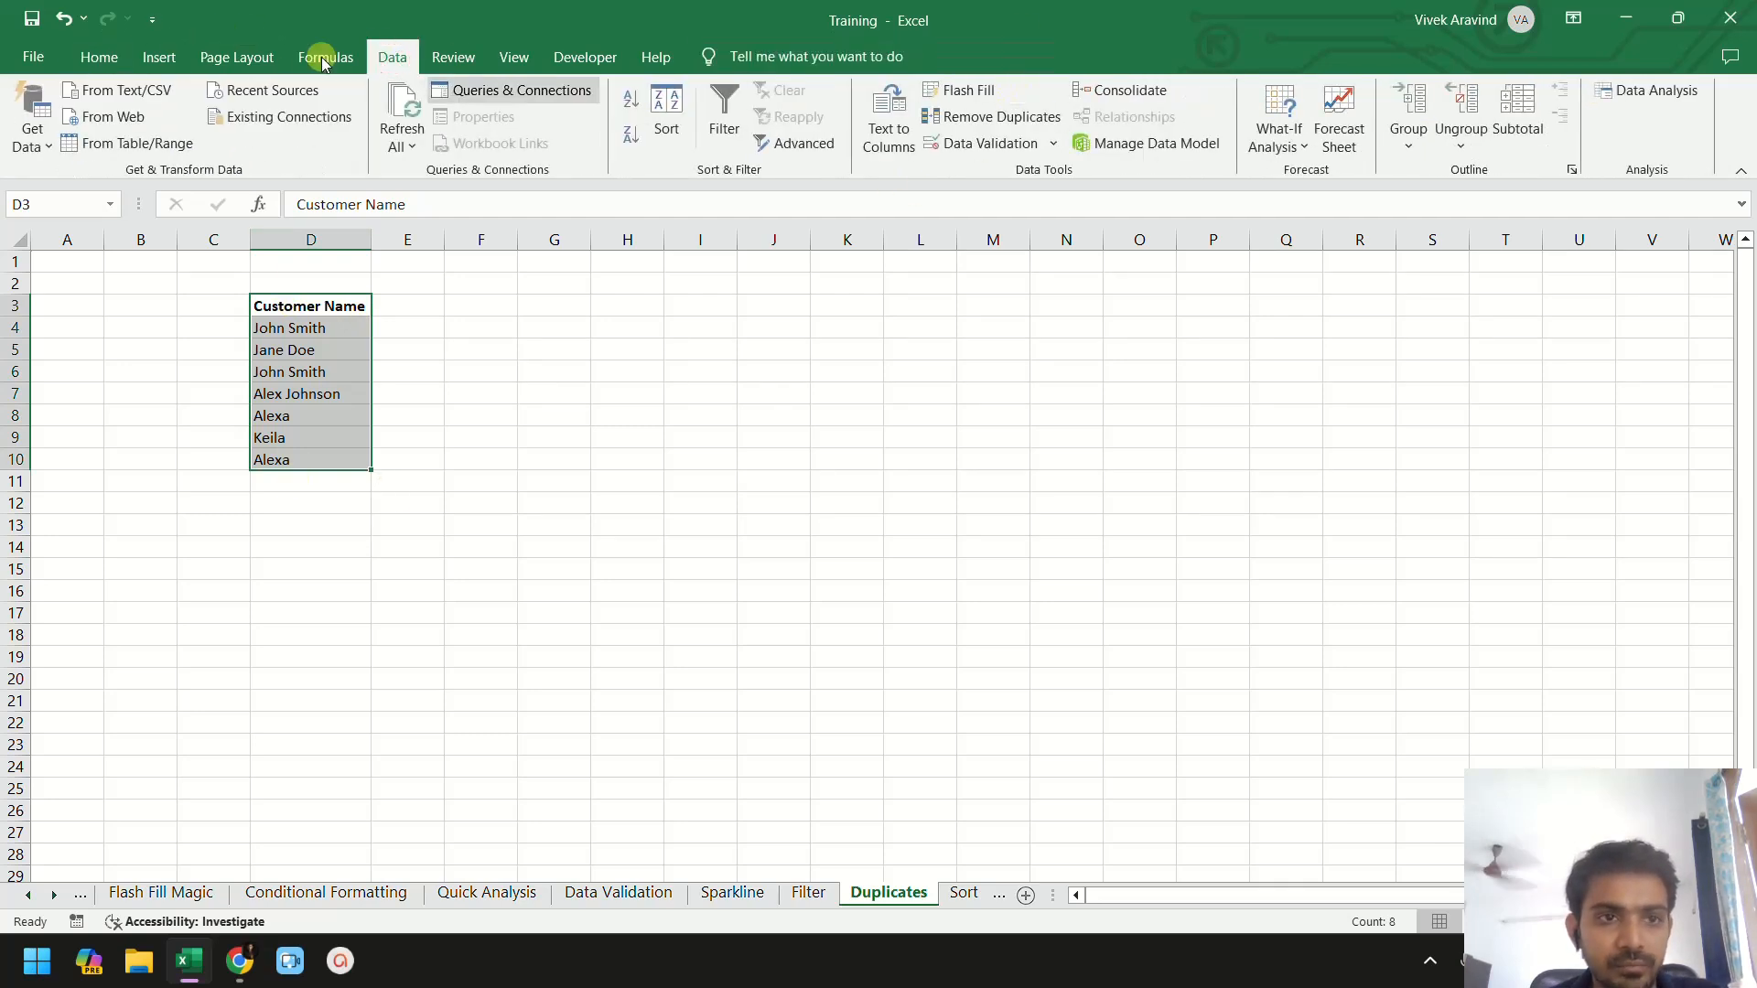
click(101, 58)
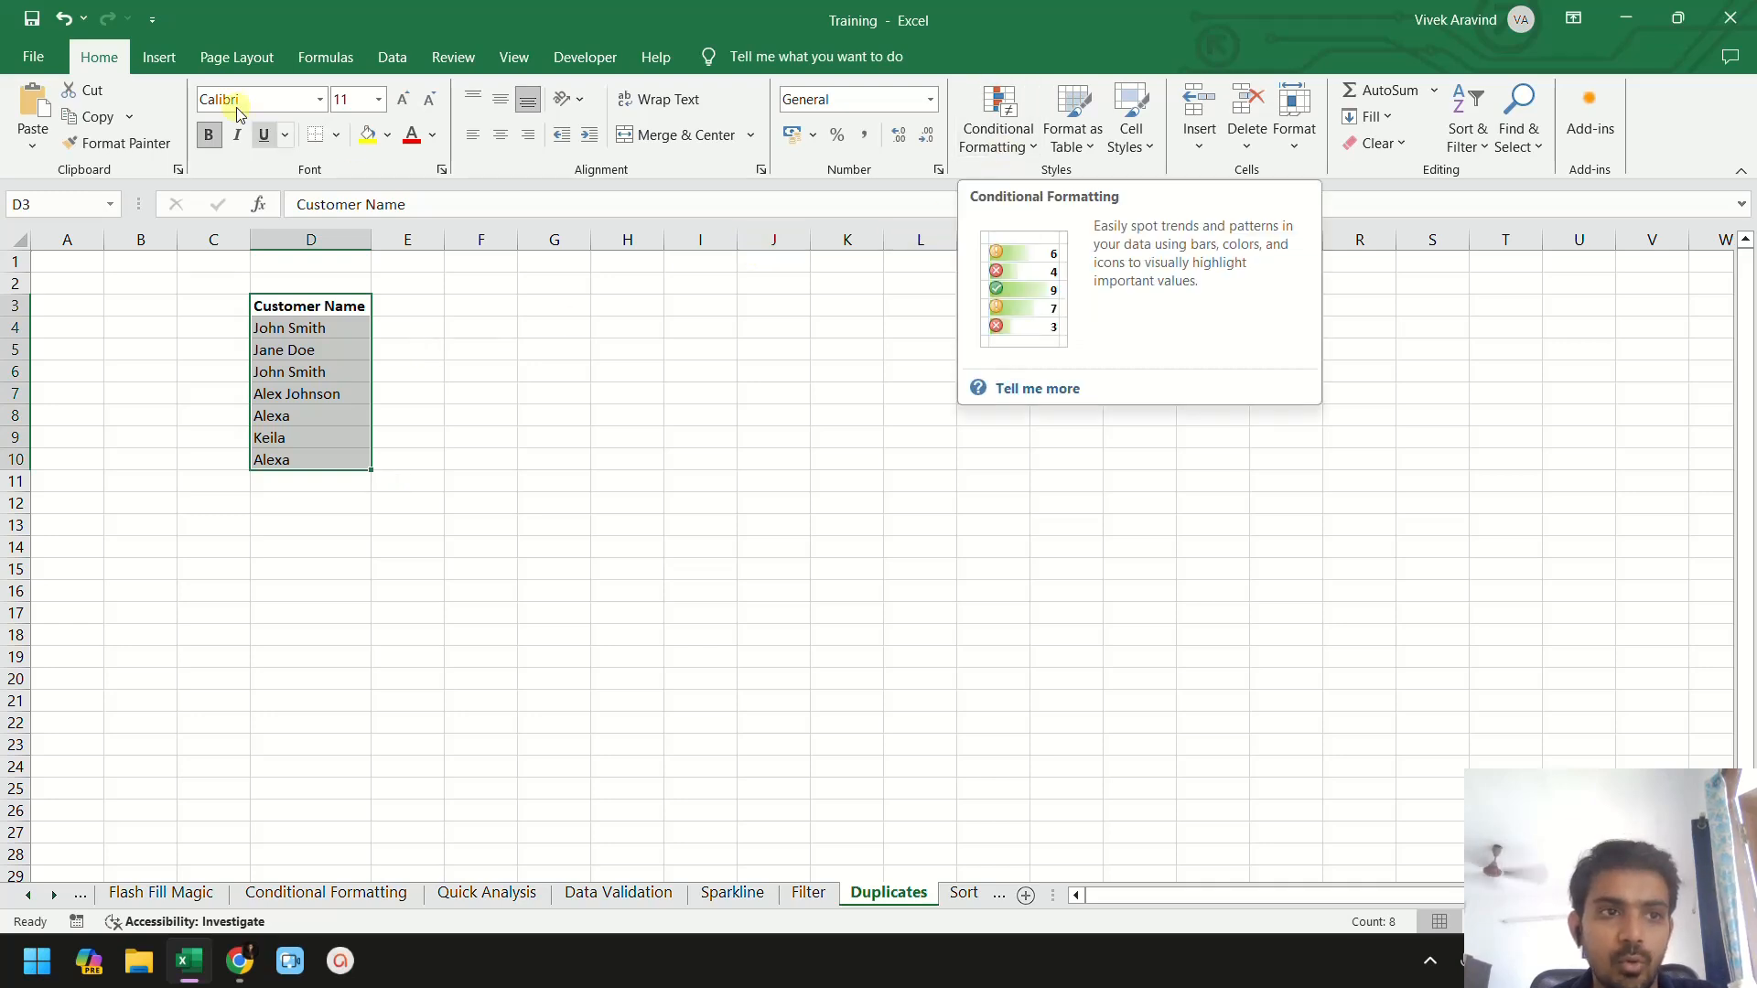
click(1002, 147)
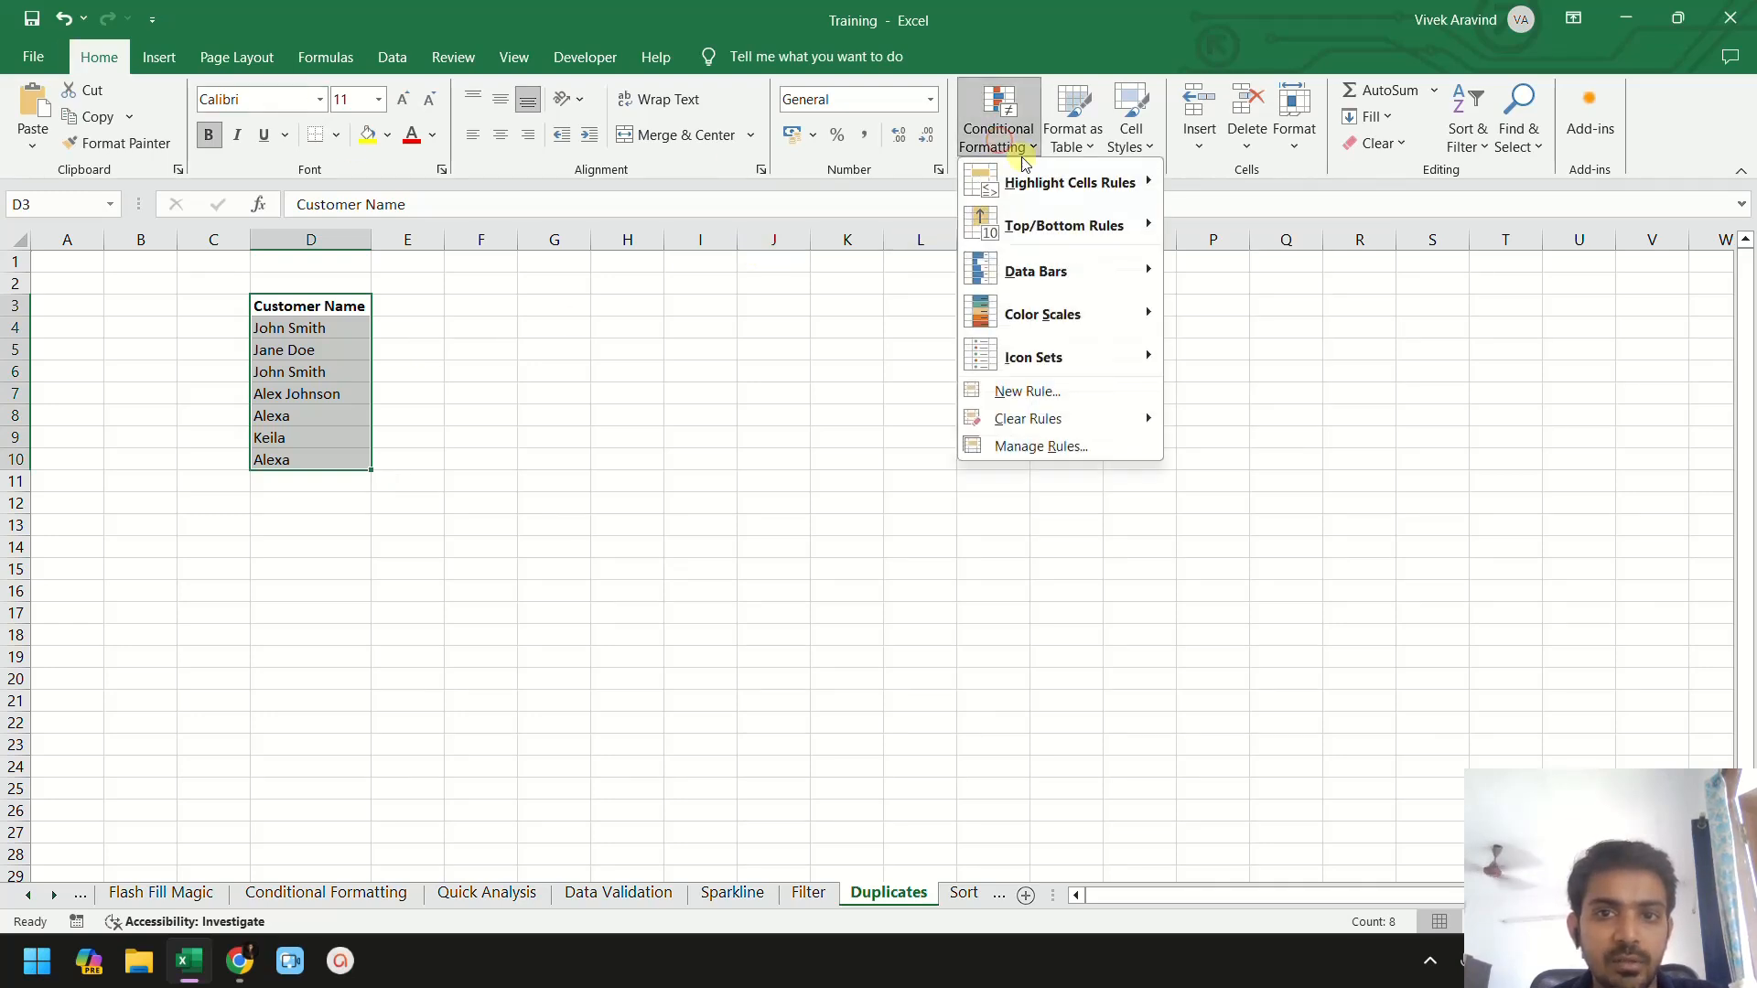
mouse_move(1034, 183)
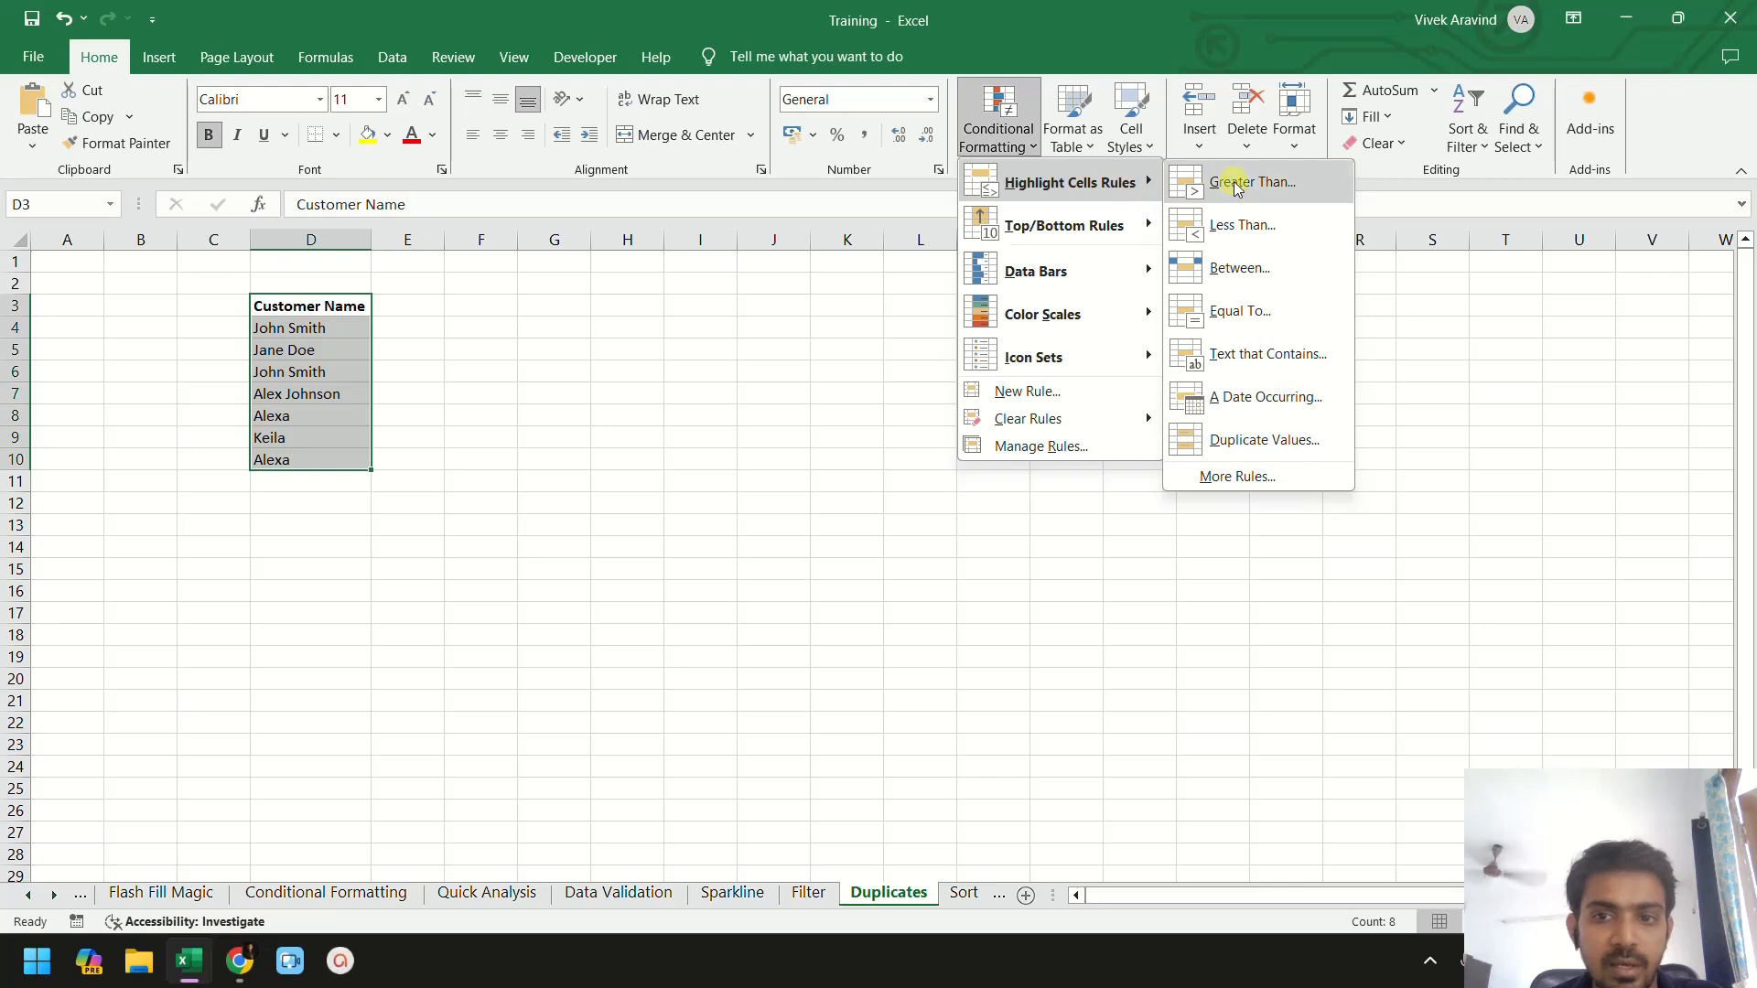
click(1264, 442)
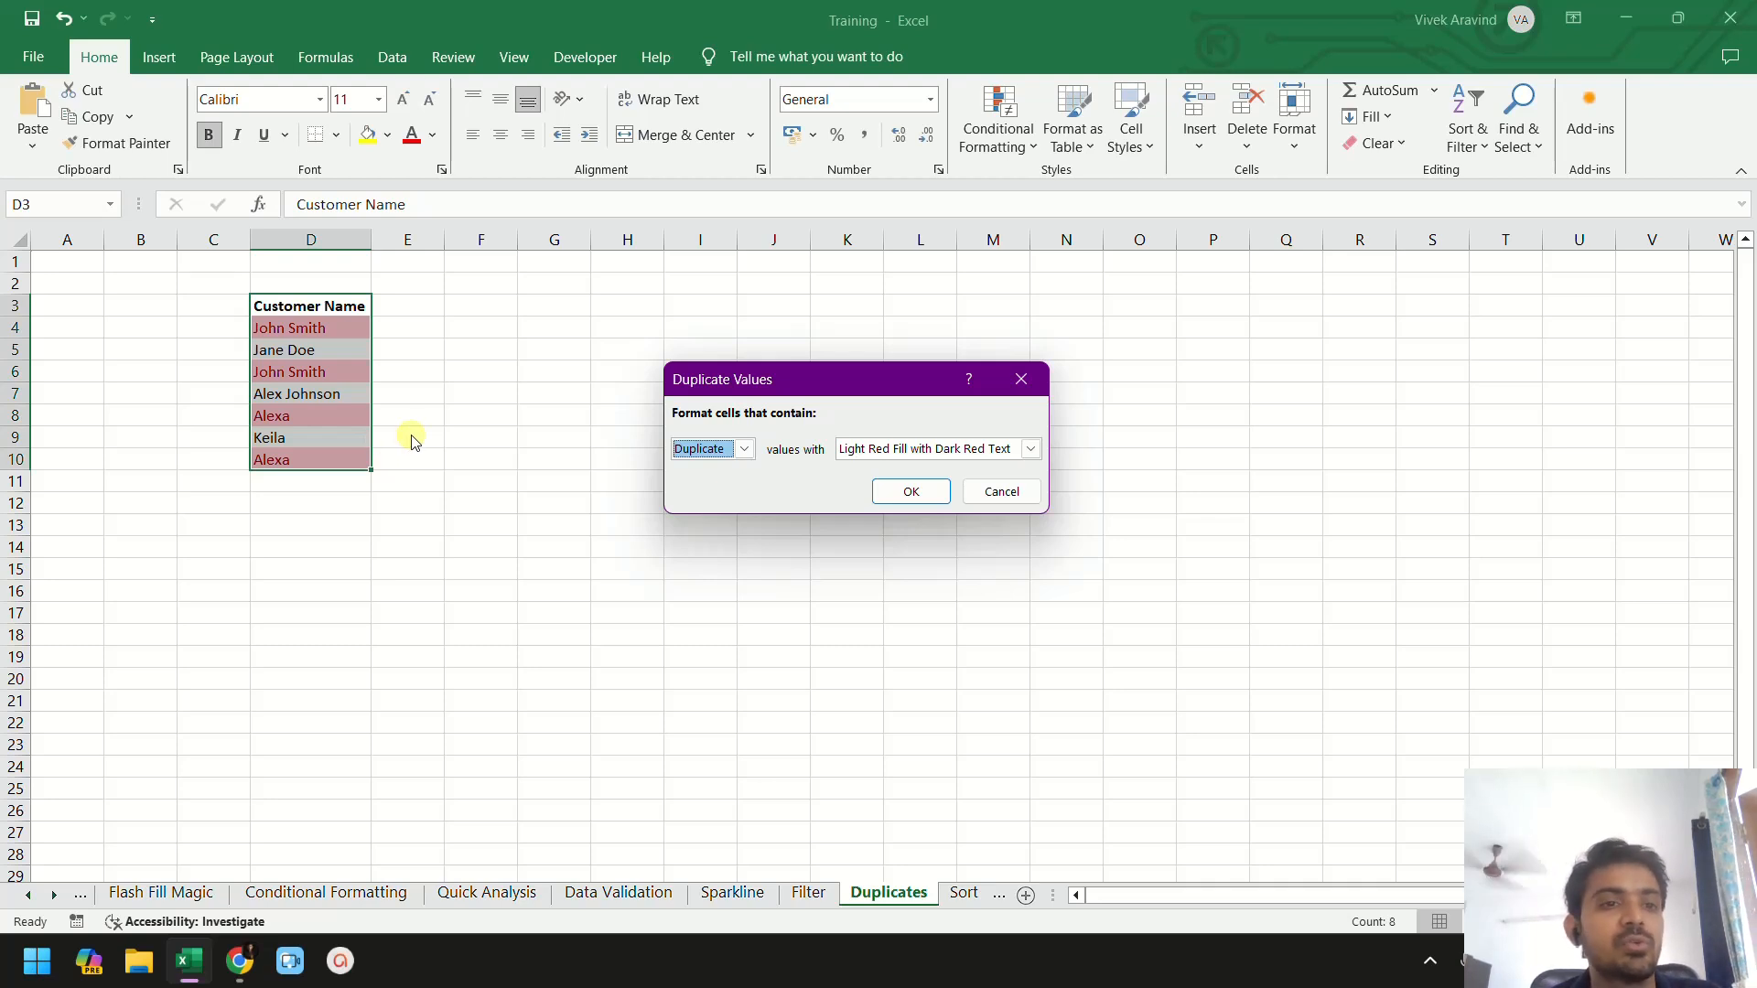
key(Escape)
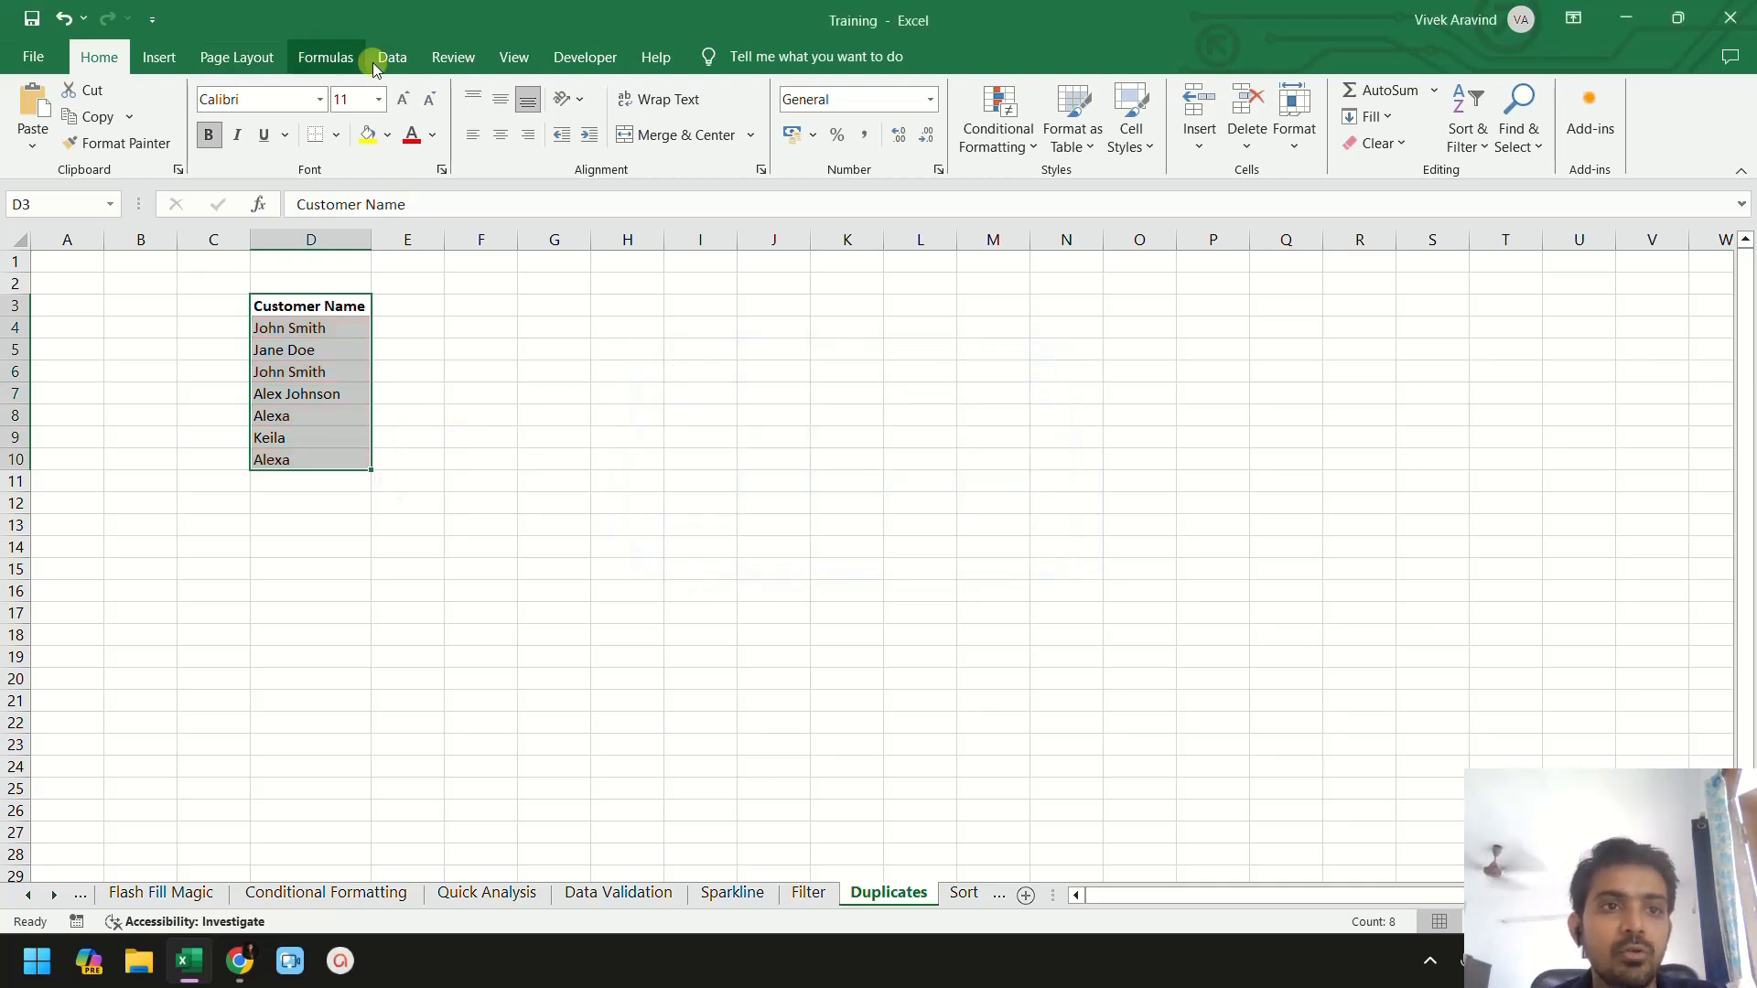
- Remove duplicate values from the Customer Name list, treating the first row as a header
click(386, 70)
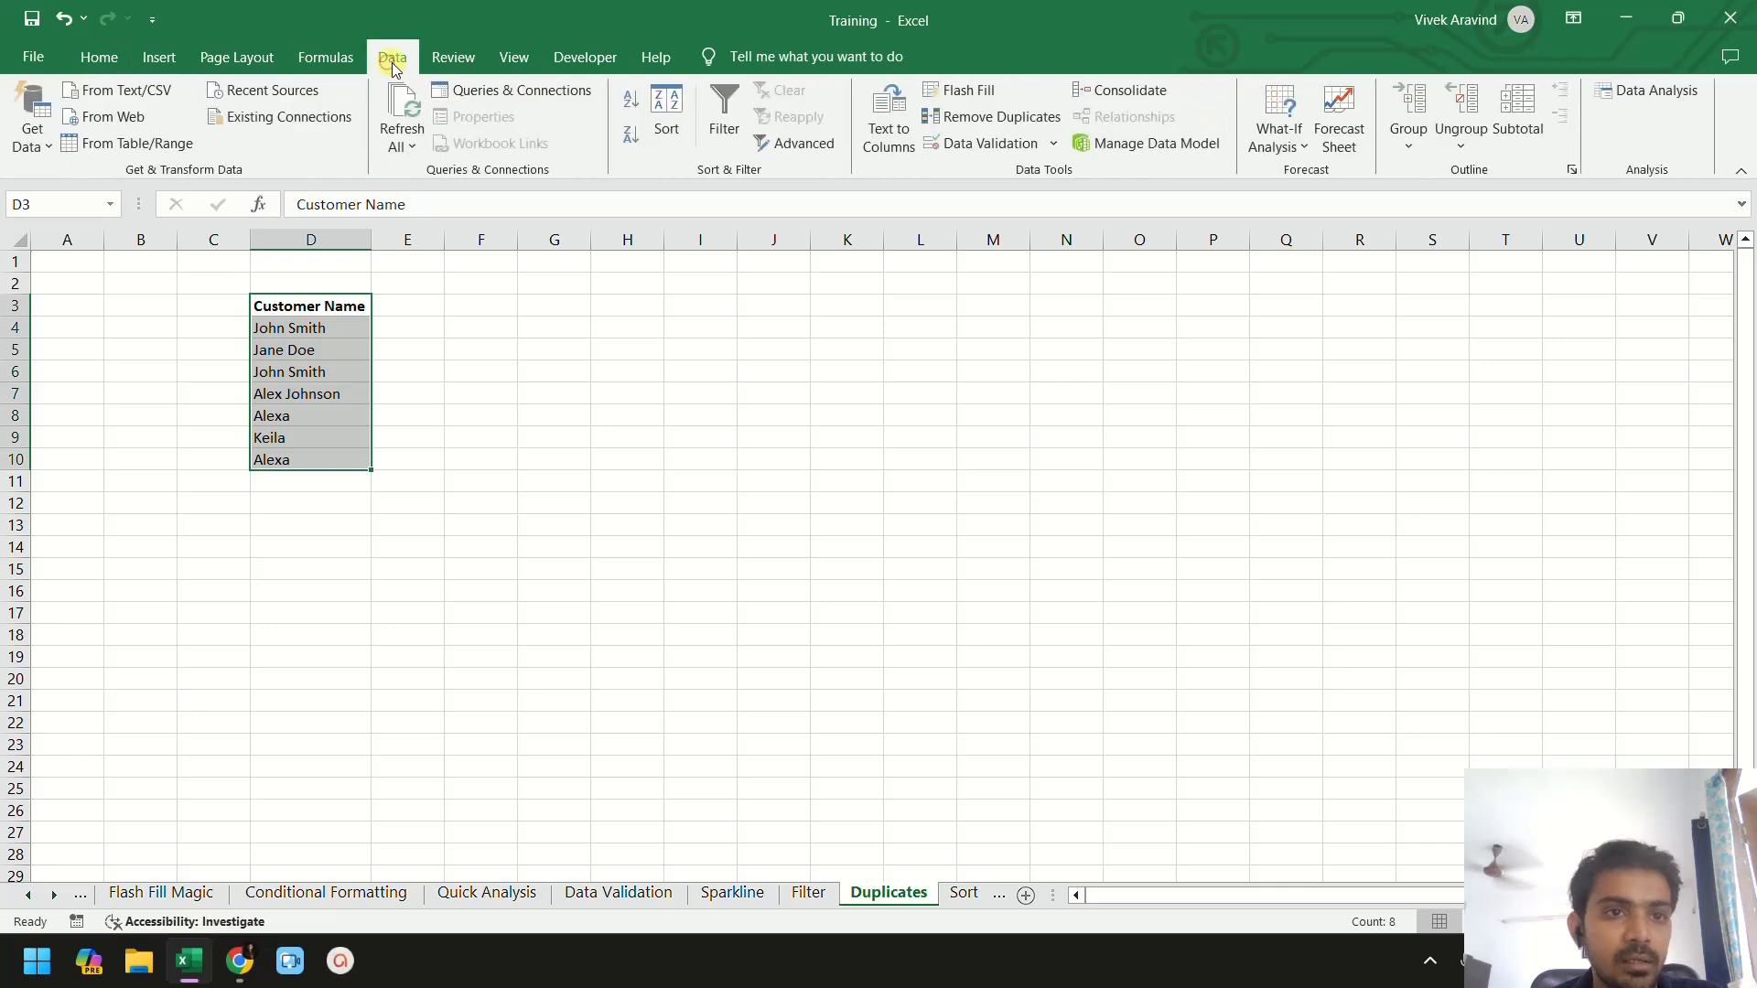
click(988, 120)
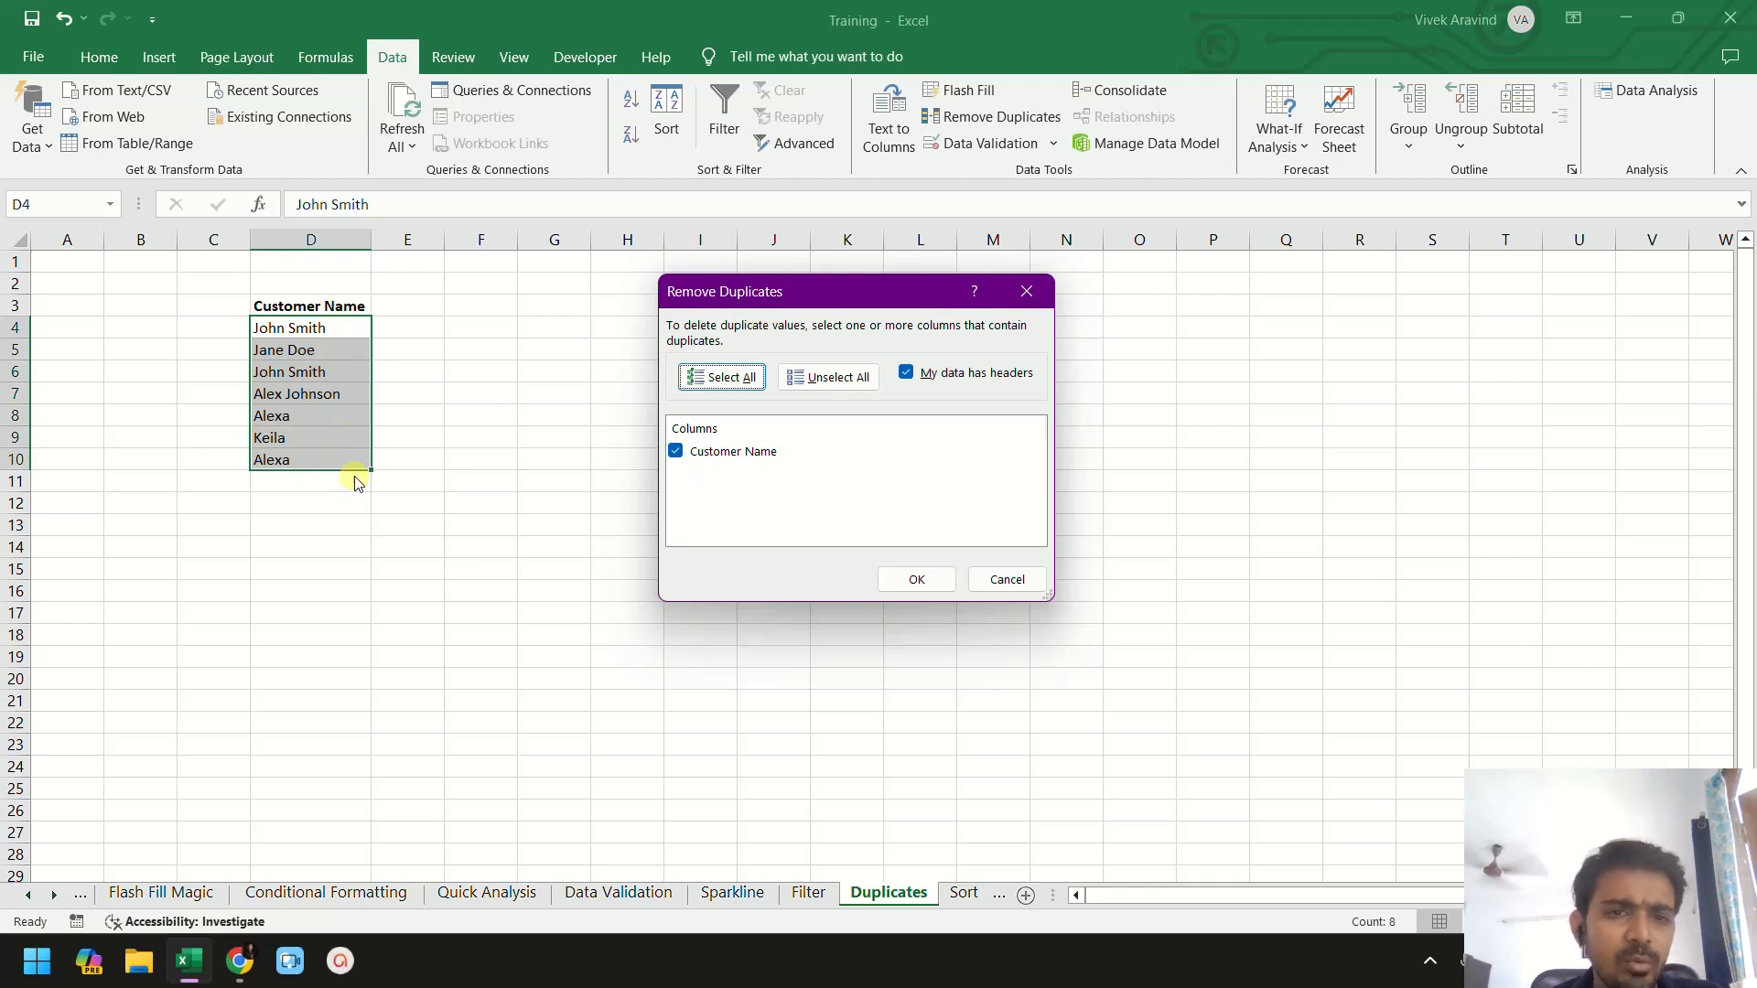
click(914, 579)
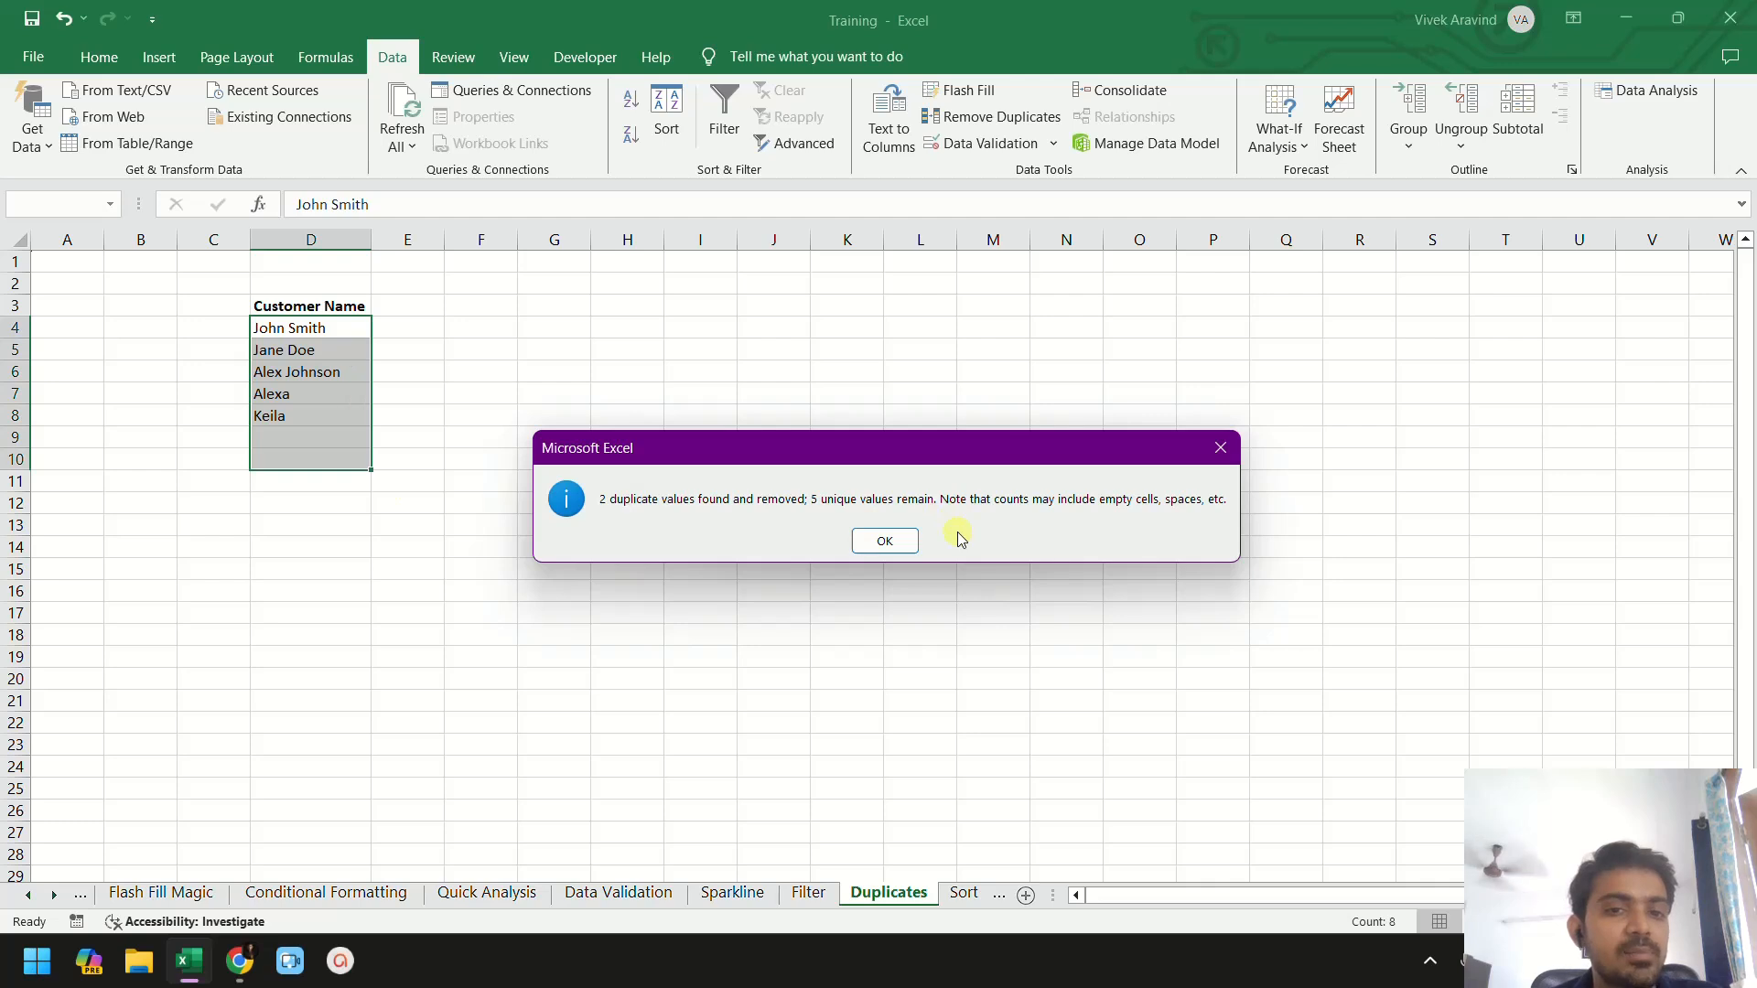
click(884, 541)
- Undo the duplicate removal on the Customer Name list
click(305, 340)
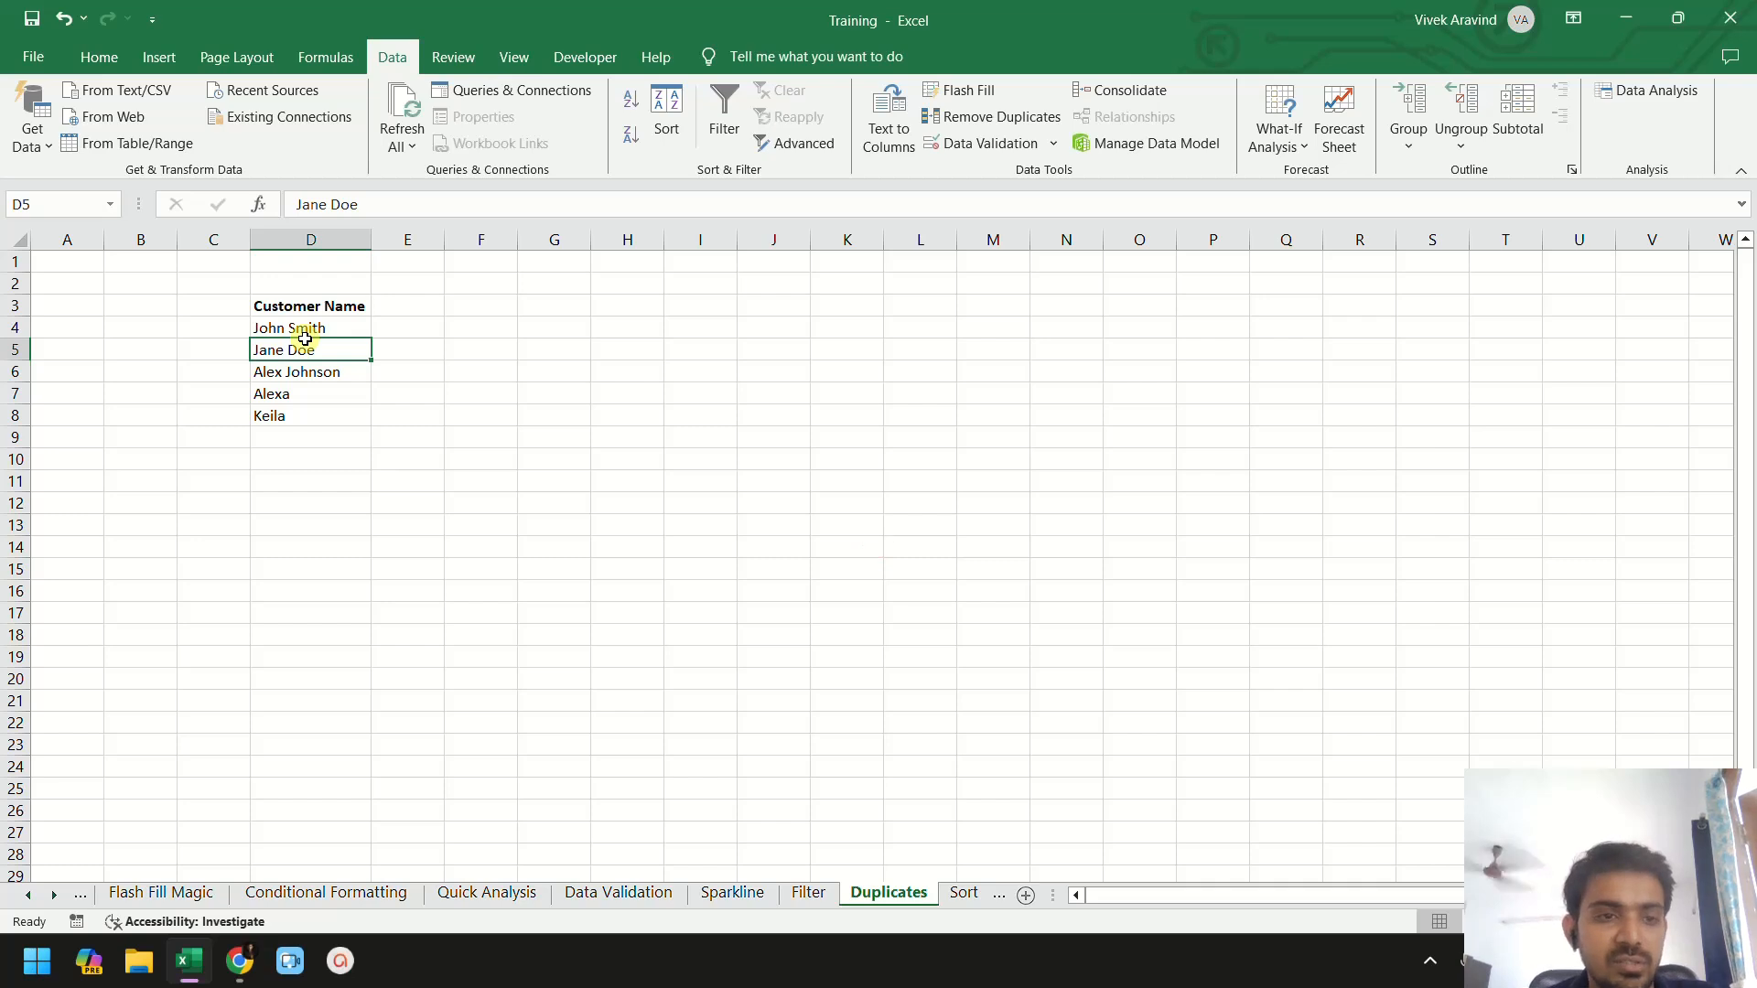
key(ctrl+z)
click(431, 432)
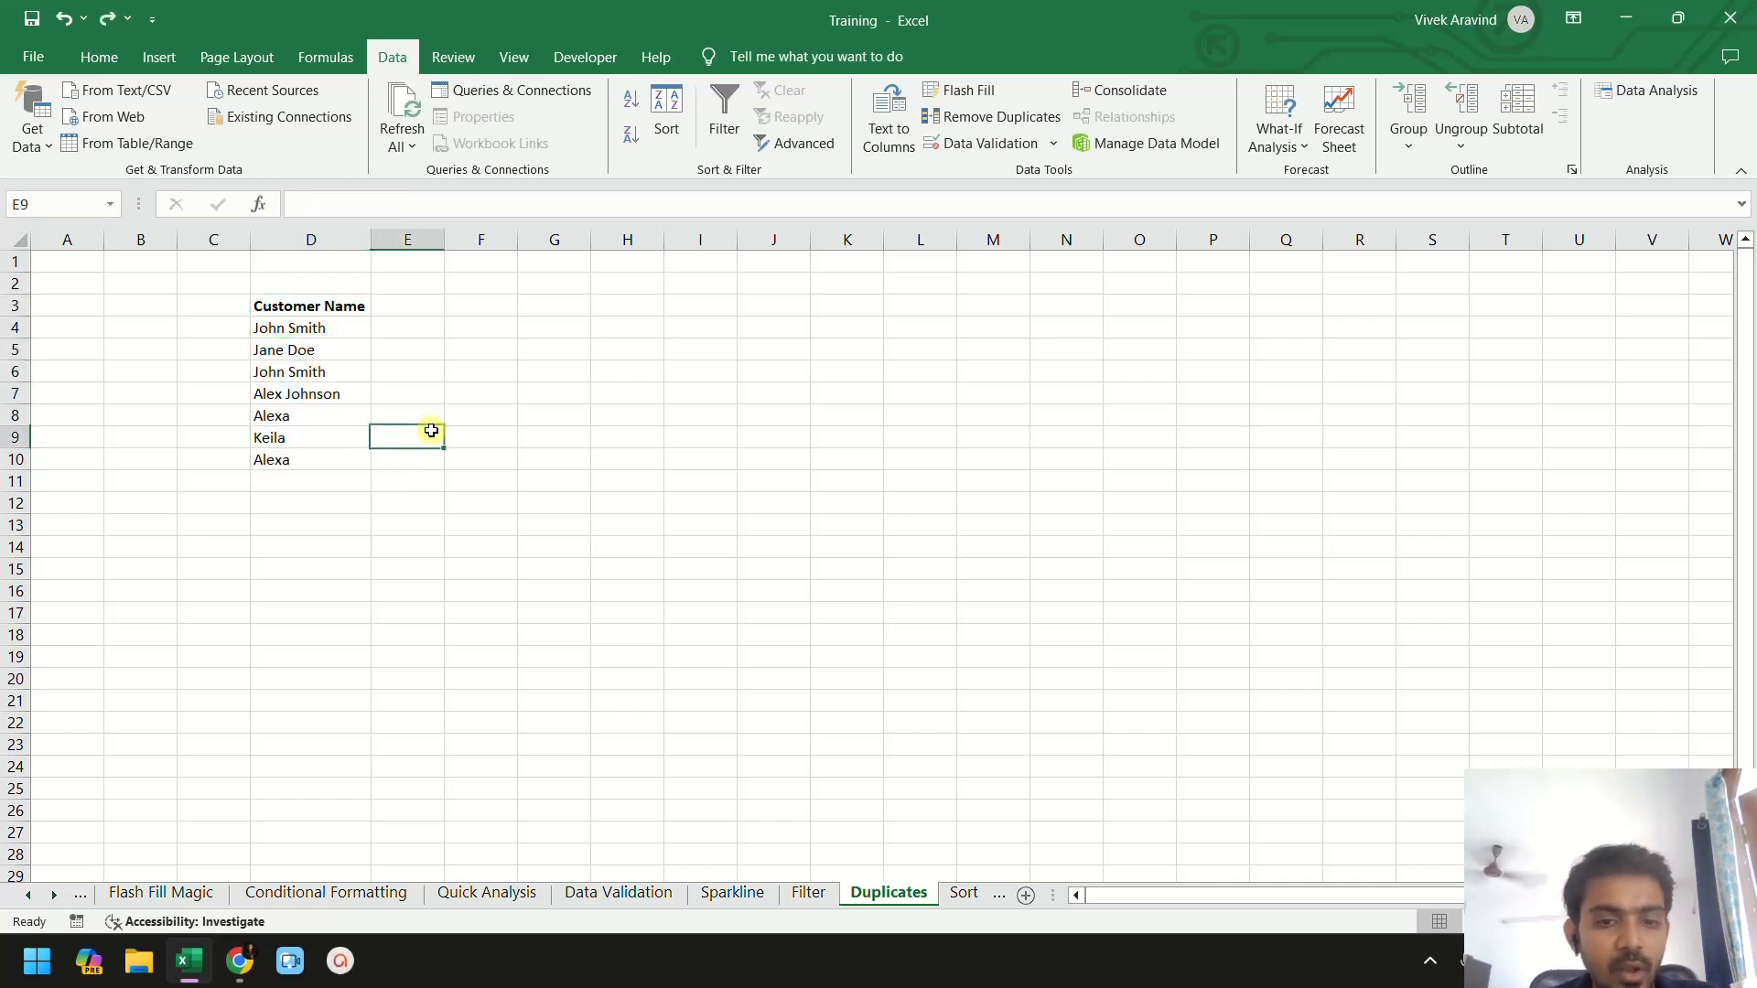
- Open the Sort sheet and select the Students and Scores table D3:E7
click(963, 893)
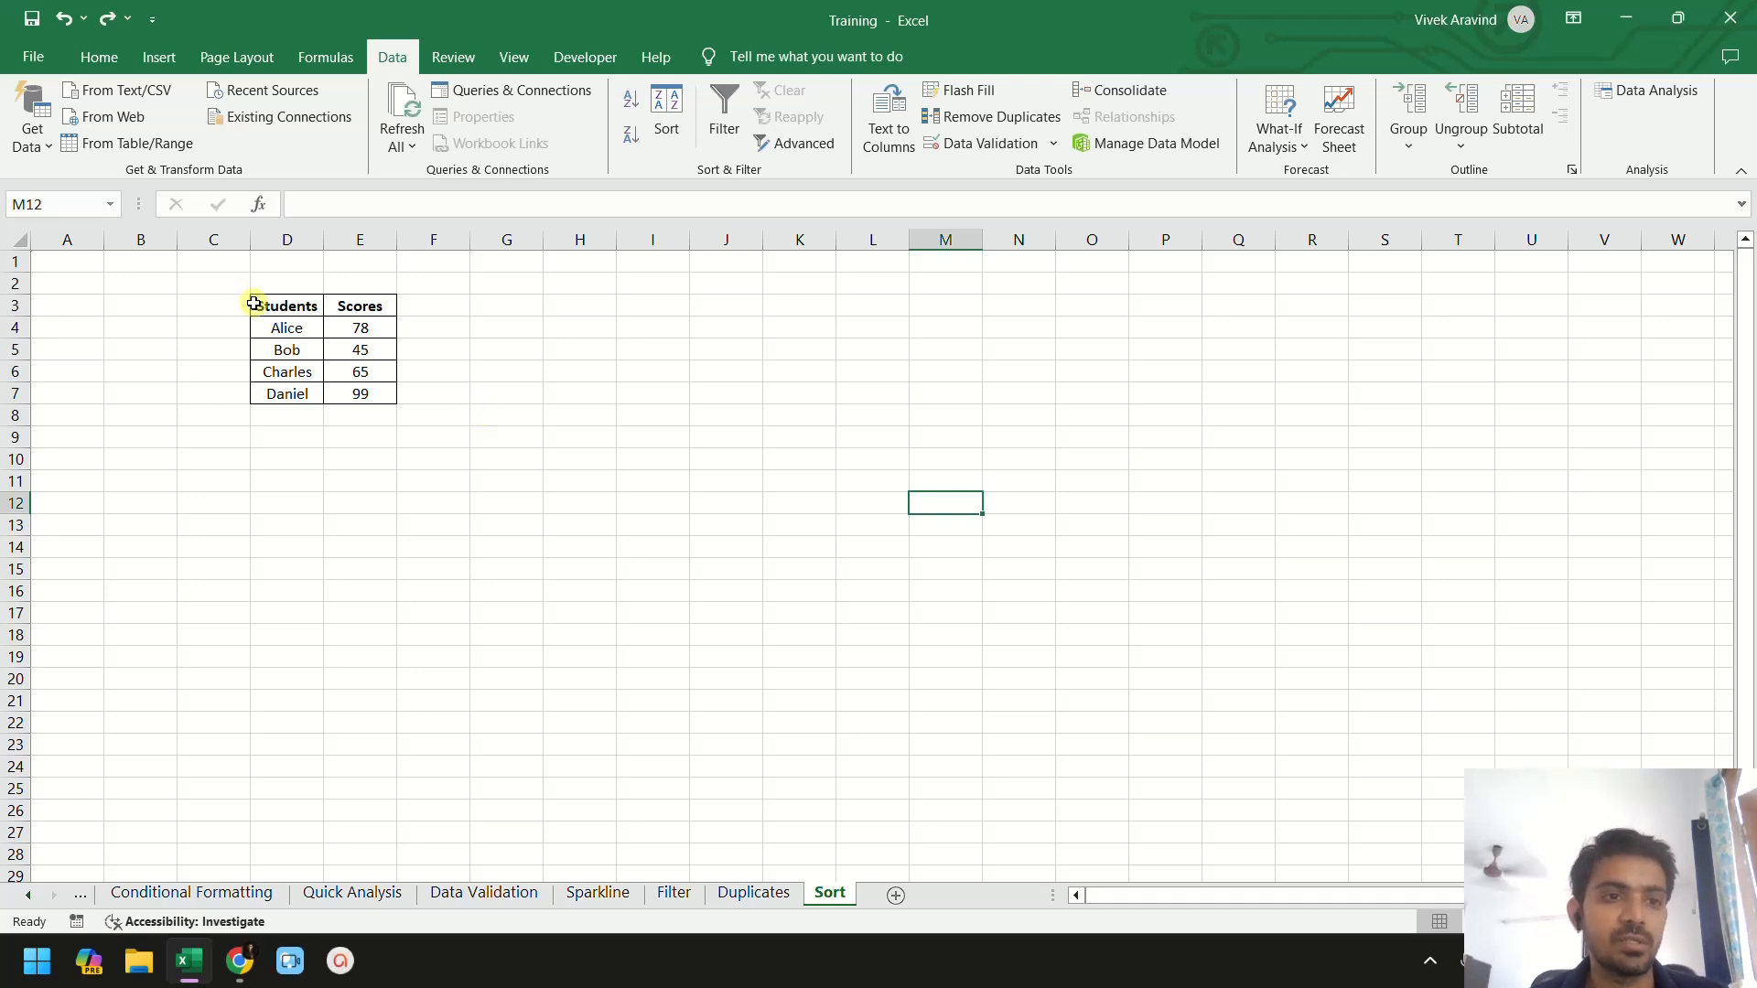
drag(257, 302, 361, 392)
click(427, 374)
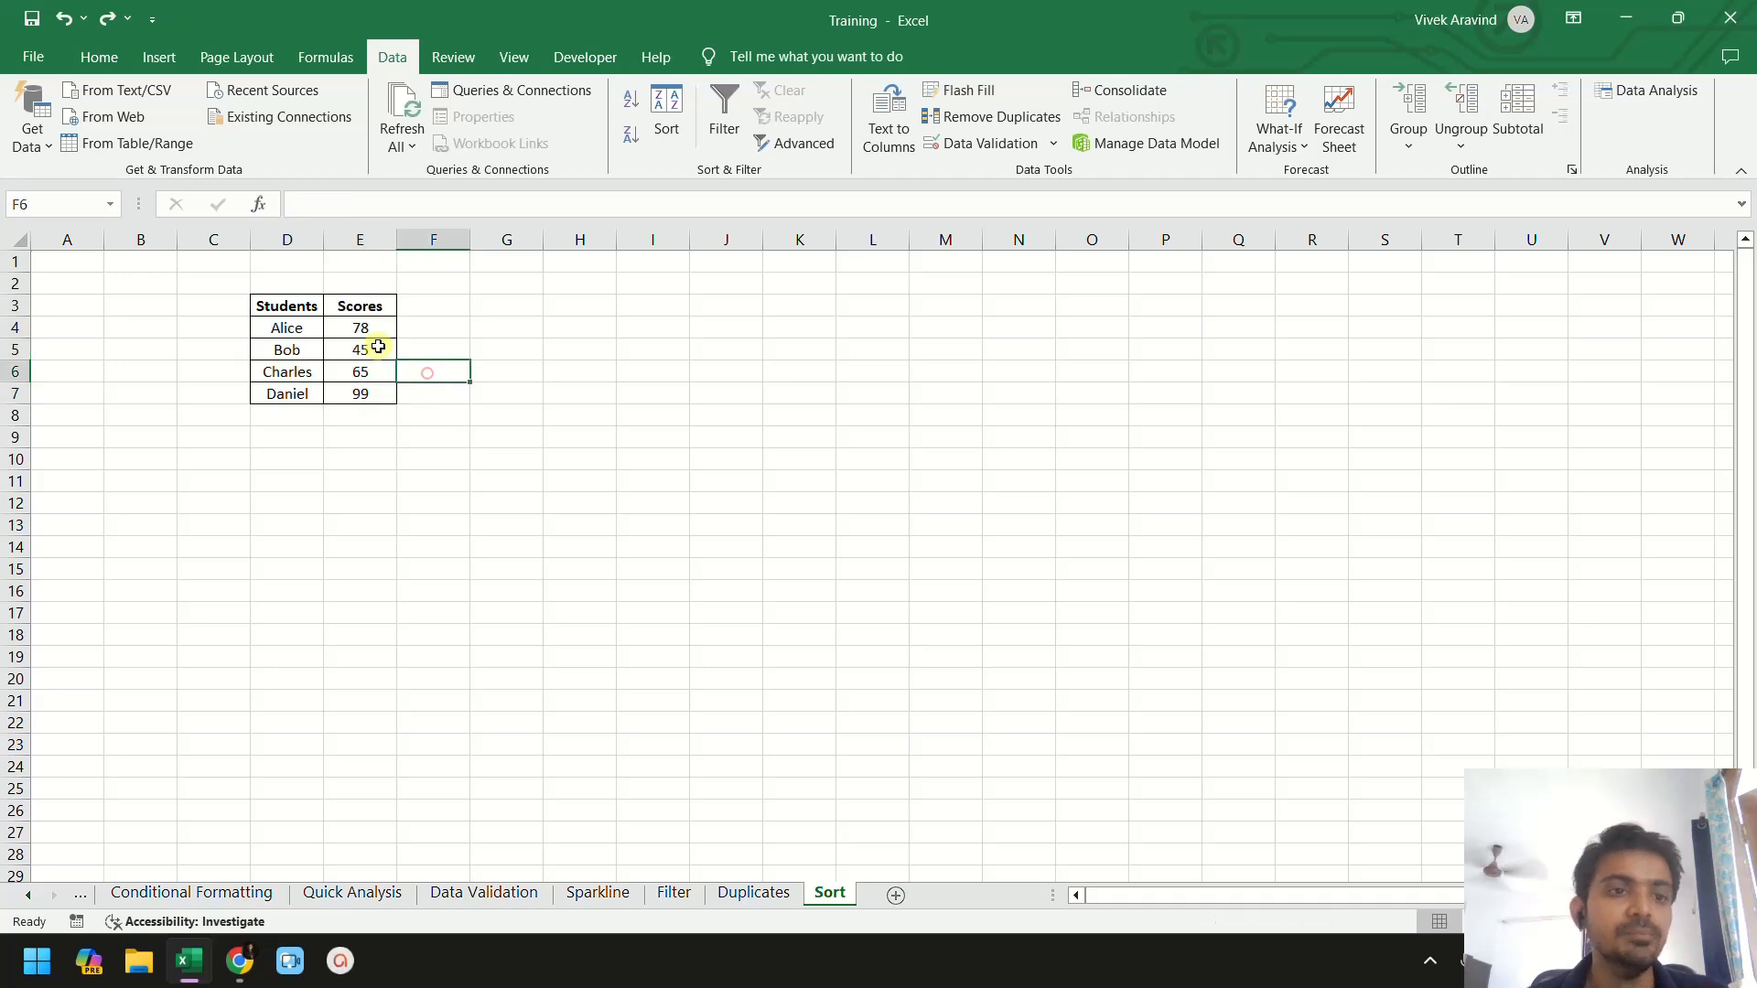
click(296, 326)
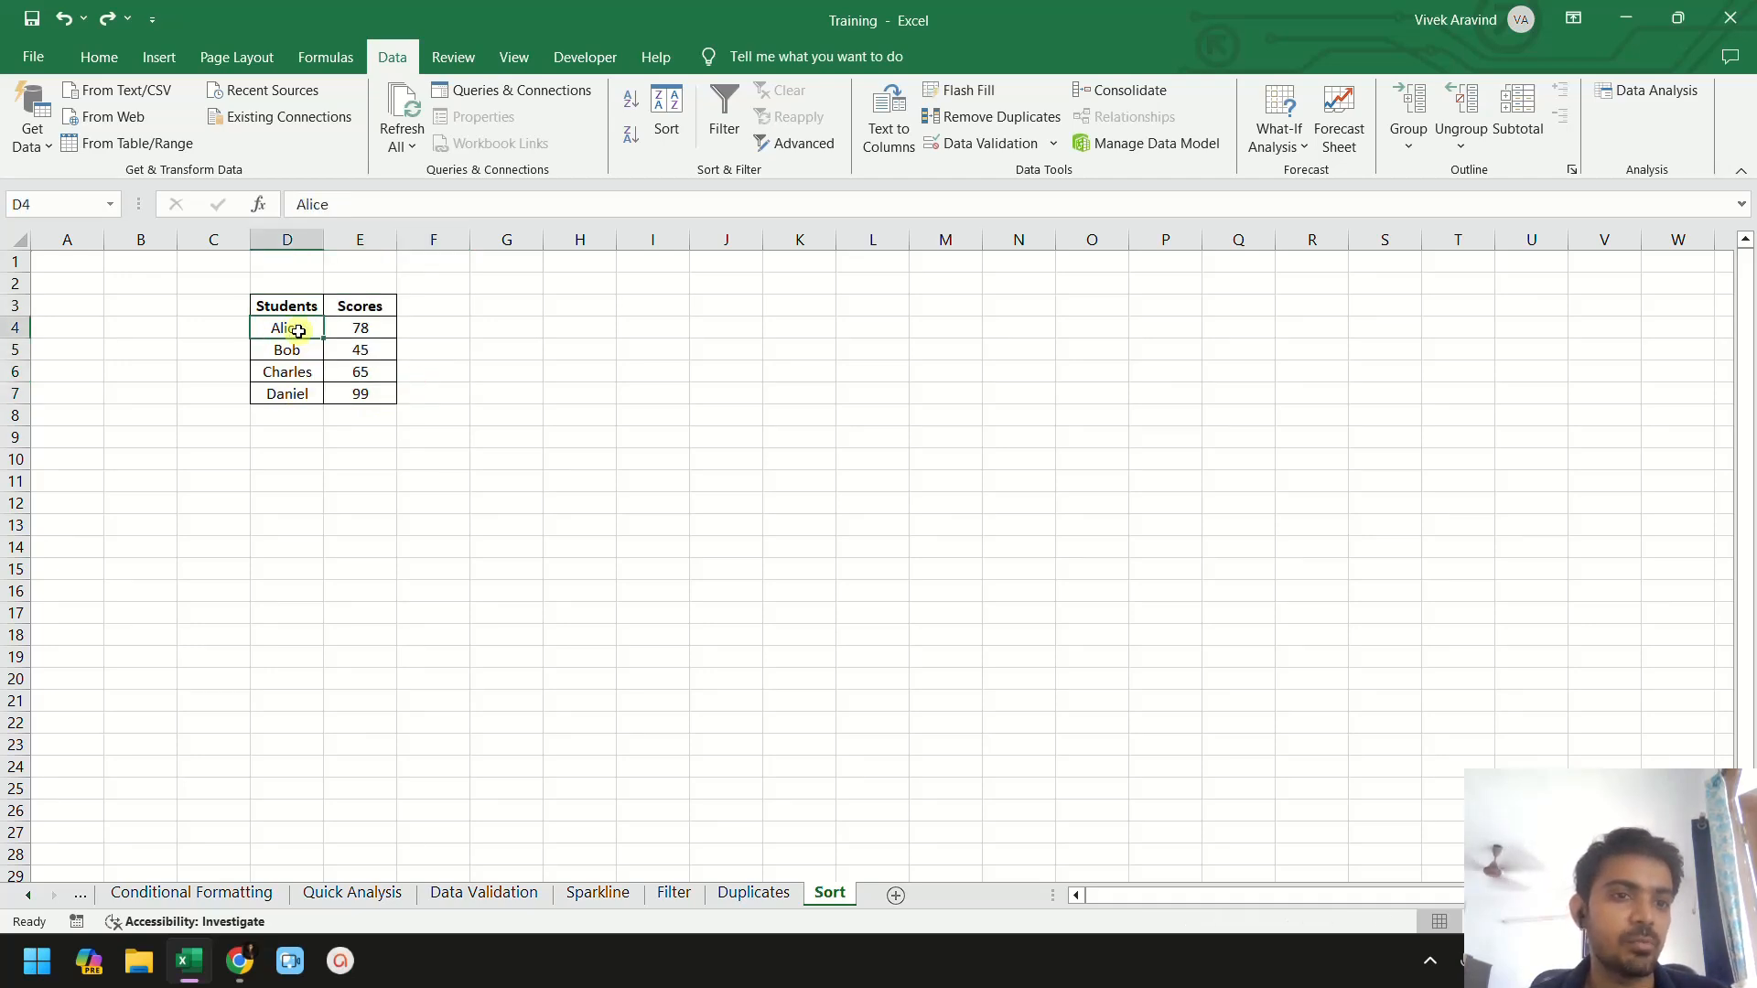
click(361, 326)
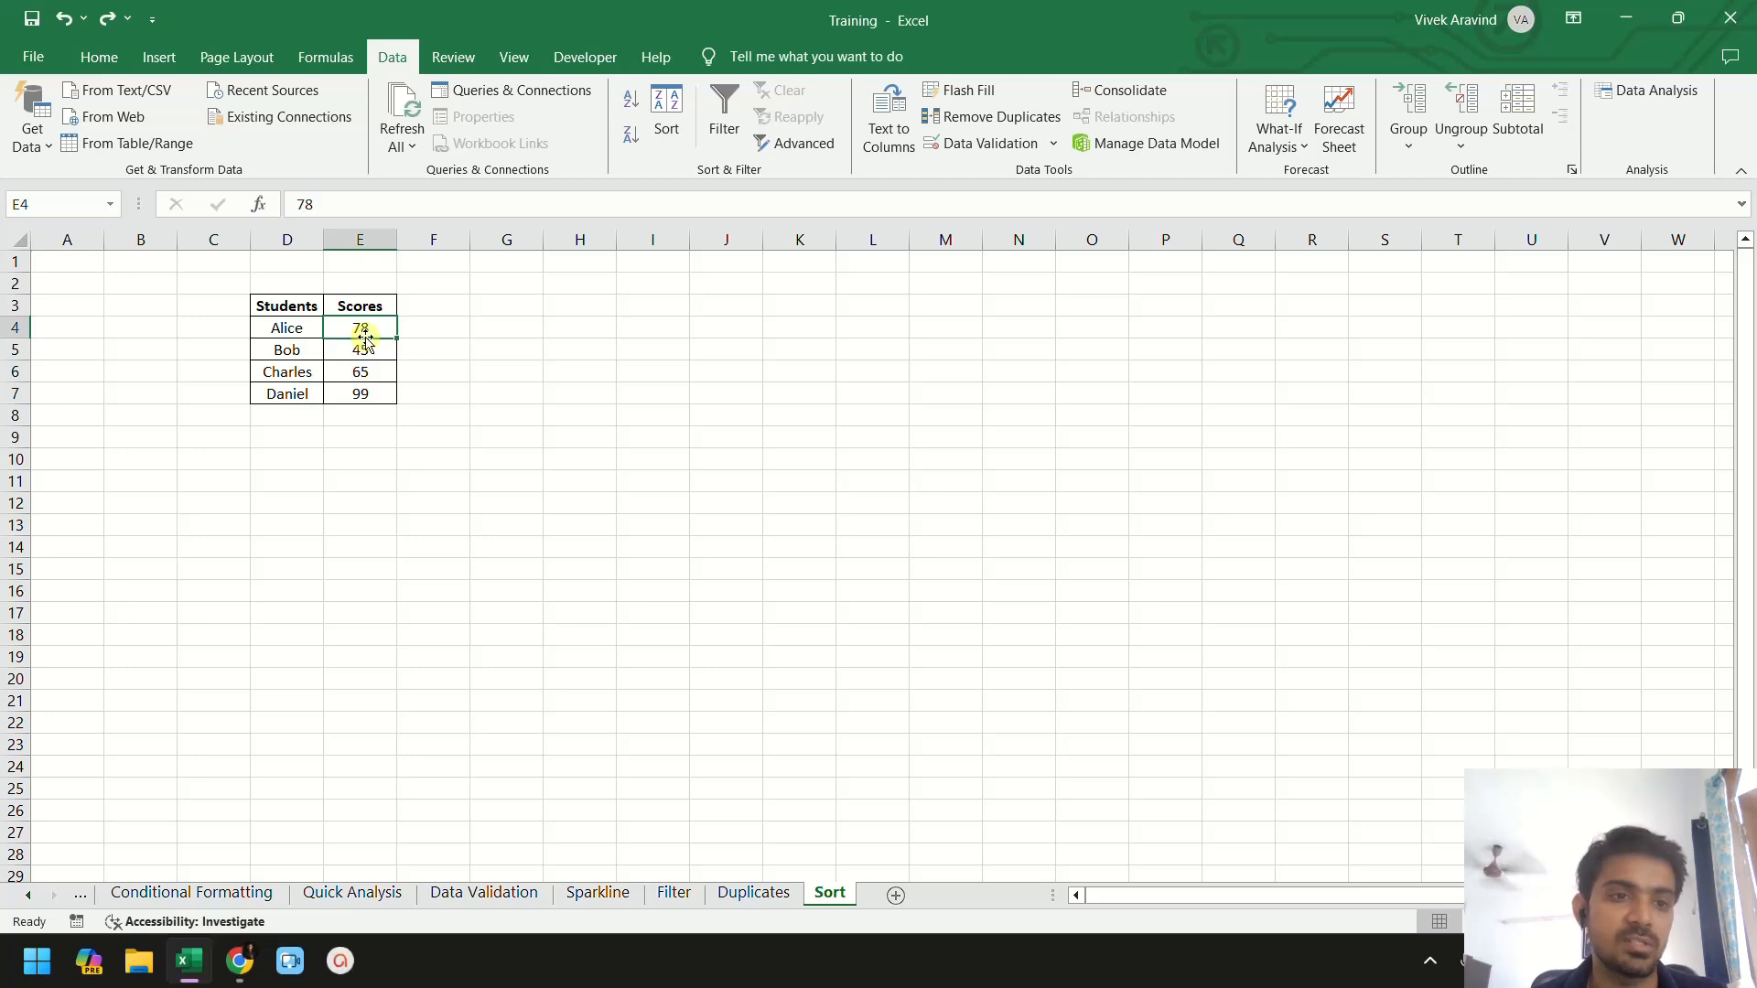
drag(293, 304, 376, 395)
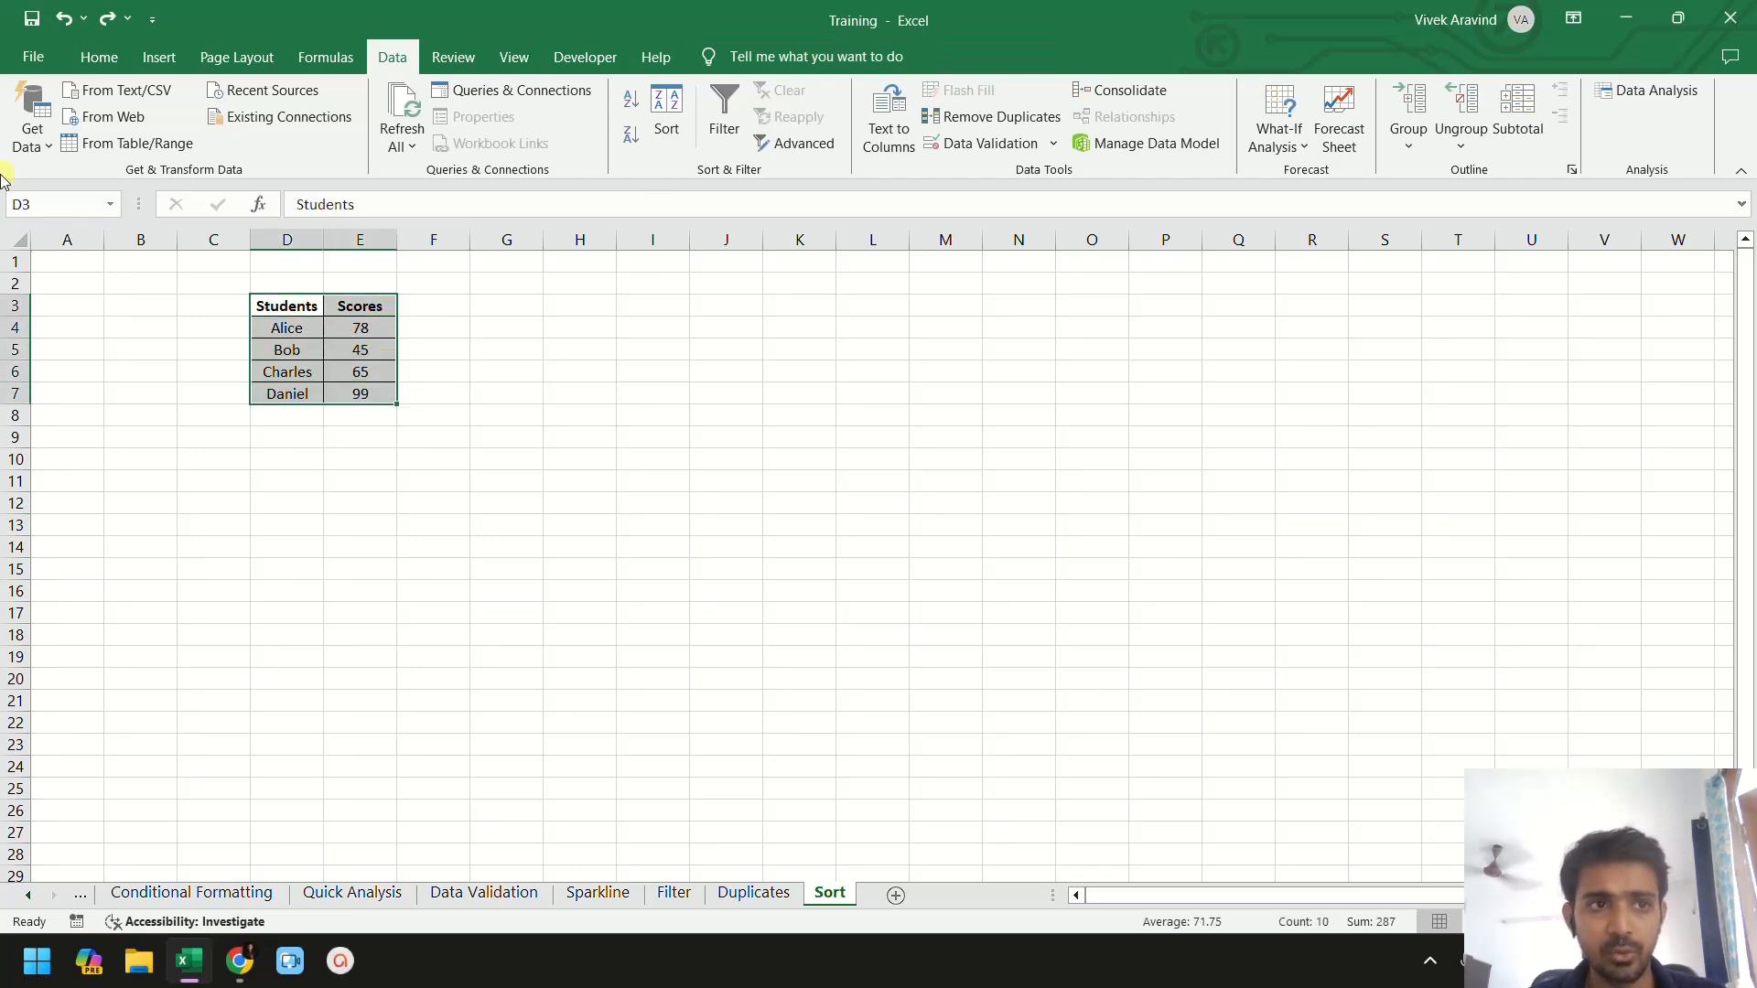
- Sort the selected Students and Scores table A to Z
click(98, 57)
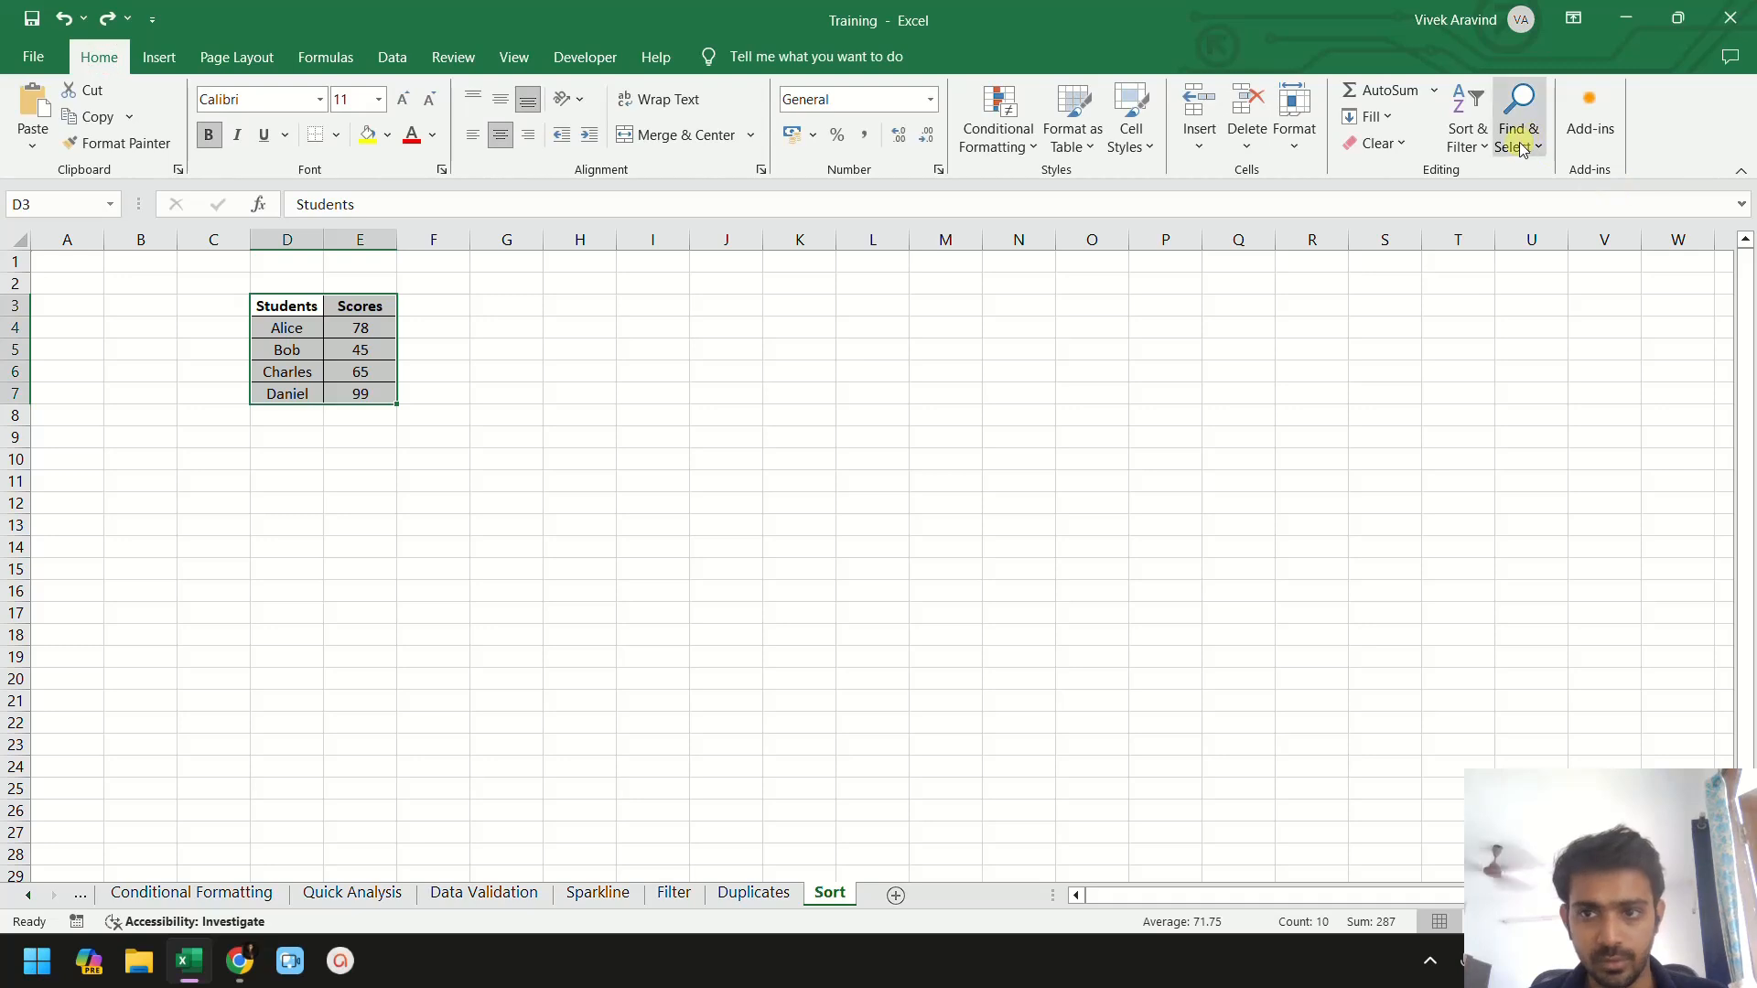
click(1482, 156)
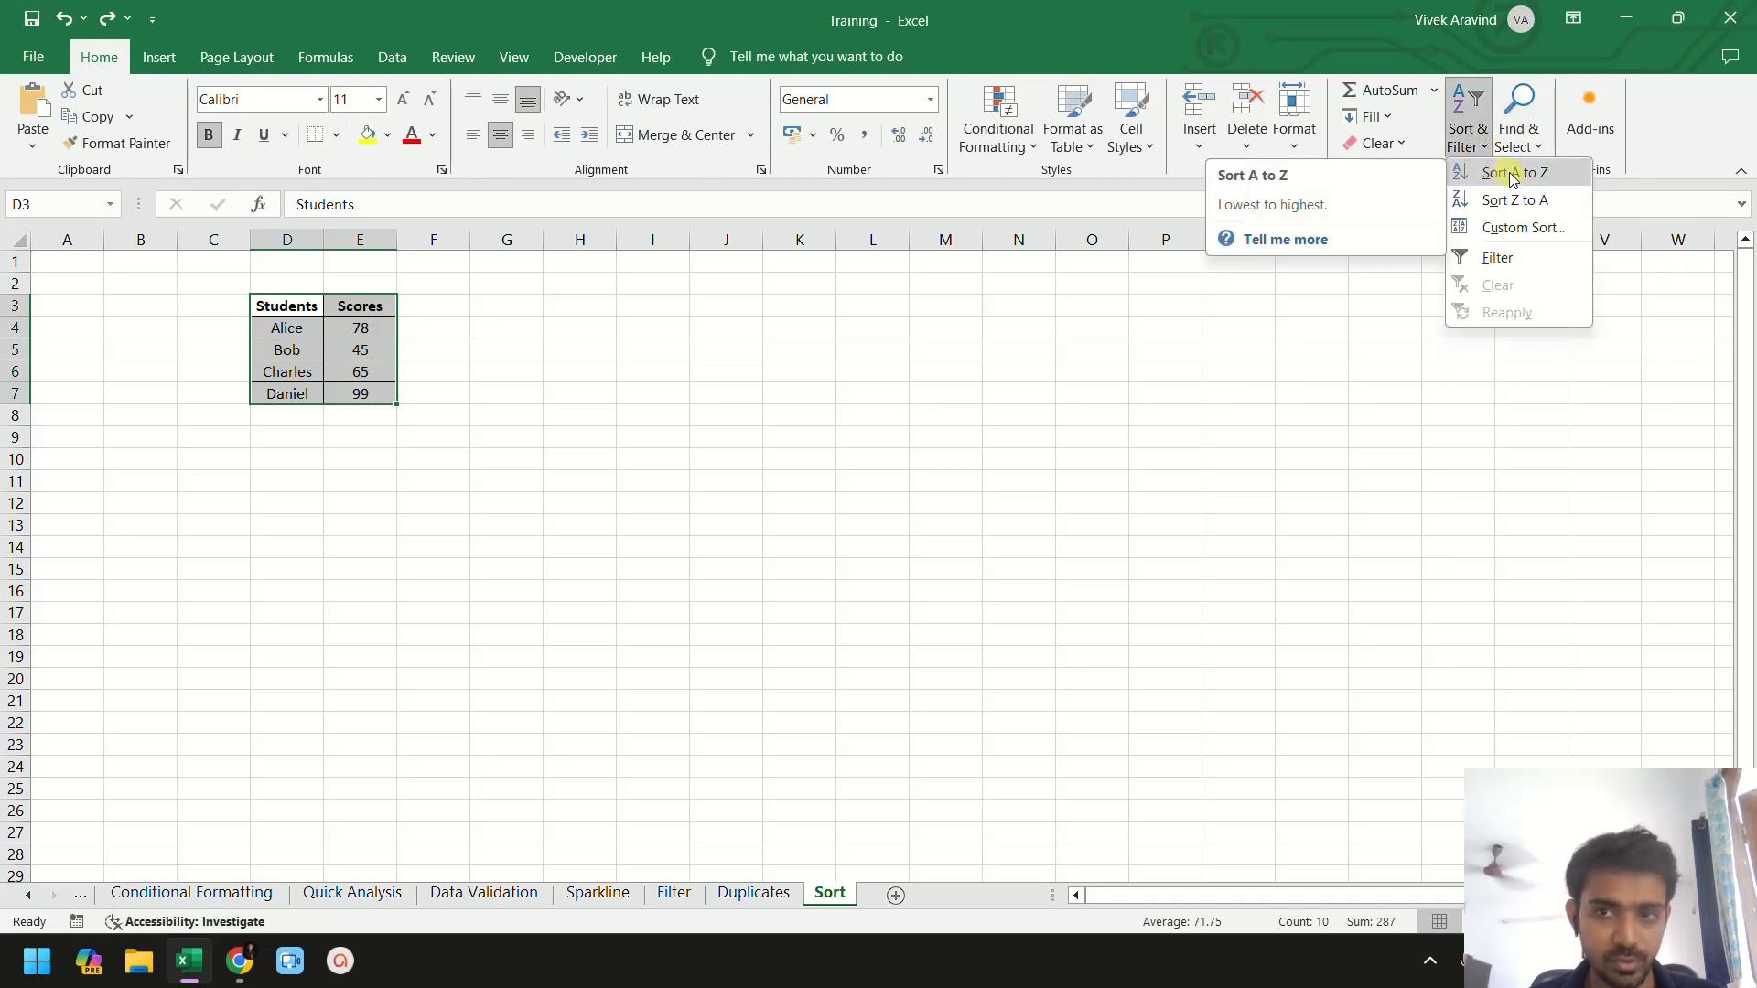
click(1511, 173)
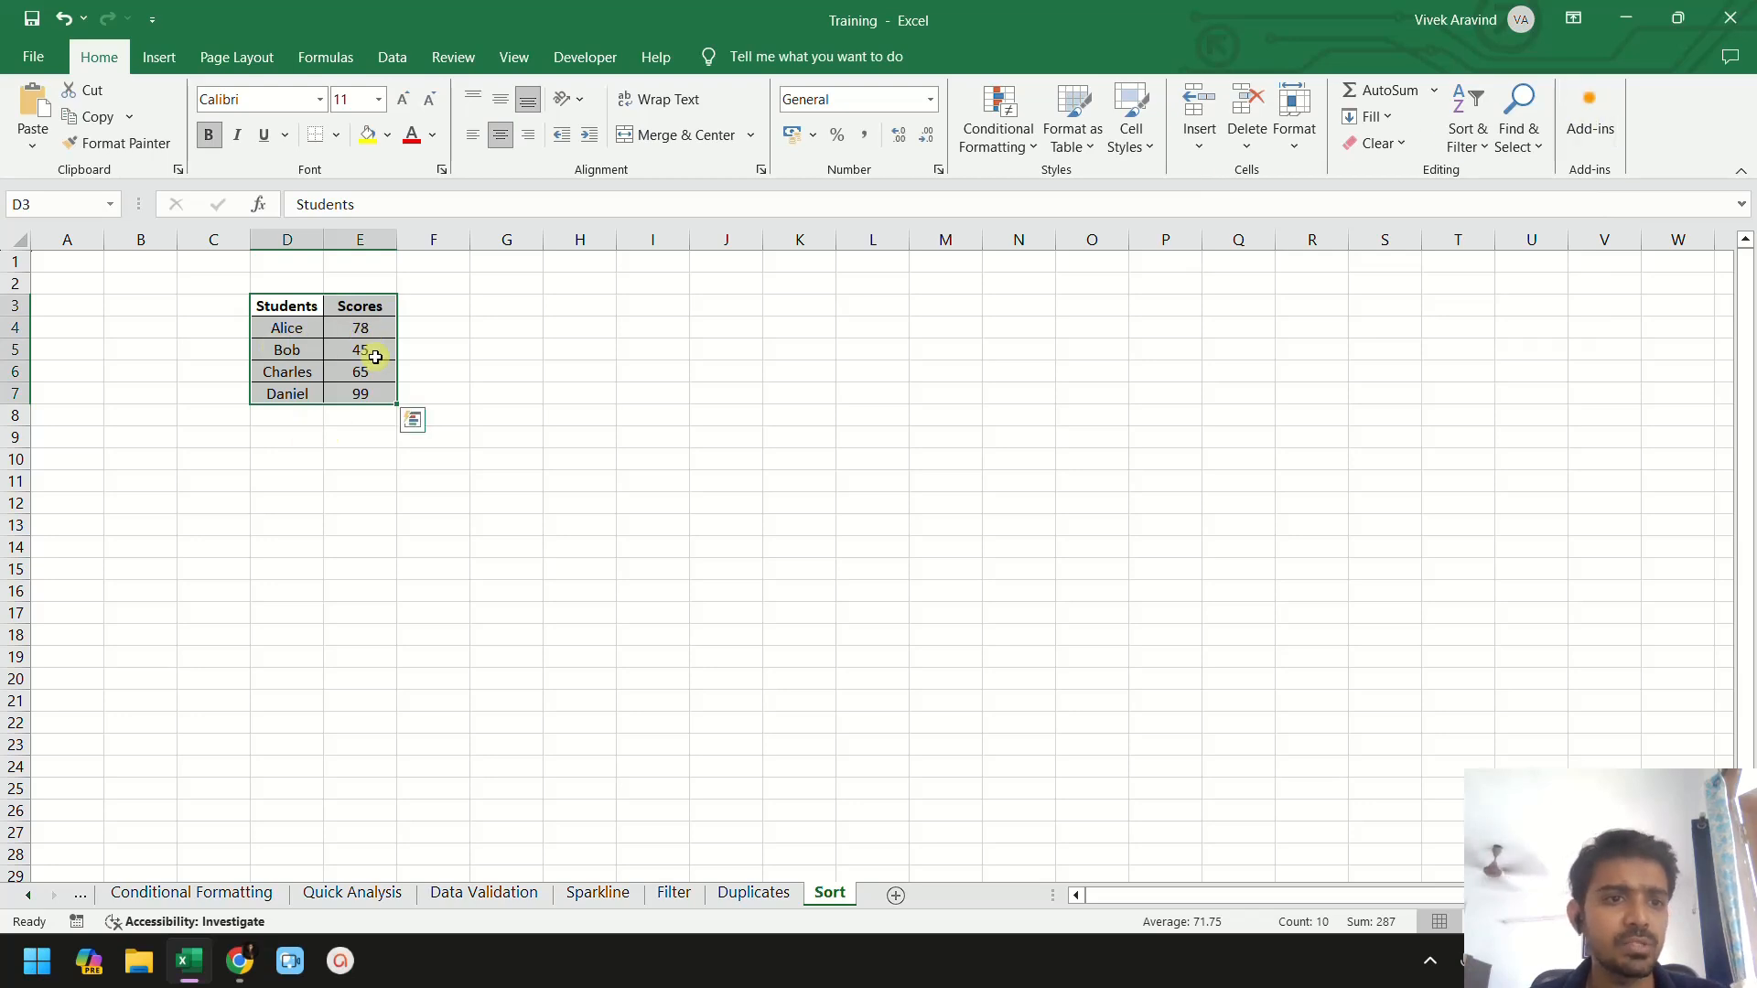
- Repeat the A to Z sort on the selected Students and Scores table
right_click(376, 331)
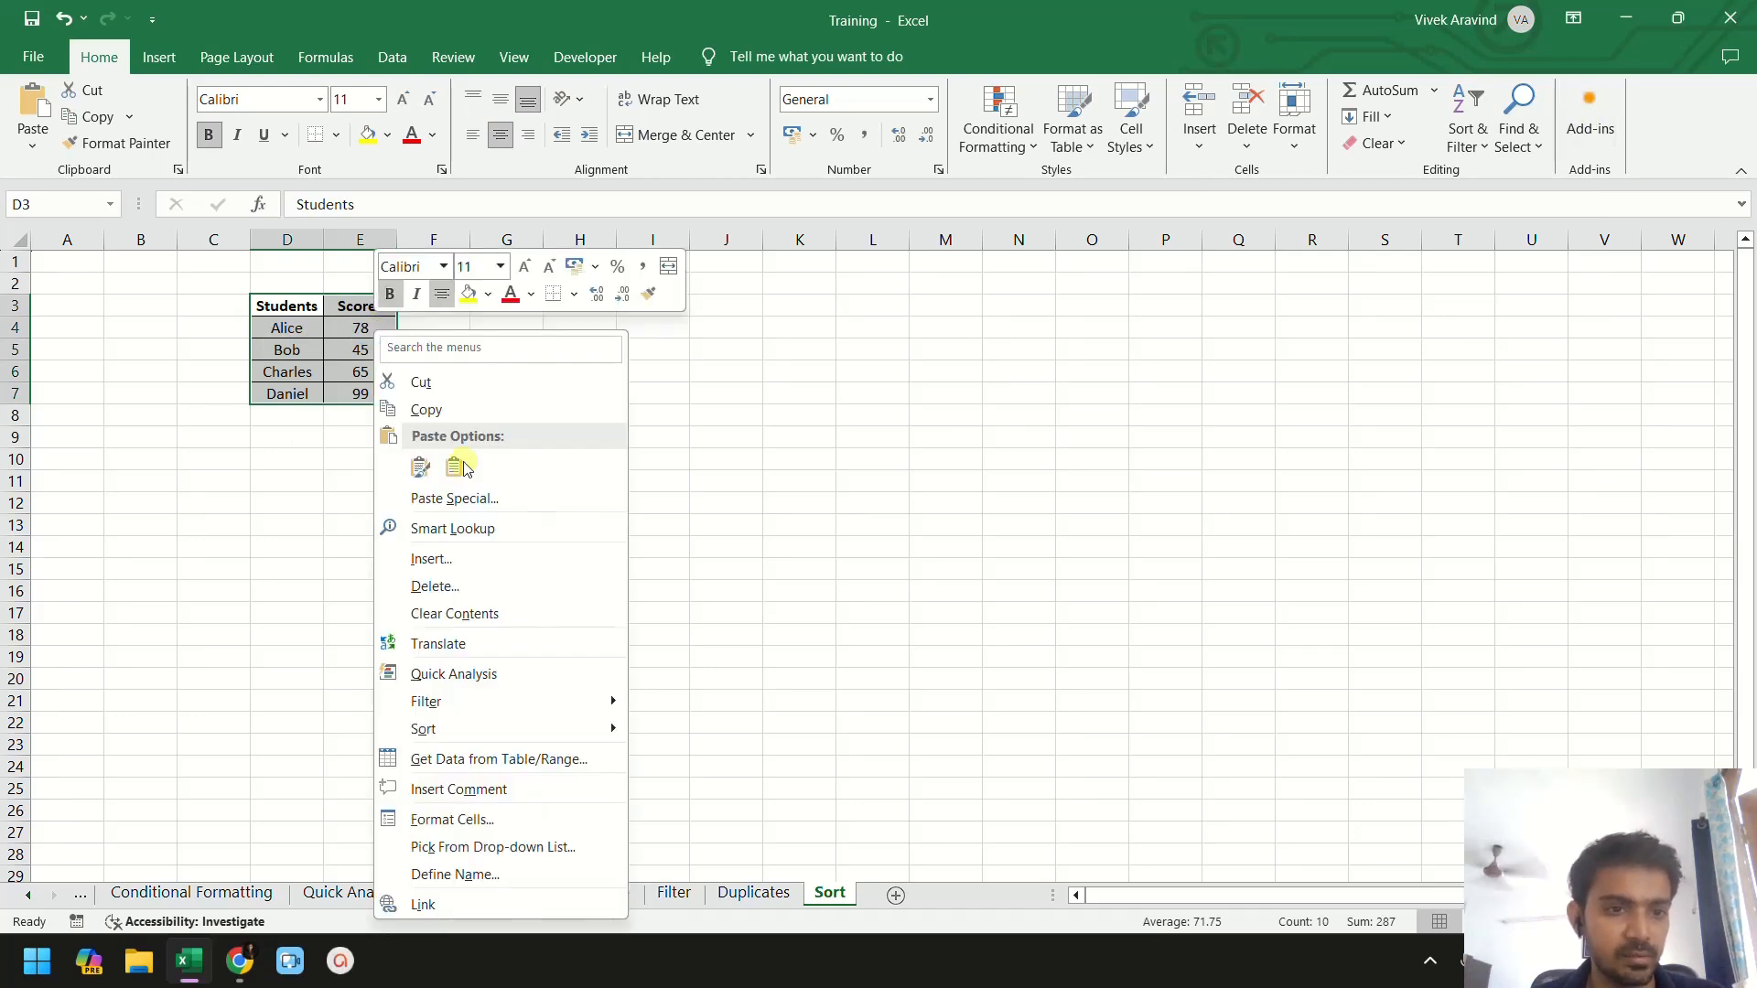
mouse_move(549, 730)
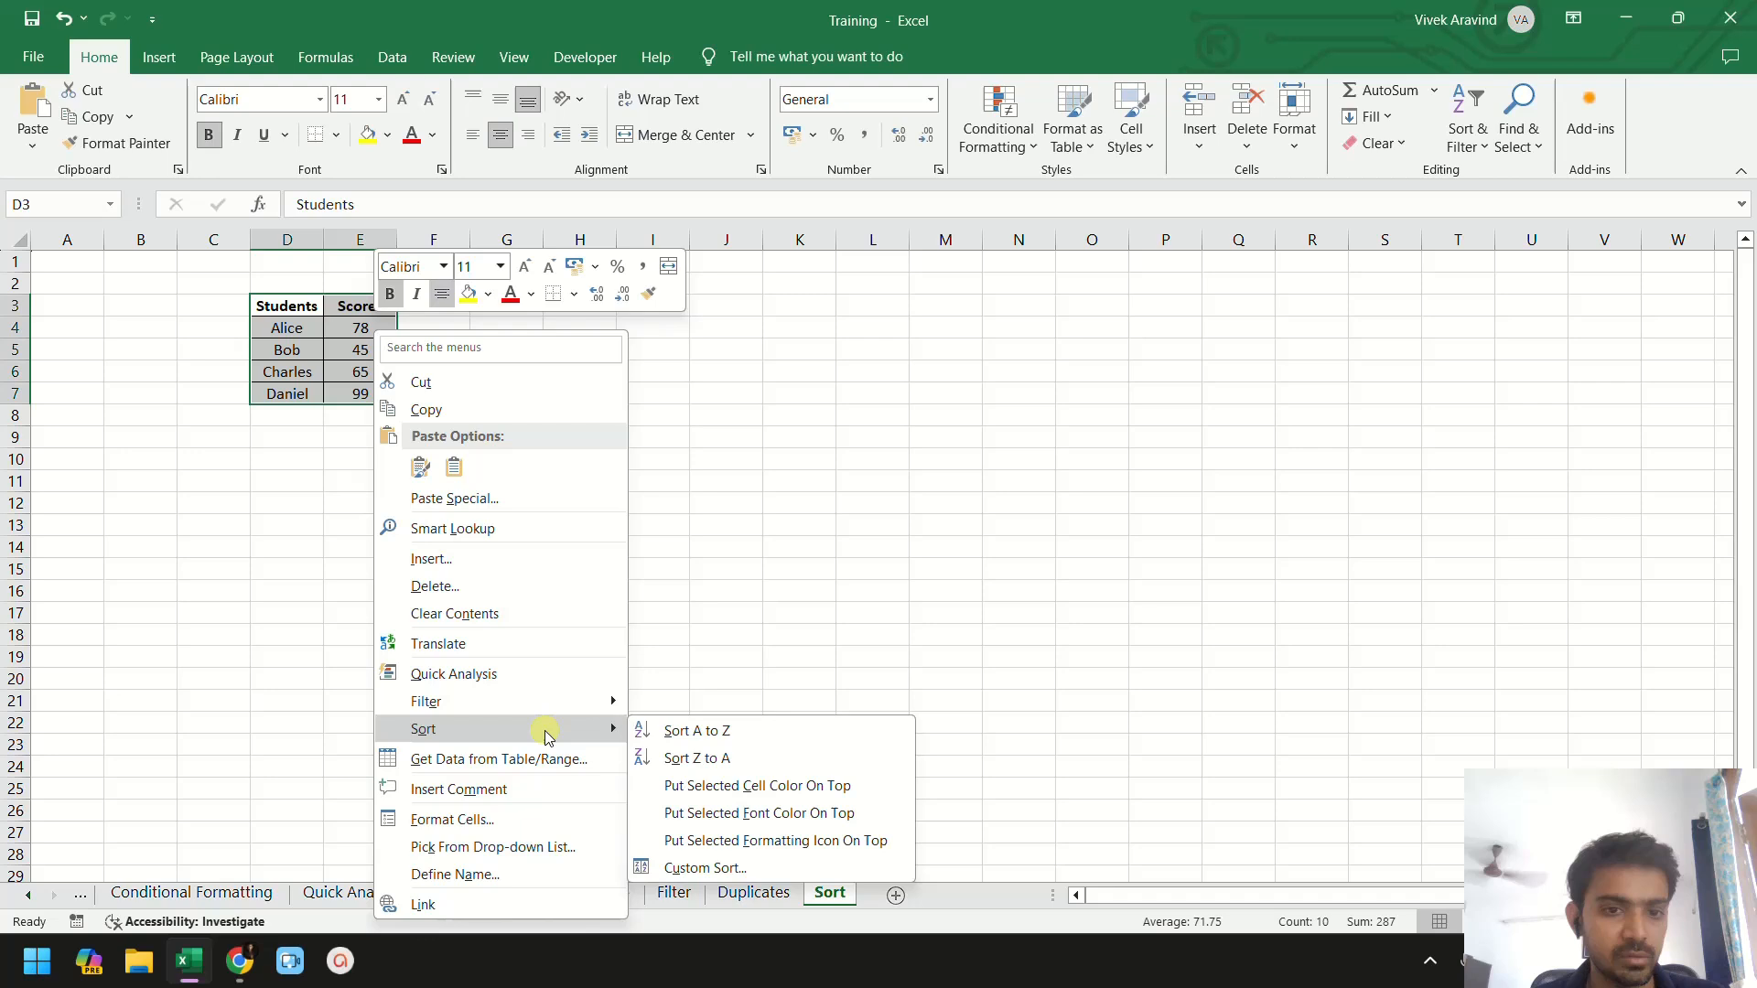
click(698, 733)
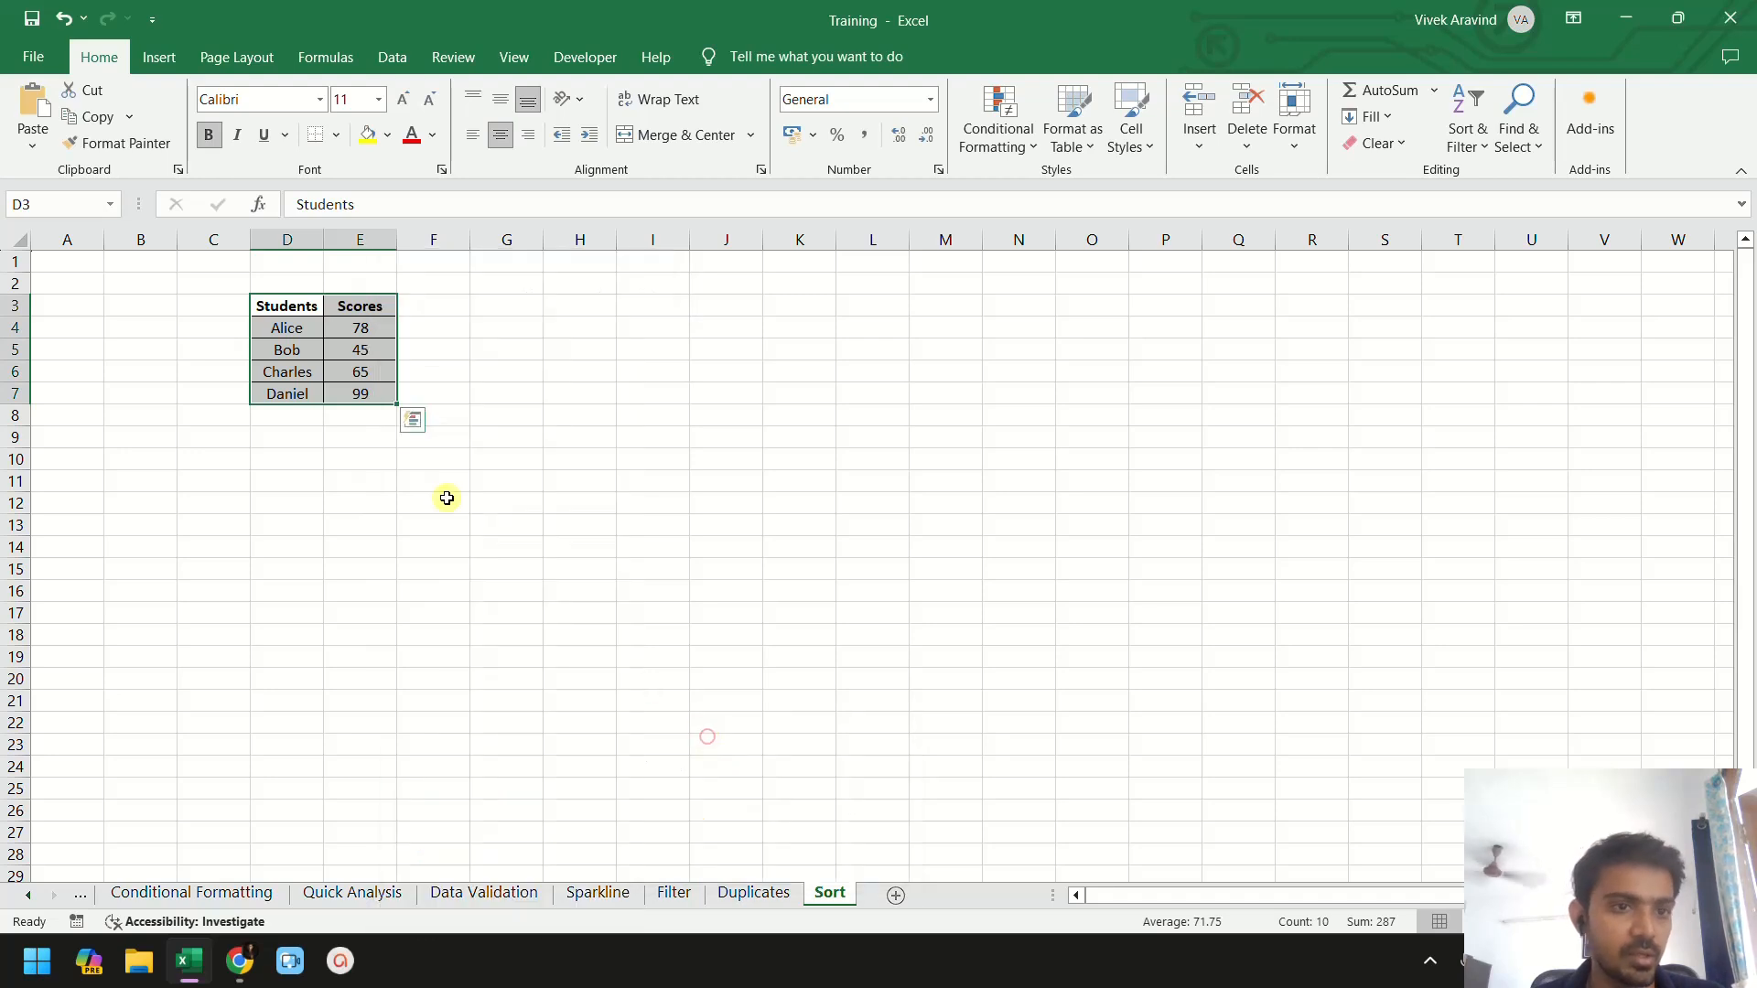
click(291, 329)
click(360, 331)
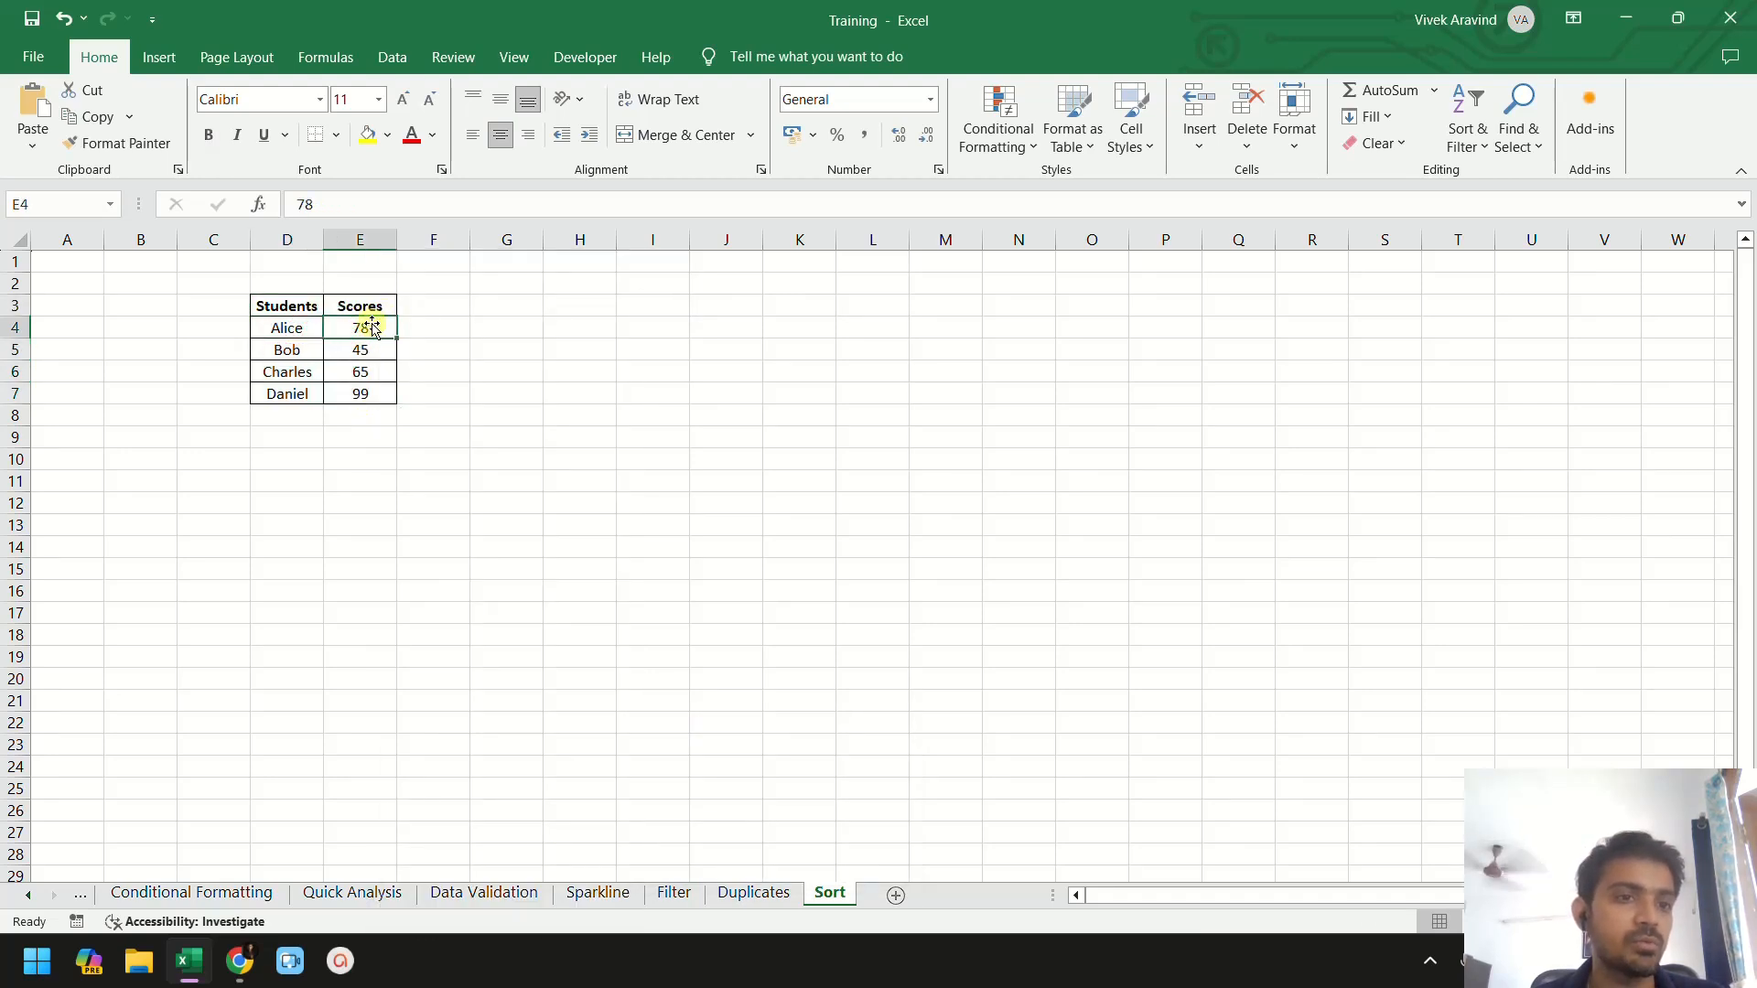
- Sort the Scores column smallest to largest, expanding the selection to include the Students column
drag(364, 311, 360, 392)
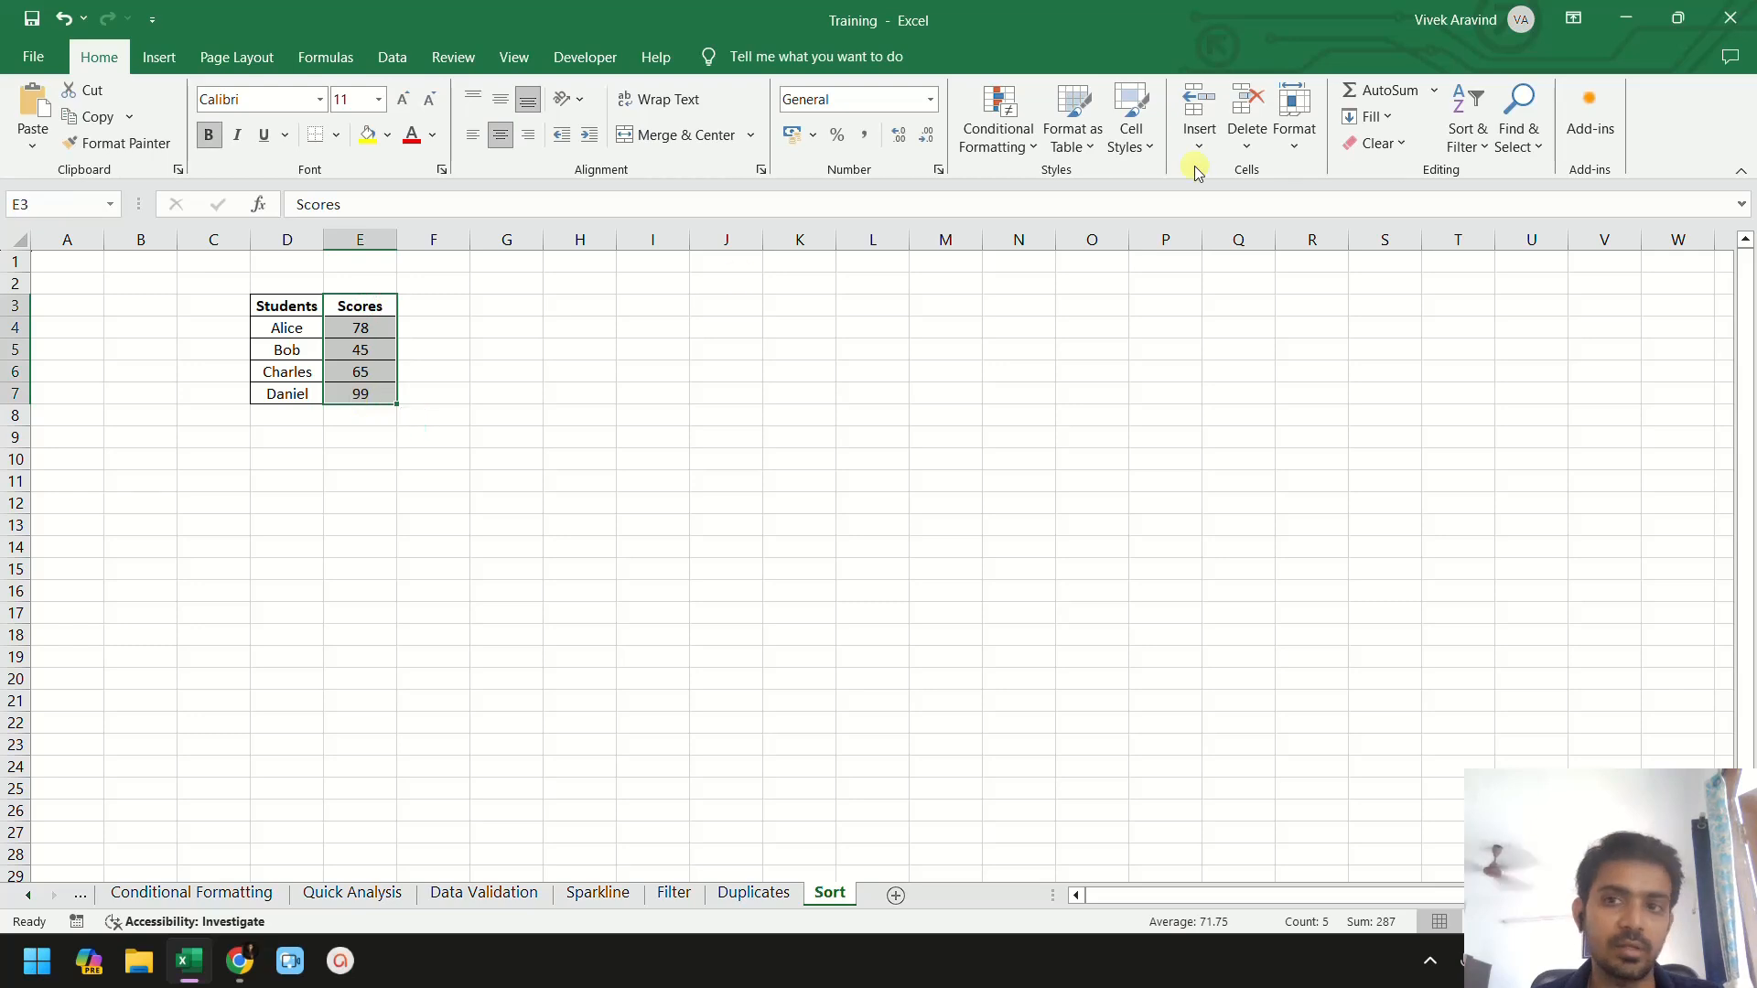
click(1462, 128)
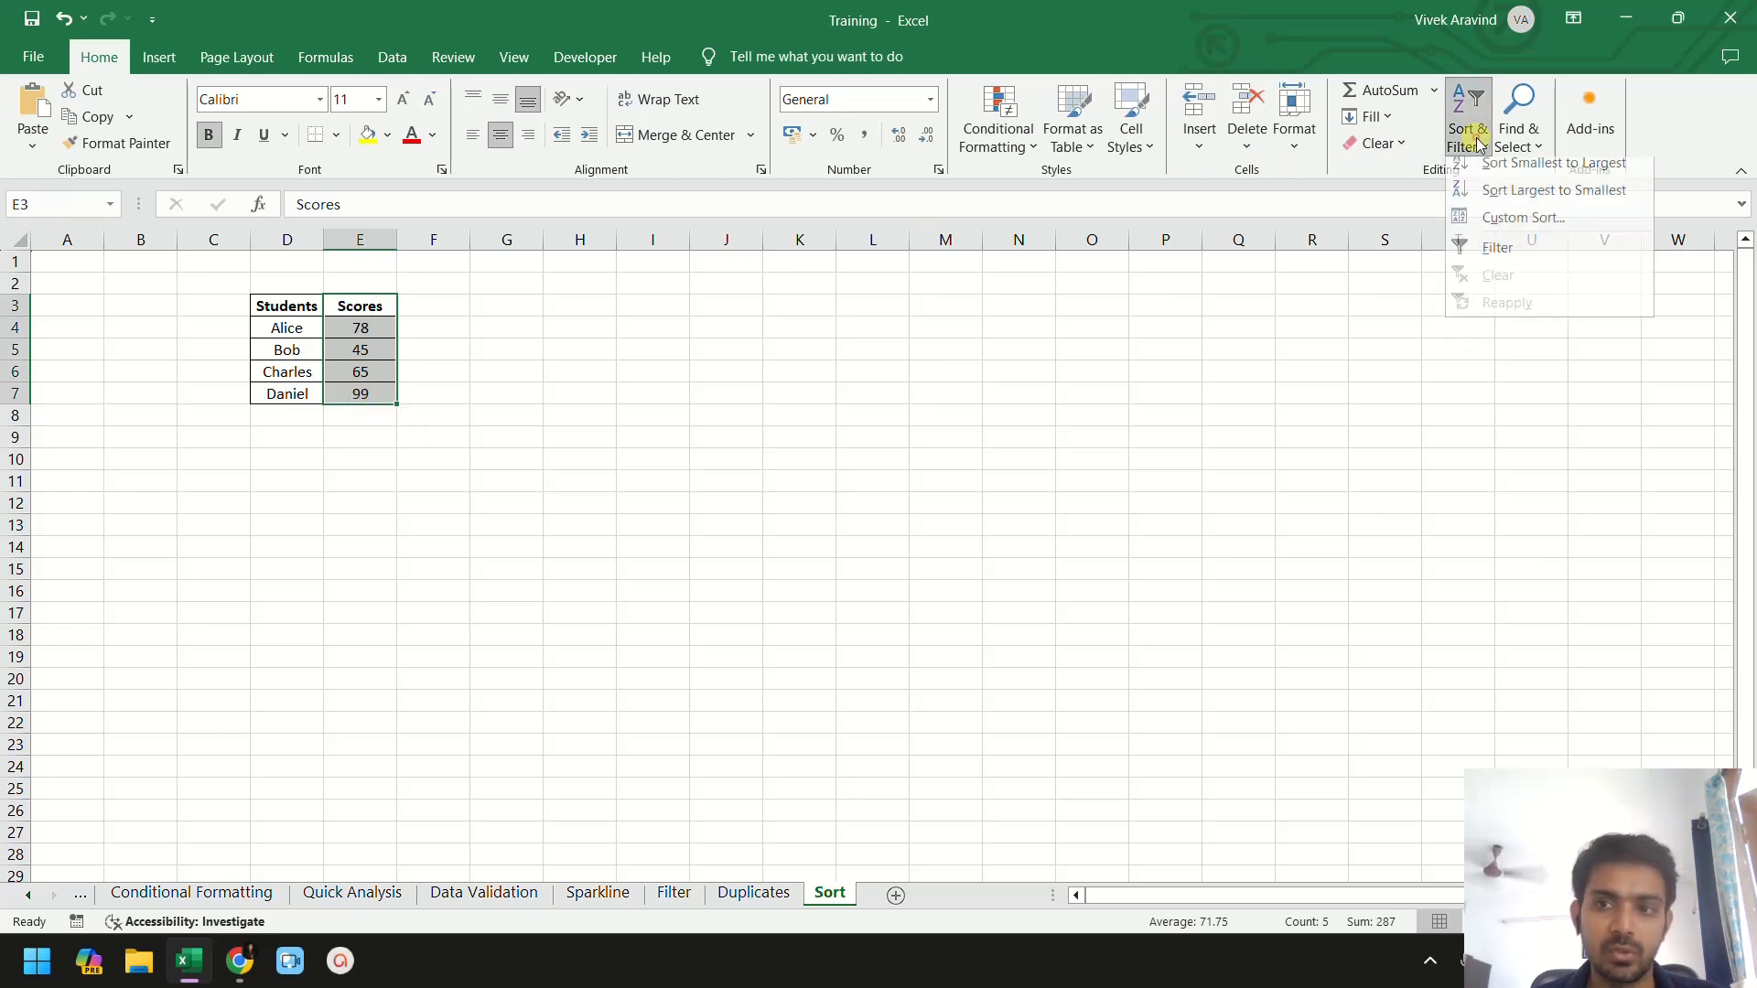
click(1523, 174)
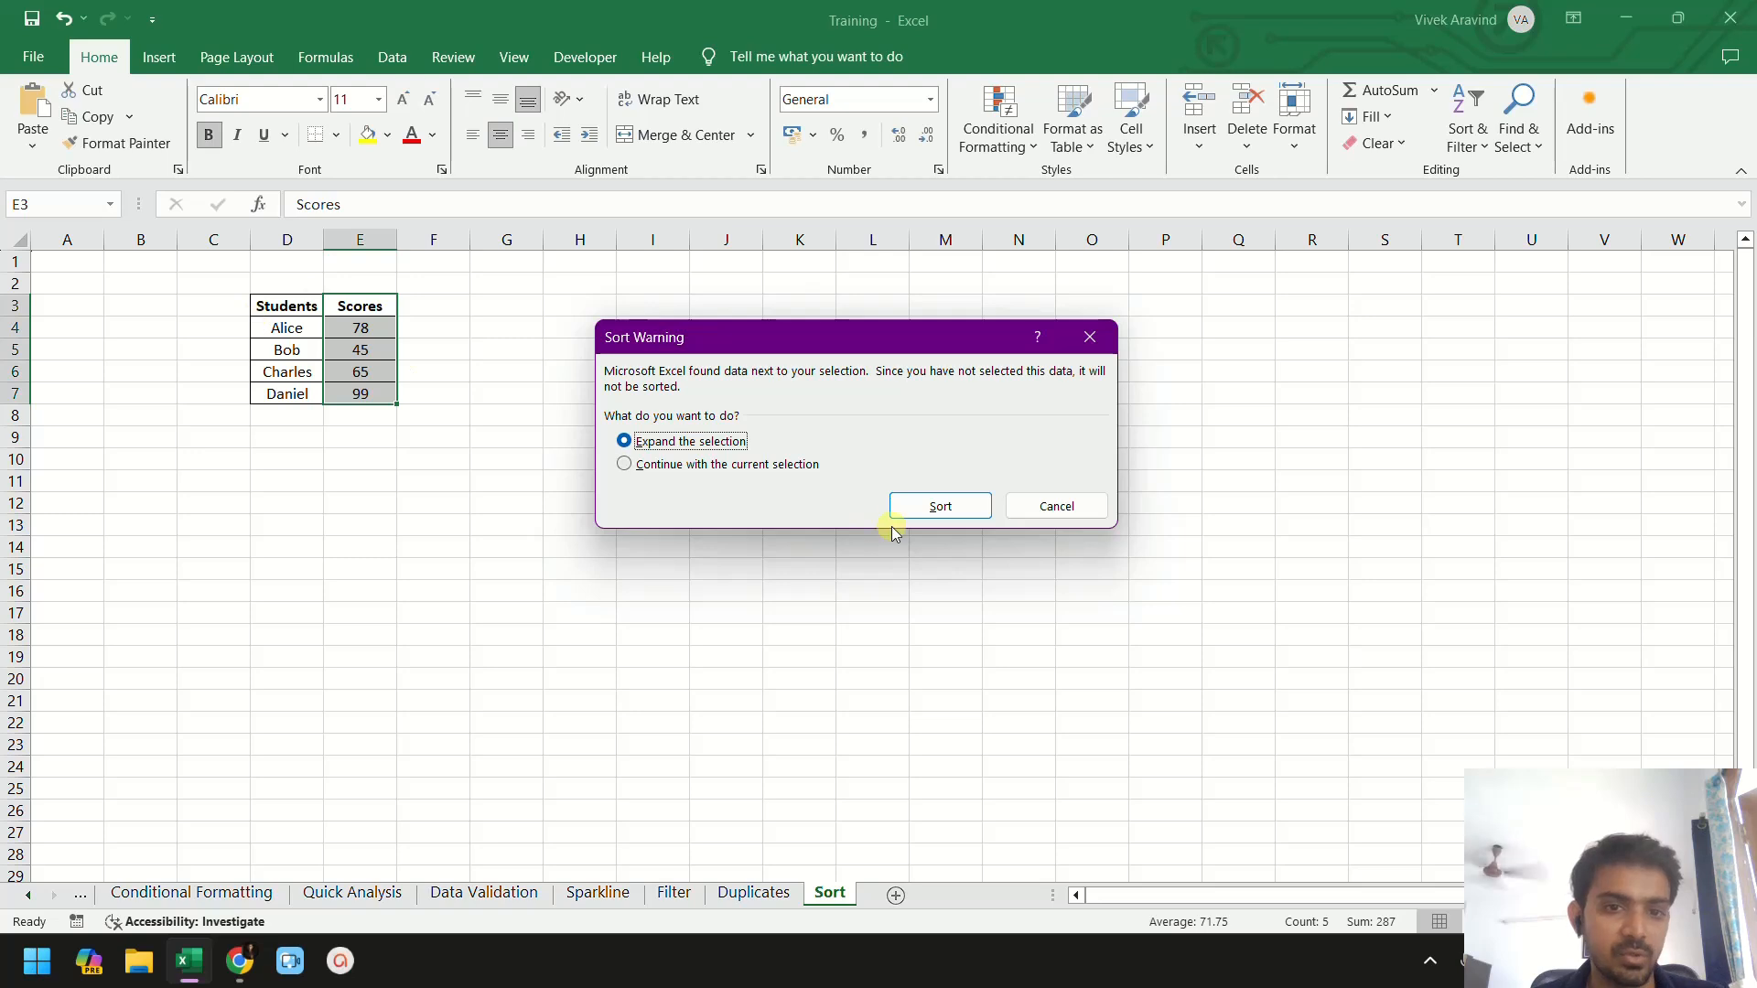
click(961, 512)
- Sort the table by student name from A to Z
click(366, 313)
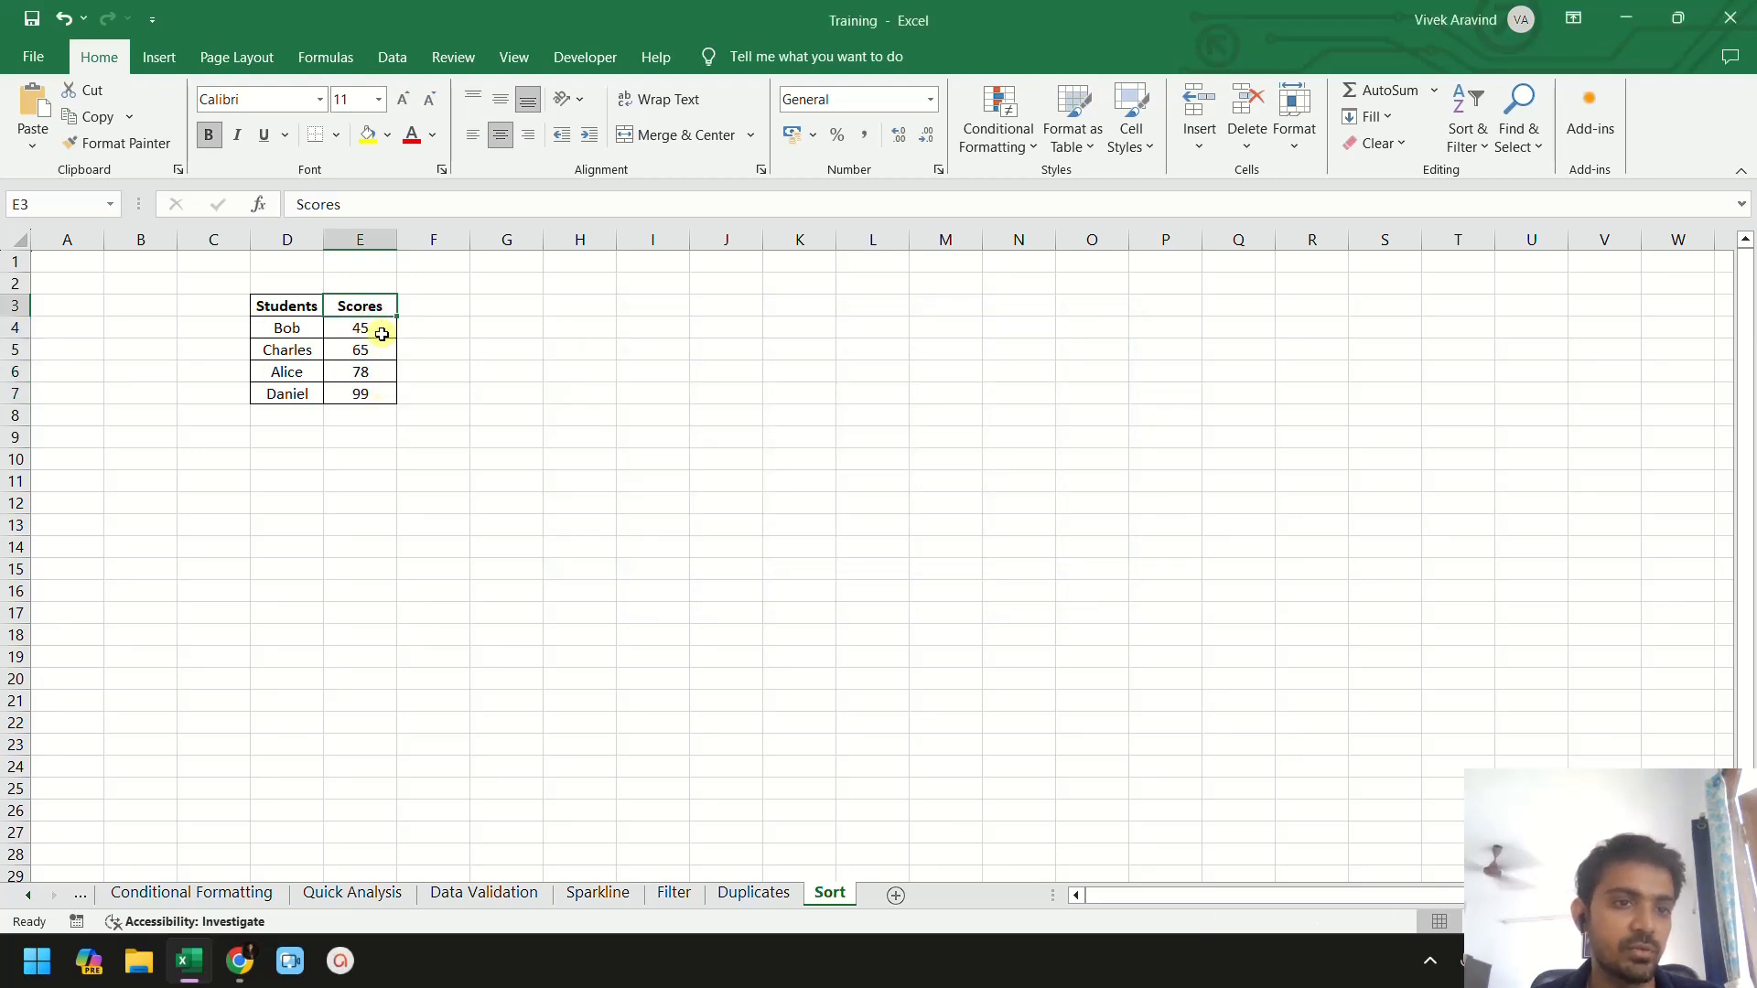
click(297, 336)
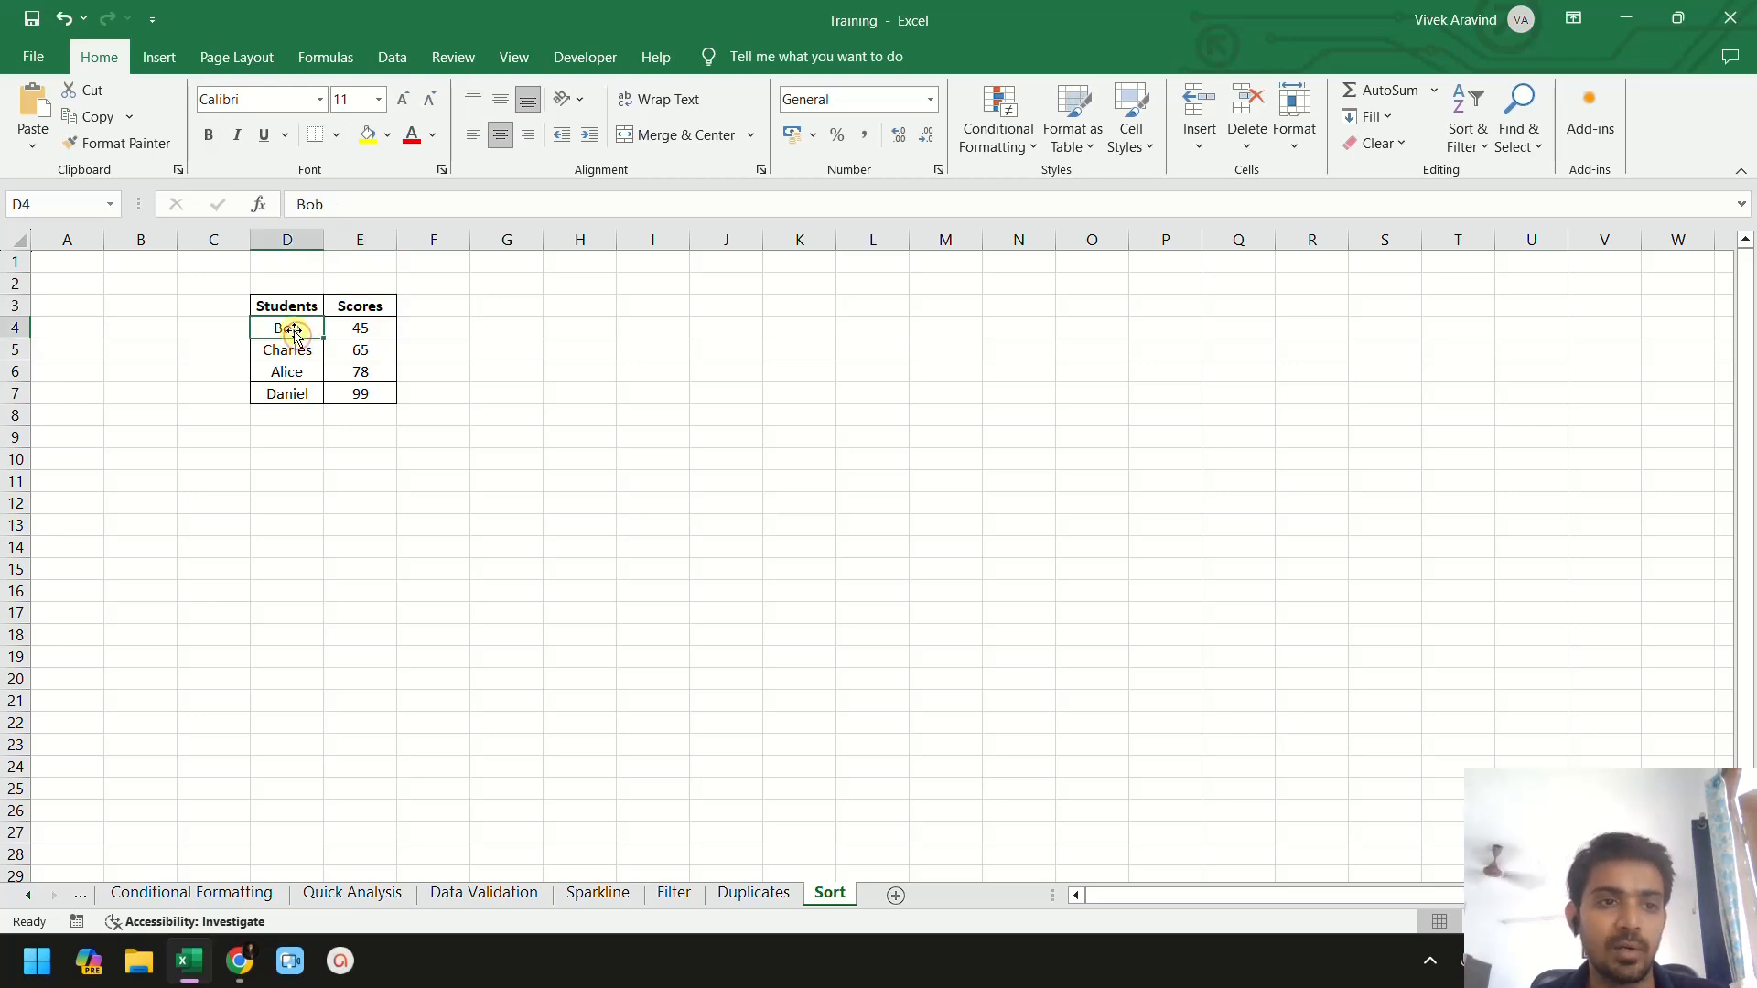
right_click(295, 335)
click(384, 728)
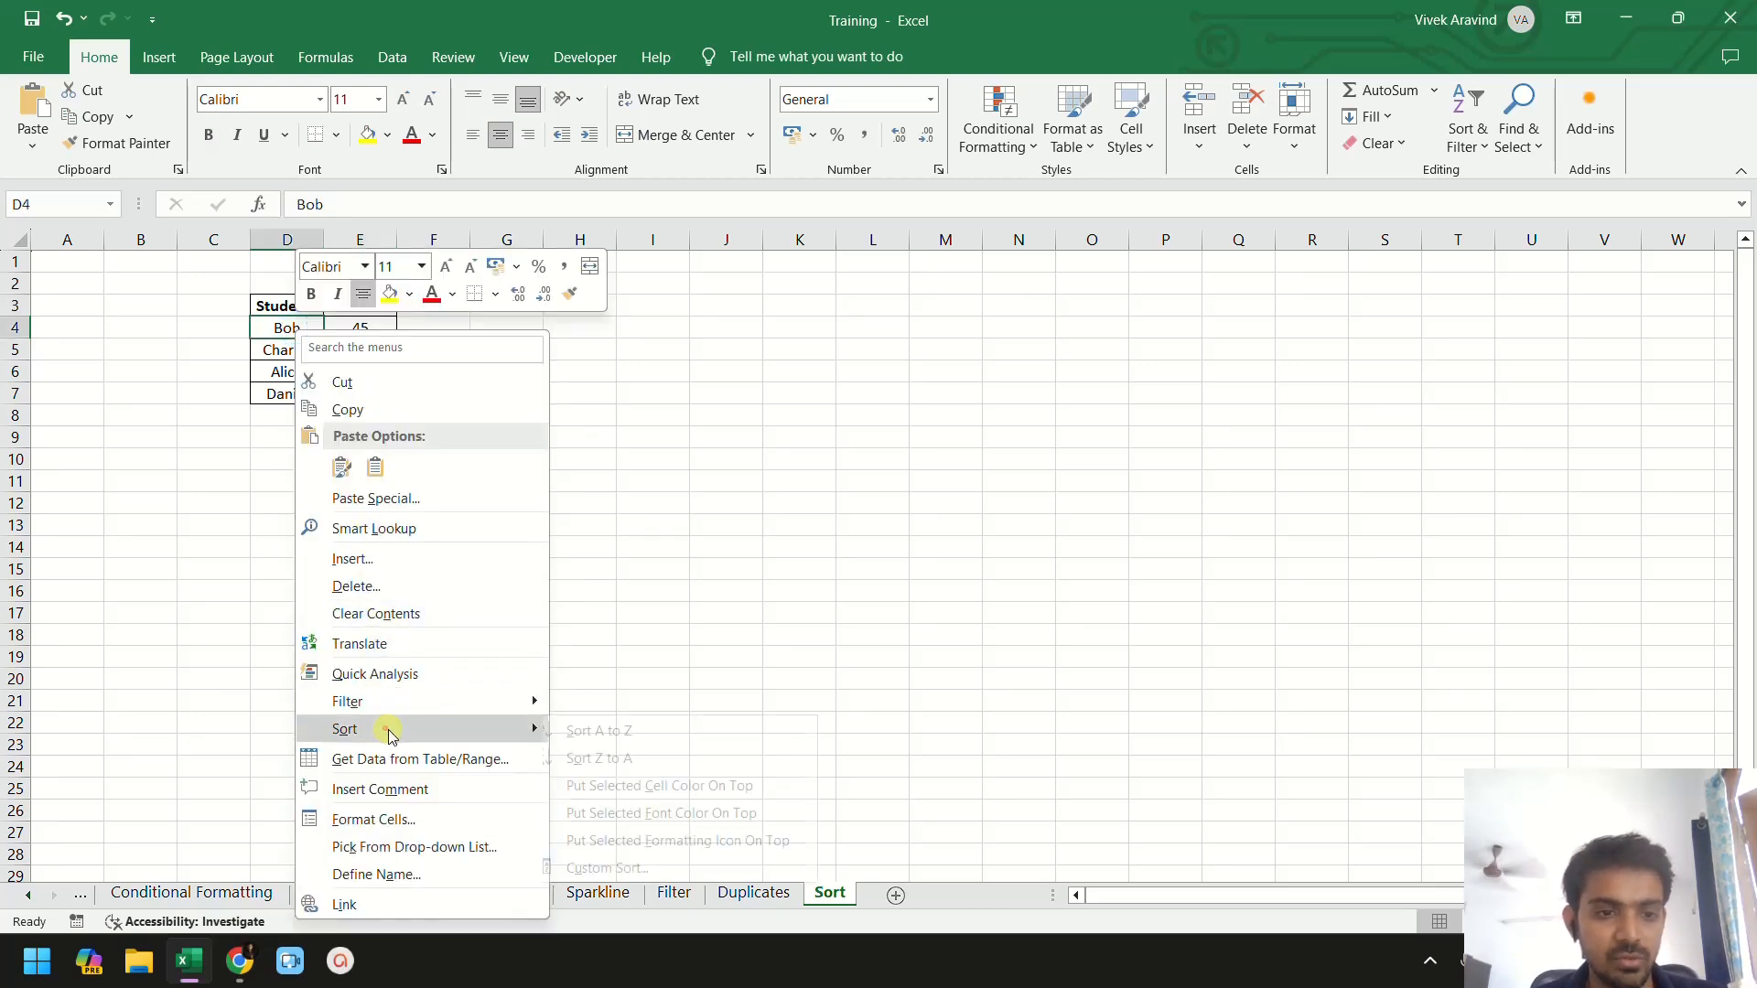
click(585, 730)
click(441, 351)
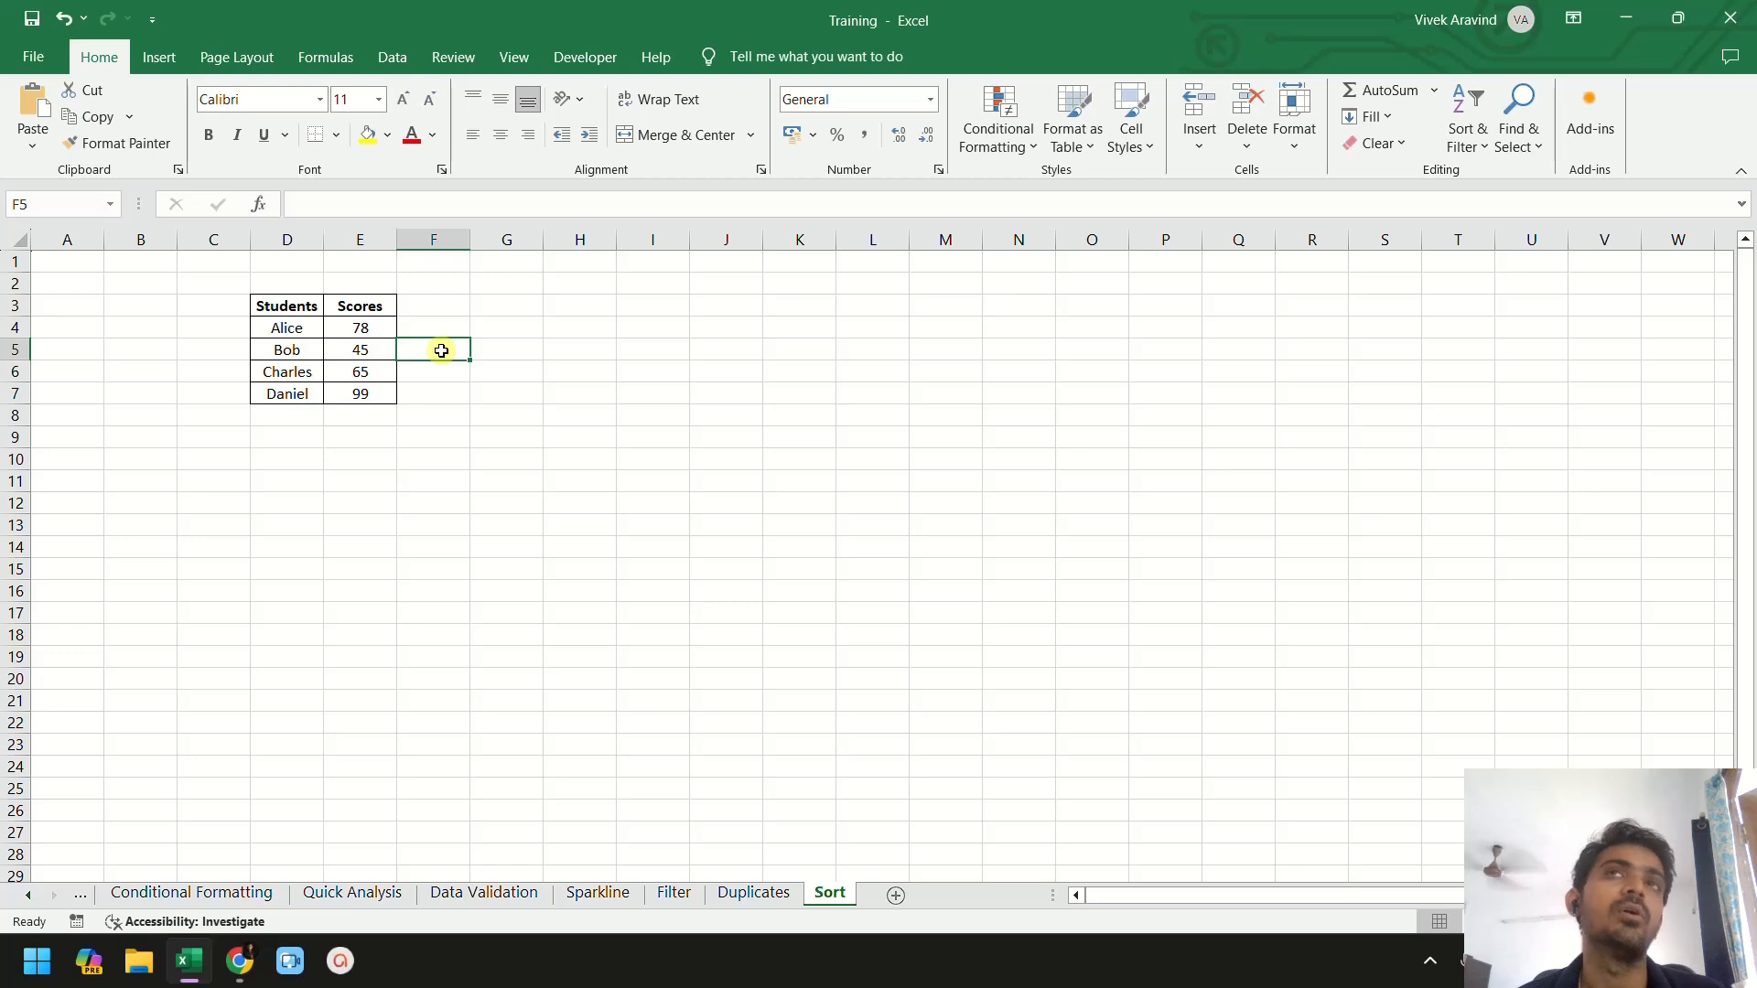
click(338, 964)
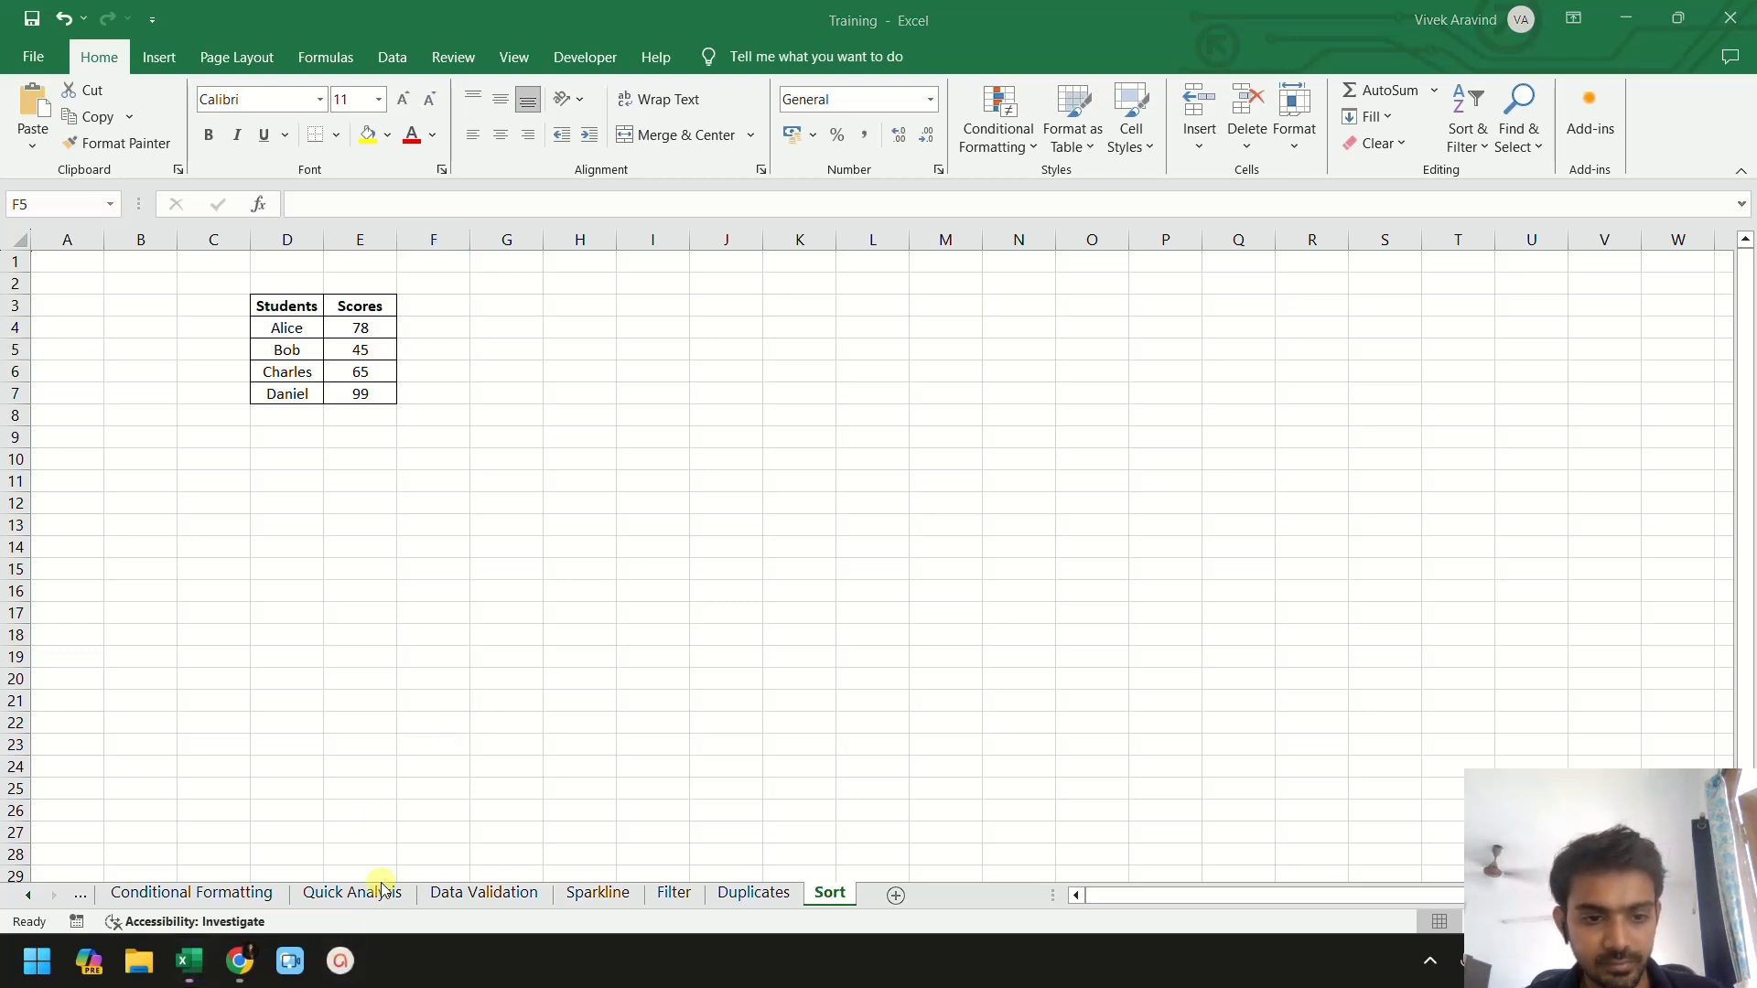
click(1429, 961)
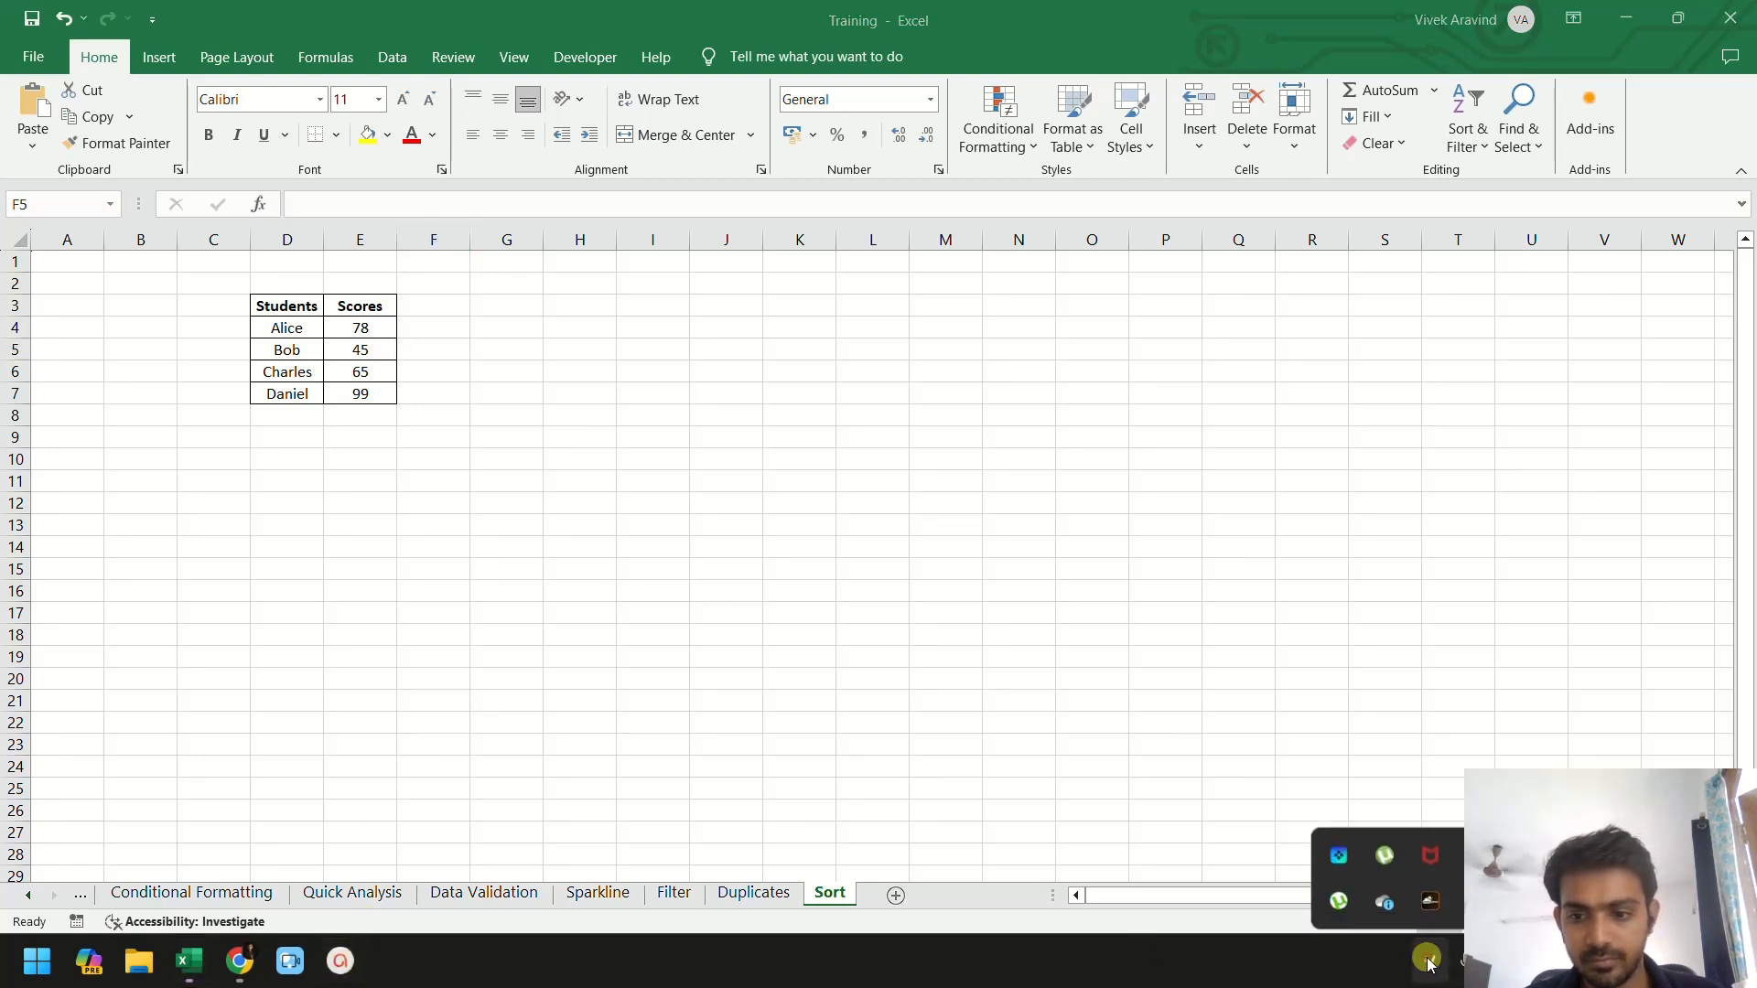